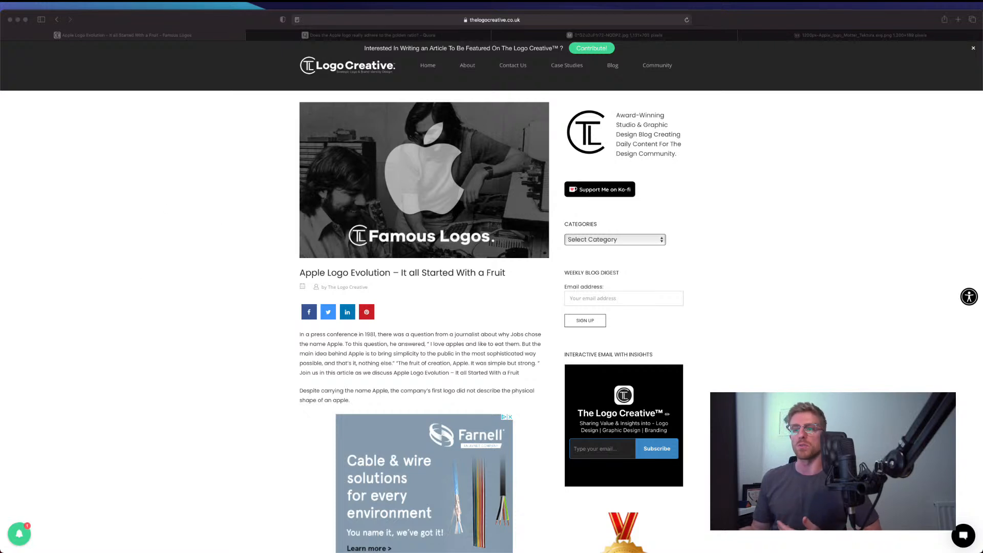
Step: Read the opening of the Apple logo evolution article and examine the original 1976 Newton logo illustration with its explanation
{"action": "left_click", "coordinate": [87, 533]}
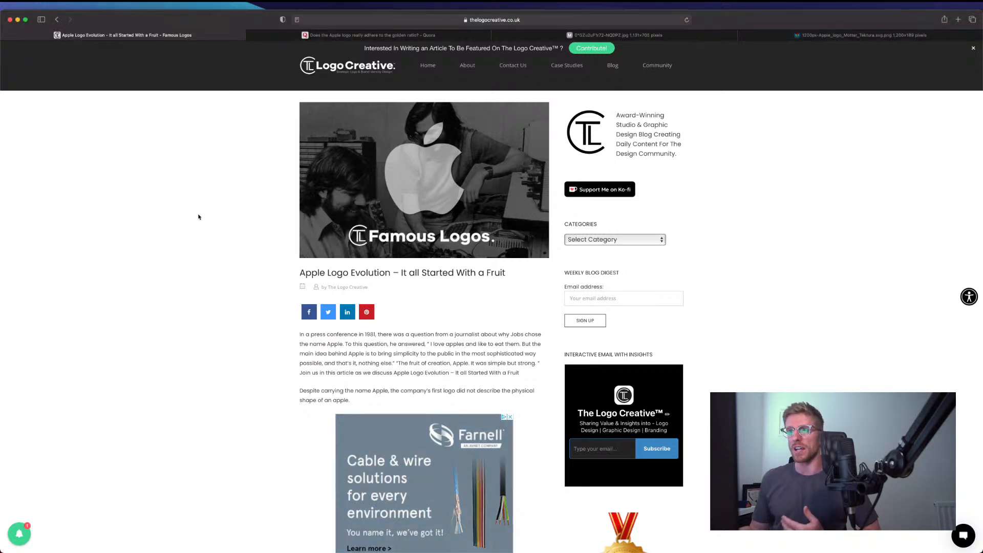
{"action": "scroll", "coordinate": [271, 313], "scroll_direction": "down", "scroll_amount": 1}
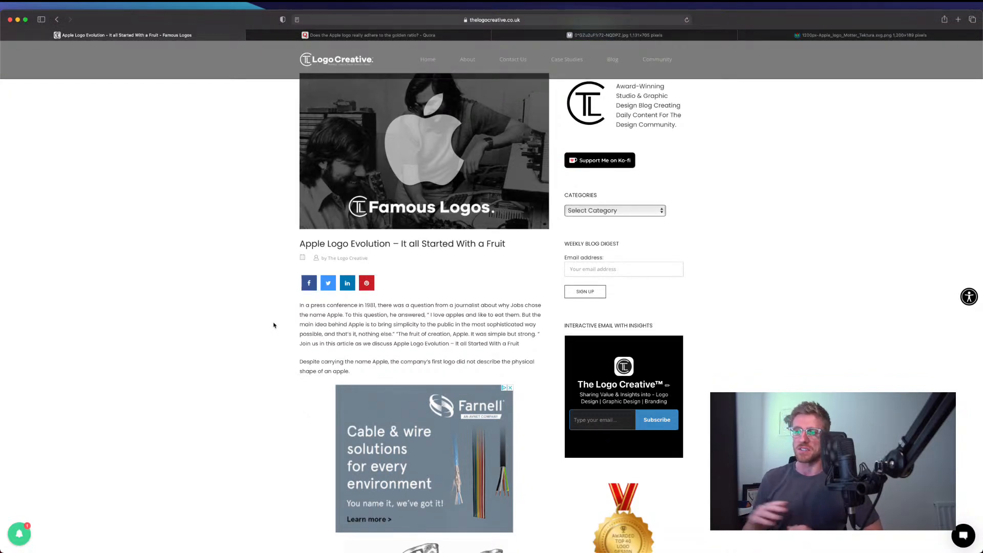
{"action": "scroll", "coordinate": [280, 336], "scroll_direction": "down", "scroll_amount": 1}
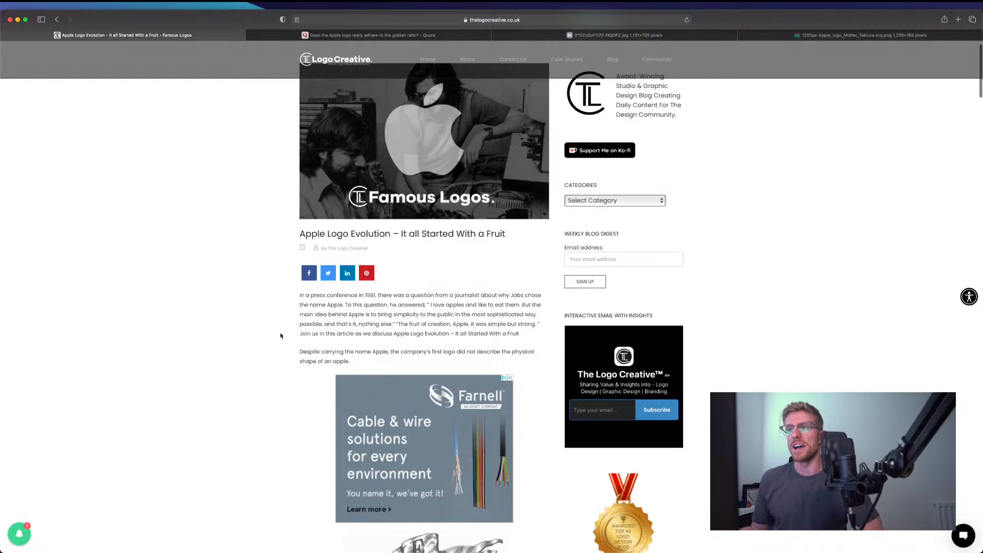
{"action": "scroll", "coordinate": [277, 343], "scroll_direction": "down", "scroll_amount": 5}
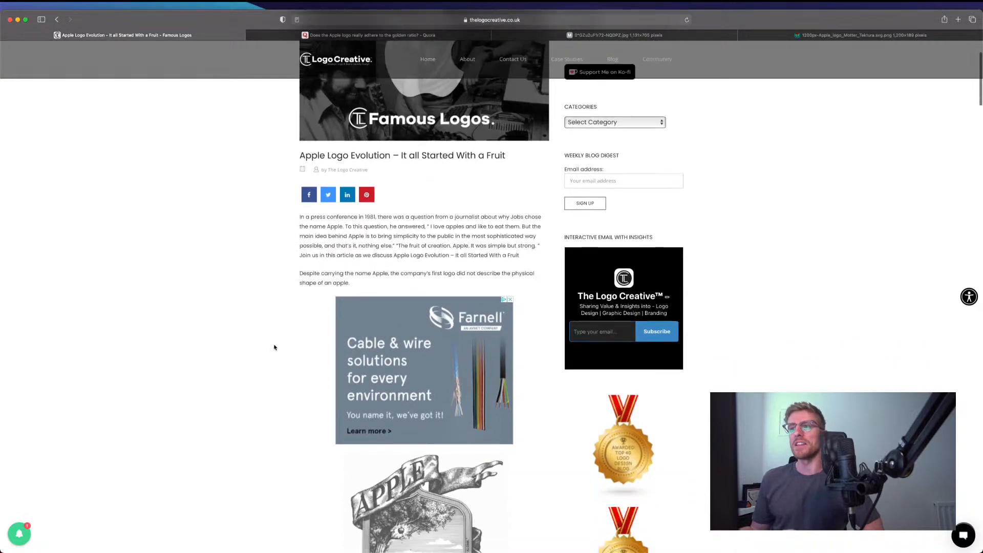
{"action": "scroll", "coordinate": [274, 347], "scroll_direction": "down", "scroll_amount": 5}
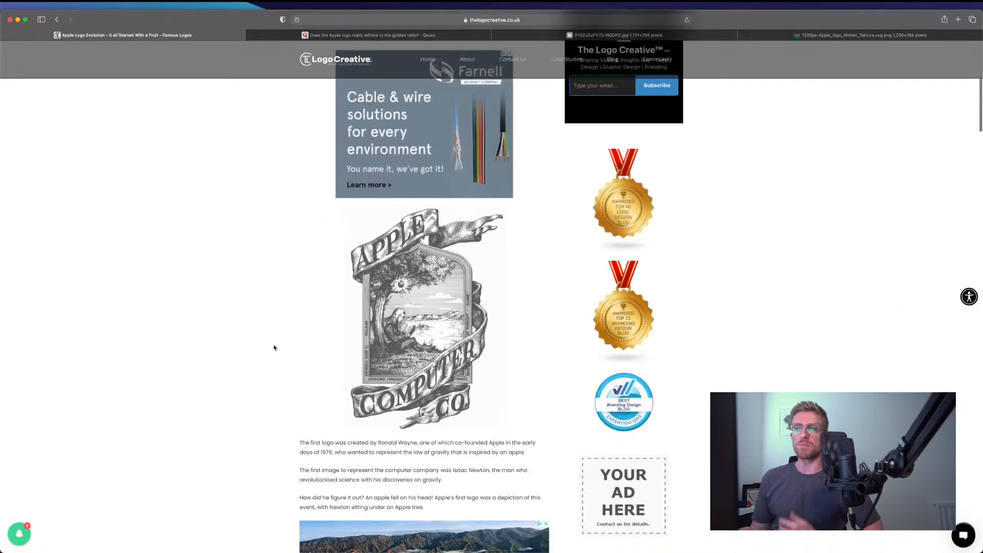
{"action": "scroll", "coordinate": [274, 348], "scroll_direction": "down", "scroll_amount": 1}
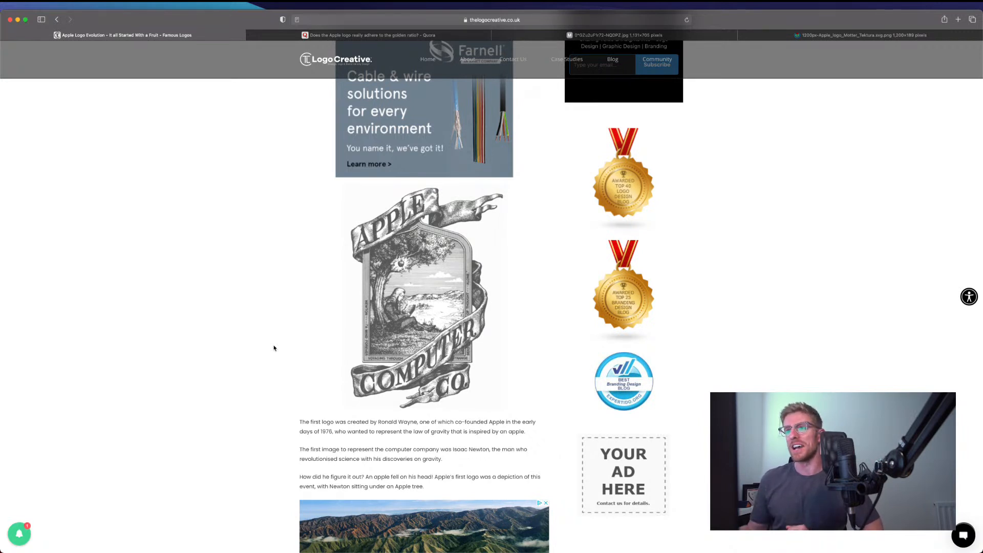
{"action": "scroll", "coordinate": [271, 360], "scroll_direction": "down", "scroll_amount": 1}
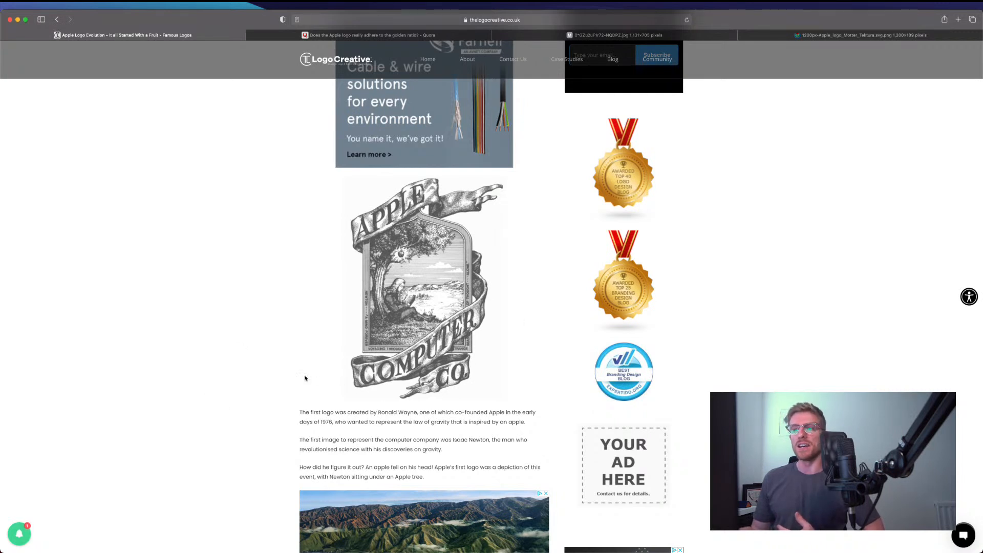
{"action": "scroll", "coordinate": [250, 393], "scroll_direction": "down", "scroll_amount": 1}
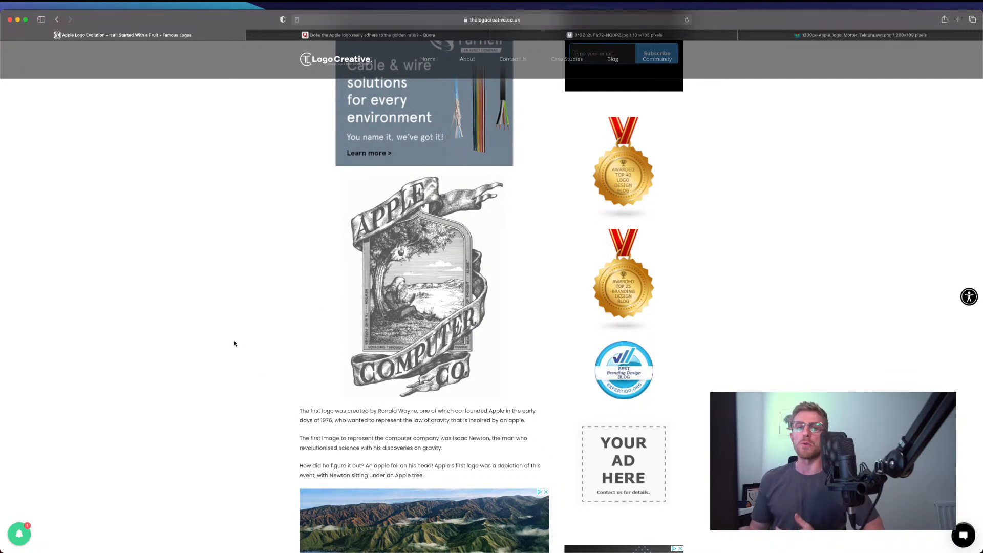
{"action": "scroll", "coordinate": [225, 352], "scroll_direction": "down", "scroll_amount": 2}
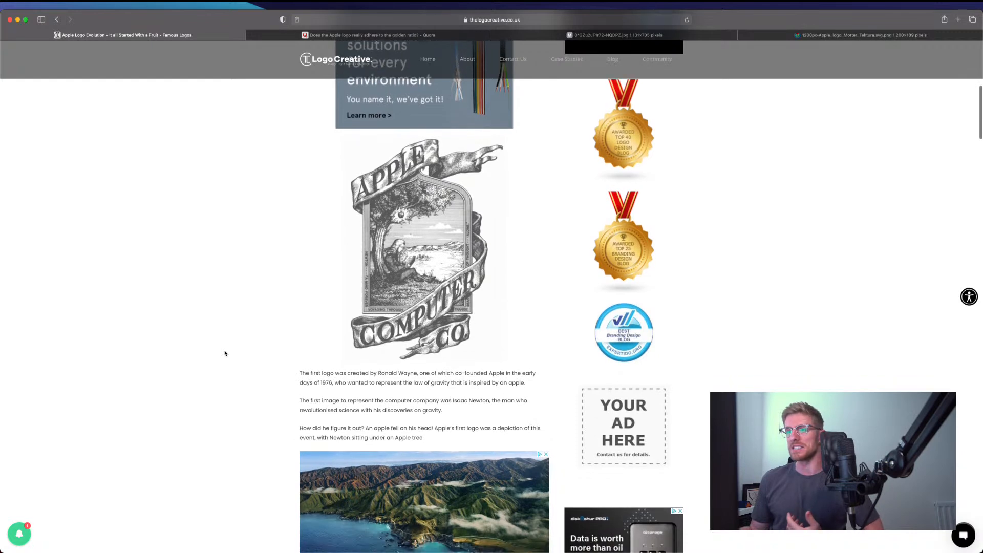
{"action": "scroll", "coordinate": [225, 353], "scroll_direction": "down", "scroll_amount": 1}
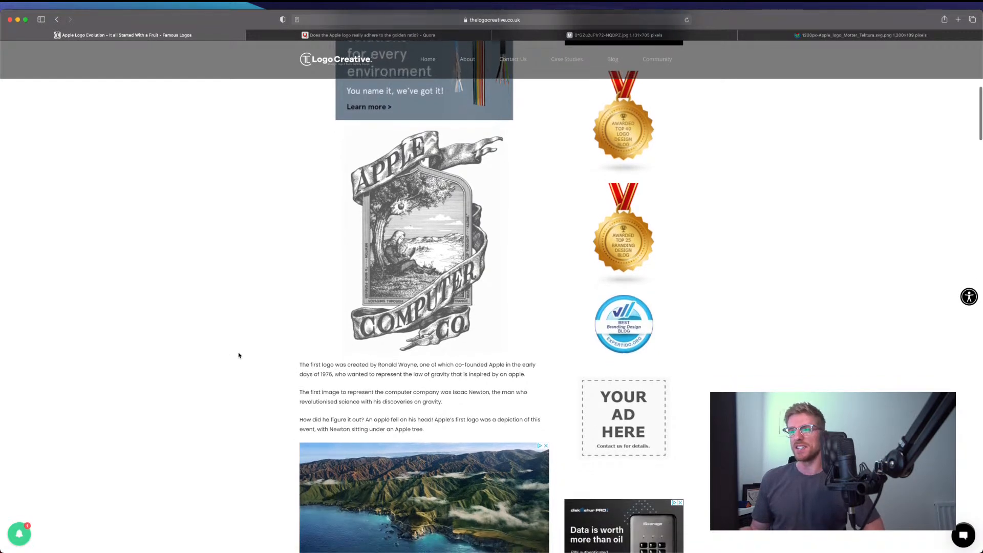
{"action": "scroll", "coordinate": [239, 355], "scroll_direction": "down", "scroll_amount": 1}
Step: Read why the Newton logo was dropped and how Rob Janoff was hired to design the bitten apple
{"action": "scroll", "coordinate": [256, 389], "scroll_direction": "down", "scroll_amount": 15}
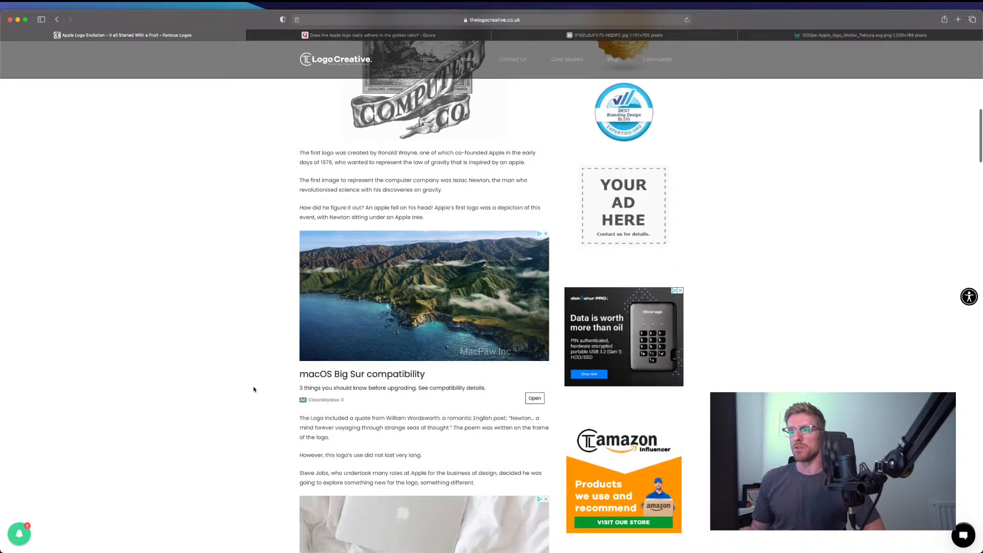
{"action": "scroll", "coordinate": [253, 389], "scroll_direction": "down", "scroll_amount": 8}
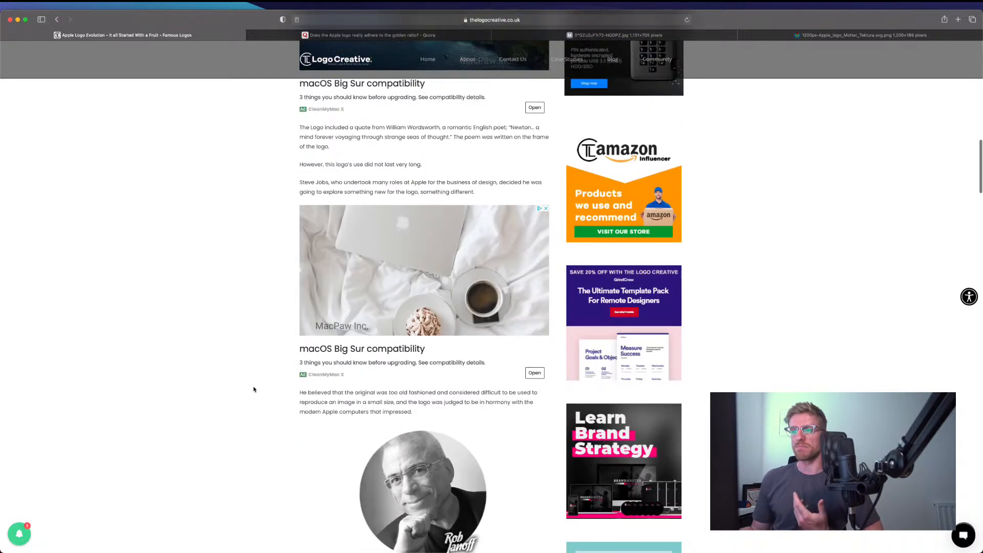
{"action": "scroll", "coordinate": [254, 390], "scroll_direction": "down", "scroll_amount": 5}
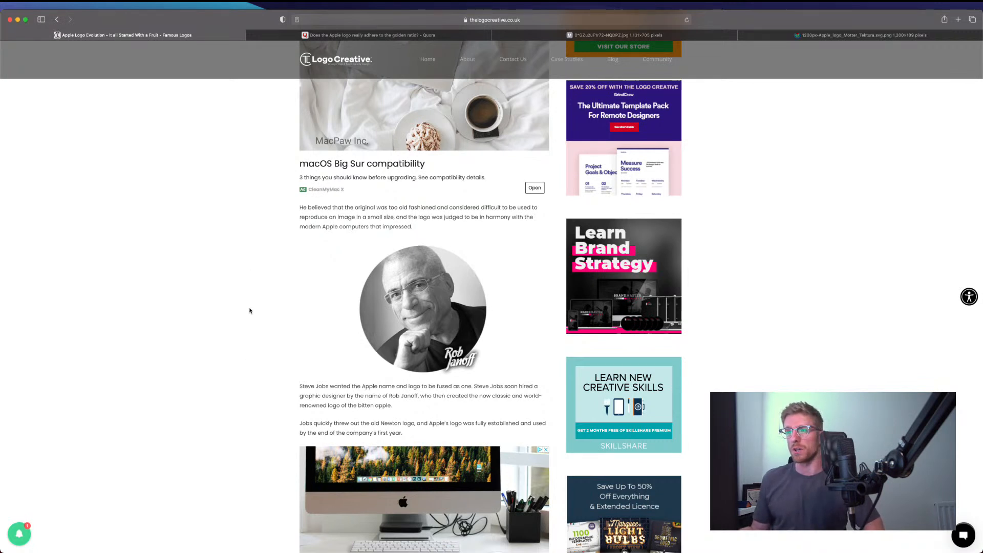
{"action": "scroll", "coordinate": [258, 344], "scroll_direction": "down", "scroll_amount": 1}
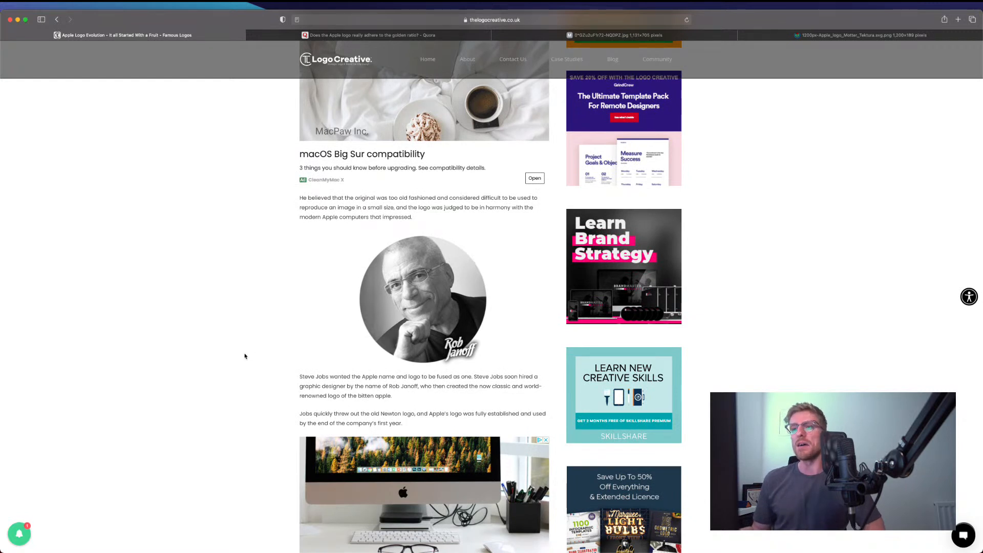
{"action": "scroll", "coordinate": [245, 355], "scroll_direction": "down", "scroll_amount": 1}
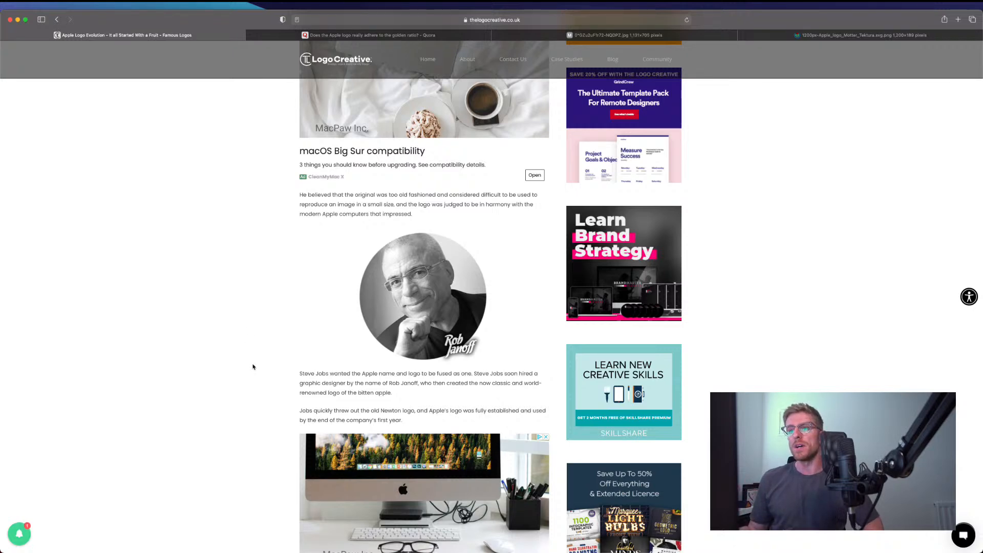
{"action": "scroll", "coordinate": [253, 340], "scroll_direction": "down", "scroll_amount": 3}
{"action": "scroll", "coordinate": [253, 367], "scroll_direction": "down", "scroll_amount": 1}
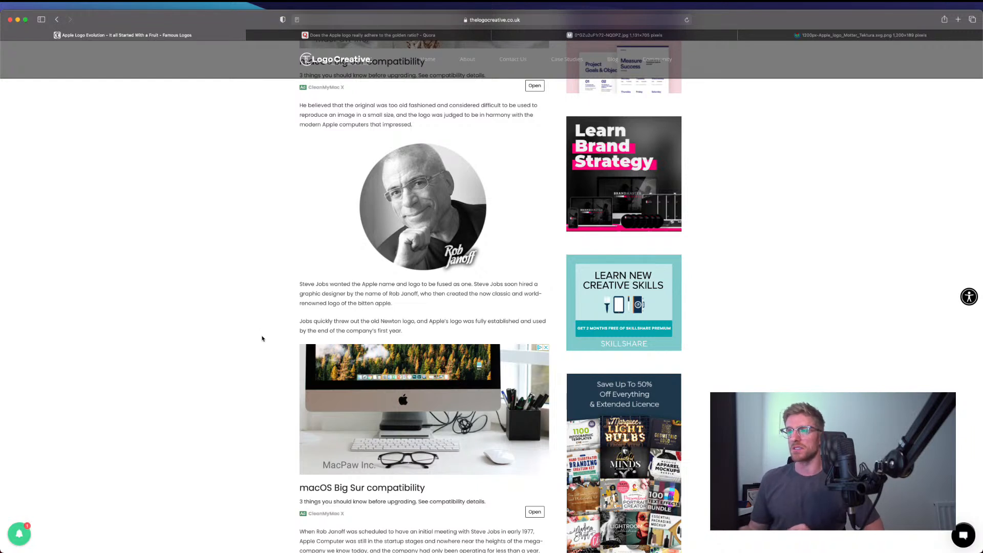
{"action": "scroll", "coordinate": [273, 336], "scroll_direction": "down", "scroll_amount": 1}
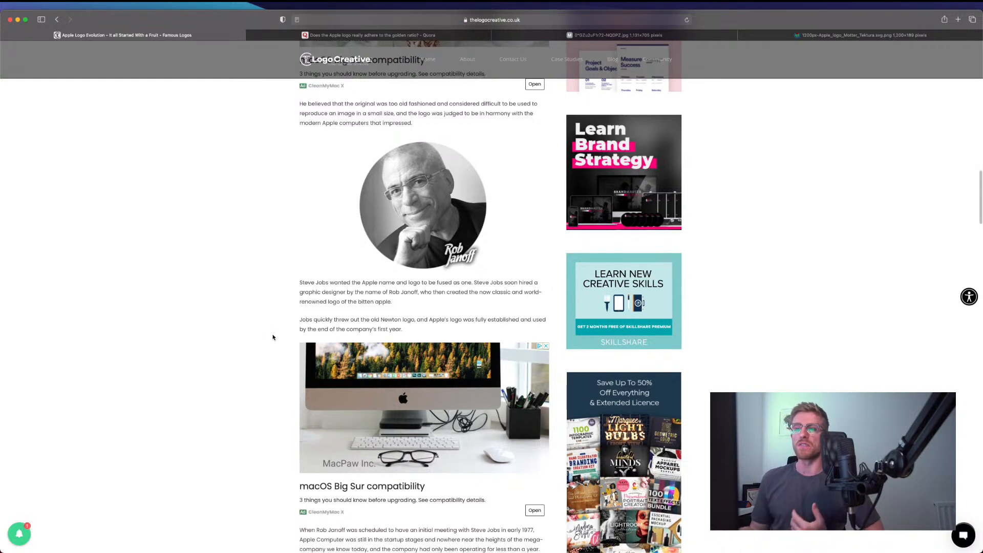
{"action": "scroll", "coordinate": [273, 337], "scroll_direction": "down", "scroll_amount": 1}
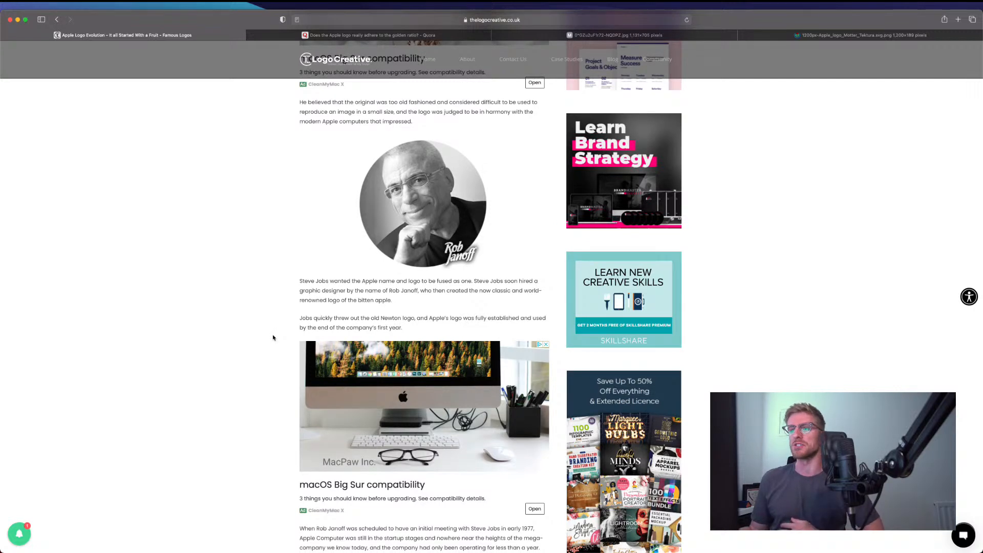
{"action": "scroll", "coordinate": [265, 330], "scroll_direction": "down", "scroll_amount": 1}
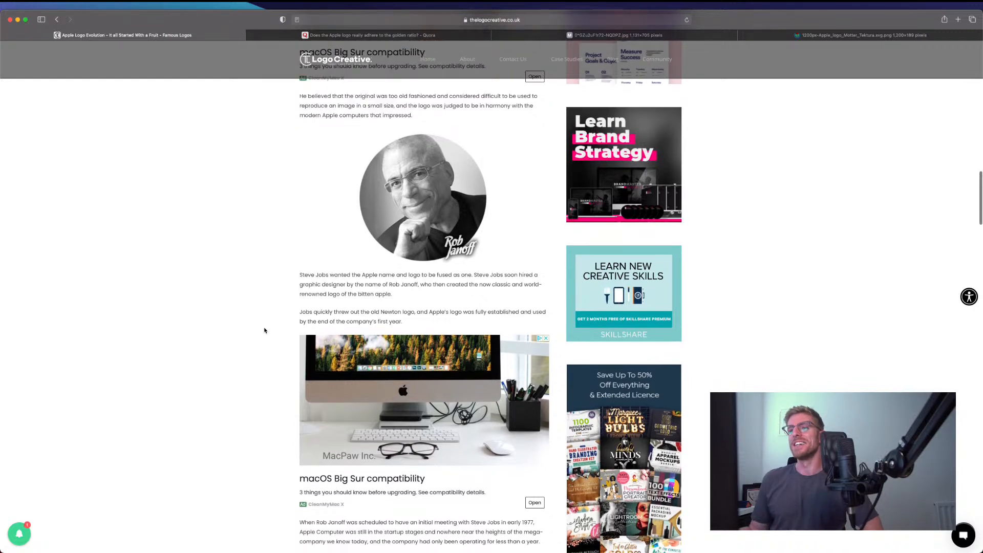
{"action": "scroll", "coordinate": [263, 322], "scroll_direction": "down", "scroll_amount": 1}
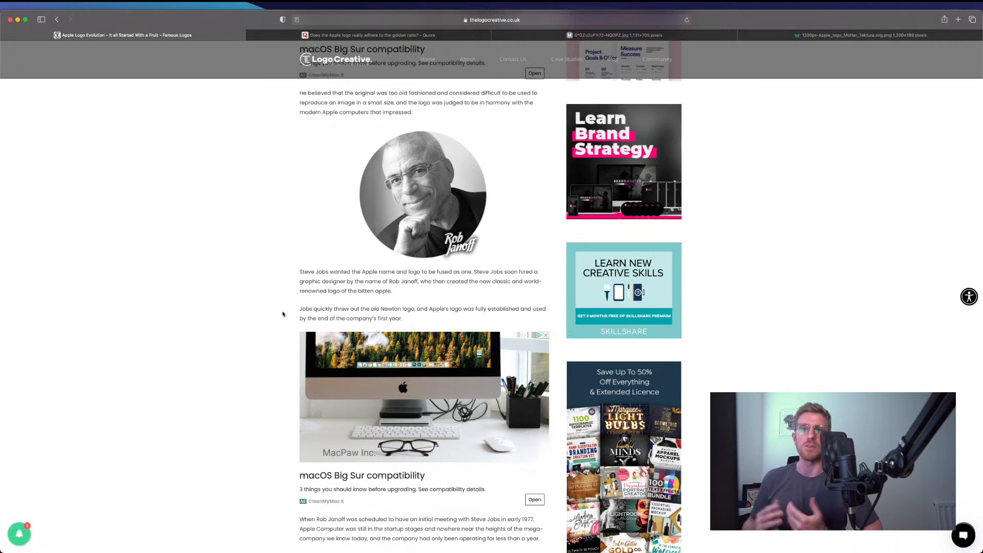
{"action": "scroll", "coordinate": [256, 352], "scroll_direction": "down", "scroll_amount": 1}
Step: Examine the article's row of Apple logo versions and read the section on the rainbow-striped logo
{"action": "scroll", "coordinate": [256, 352], "scroll_direction": "down", "scroll_amount": 5}
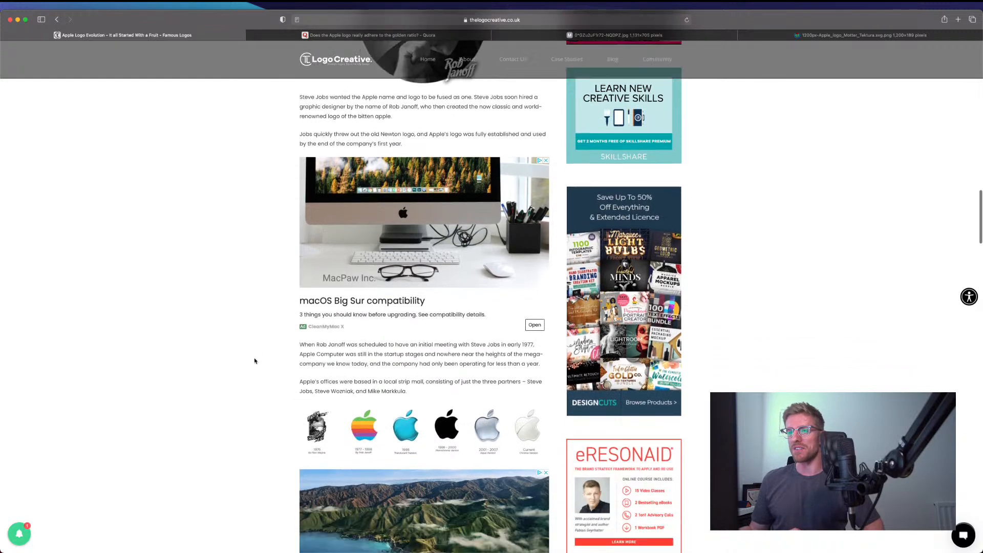
{"action": "scroll", "coordinate": [254, 362], "scroll_direction": "down", "scroll_amount": 2}
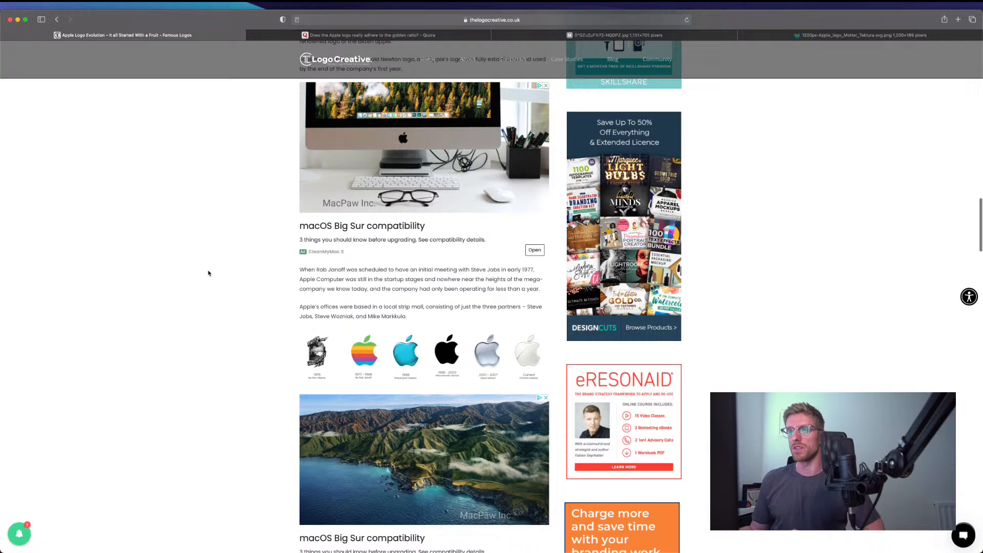
{"action": "scroll", "coordinate": [208, 270], "scroll_direction": "down", "scroll_amount": 1}
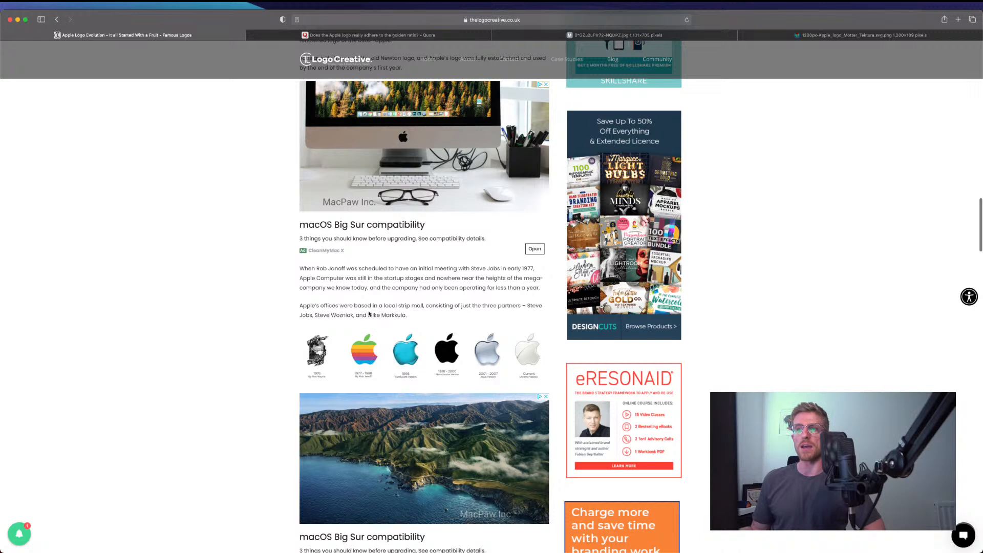
{"action": "scroll", "coordinate": [277, 310], "scroll_direction": "up", "scroll_amount": 1}
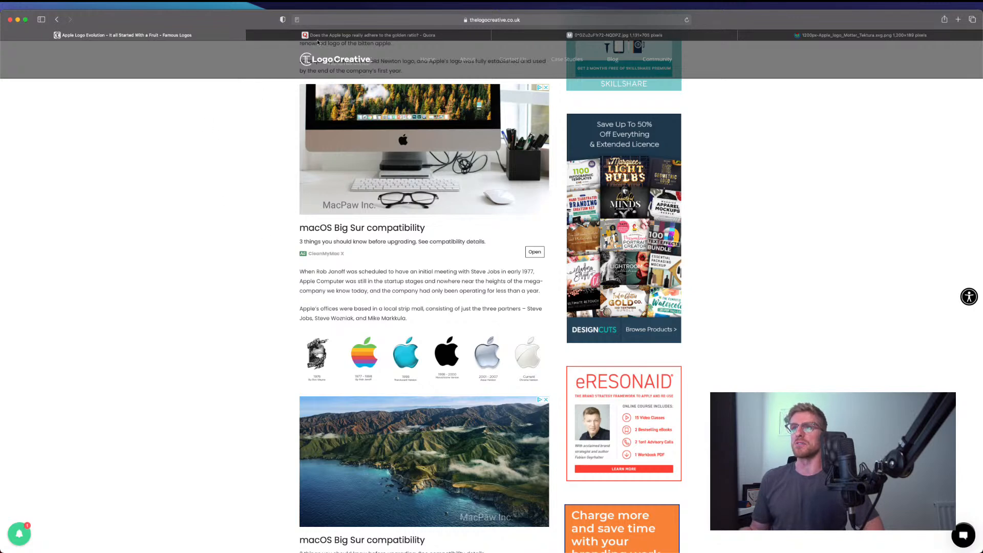
{"action": "scroll", "coordinate": [233, 233], "scroll_direction": "down", "scroll_amount": 2}
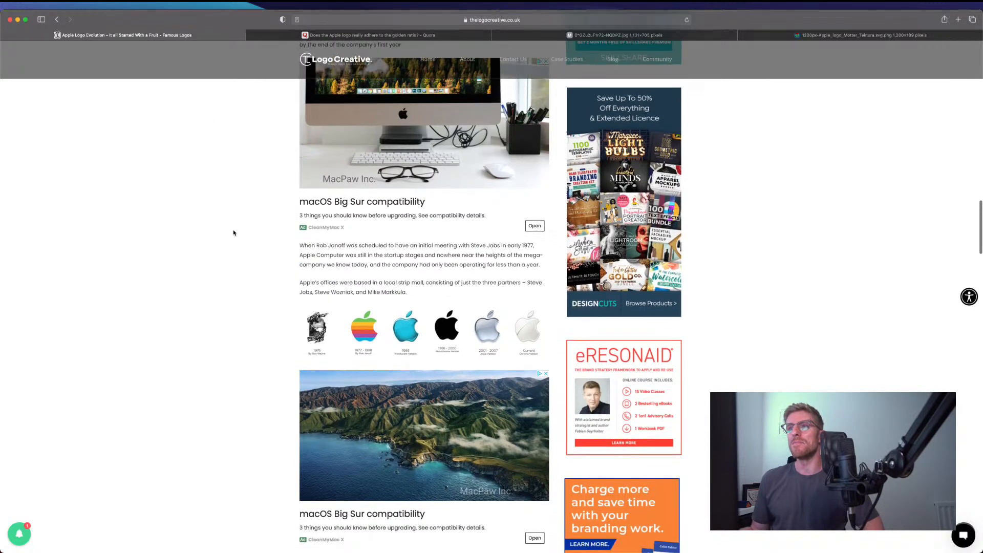
{"action": "scroll", "coordinate": [234, 232], "scroll_direction": "up", "scroll_amount": 5}
{"action": "scroll", "coordinate": [233, 232], "scroll_direction": "down", "scroll_amount": 10}
{"action": "scroll", "coordinate": [233, 233], "scroll_direction": "down", "scroll_amount": 10}
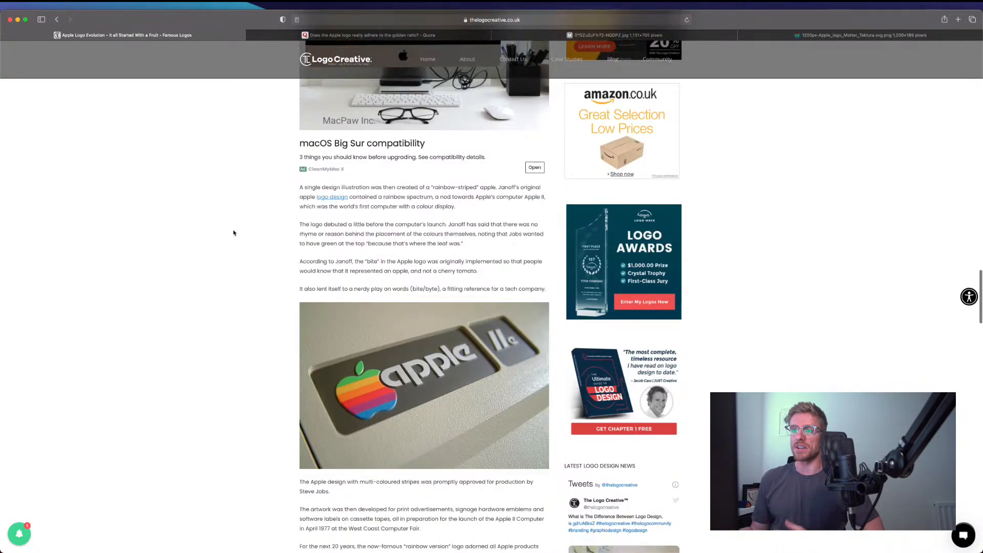
{"action": "scroll", "coordinate": [233, 232], "scroll_direction": "down", "scroll_amount": 3}
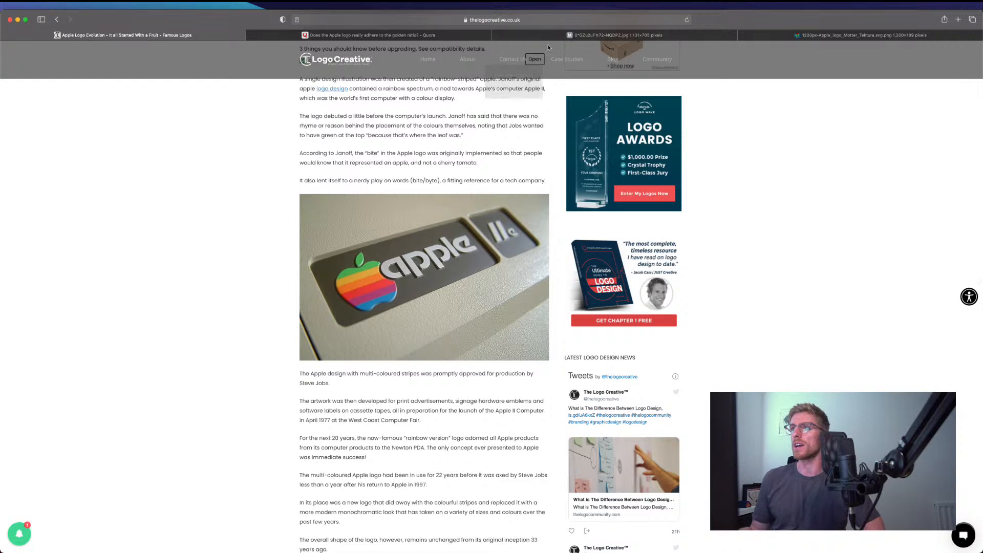
Step: View the red "apple computer inc." logo image from Wikimedia, then close that page
{"action": "left_click", "coordinate": [806, 36]}
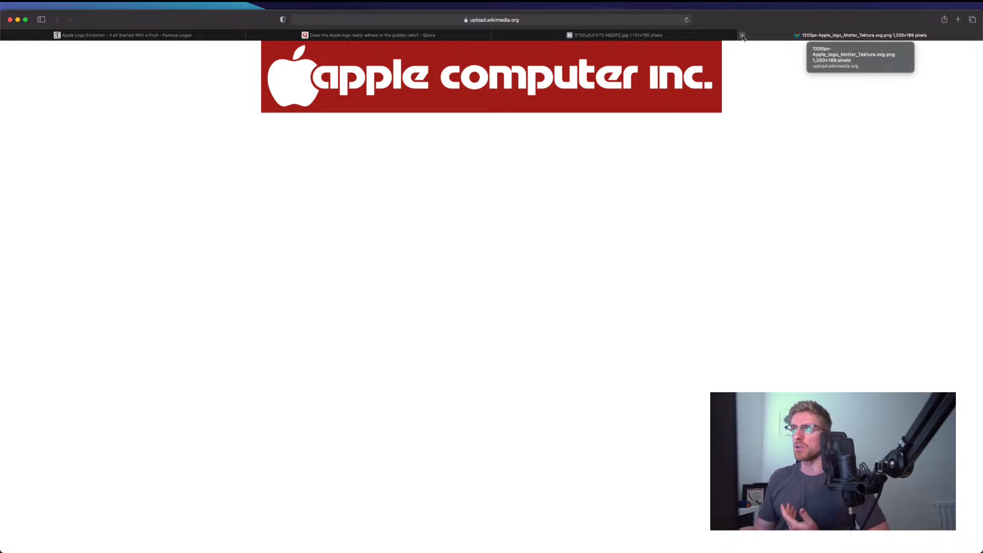
{"action": "left_click", "coordinate": [743, 37]}
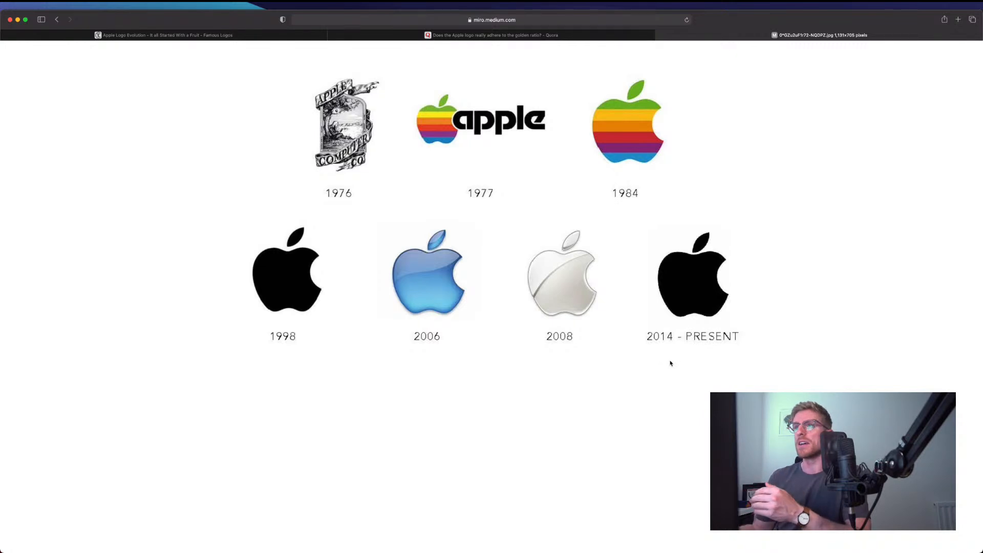
Step: Read the article's monochrome logo section through to the golden ratio diagrams, and bring up the 1976–present logo timeline image
{"action": "left_click", "coordinate": [118, 39]}
{"action": "scroll", "coordinate": [249, 358], "scroll_direction": "down", "scroll_amount": 5}
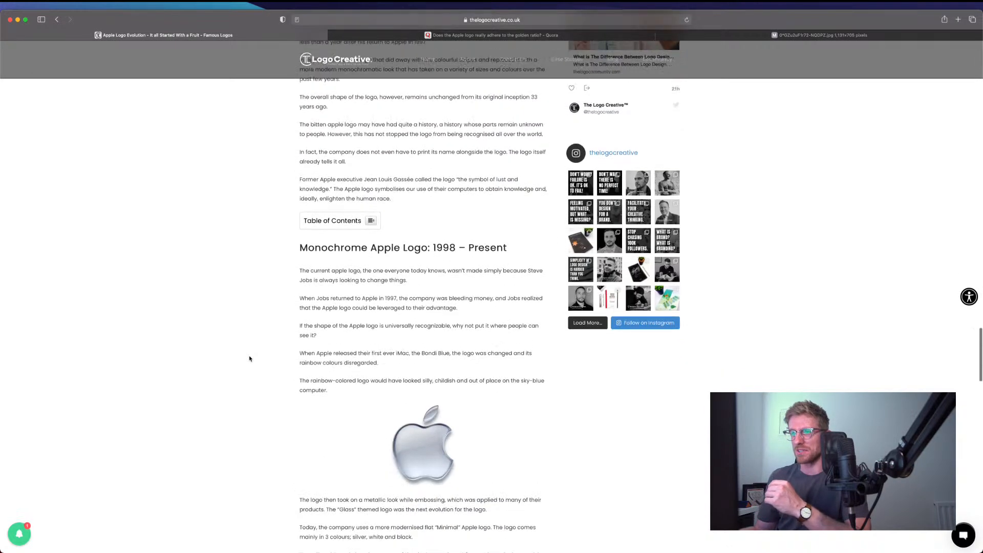
{"action": "scroll", "coordinate": [249, 358], "scroll_direction": "down", "scroll_amount": 3}
{"action": "scroll", "coordinate": [250, 358], "scroll_direction": "down", "scroll_amount": 4}
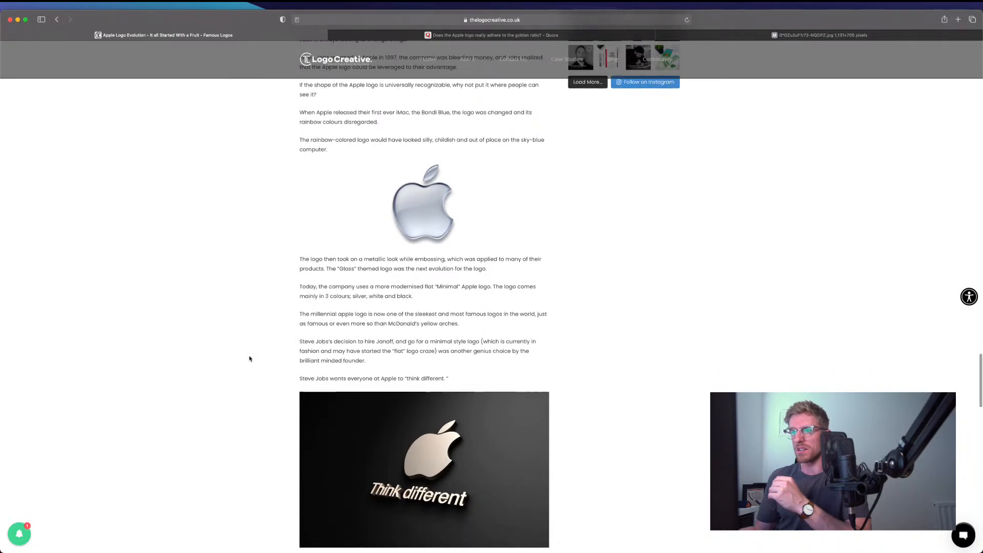
{"action": "scroll", "coordinate": [249, 358], "scroll_direction": "down", "scroll_amount": 1}
{"action": "scroll", "coordinate": [249, 359], "scroll_direction": "down", "scroll_amount": 15}
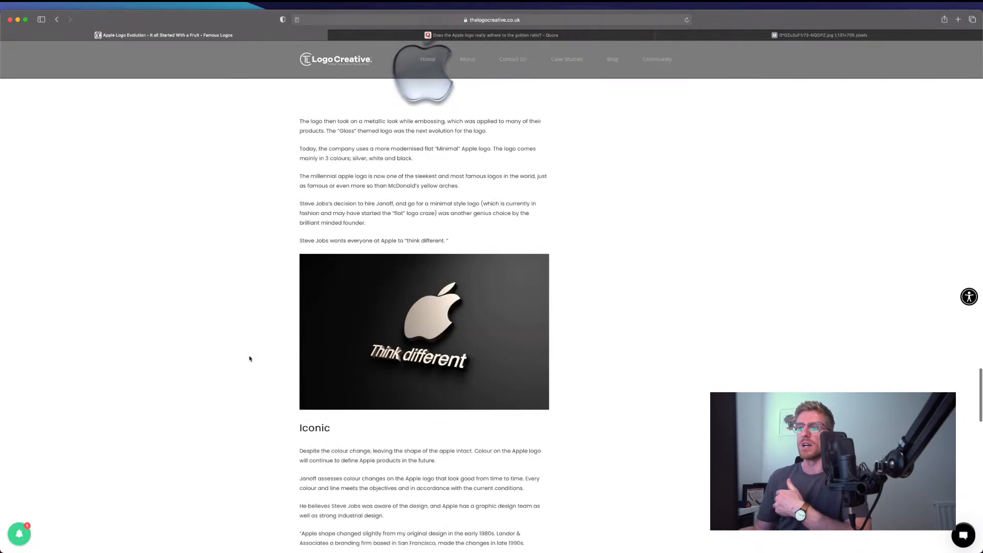
{"action": "scroll", "coordinate": [249, 358], "scroll_direction": "down", "scroll_amount": 7}
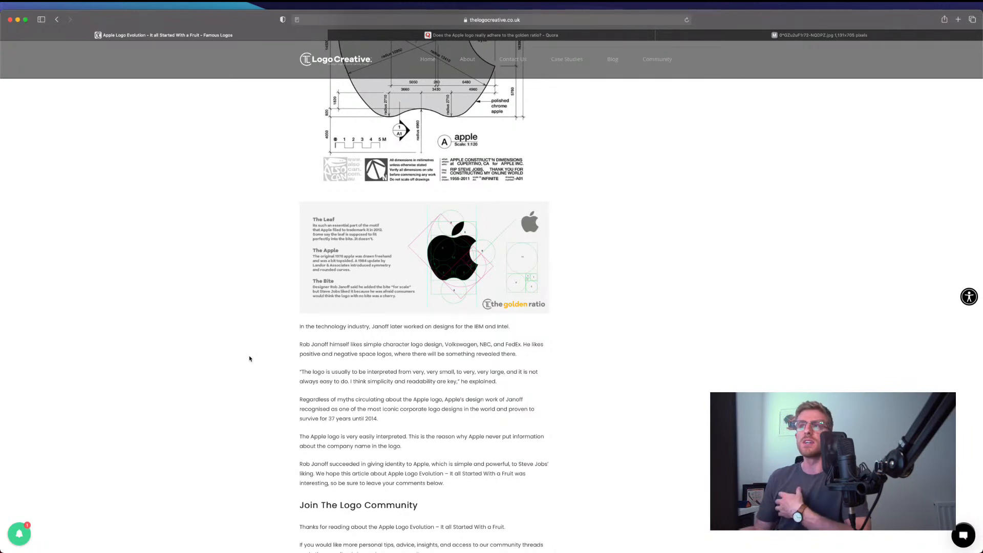
{"action": "scroll", "coordinate": [249, 360], "scroll_direction": "down", "scroll_amount": 1}
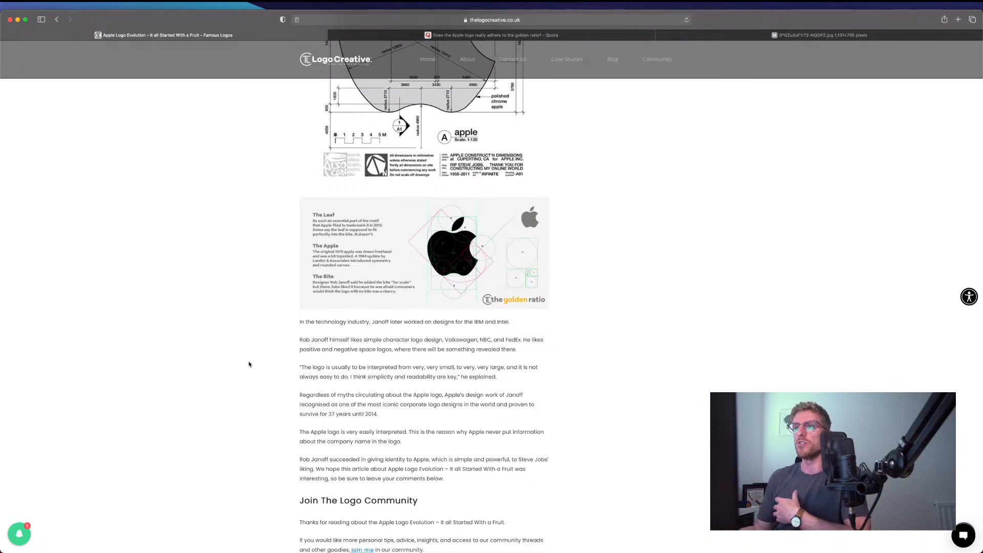
{"action": "left_click", "coordinate": [819, 35]}
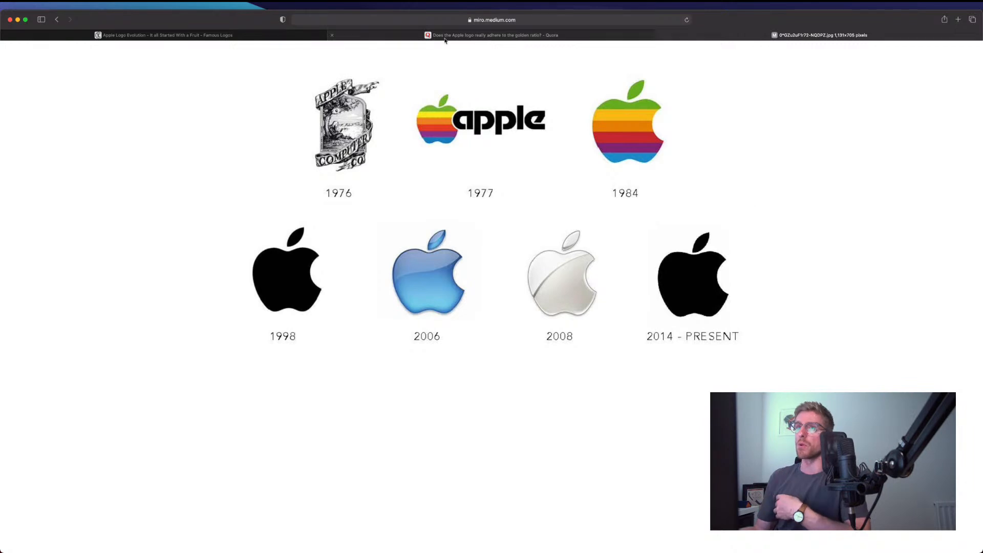
Step: Return to the Logo Creative article and examine the dimensioned apple drawing and the golden ratio diagram below it
{"action": "left_click", "coordinate": [147, 39]}
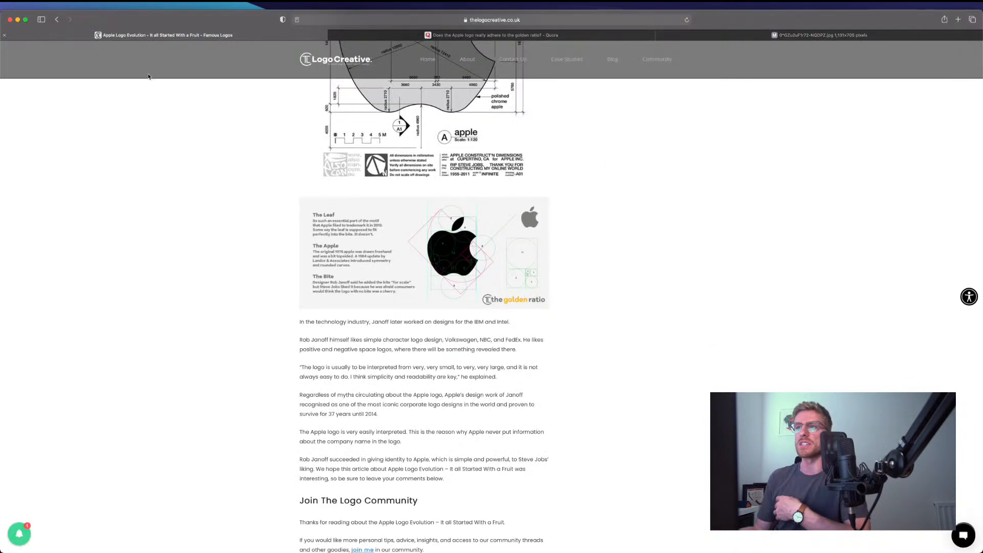
{"action": "scroll", "coordinate": [269, 226], "scroll_direction": "up", "scroll_amount": 4}
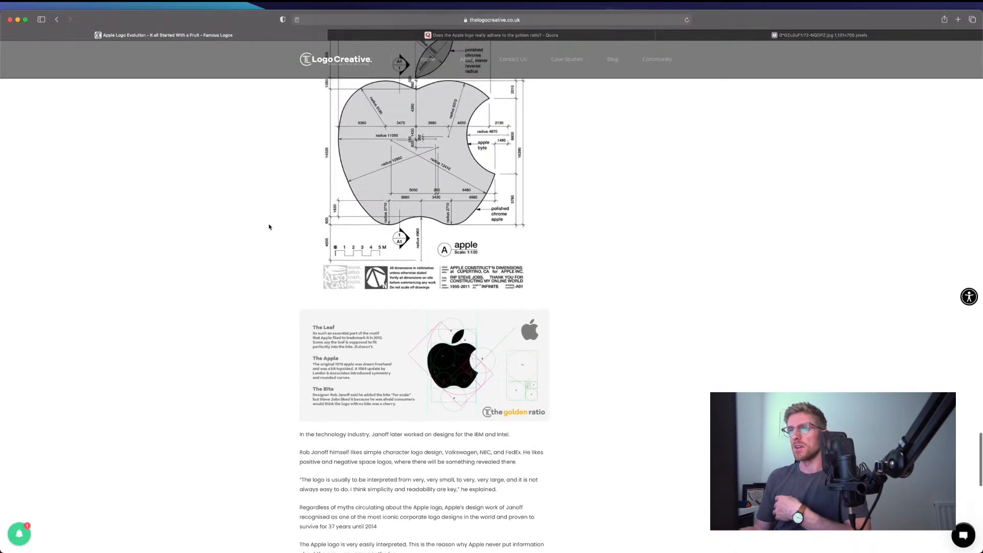
{"action": "scroll", "coordinate": [291, 241], "scroll_direction": "up", "scroll_amount": 2}
{"action": "scroll", "coordinate": [284, 182], "scroll_direction": "up", "scroll_amount": 3}
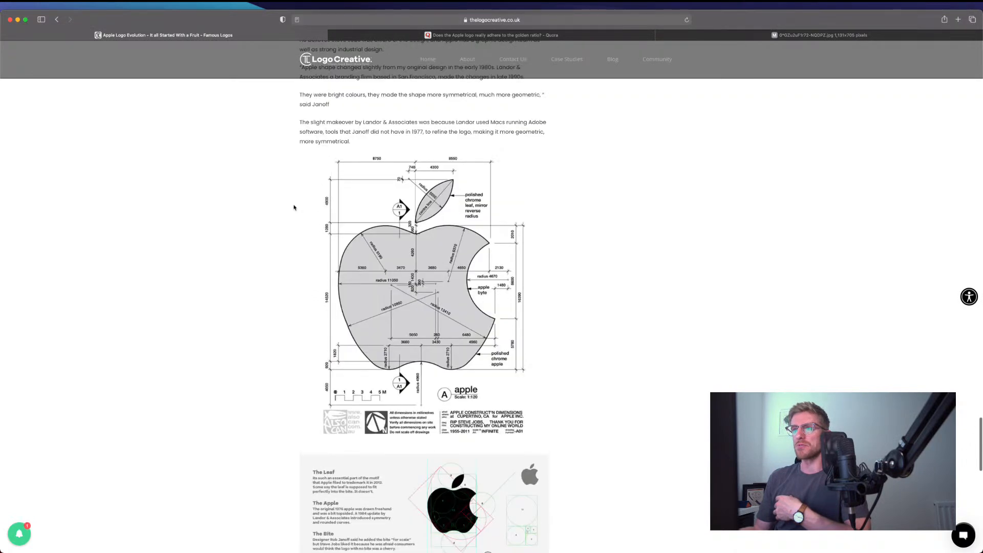
{"action": "scroll", "coordinate": [243, 329], "scroll_direction": "down", "scroll_amount": 7}
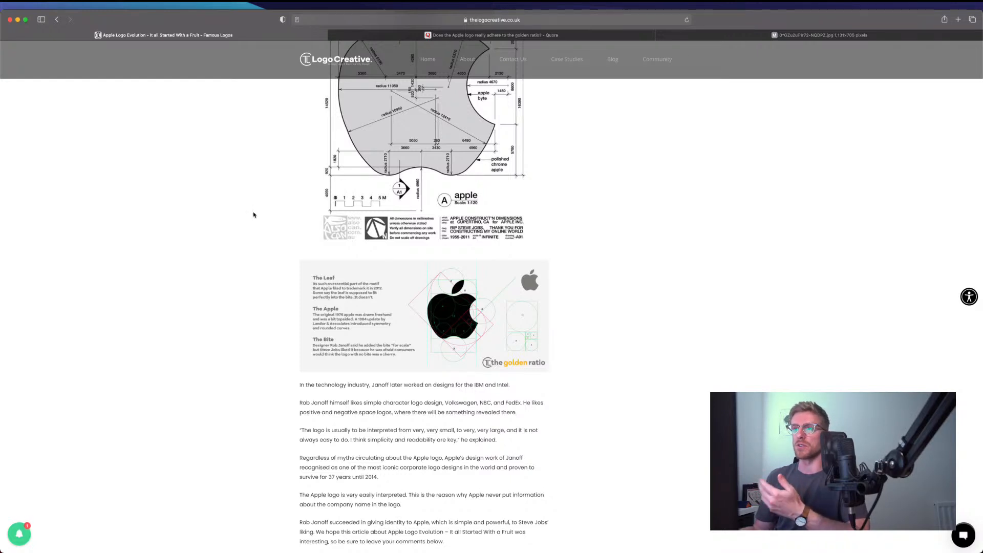
Step: Open the Quora page on the Apple logo and the golden ratio, and read through to the Unicode and Press Kit shape comparison
{"action": "left_click", "coordinate": [395, 36]}
{"action": "scroll", "coordinate": [250, 239], "scroll_direction": "down", "scroll_amount": 10}
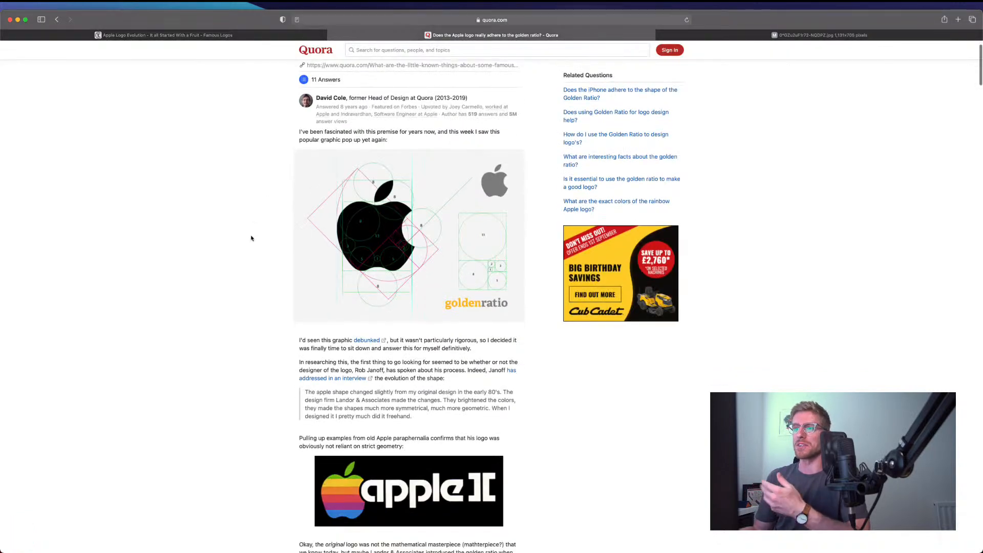
{"action": "scroll", "coordinate": [251, 238], "scroll_direction": "down", "scroll_amount": 5}
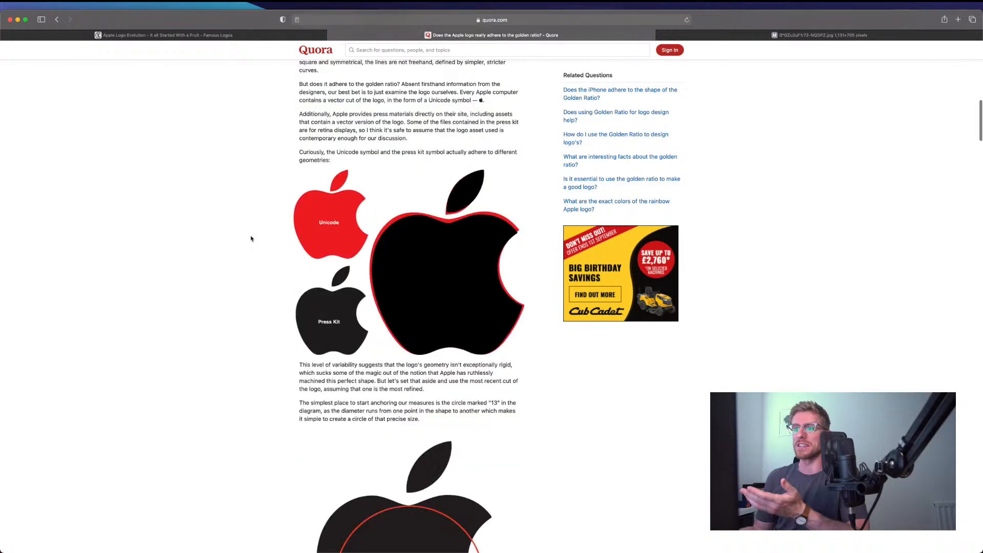
{"action": "scroll", "coordinate": [251, 238], "scroll_direction": "up", "scroll_amount": 12}
{"action": "scroll", "coordinate": [251, 238], "scroll_direction": "down", "scroll_amount": 15}
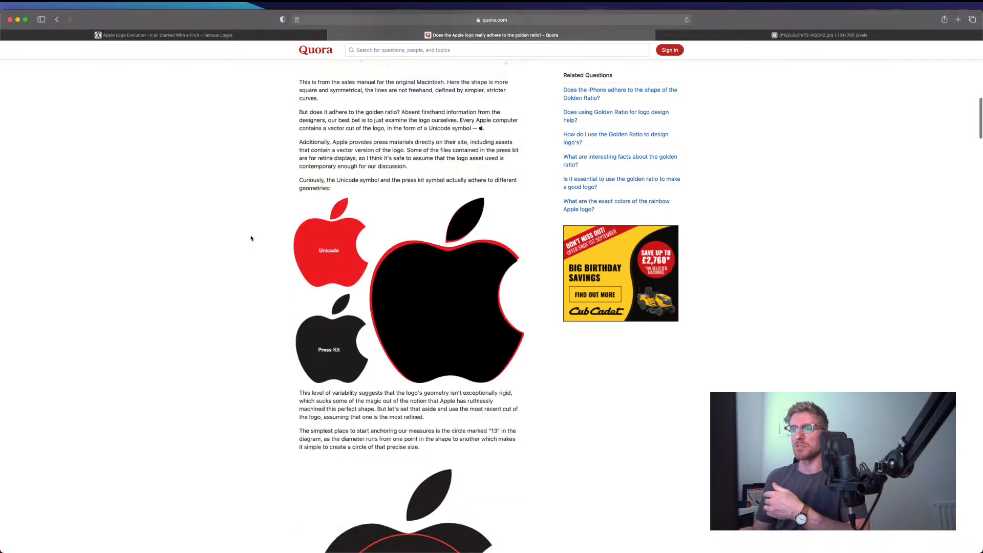
Step: Examine how the Quora answer fits circles to the leaf and apple curves and compares the resulting golden rectangles
{"action": "scroll", "coordinate": [251, 238], "scroll_direction": "down", "scroll_amount": 5}
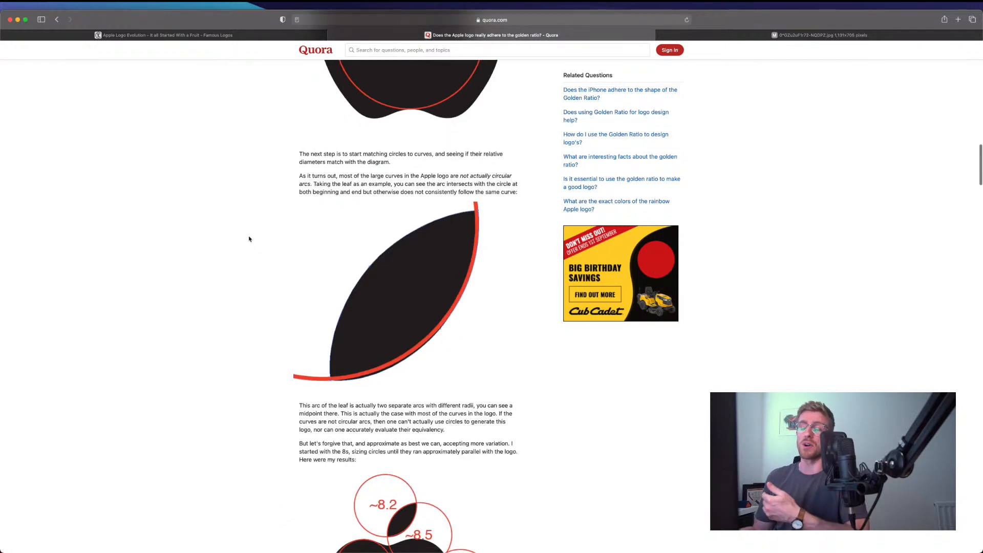
{"action": "scroll", "coordinate": [250, 239], "scroll_direction": "down", "scroll_amount": 1}
{"action": "scroll", "coordinate": [249, 239], "scroll_direction": "down", "scroll_amount": 5}
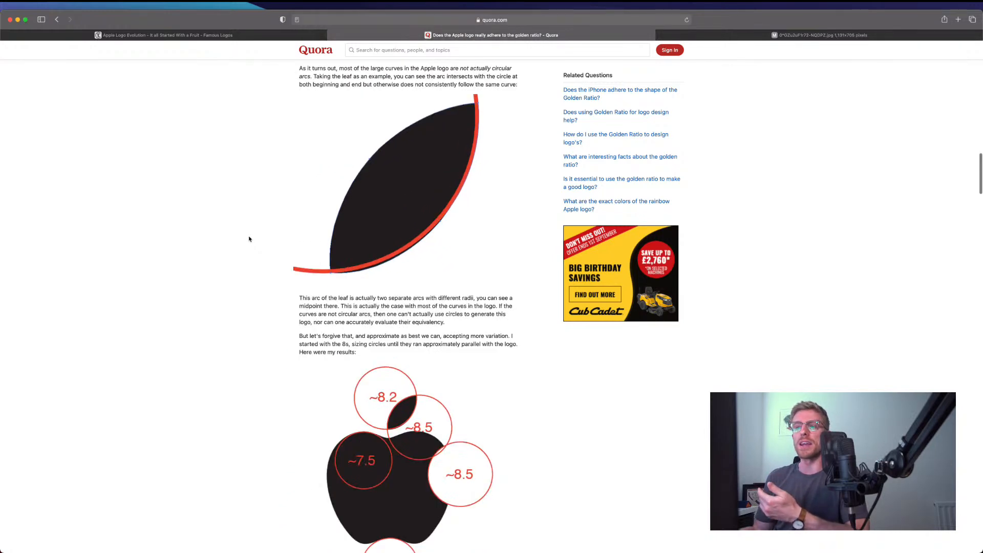
{"action": "scroll", "coordinate": [249, 239], "scroll_direction": "down", "scroll_amount": 3}
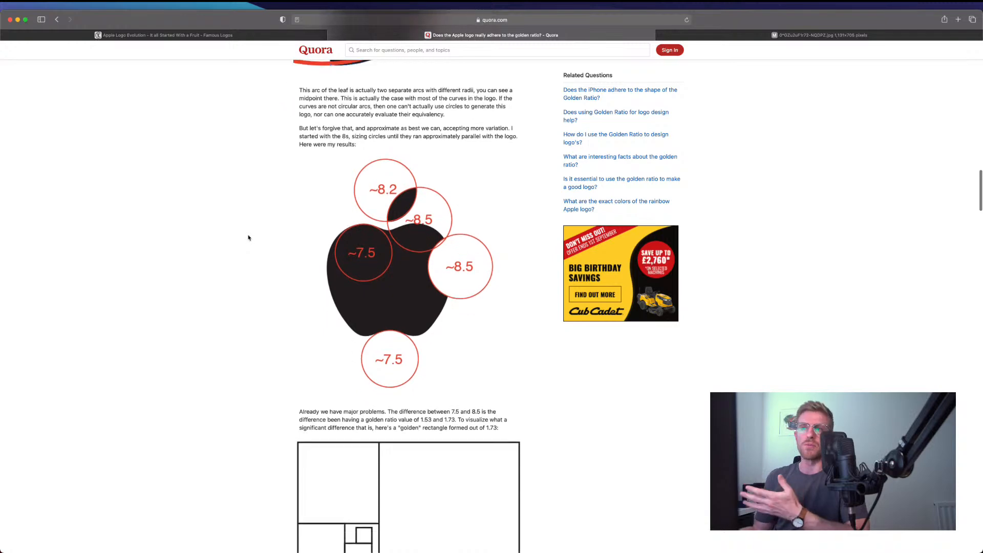
{"action": "scroll", "coordinate": [247, 237], "scroll_direction": "down", "scroll_amount": 3}
{"action": "scroll", "coordinate": [247, 236], "scroll_direction": "down", "scroll_amount": 10}
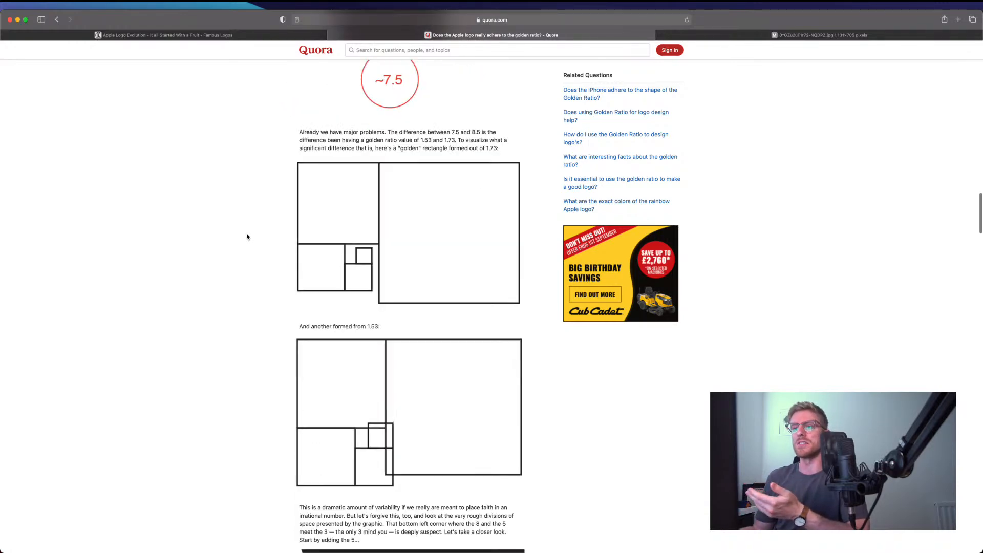
Step: Read the Quora answer's close-ups of numbered circles packed into the apple's lower edge and the leaf
{"action": "scroll", "coordinate": [247, 237], "scroll_direction": "down", "scroll_amount": 5}
{"action": "scroll", "coordinate": [246, 236], "scroll_direction": "up", "scroll_amount": 1}
{"action": "scroll", "coordinate": [247, 237], "scroll_direction": "down", "scroll_amount": 5}
{"action": "scroll", "coordinate": [247, 237], "scroll_direction": "down", "scroll_amount": 9}
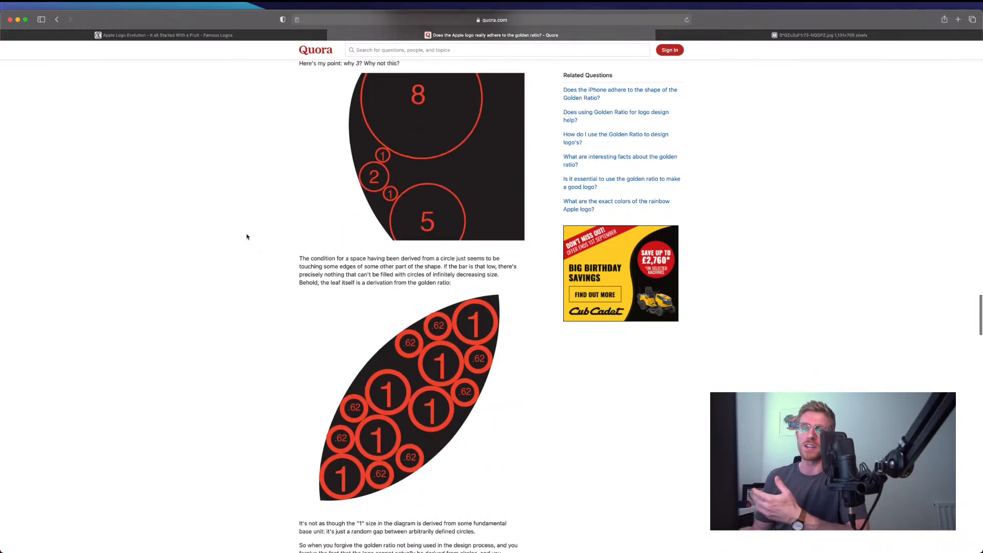
{"action": "scroll", "coordinate": [247, 237], "scroll_direction": "down", "scroll_amount": 1}
{"action": "scroll", "coordinate": [247, 237], "scroll_direction": "up", "scroll_amount": 3}
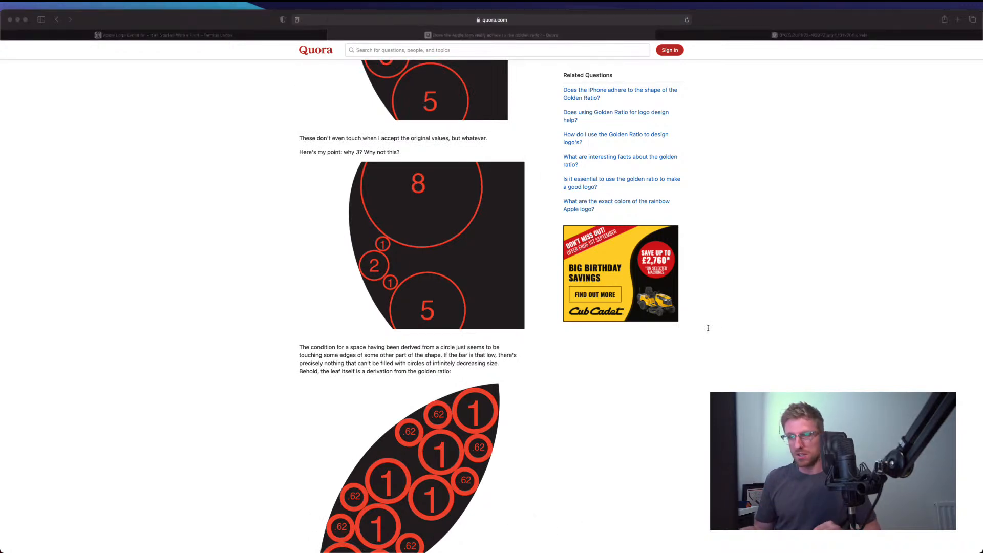
Step: Go back through the Quora answer's circle overlays to the question title and golden ratio graphic at its start
{"action": "left_click", "coordinate": [222, 164]}
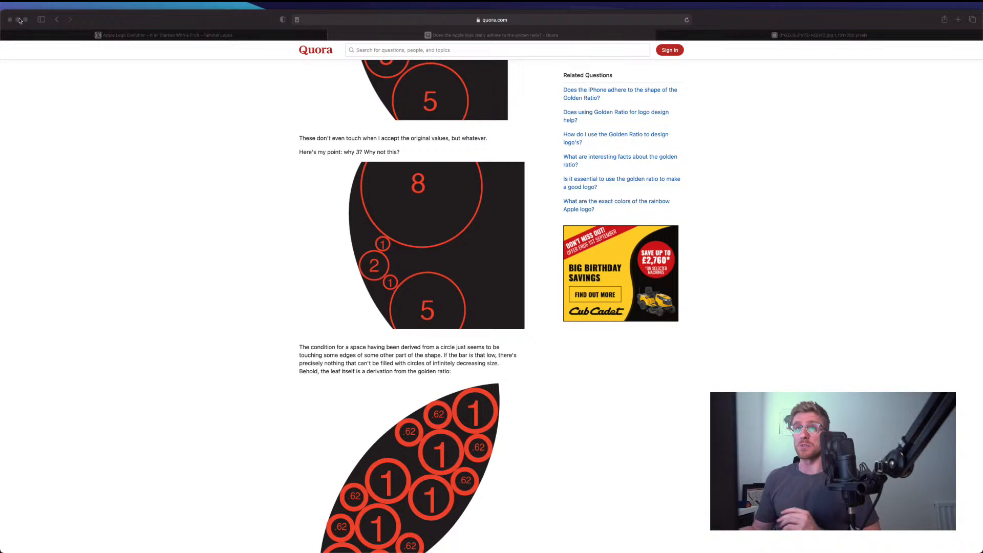
{"action": "left_click", "coordinate": [211, 174]}
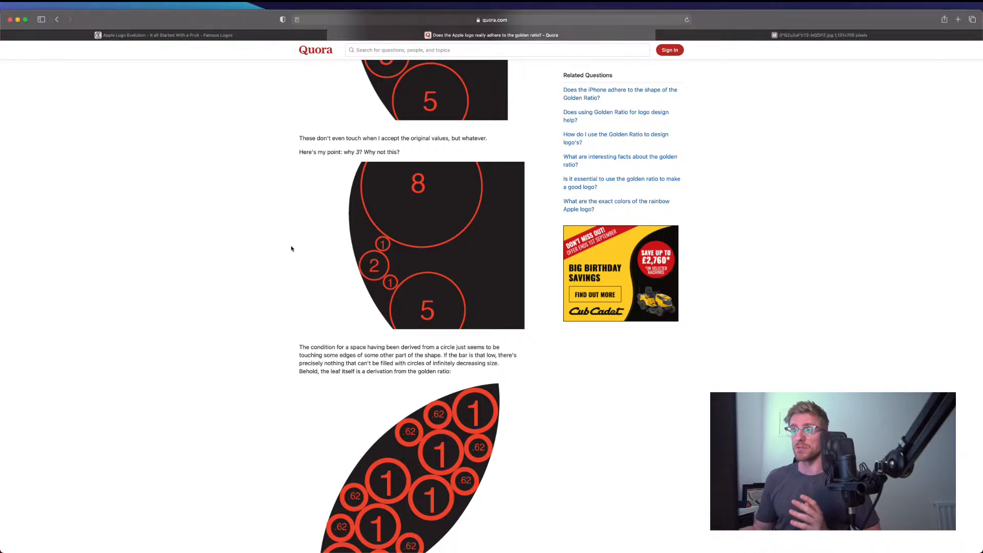
{"action": "scroll", "coordinate": [290, 249], "scroll_direction": "up", "scroll_amount": 2}
{"action": "scroll", "coordinate": [290, 248], "scroll_direction": "up", "scroll_amount": 6}
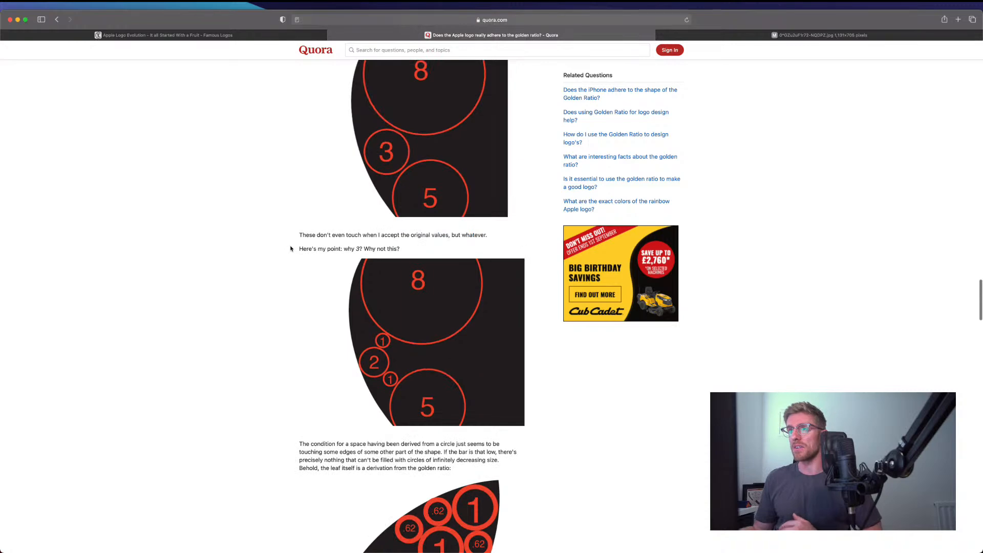
{"action": "scroll", "coordinate": [290, 249], "scroll_direction": "up", "scroll_amount": 10}
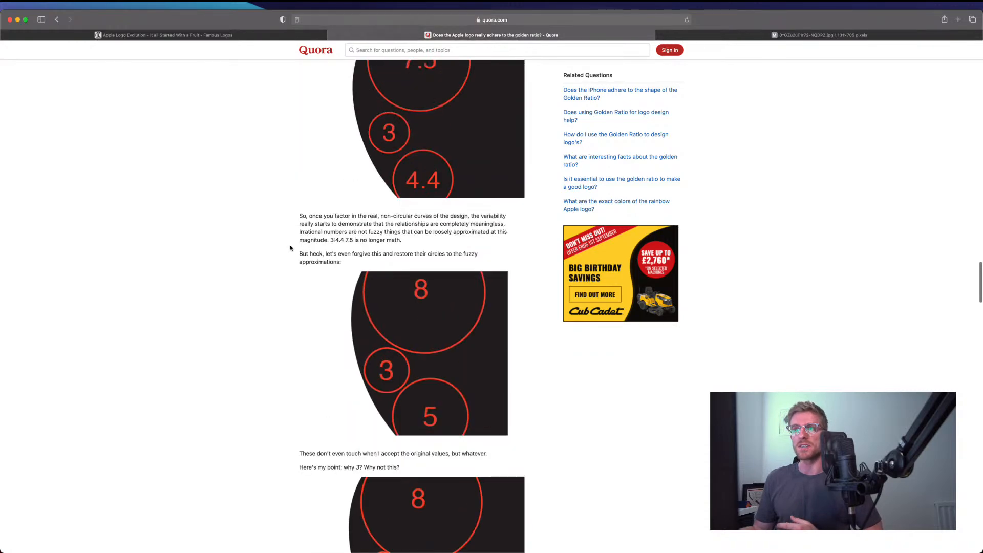
{"action": "scroll", "coordinate": [289, 249], "scroll_direction": "up", "scroll_amount": 20}
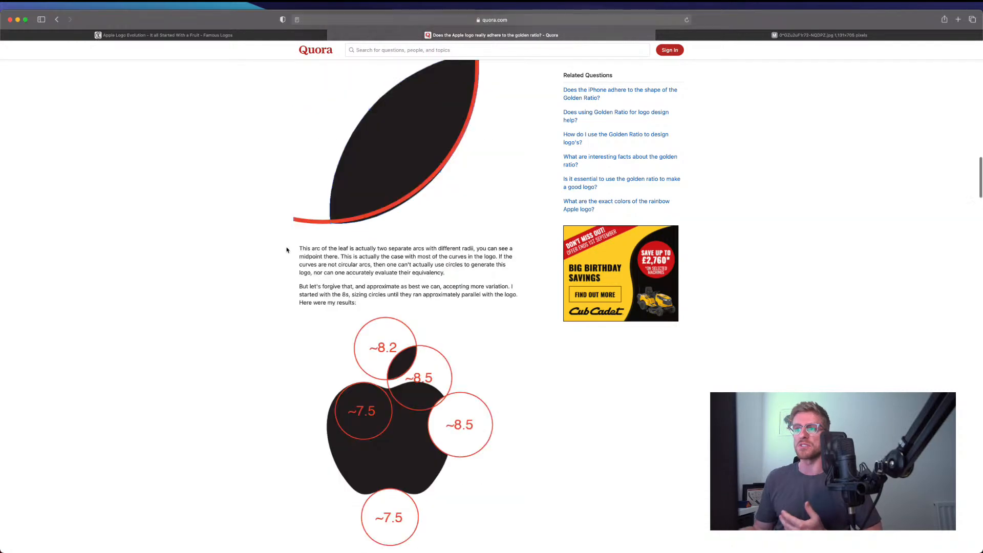
{"action": "scroll", "coordinate": [286, 249], "scroll_direction": "up", "scroll_amount": 5}
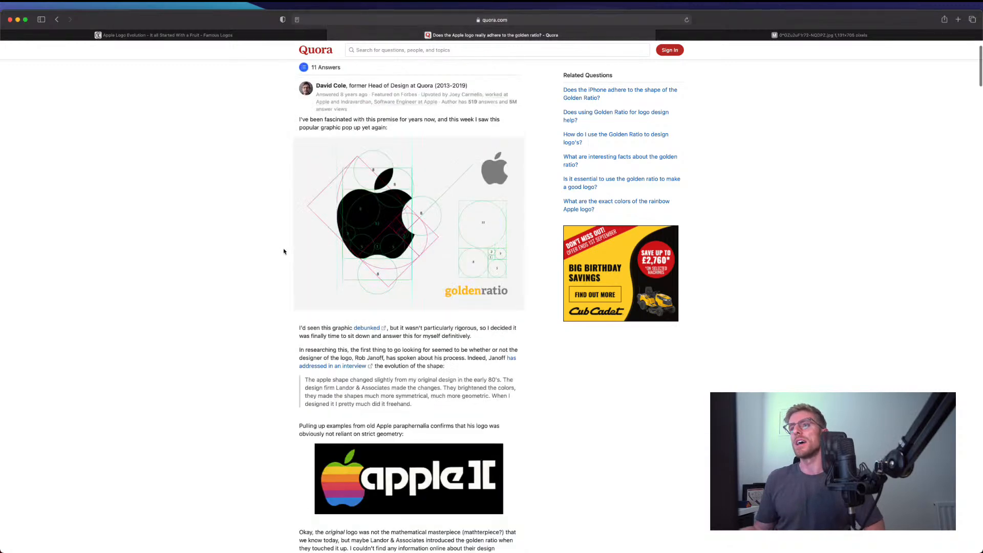
{"action": "scroll", "coordinate": [303, 93], "scroll_direction": "up", "scroll_amount": 1}
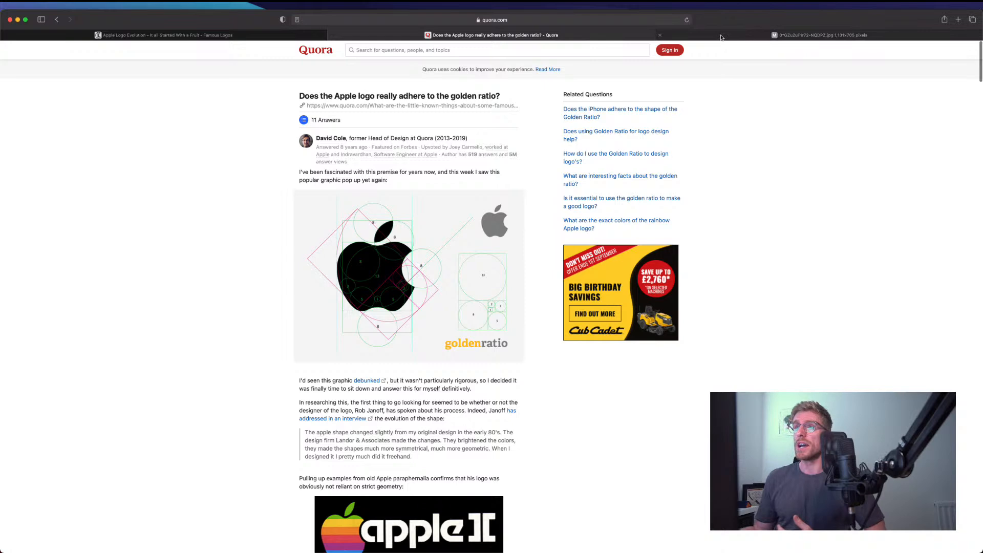
Step: Read the Logo Creative article's closing paragraphs, and bring up the 1976–present logo timeline image
{"action": "left_click", "coordinate": [233, 35]}
{"action": "scroll", "coordinate": [239, 259], "scroll_direction": "down", "scroll_amount": 5}
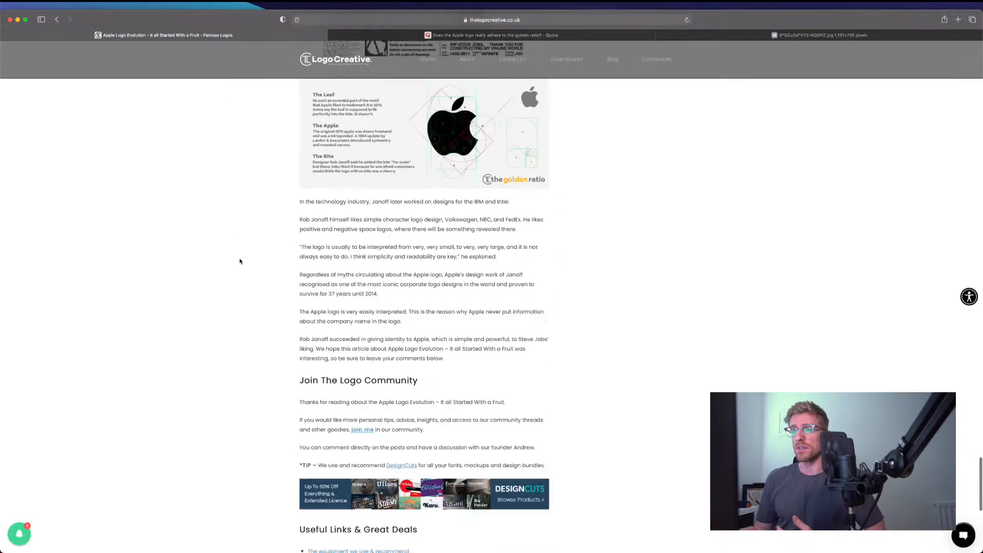
{"action": "scroll", "coordinate": [240, 260], "scroll_direction": "down", "scroll_amount": 2}
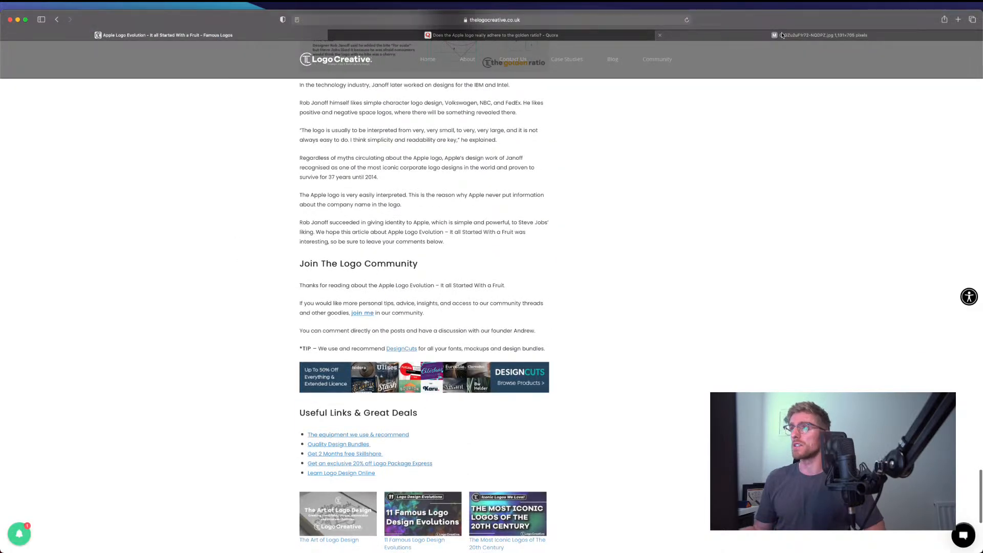
{"action": "left_click", "coordinate": [789, 38]}
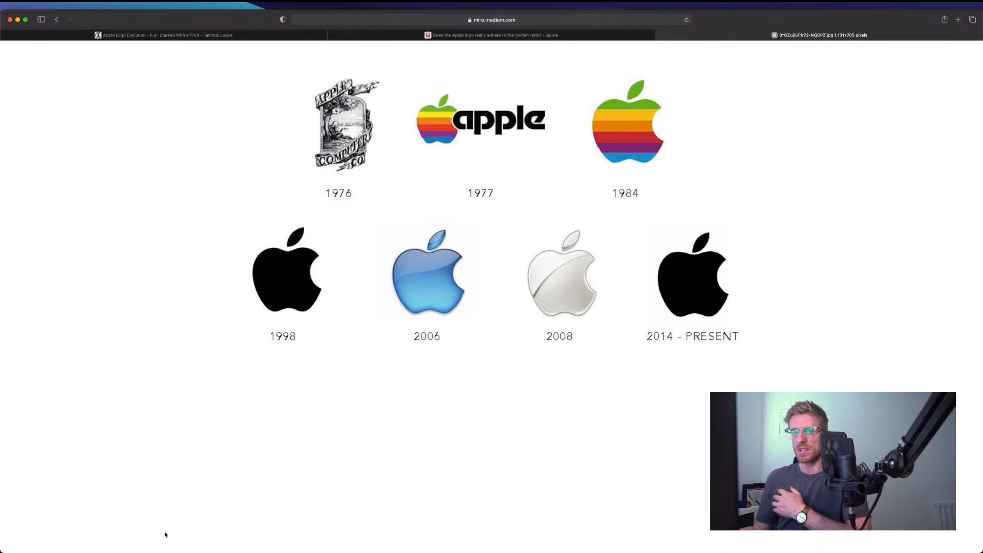
Step: Switch to Adobe Illustrator and inspect the black and rainbow reference logos in the Apple-Logo-Design-Template file
{"action": "left_click", "coordinate": [185, 533]}
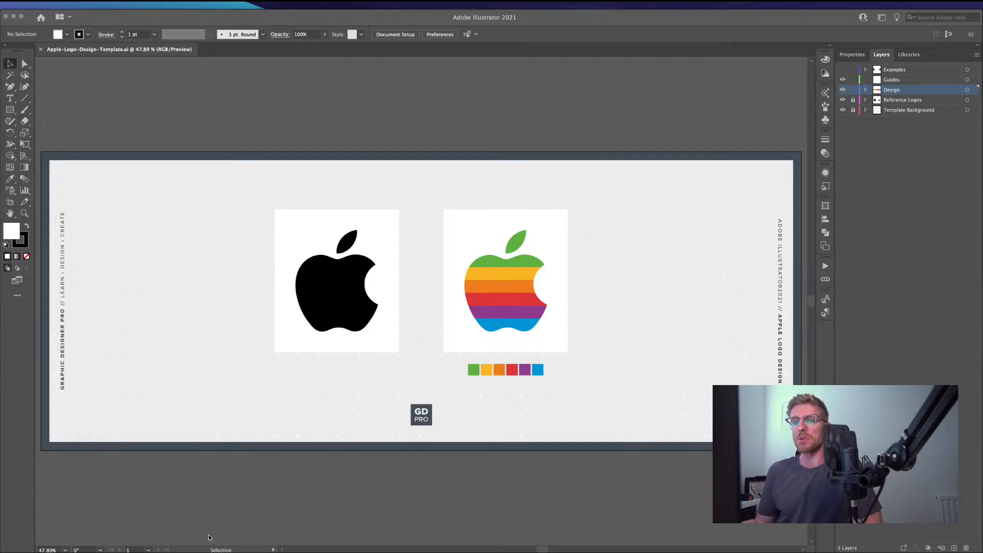
{"action": "left_click", "coordinate": [202, 512]}
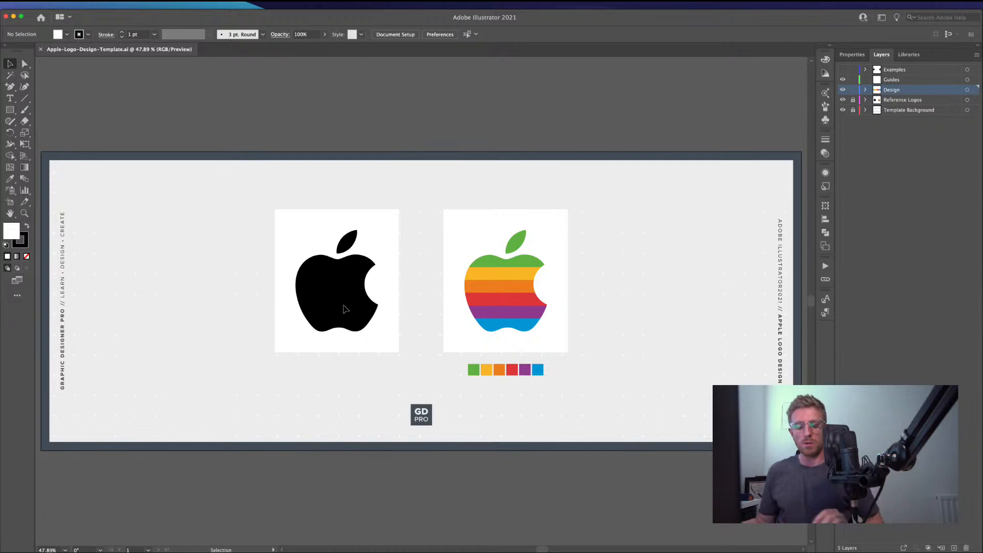
{"action": "key", "text": "a"}
{"action": "key", "text": "super+1"}
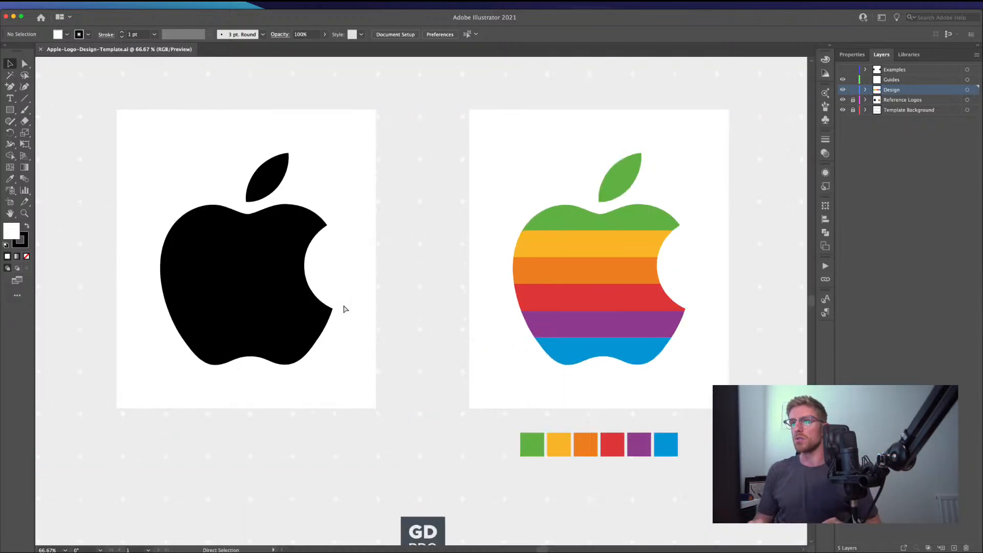
{"action": "key", "text": "v"}
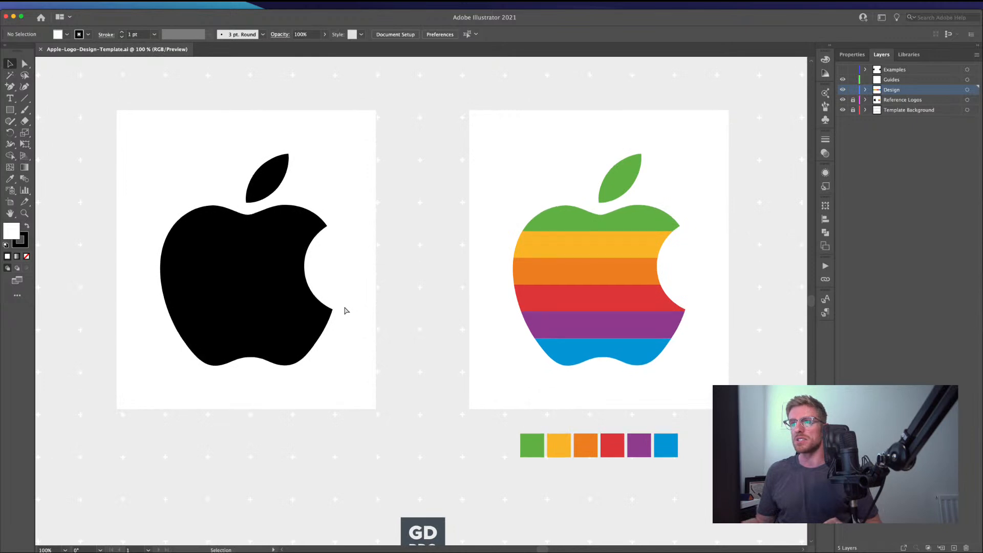
{"action": "key", "text": "a"}
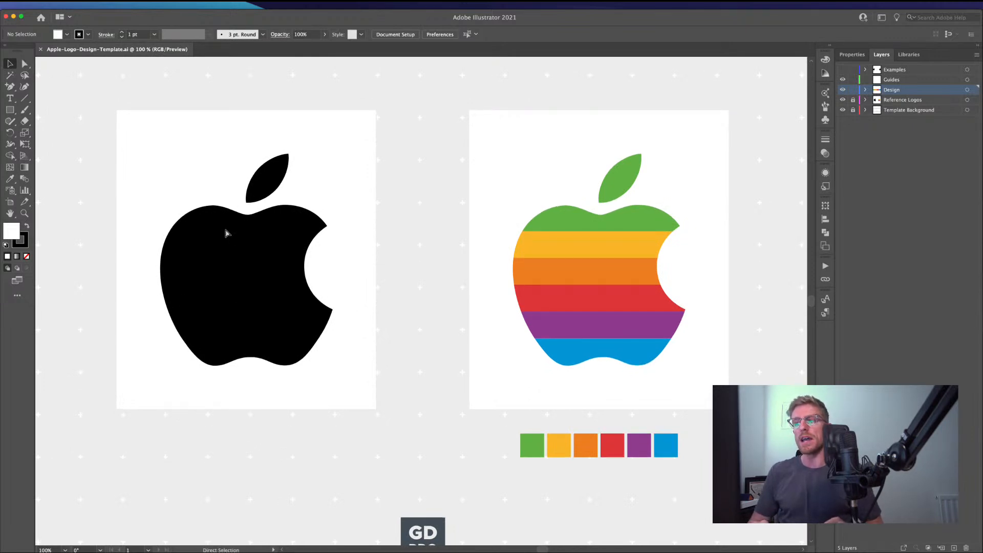
{"action": "key", "text": "super+minus"}
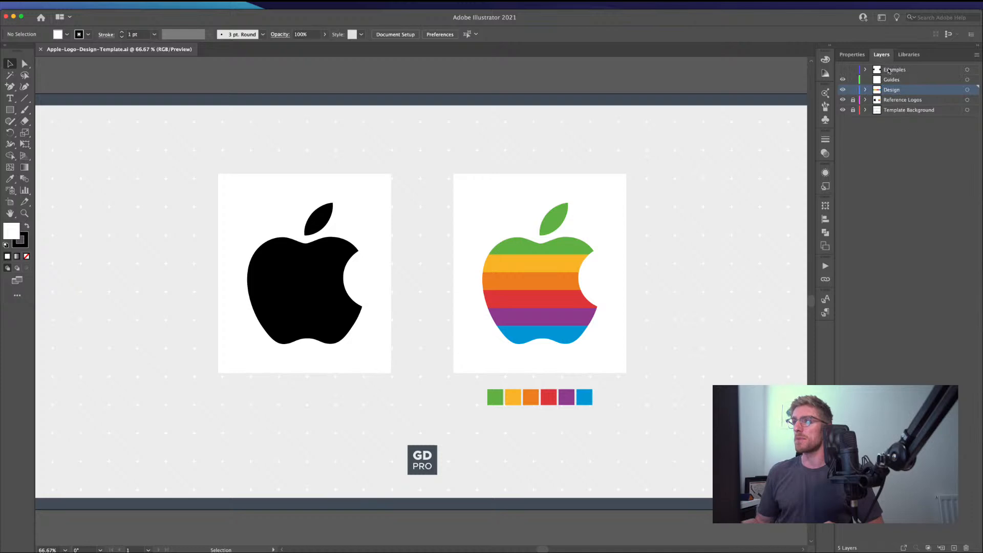
Step: Check what the Reference Logos layer contains by hiding and reshowing it, and go over the Design and Guides layers
{"action": "left_click", "coordinate": [888, 100]}
{"action": "left_click", "coordinate": [843, 102]}
{"action": "left_click", "coordinate": [843, 102]}
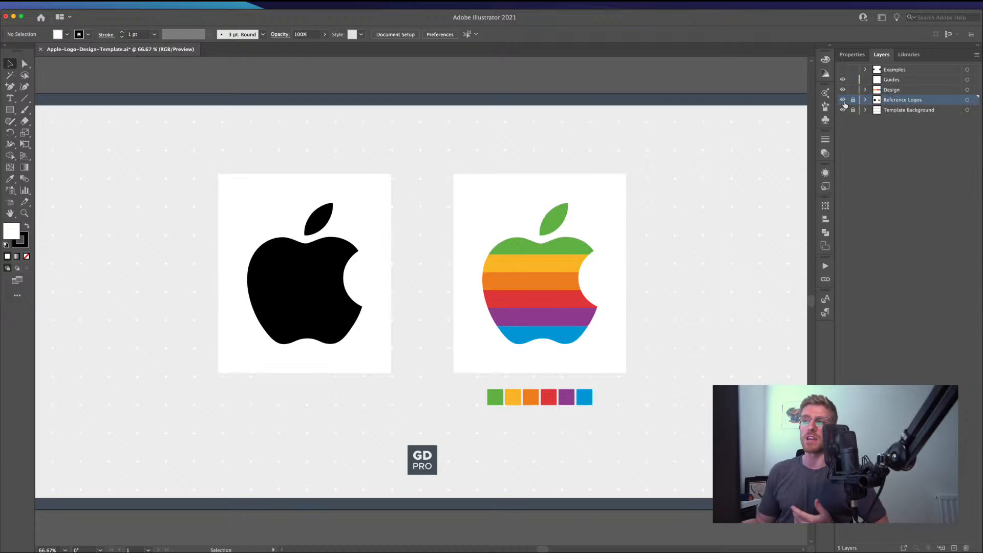
{"action": "left_click", "coordinate": [910, 92]}
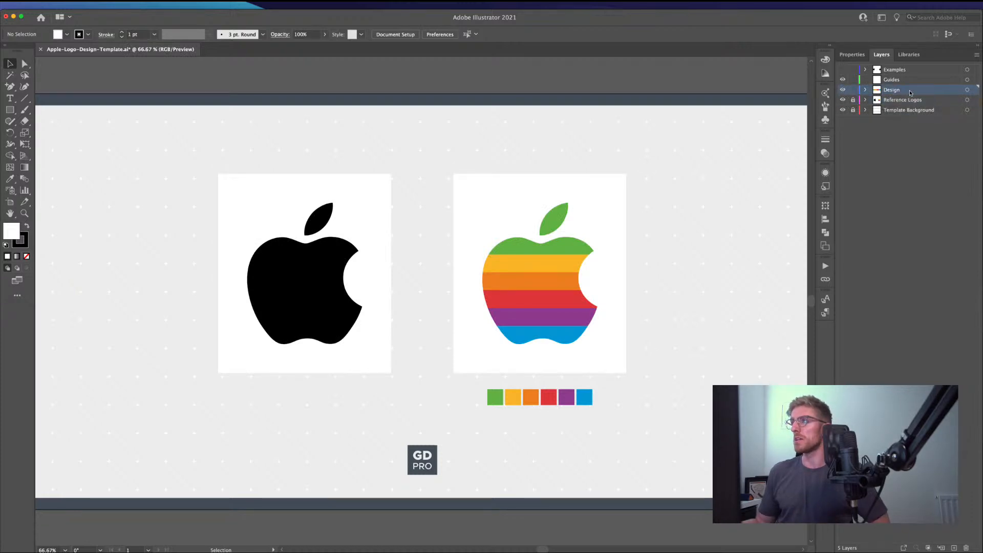
{"action": "left_click", "coordinate": [899, 81]}
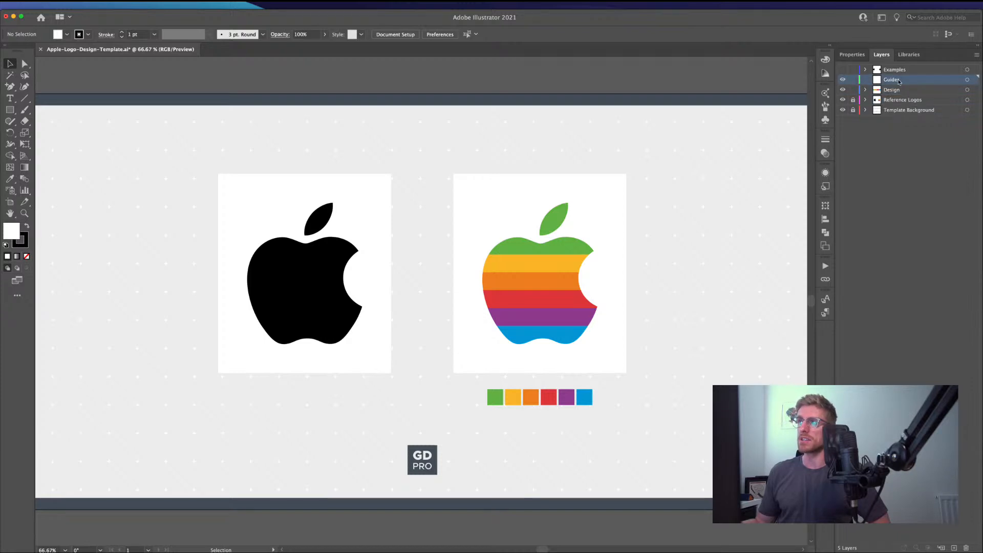
Step: Show the Examples layer in place of the Reference Logos layer, and select the black apple above the GDP Trace label
{"action": "left_click", "coordinate": [844, 70]}
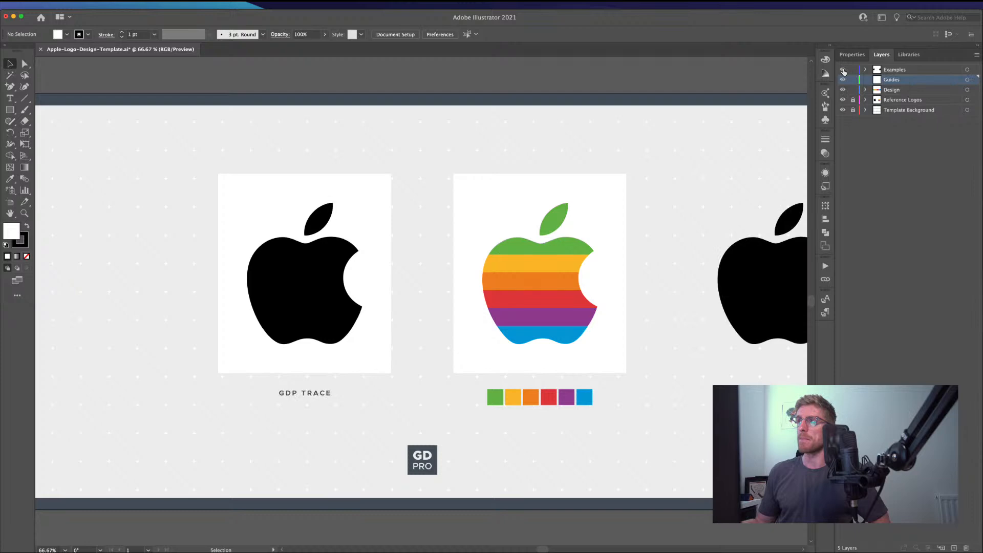
{"action": "left_click", "coordinate": [843, 101]}
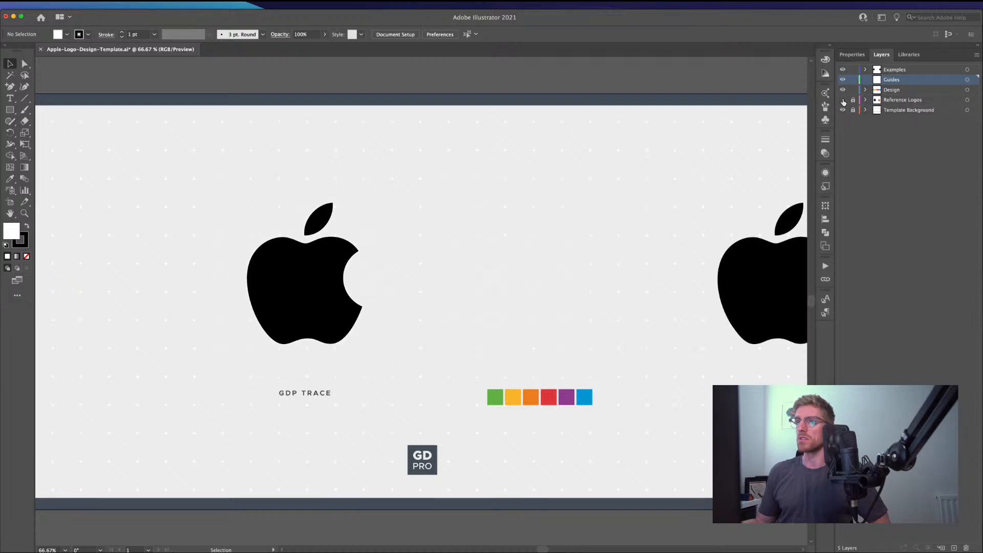
{"action": "left_click", "coordinate": [334, 292]}
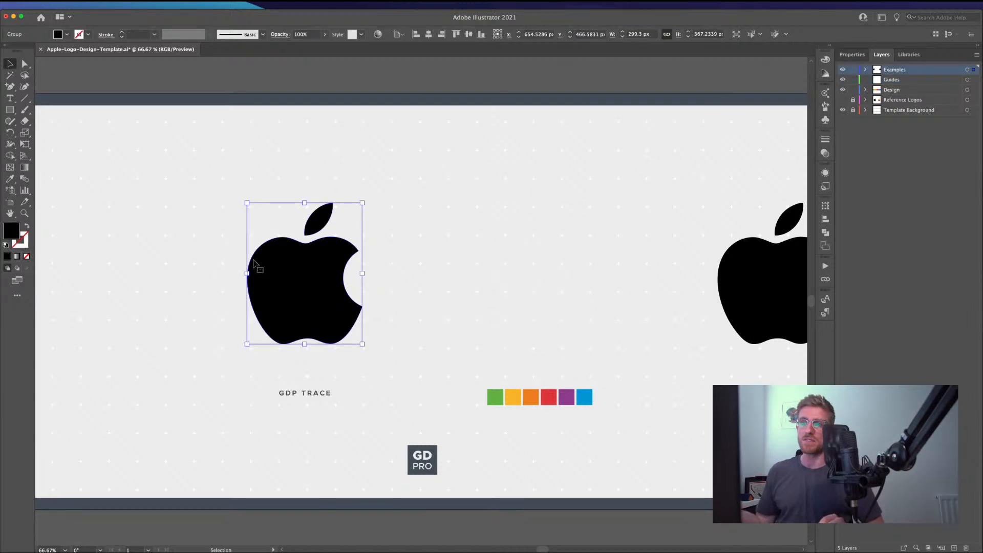
Step: Deselect the GDP Trace apple and select the apple above the Official Apple EPS label
{"action": "left_click", "coordinate": [397, 253]}
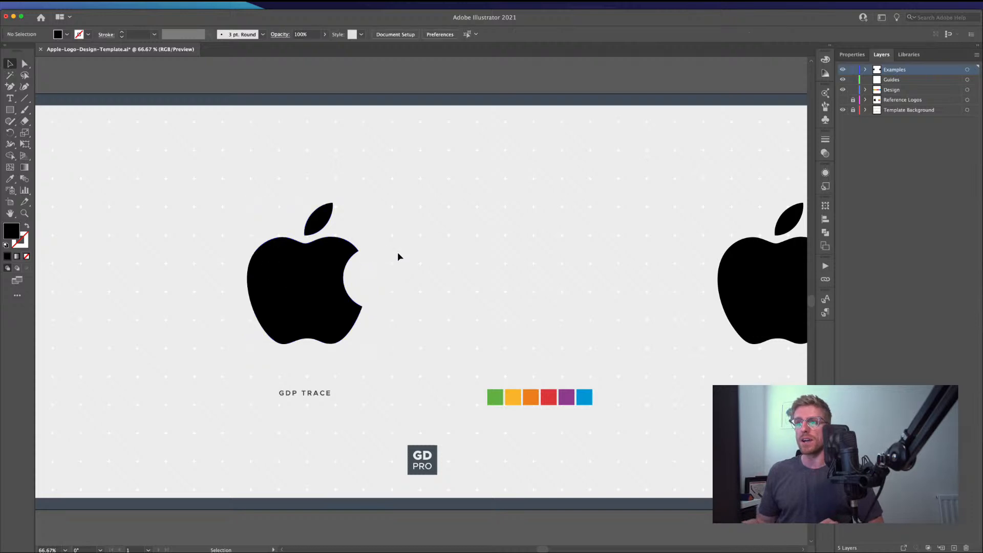
{"action": "scroll", "coordinate": [492, 228], "scroll_direction": "right", "scroll_amount": 3}
{"action": "scroll", "coordinate": [492, 228], "scroll_direction": "up", "scroll_amount": 1}
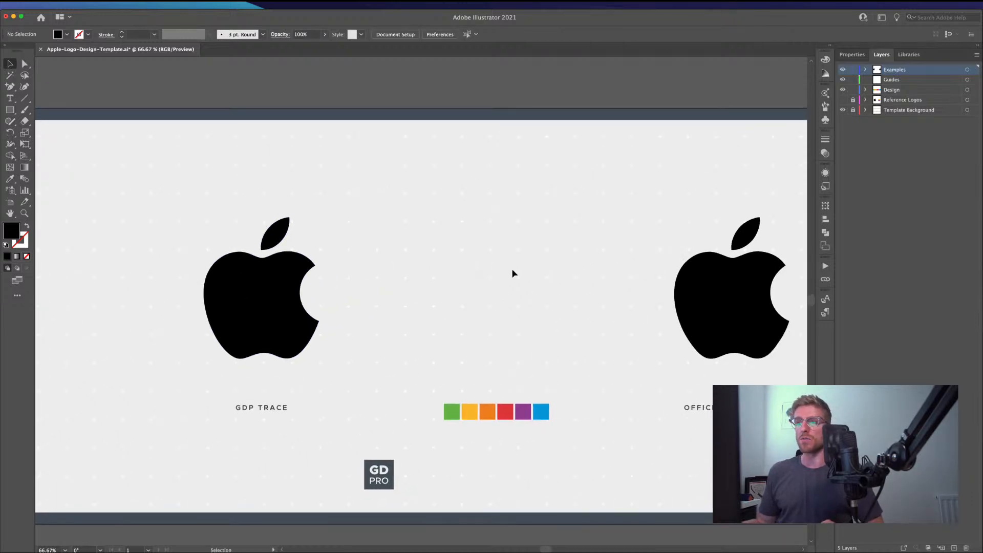
{"action": "left_click_drag", "start_coordinate": [657, 281], "coordinate": [354, 292]}
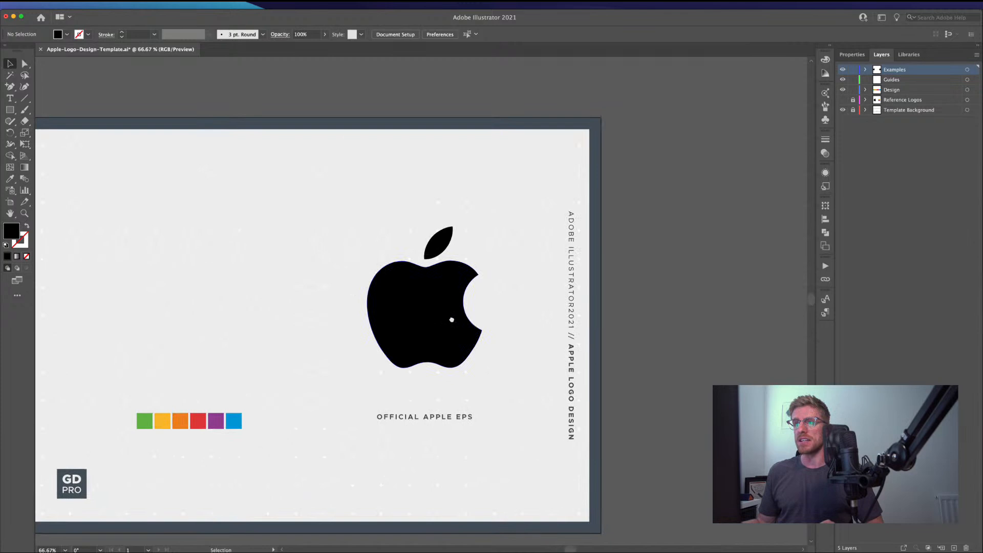
{"action": "left_click", "coordinate": [441, 312]}
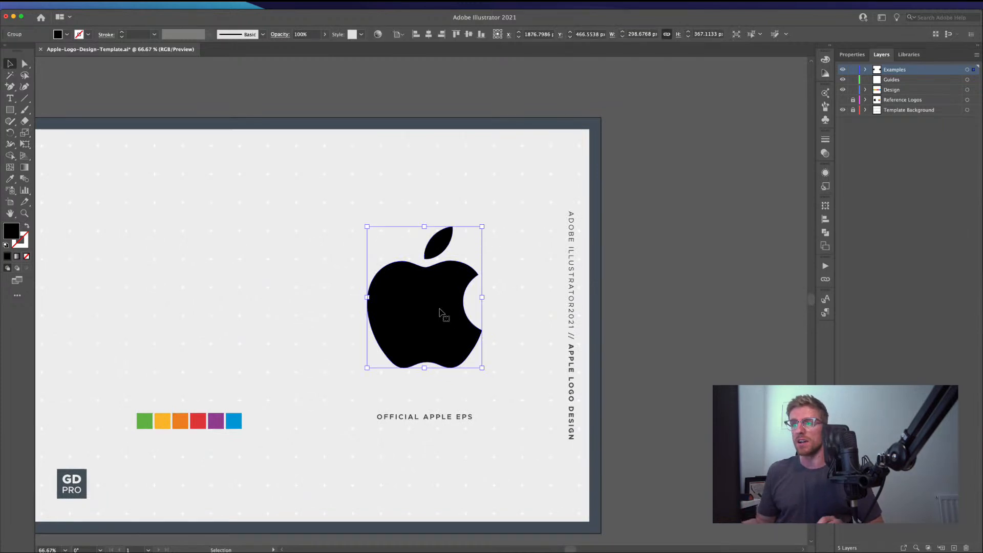
Step: Examine the anchor points of the official Apple EPS logo up close, and deselect it
{"action": "key", "text": "a"}
{"action": "key", "text": "super+1"}
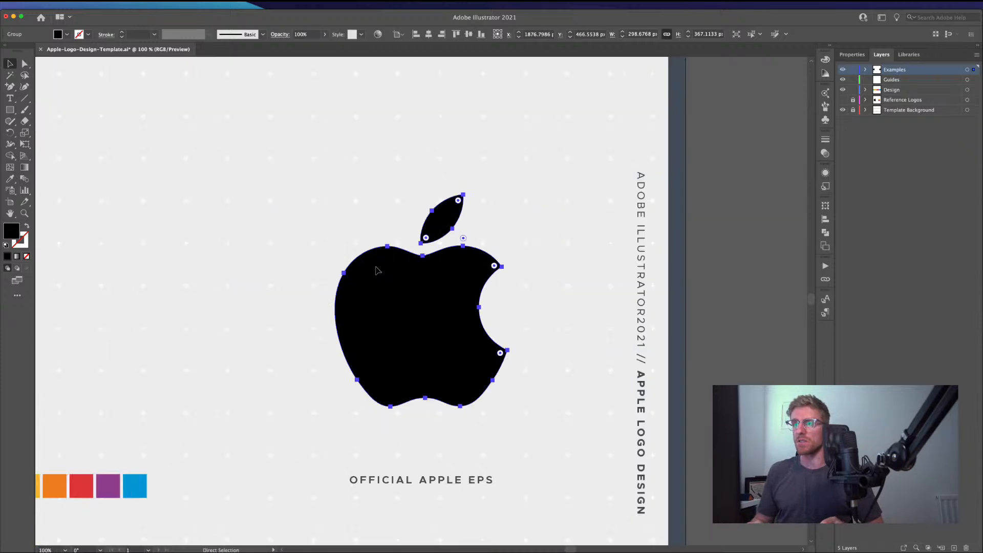
{"action": "key", "text": "v"}
{"action": "key", "text": "a"}
{"action": "key", "text": "super+equal"}
{"action": "key", "text": "v"}
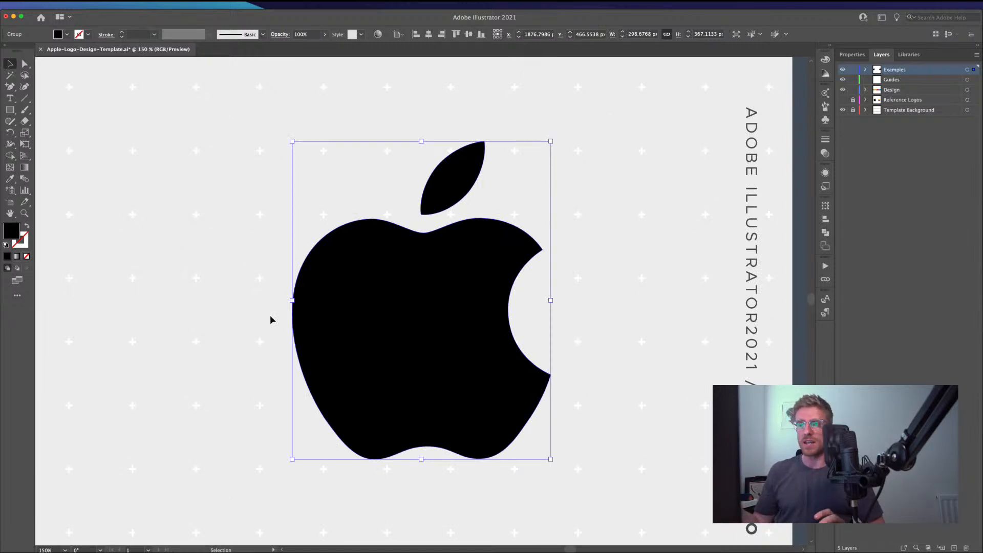
{"action": "key", "text": "a"}
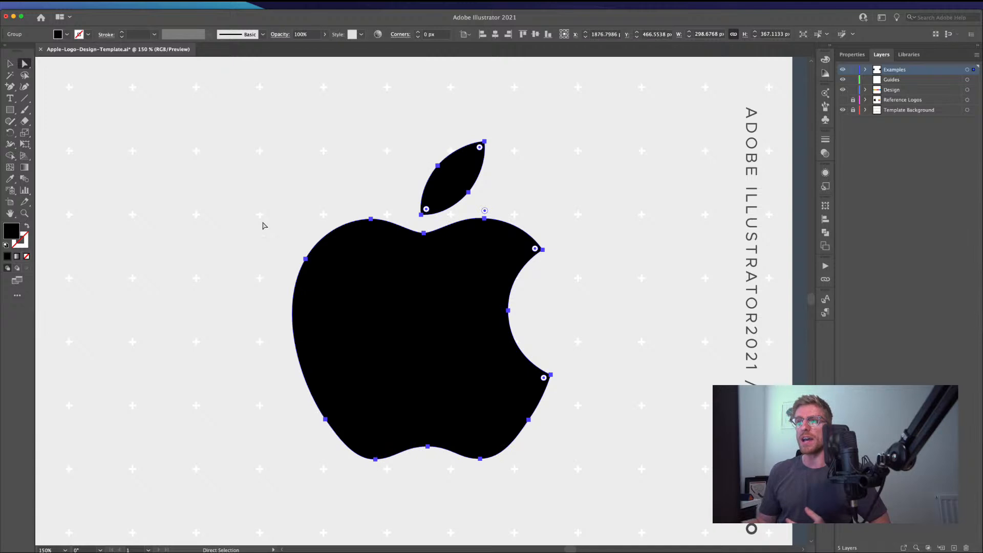
{"action": "left_click", "coordinate": [9, 64]}
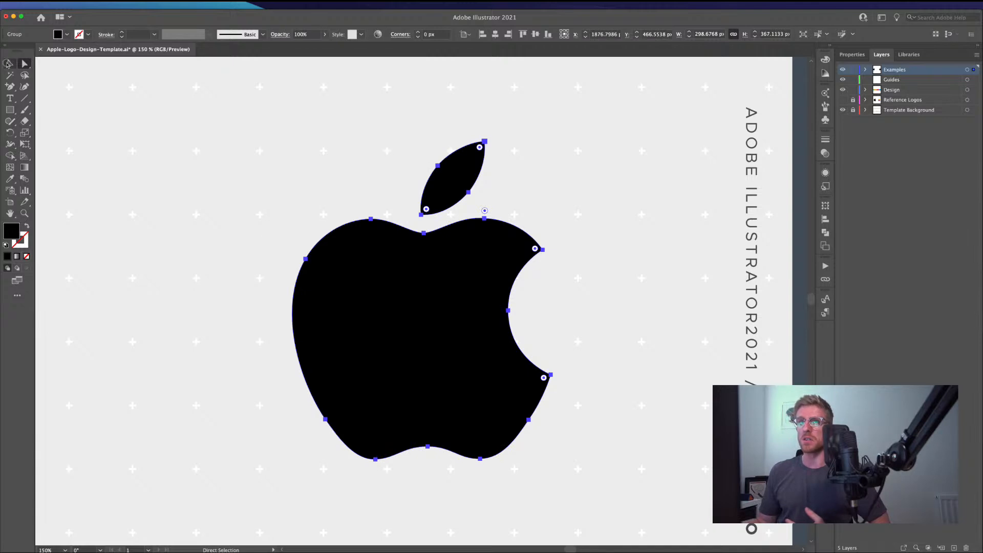
{"action": "left_click", "coordinate": [270, 149]}
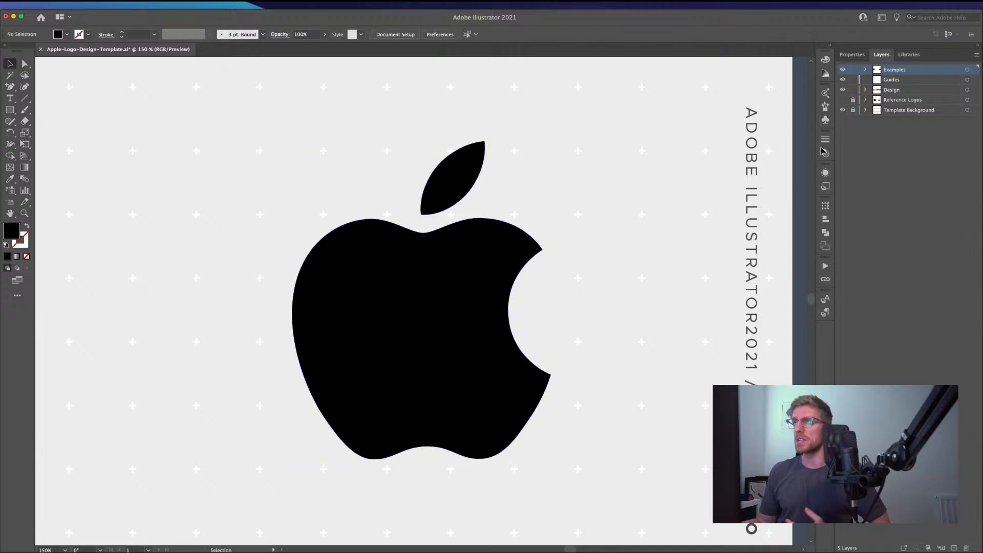
Step: Hide the Examples layer, show the Reference Logos layer, and look over the black and rainbow reference apples
{"action": "left_click", "coordinate": [843, 70]}
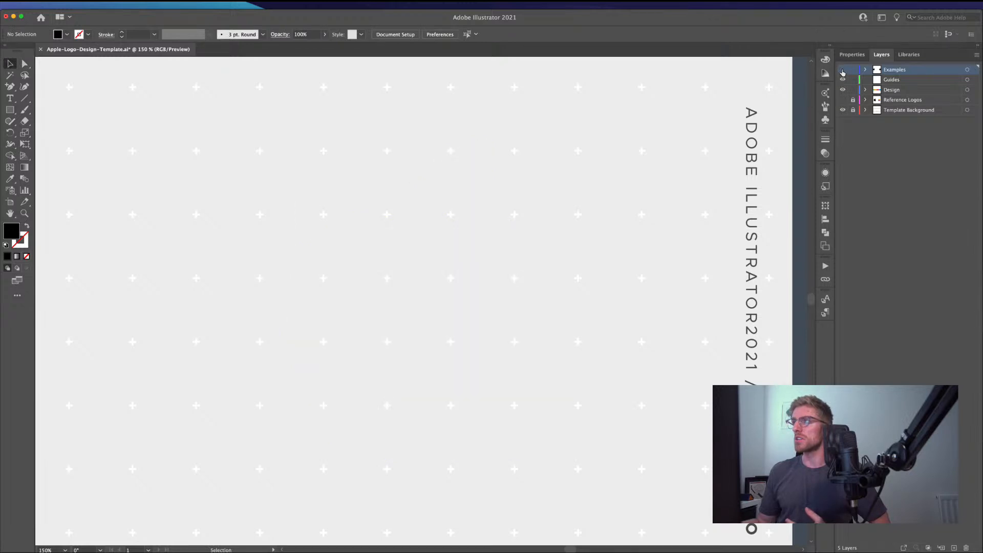
{"action": "left_click", "coordinate": [842, 100]}
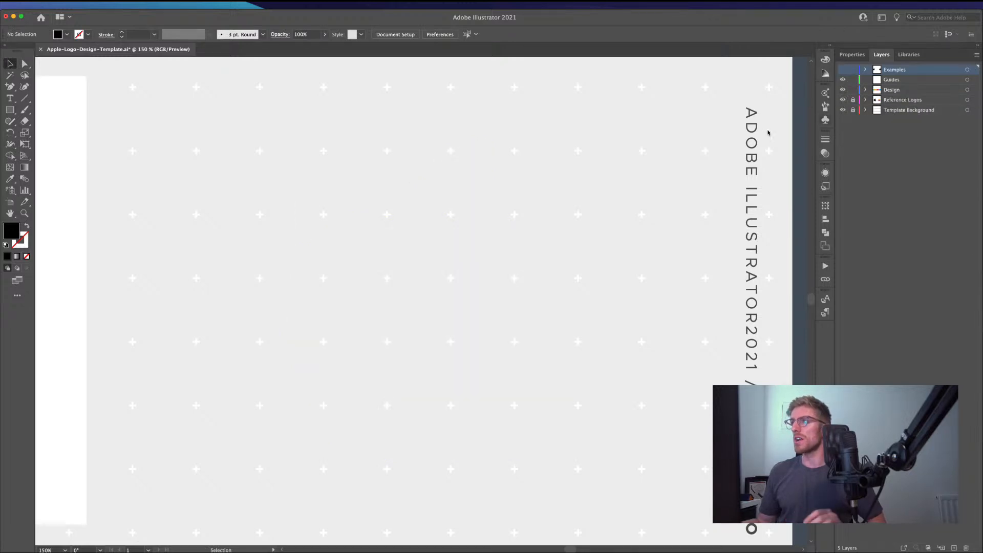
{"action": "left_click_drag", "start_coordinate": [392, 203], "coordinate": [546, 205]}
{"action": "key", "text": "super+minus"}
{"action": "key", "text": "super+minus"}
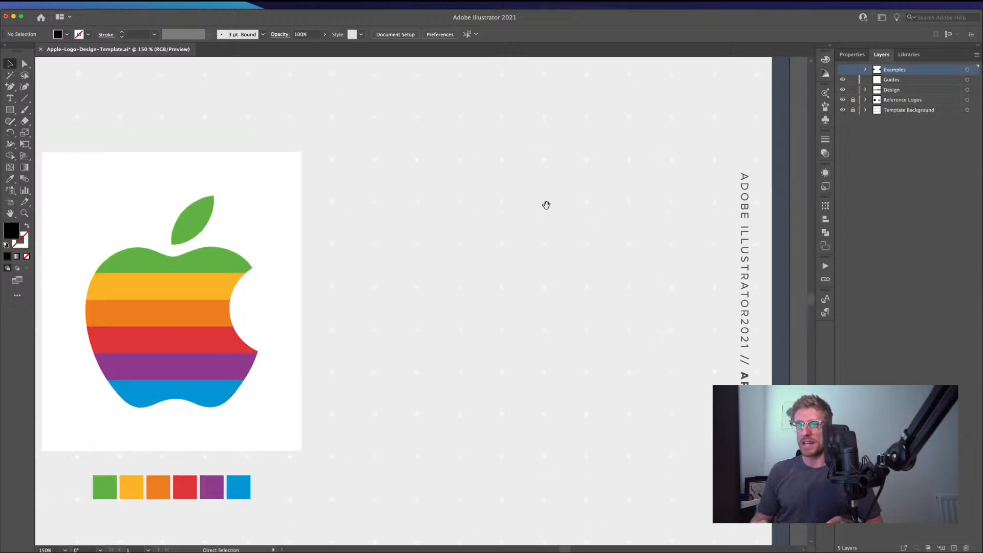
{"action": "left_click_drag", "start_coordinate": [256, 262], "coordinate": [542, 262]}
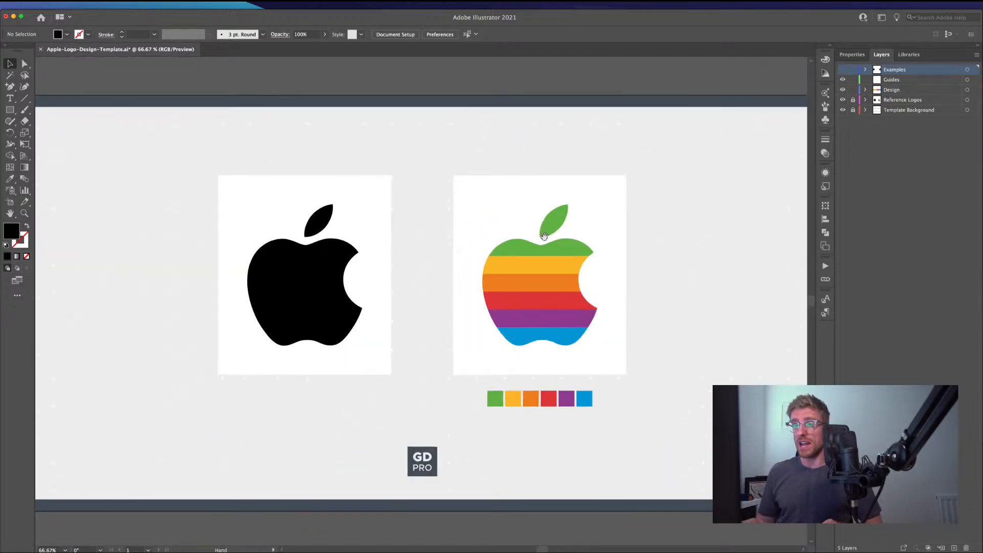
{"action": "left_click_drag", "start_coordinate": [355, 259], "coordinate": [572, 259]}
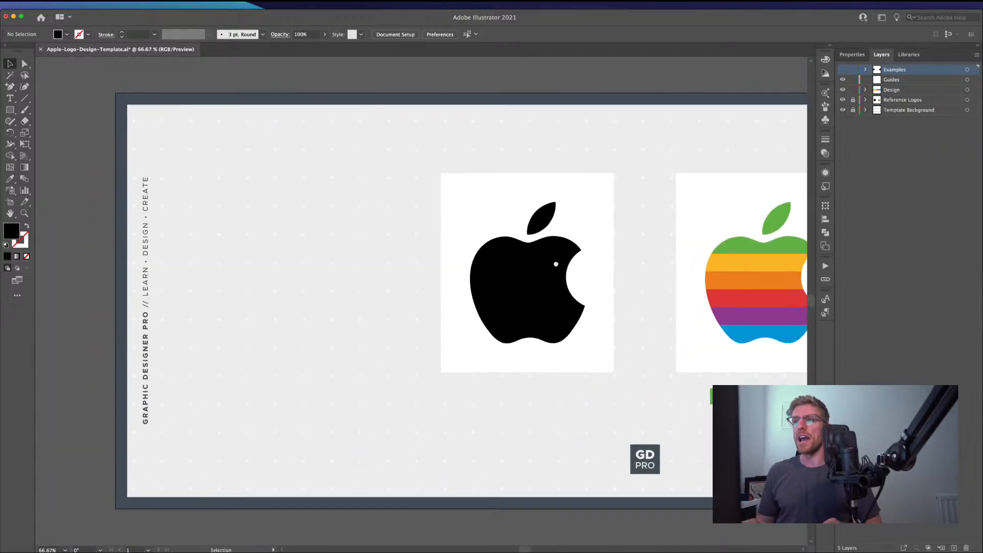
{"action": "left_click_drag", "start_coordinate": [472, 264], "coordinate": [434, 269]}
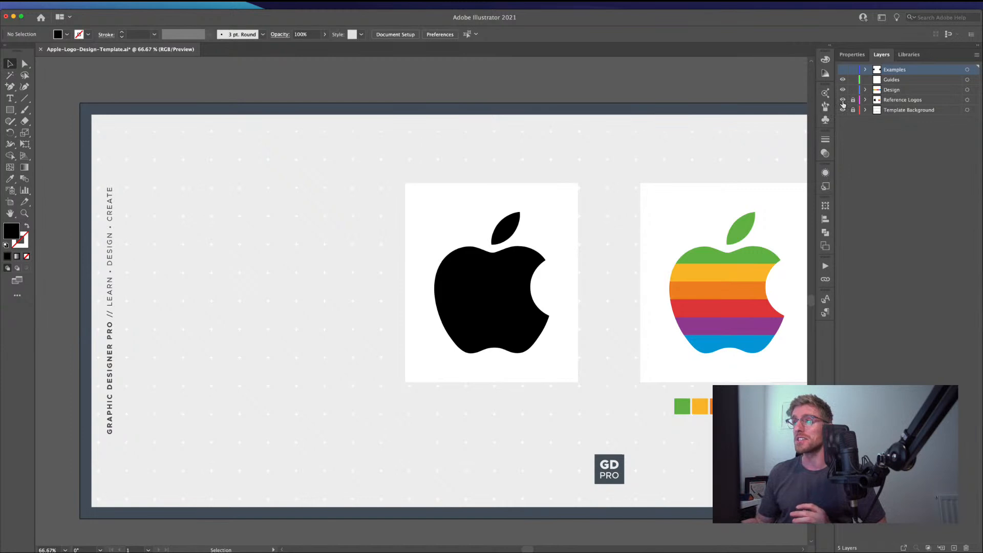
Step: Hide the Reference Logos layer to leave an empty area of the artboard to draw in
{"action": "left_click", "coordinate": [842, 99]}
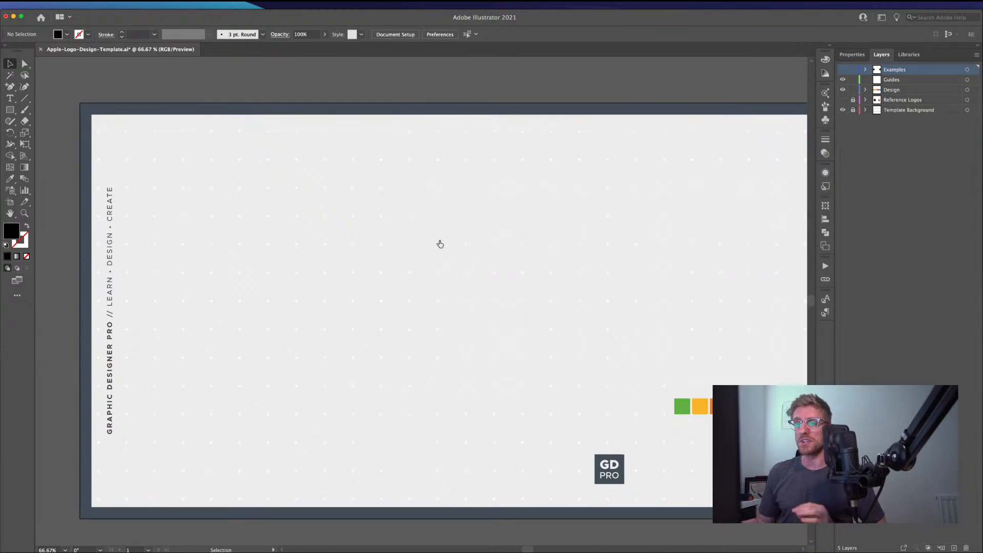
{"action": "key", "text": "super+equal"}
{"action": "key", "text": "super+equal"}
{"action": "key", "text": "space"}
{"action": "left_click_drag", "start_coordinate": [246, 281], "coordinate": [274, 268]}
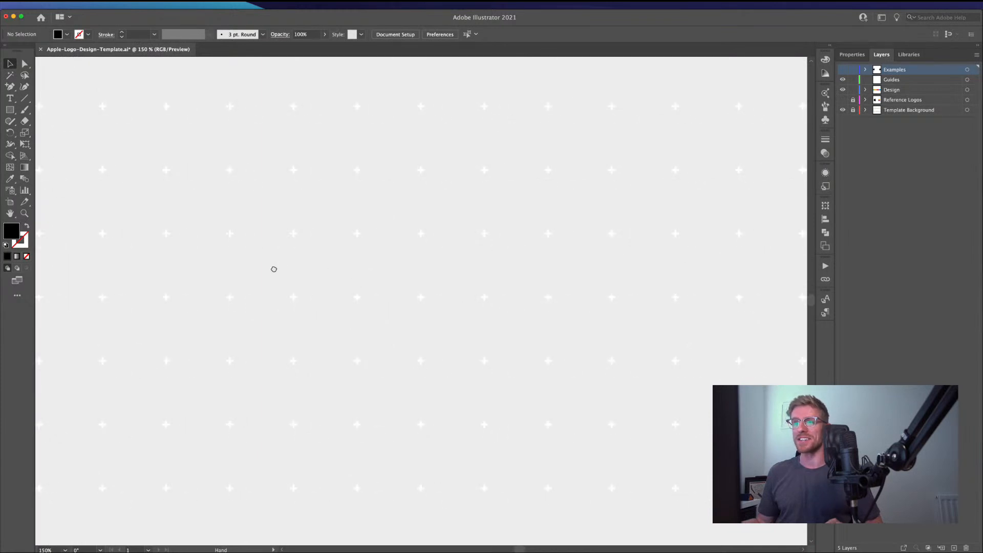
Step: Draw a black circle about 274 px in diameter on the Design layer with the Ellipse tool
{"action": "left_click_drag", "start_coordinate": [10, 110], "coordinate": [40, 138]}
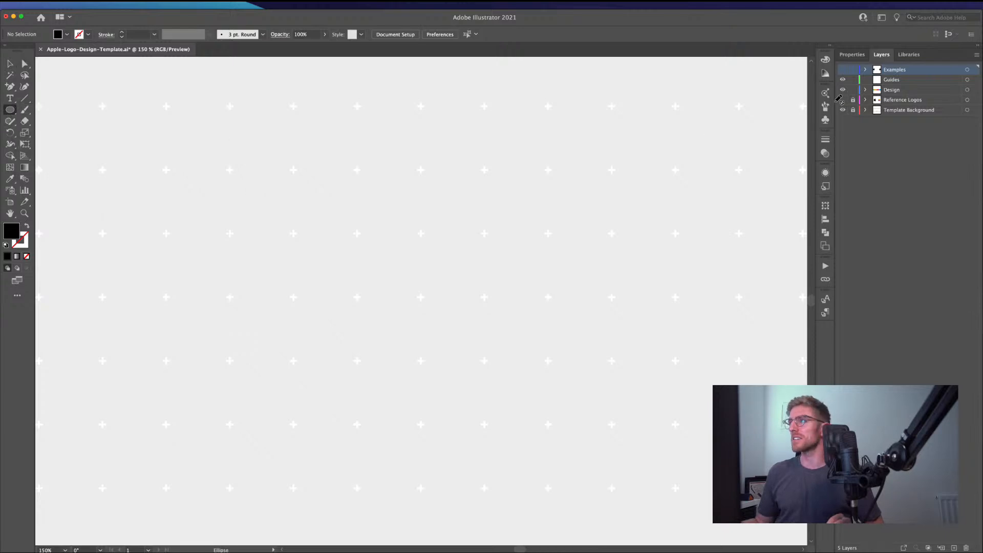
{"action": "left_click", "coordinate": [891, 90]}
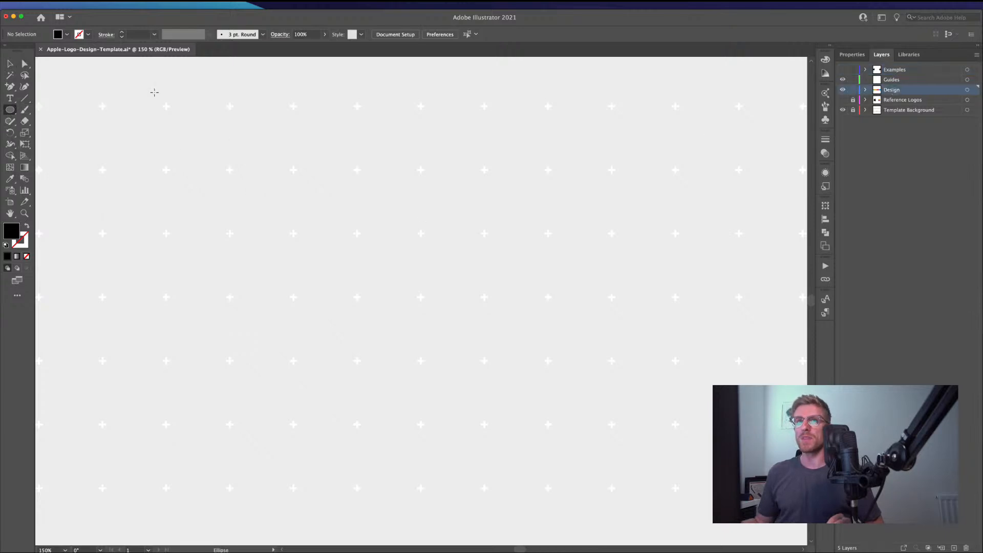
{"action": "left_click_drag", "start_coordinate": [170, 94], "coordinate": [406, 303]}
{"action": "left_click", "coordinate": [12, 63]}
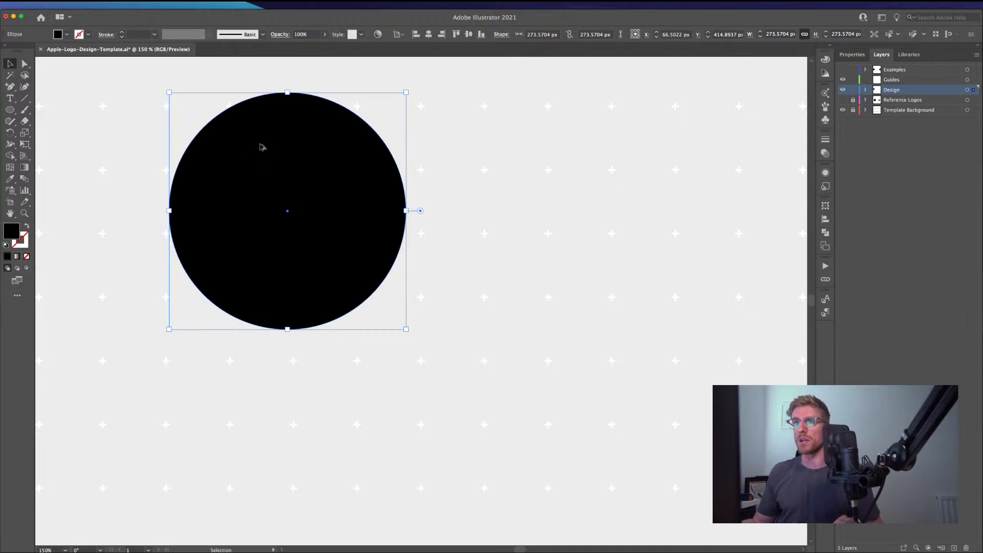
Step: Duplicate the circle diagonally down and to the right so both overlap, and intersect the two into a leaf shape
{"action": "left_click_drag", "start_coordinate": [274, 142], "coordinate": [376, 255]}
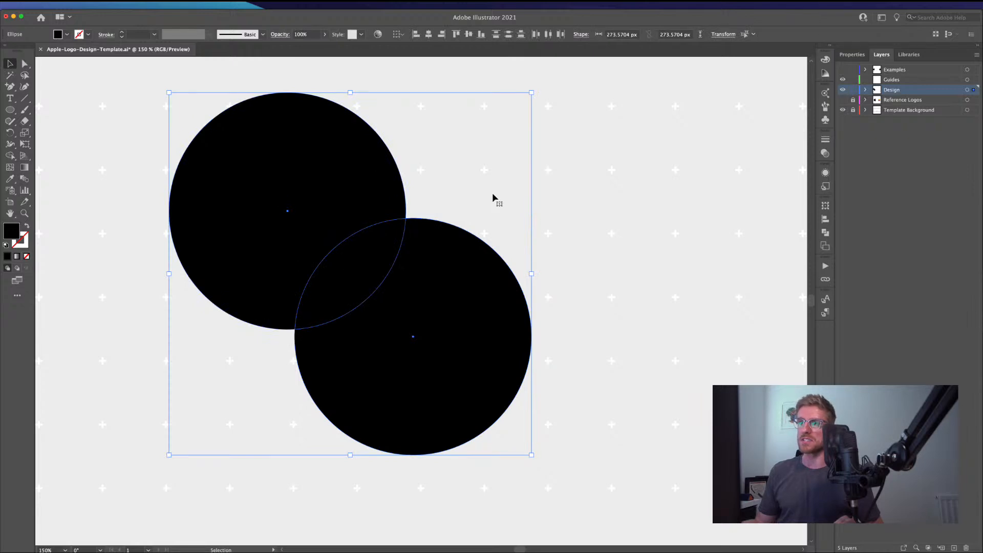
{"action": "left_click", "coordinate": [854, 55]}
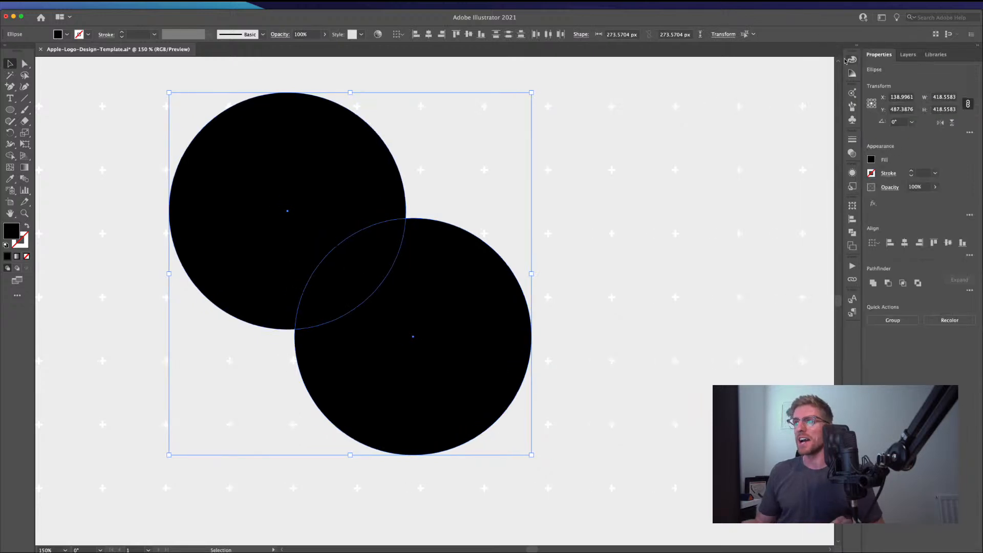
{"action": "left_click", "coordinate": [903, 283]}
{"action": "left_click", "coordinate": [522, 274]}
Step: Scale the leaf shape down proportionally and deselect it, leaving room below for the apple body
{"action": "key", "text": "super+minus"}
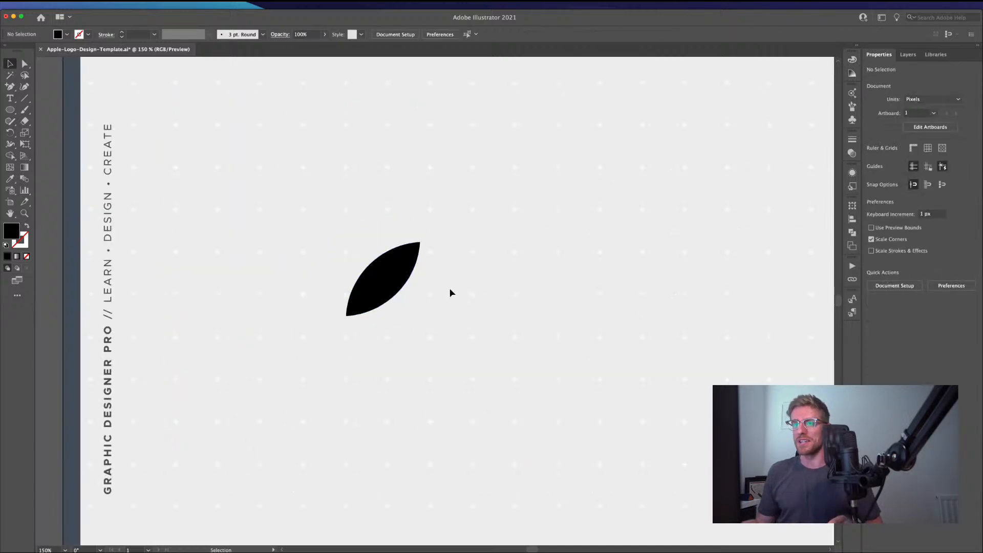
{"action": "scroll", "coordinate": [450, 292], "scroll_direction": "right", "scroll_amount": 4}
{"action": "left_click_drag", "start_coordinate": [285, 314], "coordinate": [466, 194]}
{"action": "left_click_drag", "start_coordinate": [535, 208], "coordinate": [439, 225]}
{"action": "left_click", "coordinate": [397, 257]}
{"action": "left_click_drag", "start_coordinate": [341, 210], "coordinate": [265, 264]}
{"action": "left_click", "coordinate": [248, 327]}
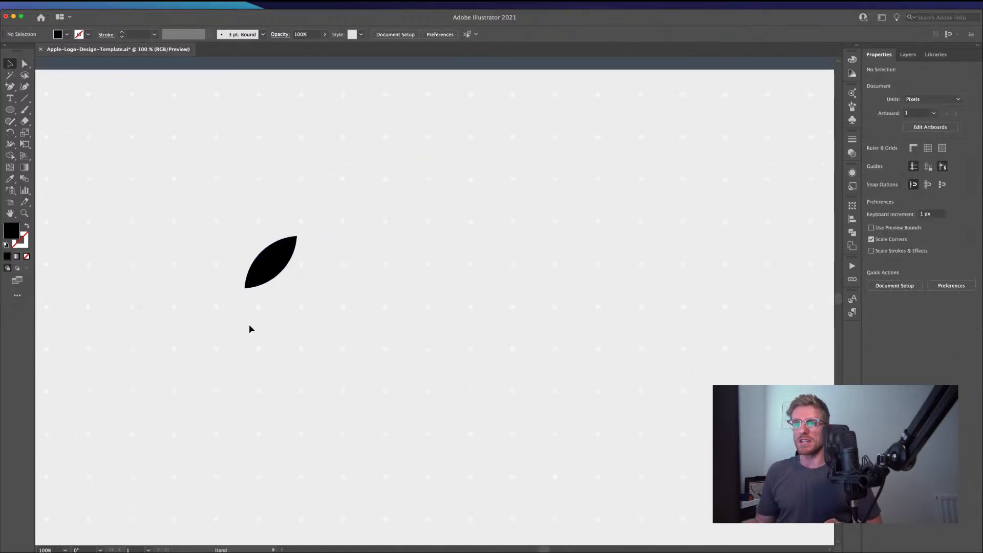
{"action": "left_click_drag", "start_coordinate": [248, 327], "coordinate": [285, 261]}
Step: Draw a Pen tool curve from directly beneath the leaf's lower tip to the crest of the apple's left shoulder, with horizontal handles
{"action": "left_click", "coordinate": [10, 87]}
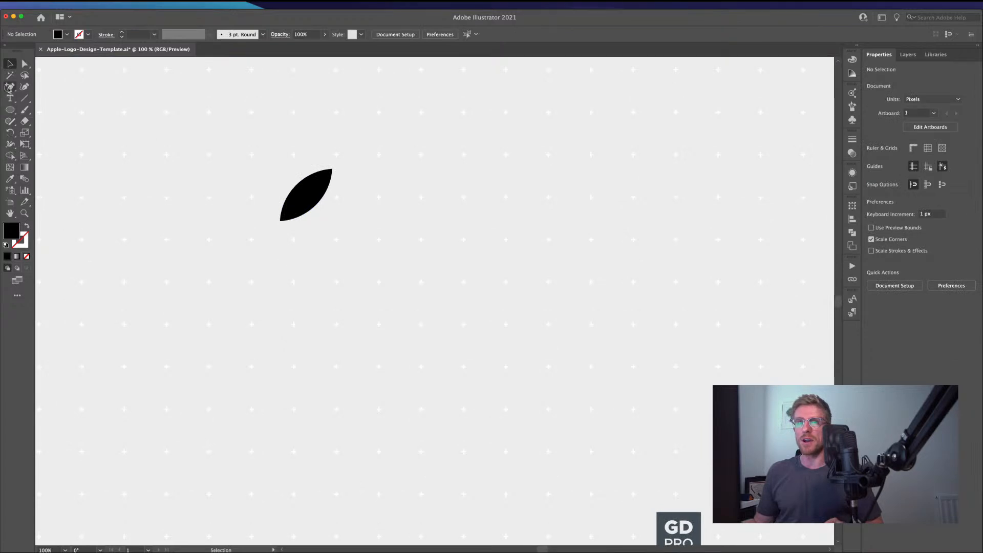
{"action": "left_click", "coordinate": [38, 87]}
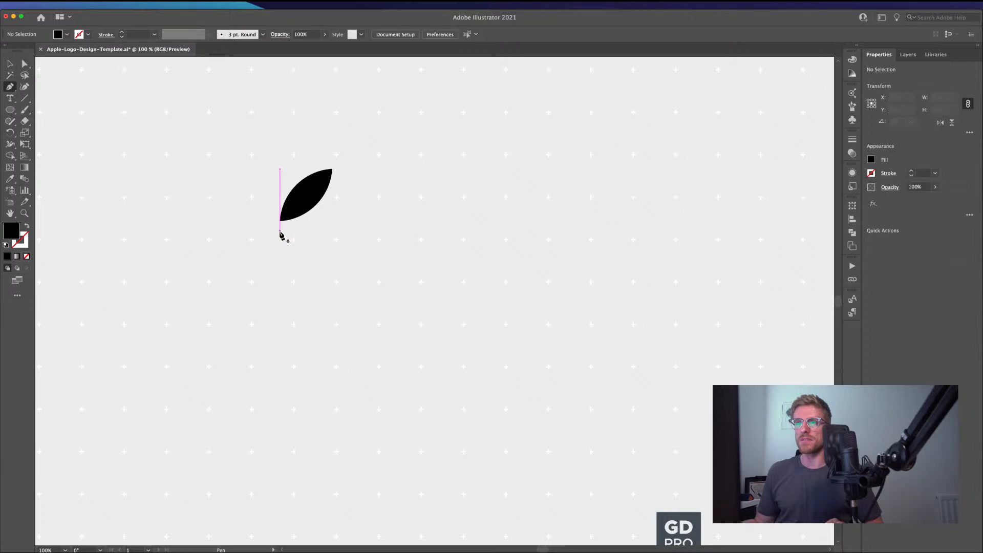
{"action": "left_click_drag", "start_coordinate": [280, 232], "coordinate": [252, 232]}
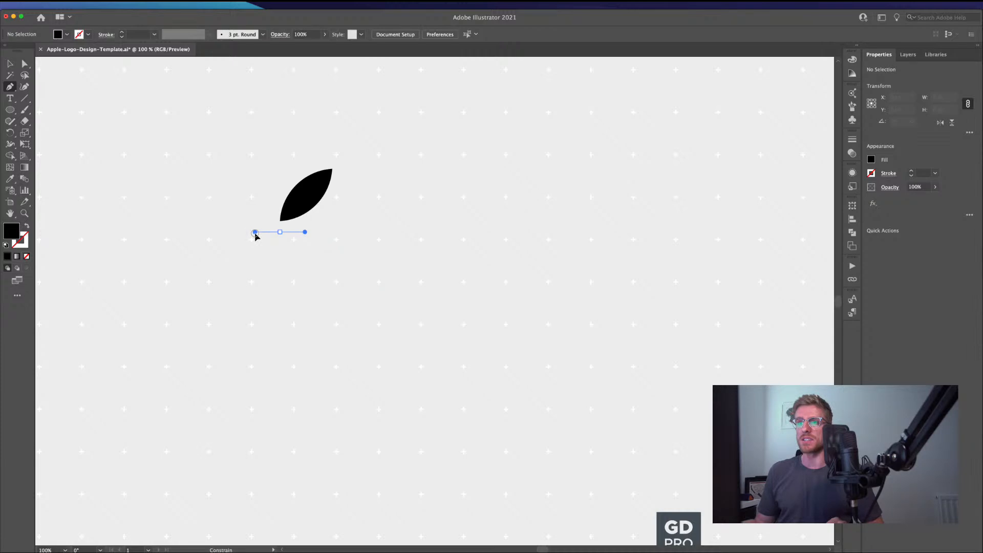
{"action": "left_click_drag", "start_coordinate": [255, 234], "coordinate": [325, 218]}
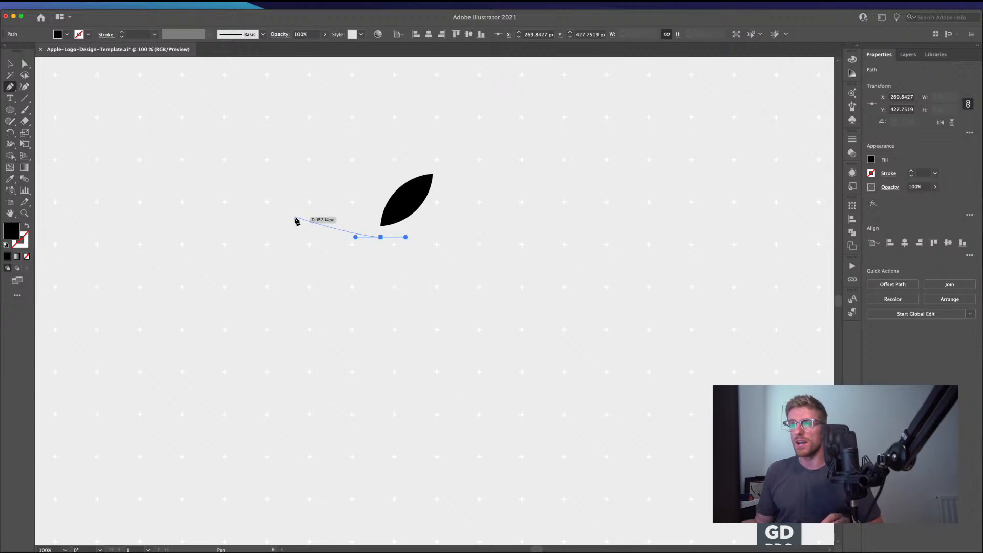
{"action": "left_click_drag", "start_coordinate": [293, 216], "coordinate": [263, 217]}
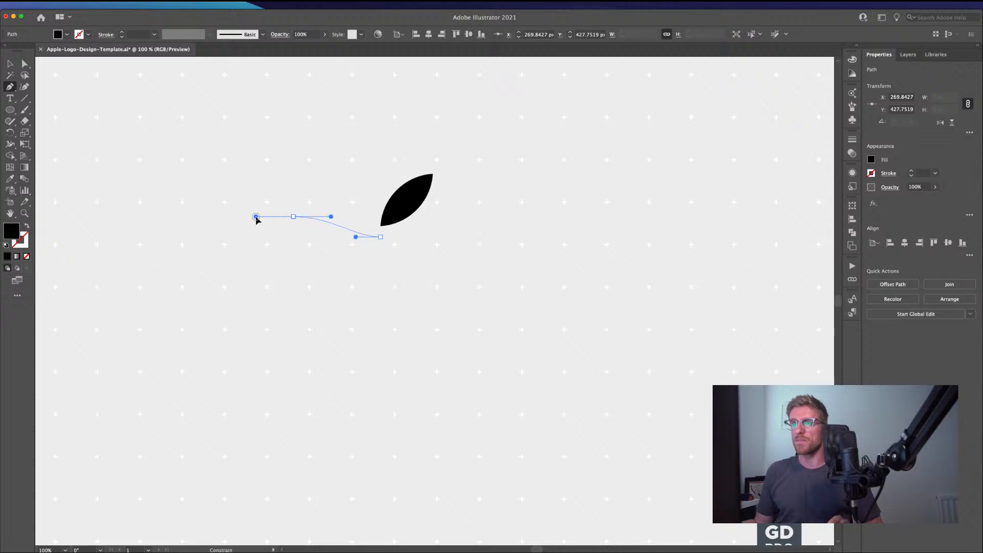
{"action": "left_click_drag", "start_coordinate": [256, 217], "coordinate": [255, 217]}
Step: Lengthen the crest's outer handle and continue the outline down the left side, around the bottom lobe, to the notch below the starting point
{"action": "left_click_drag", "start_coordinate": [252, 262], "coordinate": [312, 193]}
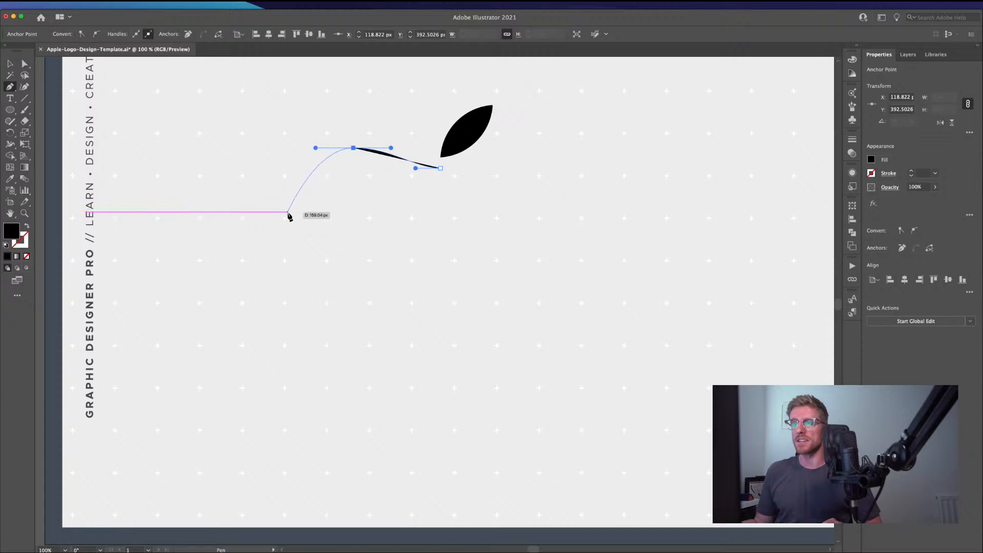
{"action": "left_click_drag", "start_coordinate": [316, 148], "coordinate": [296, 148]}
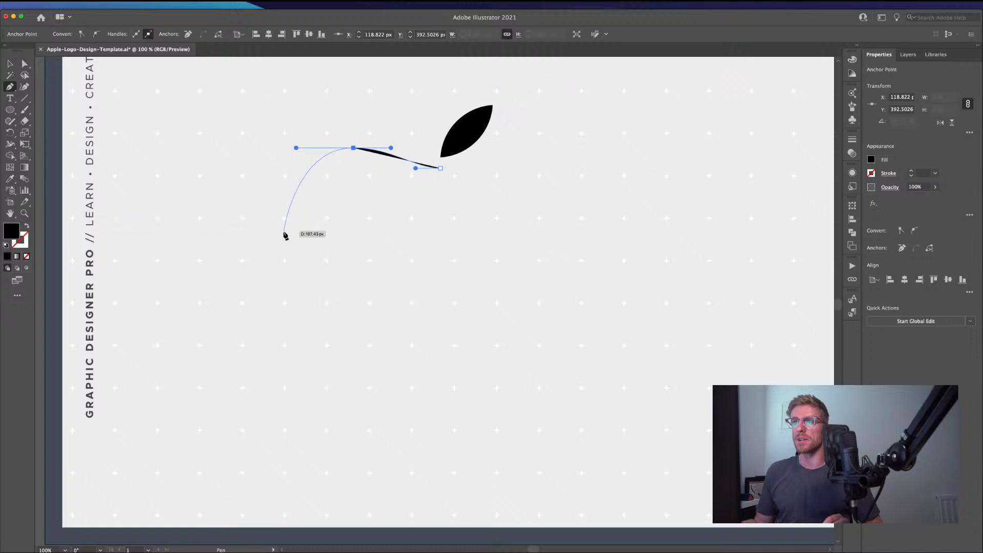
{"action": "left_click_drag", "start_coordinate": [274, 254], "coordinate": [205, 275]}
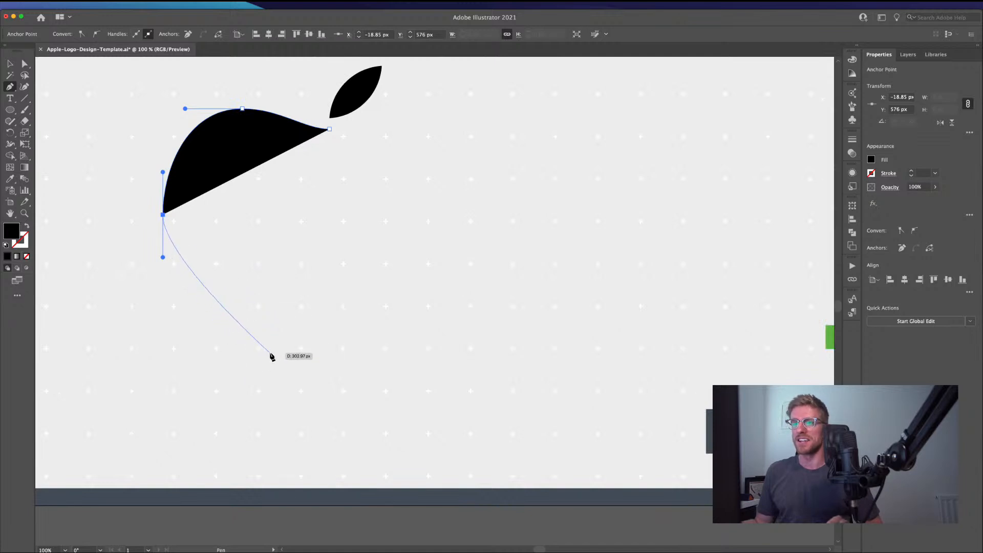
{"action": "left_click_drag", "start_coordinate": [271, 352], "coordinate": [307, 363]}
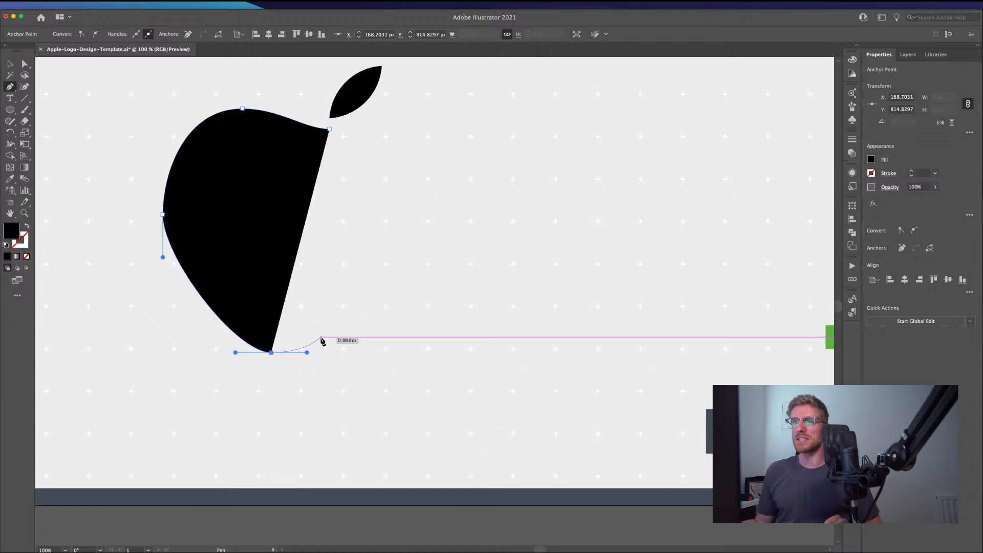
{"action": "mouse_move", "coordinate": [329, 337]}
{"action": "left_mouse_down"}
{"action": "mouse_move", "coordinate": [350, 339]}
{"action": "mouse_move", "coordinate": [314, 347]}
{"action": "left_mouse_up"}
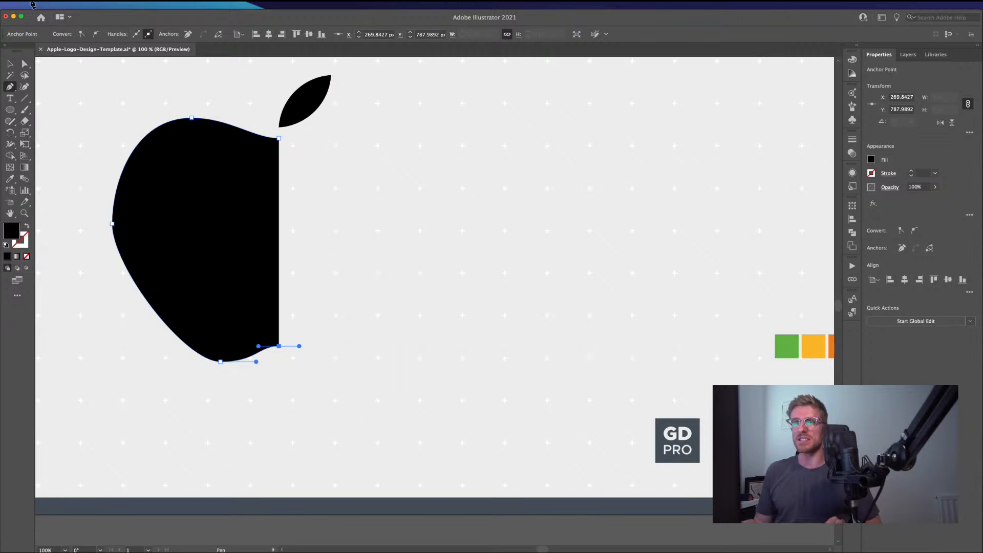
Step: Move the apple half's leftmost anchor inward to about X 5 px, Y 574 px, and lengthen its lower handle
{"action": "left_click", "coordinate": [10, 63]}
{"action": "key", "text": "a"}
{"action": "left_click_drag", "start_coordinate": [113, 224], "coordinate": [126, 223]}
{"action": "left_click_drag", "start_coordinate": [126, 266], "coordinate": [126, 298]}
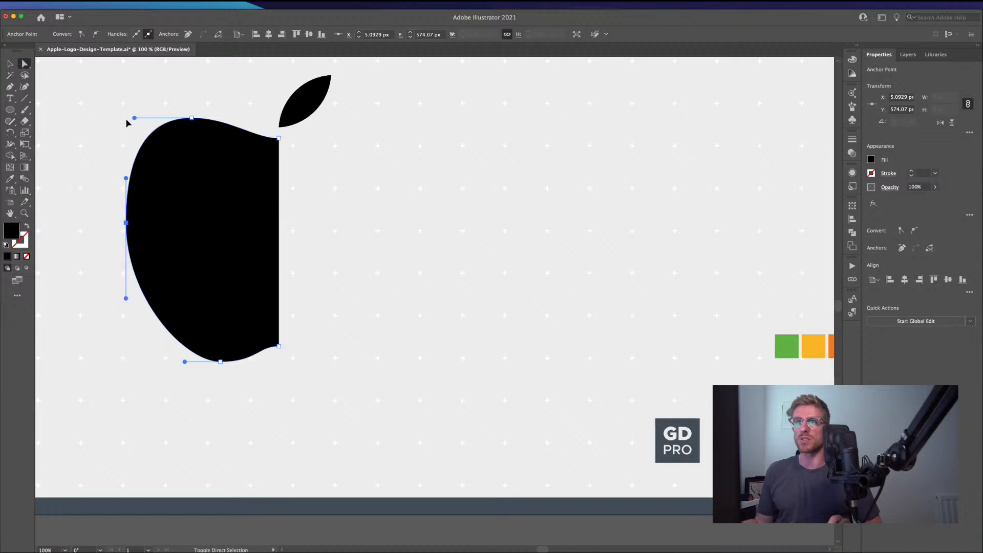
Step: Shorten the outer handle of the apple's left shoulder crest slightly and extend its inner handle horizontally toward the stem dip
{"action": "left_click_drag", "start_coordinate": [134, 118], "coordinate": [141, 118]}
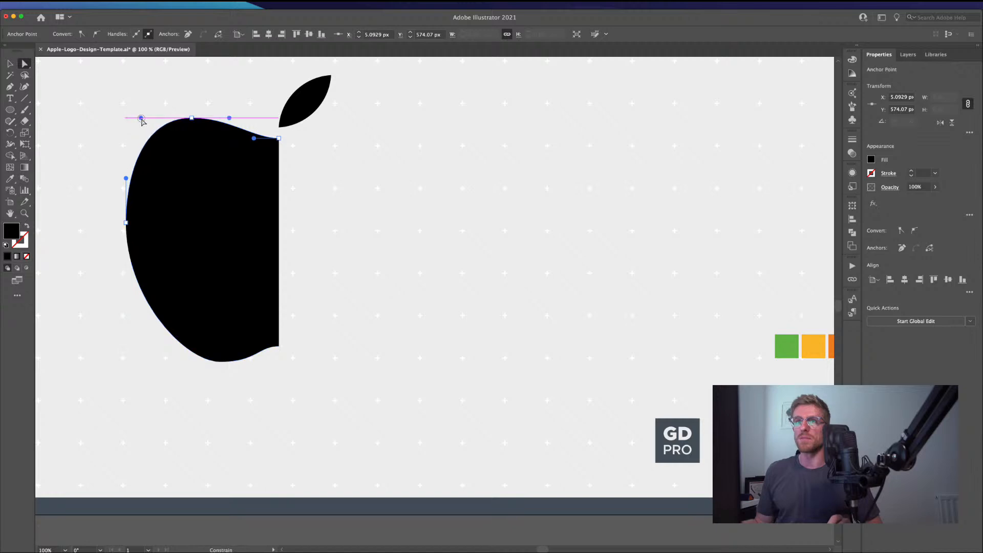
{"action": "left_click", "coordinate": [192, 117]}
{"action": "left_click_drag", "start_coordinate": [228, 119], "coordinate": [247, 119]}
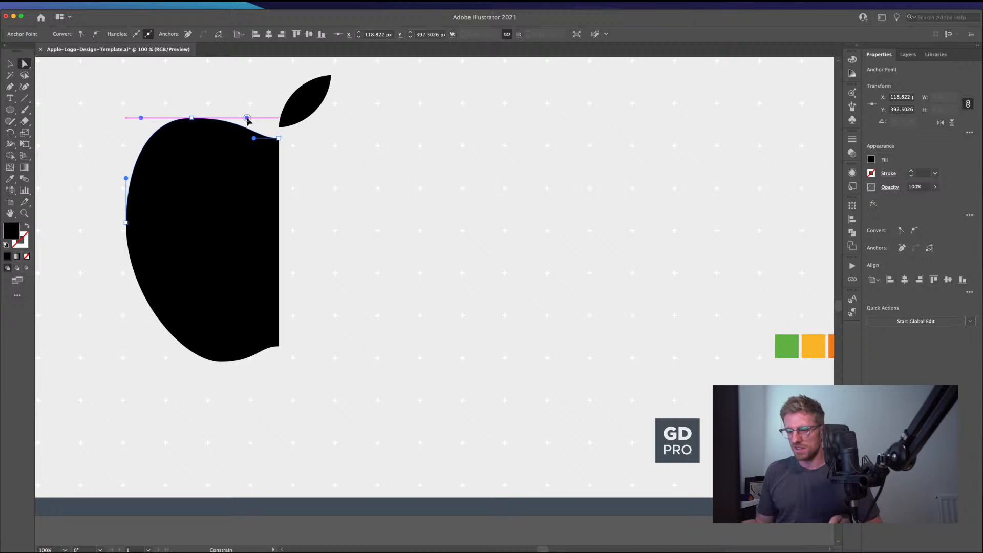
{"action": "left_click_drag", "start_coordinate": [248, 120], "coordinate": [247, 118]}
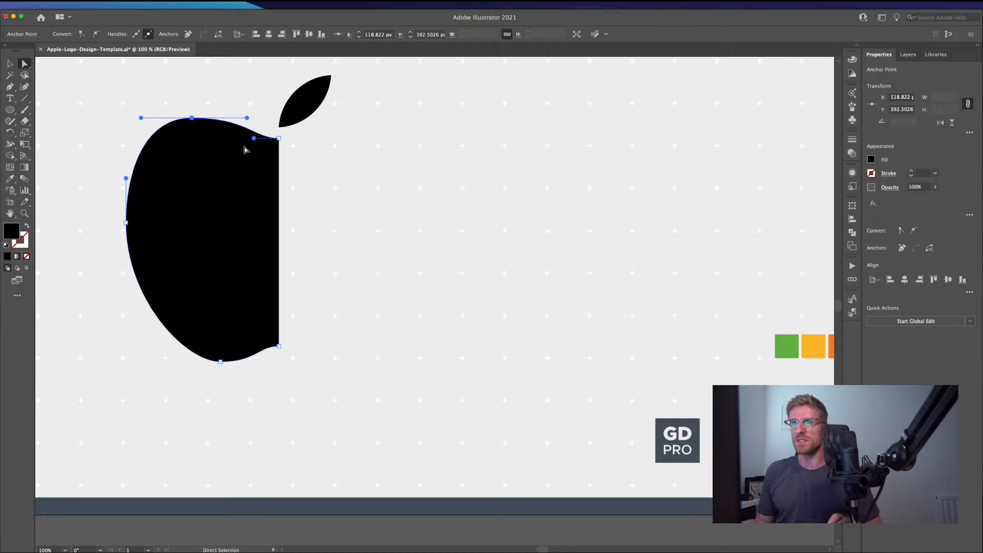
Step: Place a copy of the apple half against its straight edge and flip it horizontally to form the right half
{"action": "left_click", "coordinate": [10, 64]}
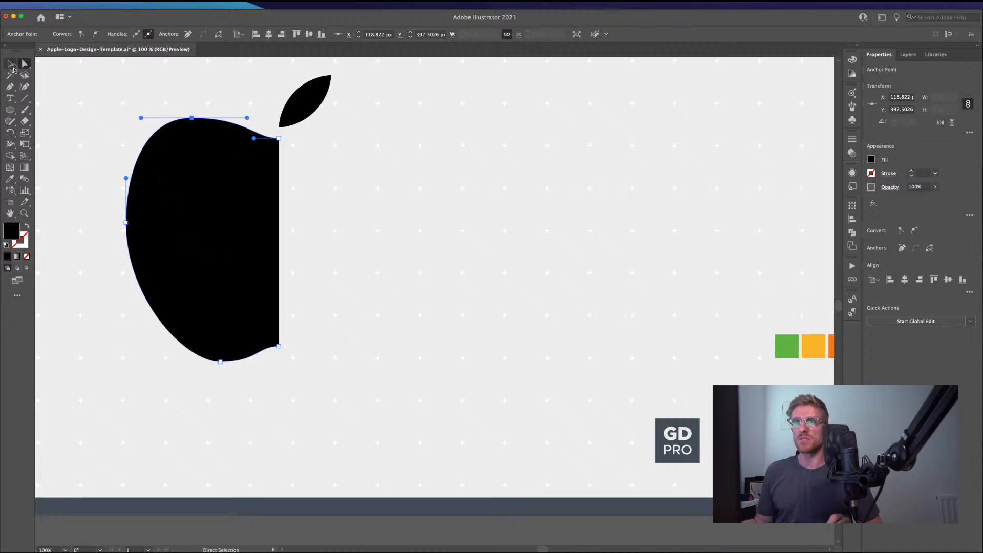
{"action": "left_click", "coordinate": [123, 132]}
{"action": "left_click_drag", "start_coordinate": [194, 181], "coordinate": [344, 192]}
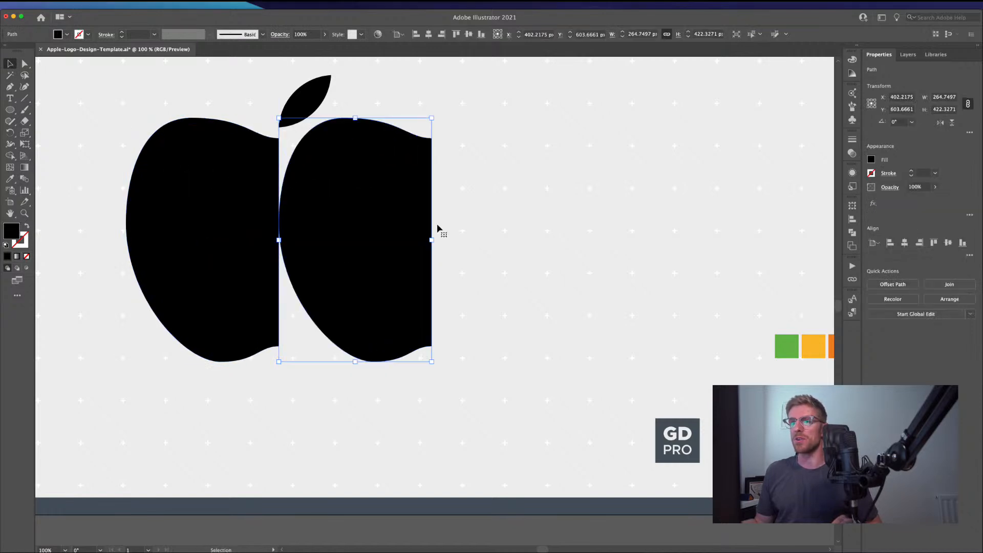
{"action": "left_click", "coordinate": [941, 123]}
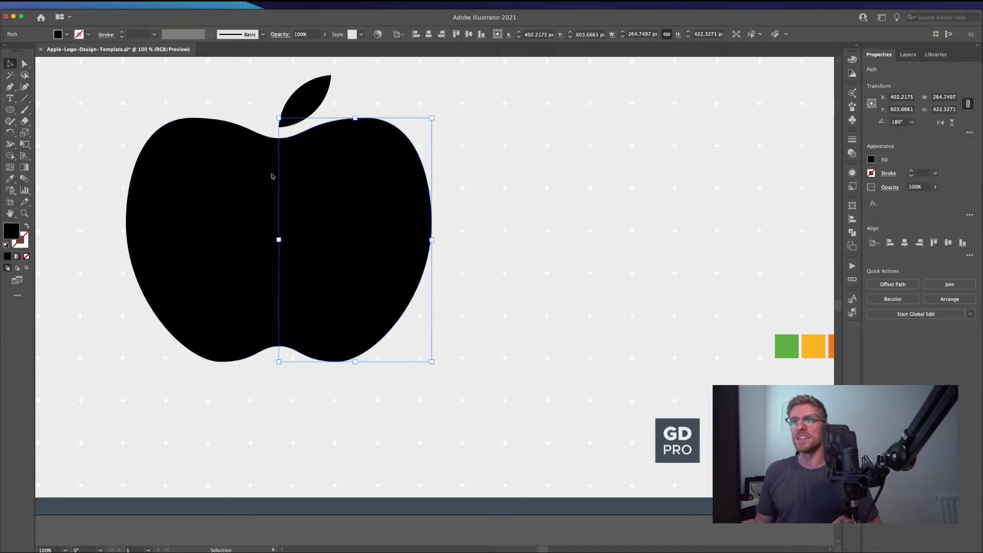
Step: Select both apple halves and narrow them evenly about their centre to about 410 px wide
{"action": "left_click", "coordinate": [342, 408]}
{"action": "left_click_drag", "start_coordinate": [230, 313], "coordinate": [160, 239]}
Step: Select the lowest anchors of both bottom lobes and nudge them up about 11 px
{"action": "key", "text": "a"}
{"action": "left_click_drag", "start_coordinate": [346, 389], "coordinate": [216, 360]}
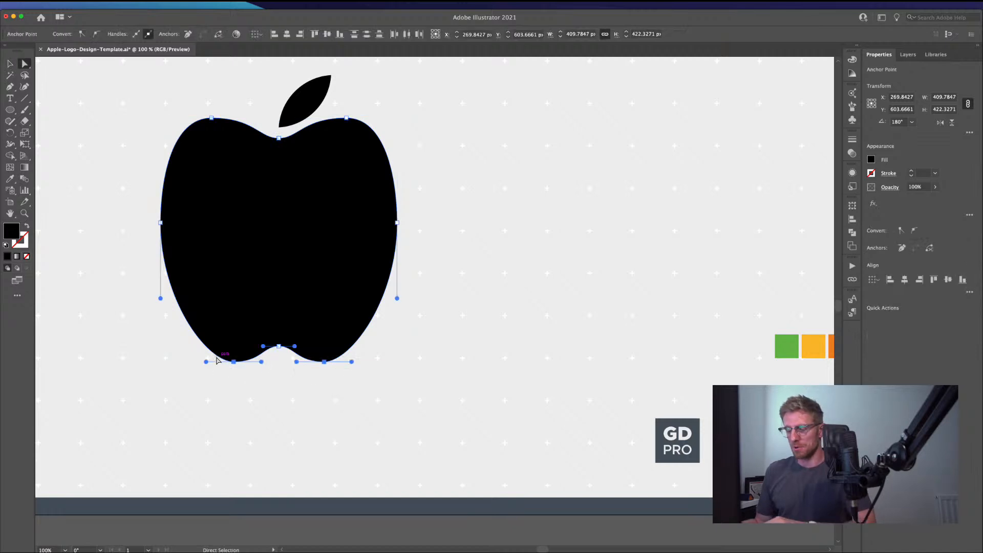
{"action": "key", "text": "Up"}
{"action": "key", "text": "Up"}
{"action": "key", "text": "Up"}
{"action": "key", "text": "Up"}
{"action": "key", "text": "Up"}
{"action": "key", "text": "Up"}
{"action": "key", "text": "Up"}
{"action": "key", "text": "Up"}
{"action": "key", "text": "Up"}
{"action": "key", "text": "Up"}
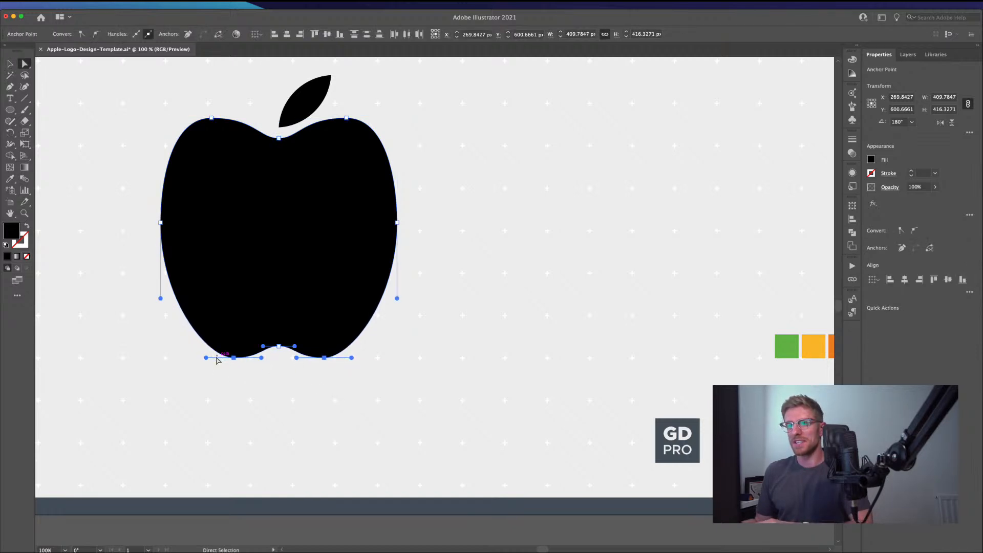
Step: Select the crest anchors of both shoulders and nudge them down 12 px together
{"action": "left_click", "coordinate": [210, 118]}
{"action": "left_click_drag", "start_coordinate": [211, 120], "coordinate": [212, 125]}
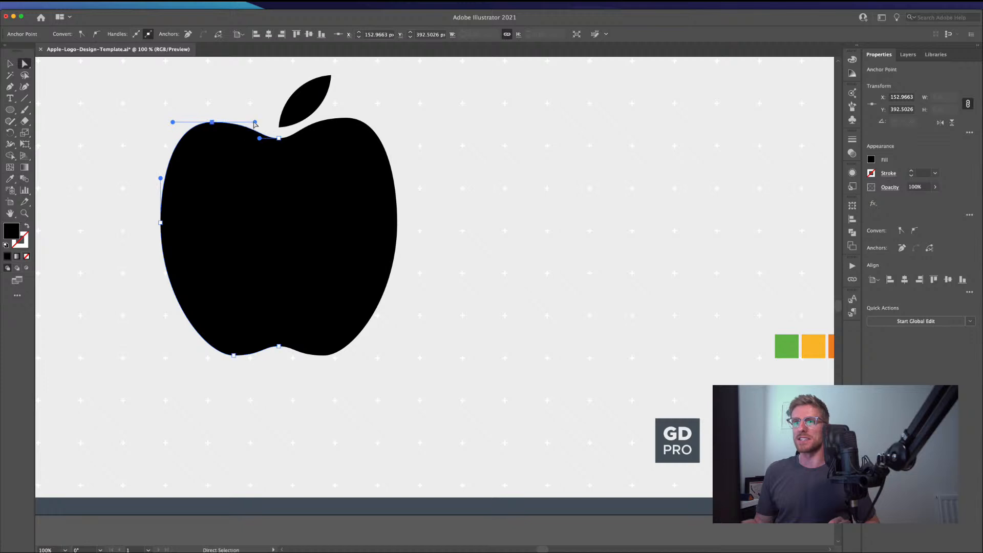
{"action": "left_click", "coordinate": [347, 118], "text": "shift"}
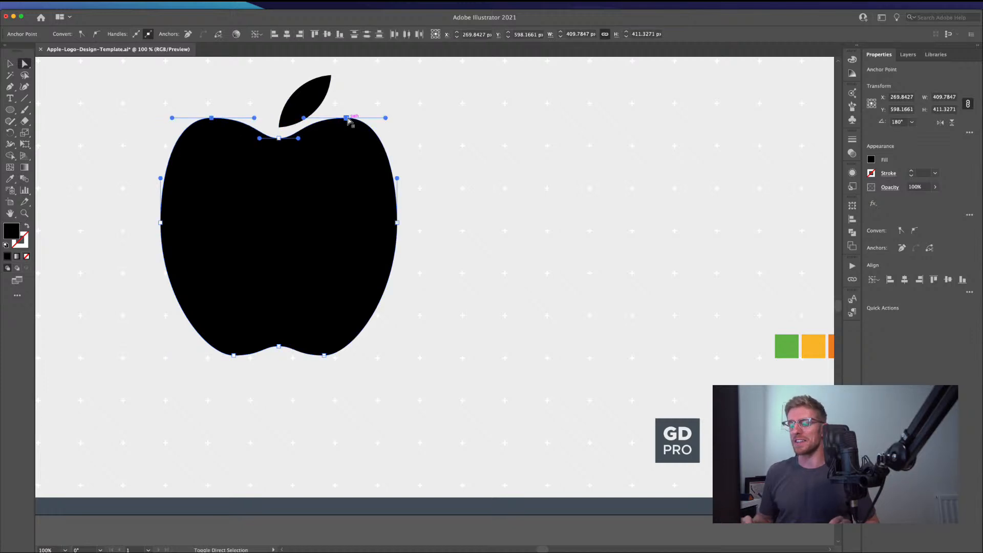
{"action": "key", "text": "Down"}
{"action": "key", "text": "Down"}
{"action": "key", "text": "Down"}
{"action": "key", "text": "Down"}
{"action": "key", "text": "Down"}
{"action": "key", "text": "Down"}
{"action": "key", "text": "Down"}
{"action": "key", "text": "Down"}
{"action": "key", "text": "Down"}
{"action": "key", "text": "Down"}
{"action": "key", "text": "Down"}
{"action": "key", "text": "Down"}
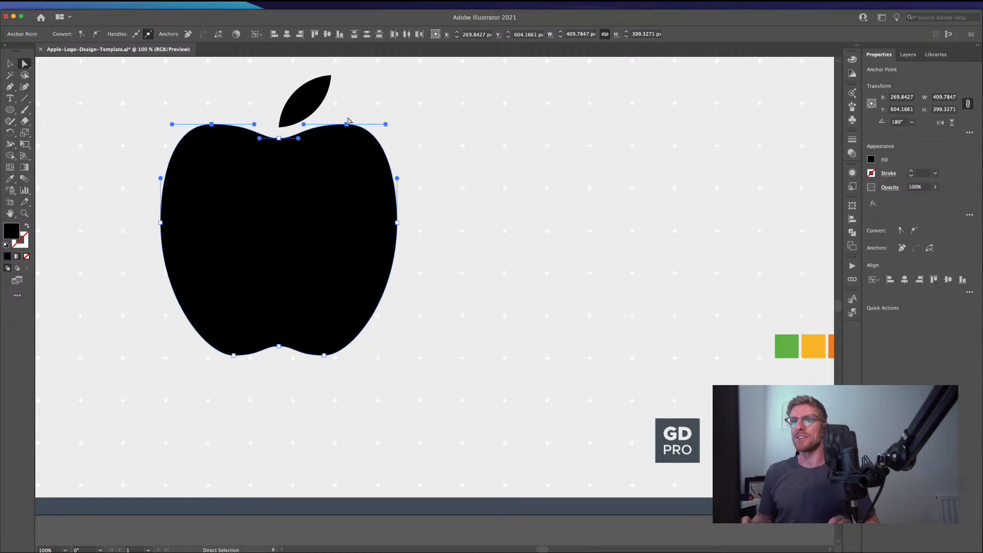
Step: Select the outermost anchors on both sides of the apple and nudge them up about 15 px
{"action": "left_click_drag", "start_coordinate": [141, 213], "coordinate": [437, 248]}
{"action": "key", "text": "Up"}
{"action": "key", "text": "Up"}
{"action": "key", "text": "Up"}
{"action": "key", "text": "Up"}
{"action": "key", "text": "Up"}
{"action": "key", "text": "Up"}
{"action": "key", "text": "Up"}
{"action": "key", "text": "Up"}
{"action": "key", "text": "Up"}
{"action": "key", "text": "Up"}
{"action": "key", "text": "Up"}
{"action": "key", "text": "Up"}
{"action": "key", "text": "Up"}
{"action": "key", "text": "Up"}
{"action": "key", "text": "Up"}
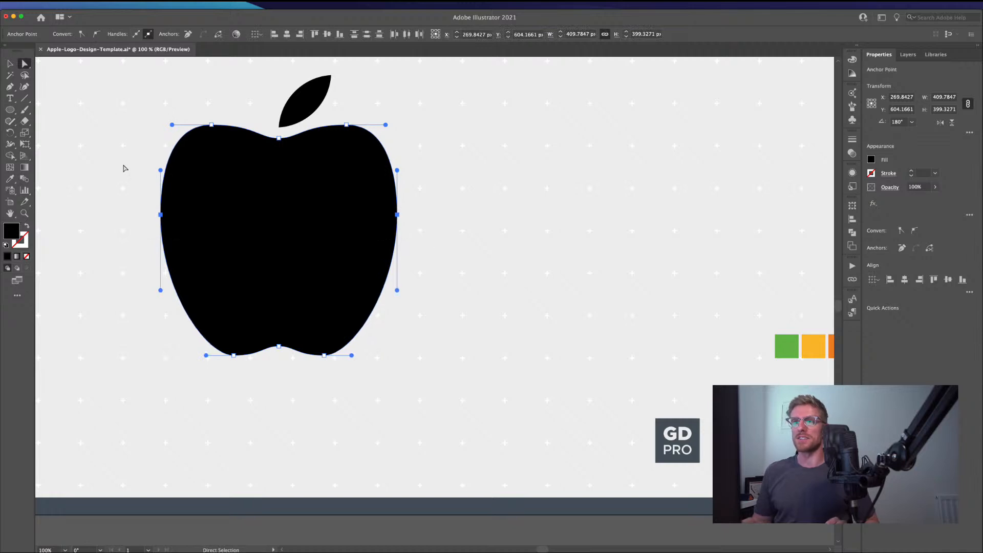
Step: Select the leaf and both apple halves and merge them with the Pathfinder's Unite operation
{"action": "left_click", "coordinate": [9, 64]}
{"action": "left_click", "coordinate": [68, 123]}
{"action": "scroll", "coordinate": [149, 176], "scroll_direction": "down", "scroll_amount": 2}
{"action": "left_click_drag", "start_coordinate": [153, 177], "coordinate": [193, 250]}
{"action": "left_click", "coordinate": [287, 288]}
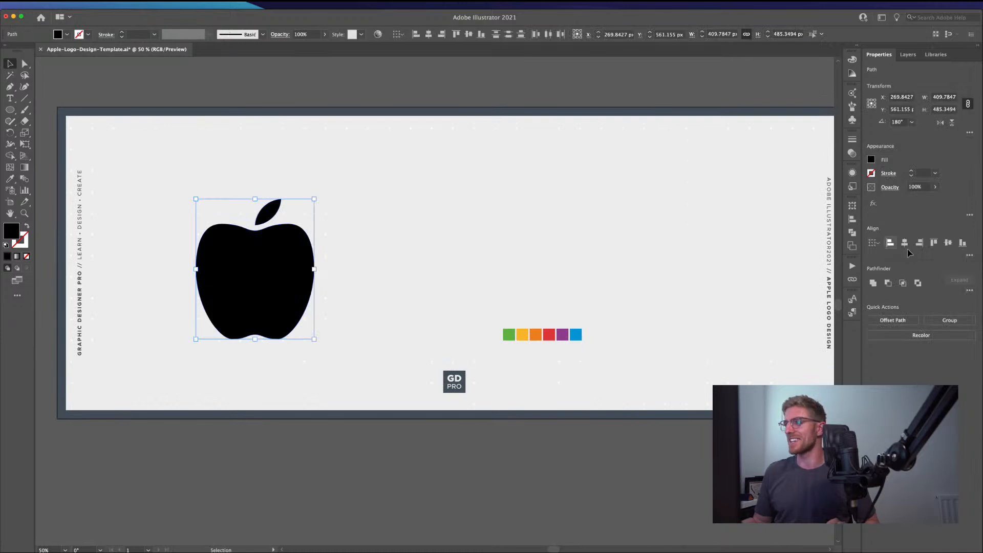
{"action": "left_click", "coordinate": [873, 283]}
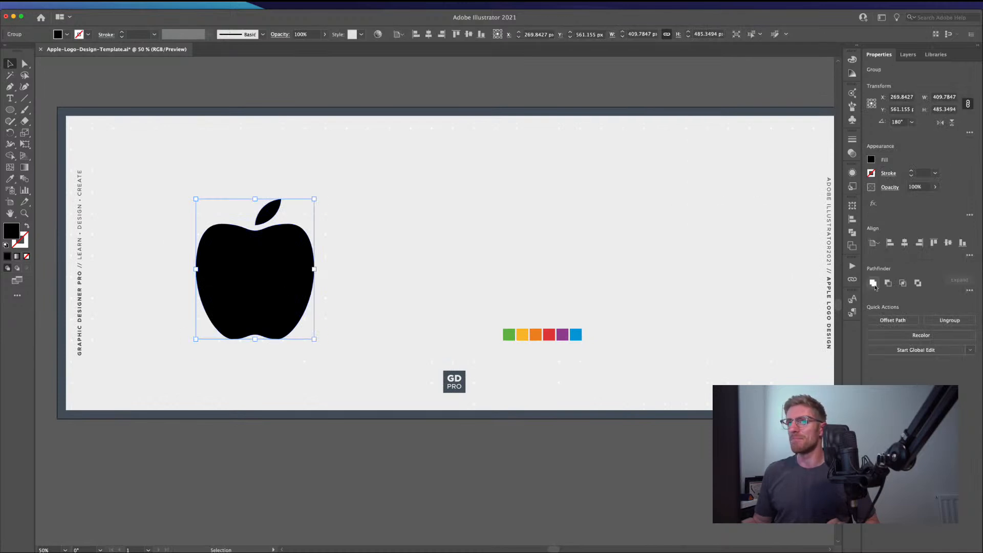
Step: Show the Reference Logos layer and move the apple up and clear of the black reference logo for comparison
{"action": "left_click", "coordinate": [907, 54]}
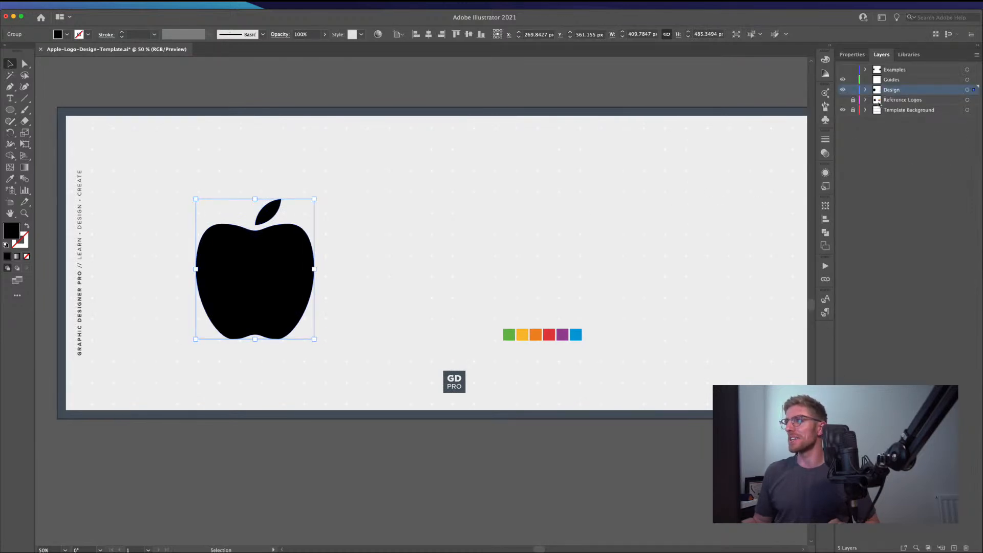
{"action": "left_click", "coordinate": [843, 101]}
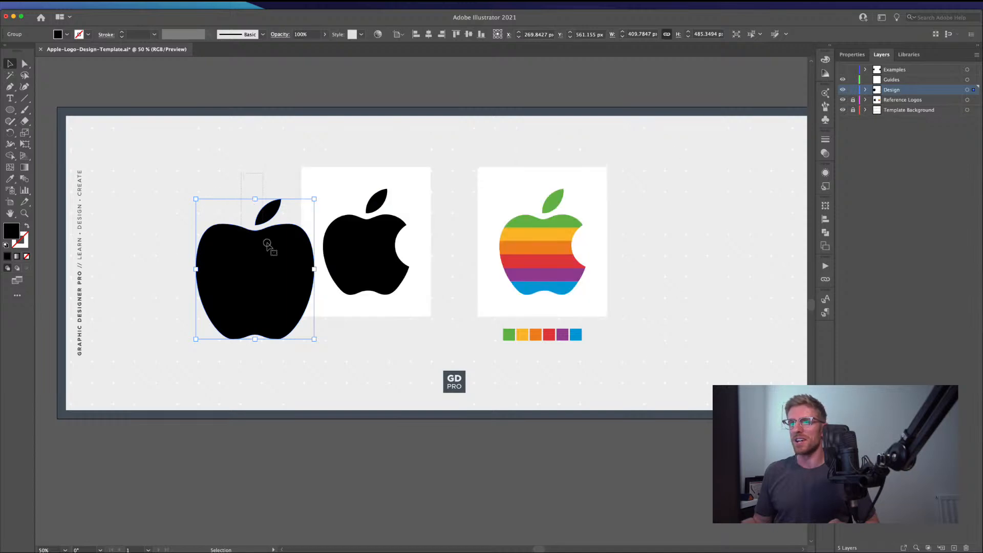
{"action": "left_click_drag", "start_coordinate": [275, 262], "coordinate": [215, 235]}
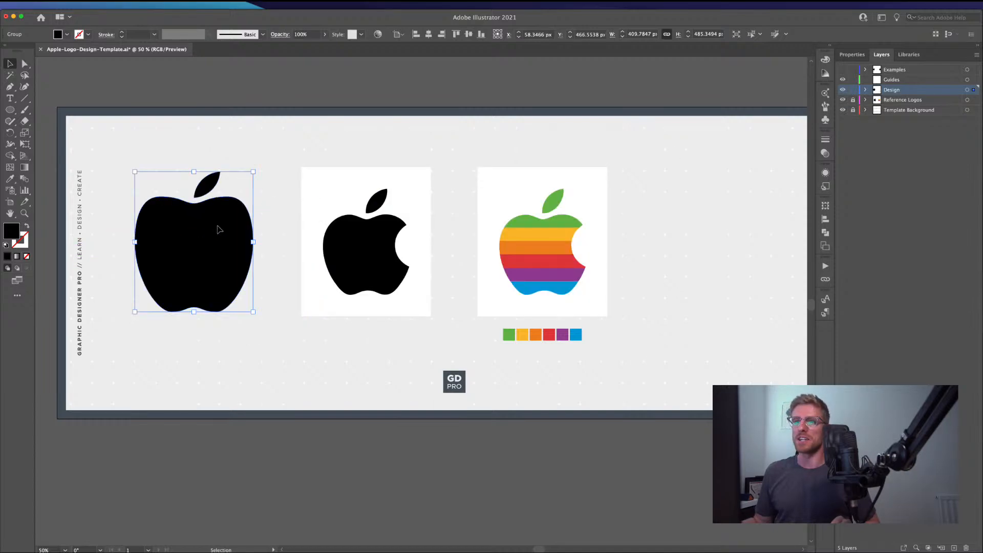
{"action": "scroll", "coordinate": [215, 233], "scroll_direction": "up", "scroll_amount": 3}
{"action": "scroll", "coordinate": [224, 243], "scroll_direction": "down", "scroll_amount": 2}
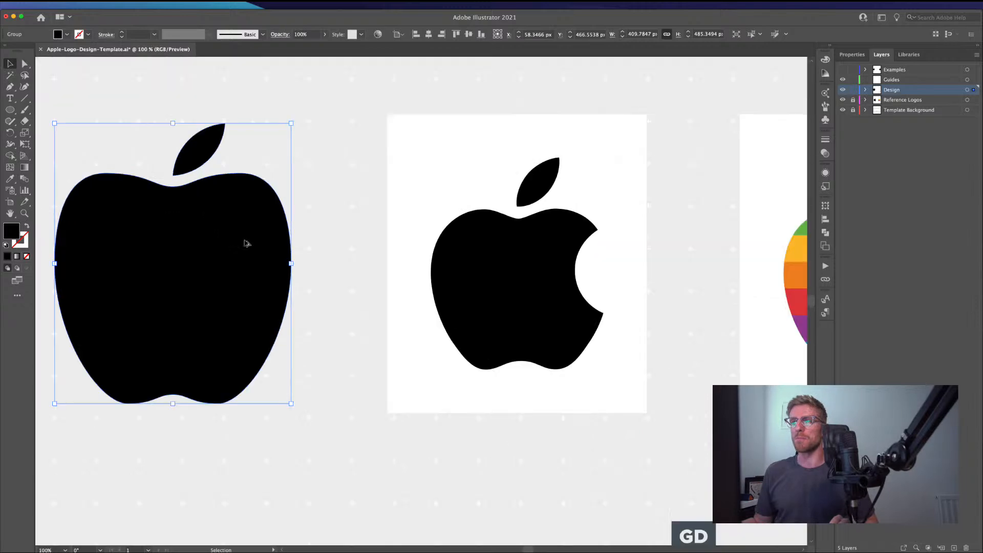
Step: Hide the Reference Logos layer and draw a circle about 267 px in diameter over the apple's lower right side
{"action": "left_click", "coordinate": [843, 100]}
{"action": "left_click", "coordinate": [11, 110]}
{"action": "left_click_drag", "start_coordinate": [373, 246], "coordinate": [219, 395]}
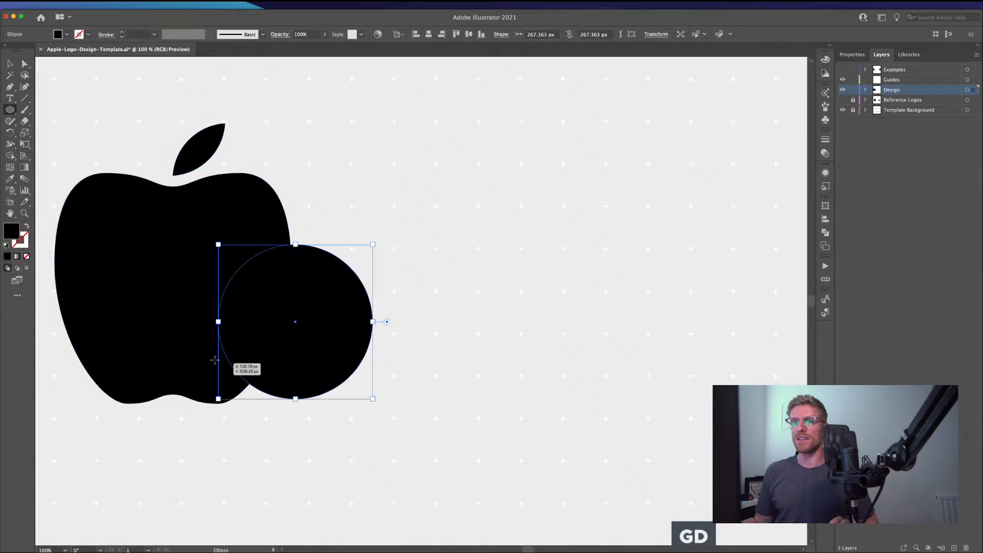
Step: Move the circle to overlap the middle of the apple's right edge and shrink it to about 239 px in diameter
{"action": "key", "text": "v"}
{"action": "left_click_drag", "start_coordinate": [336, 348], "coordinate": [369, 294]}
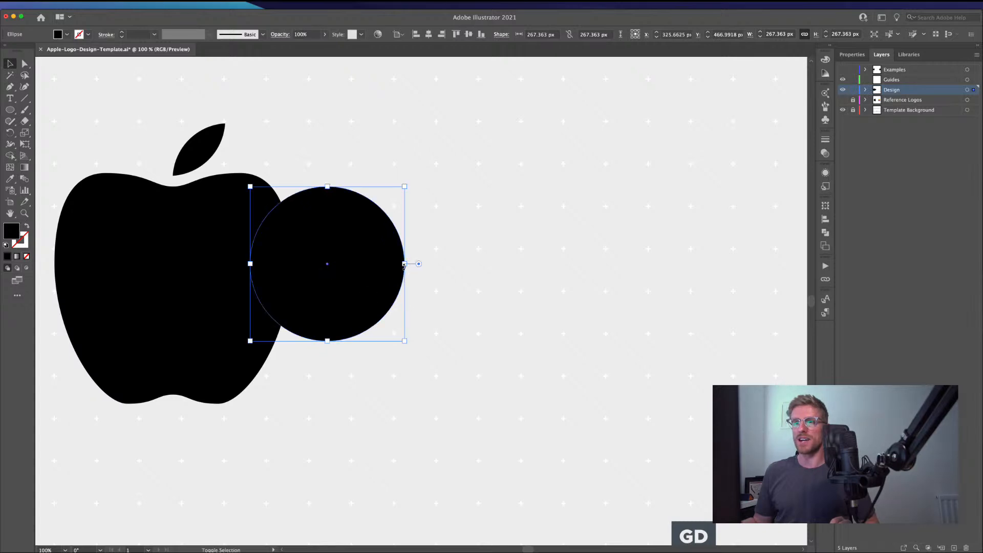
{"action": "left_click_drag", "start_coordinate": [406, 263], "coordinate": [388, 264]}
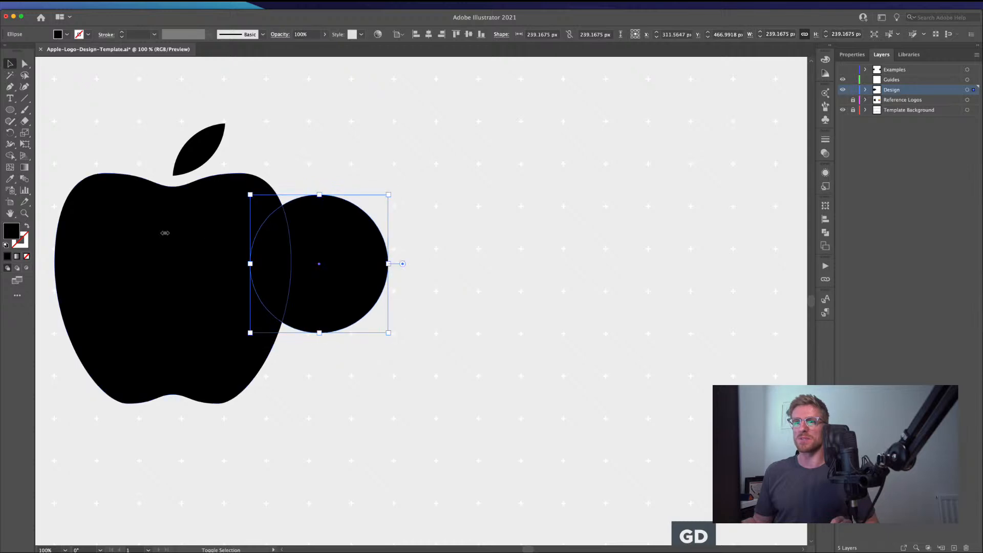
Step: Select the apple and circle, cut the circle and its overlap away with the Shape Builder tool, and deselect the bitten apple
{"action": "left_click", "coordinate": [165, 232], "text": "shift"}
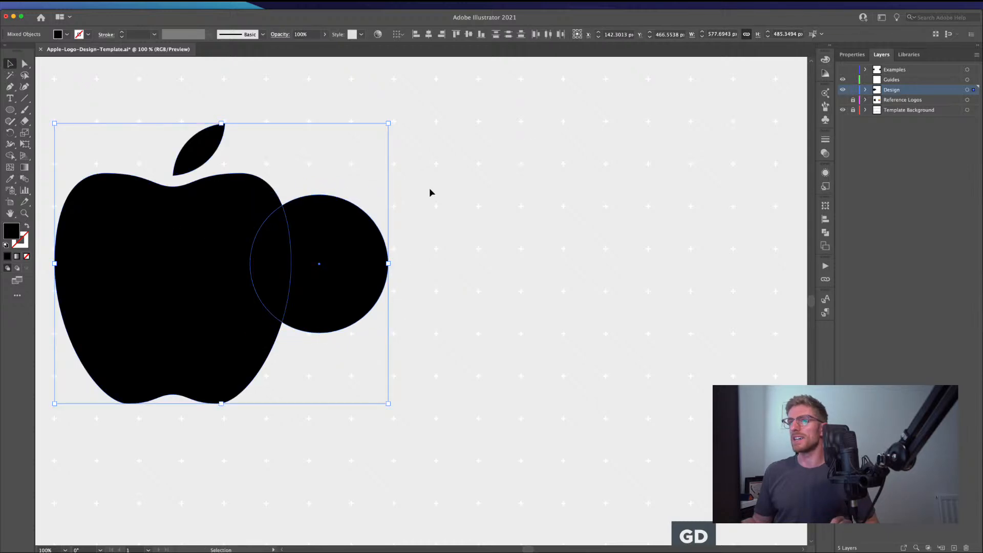
{"action": "left_click", "coordinate": [280, 155]}
{"action": "left_click_drag", "start_coordinate": [335, 174], "coordinate": [265, 250]}
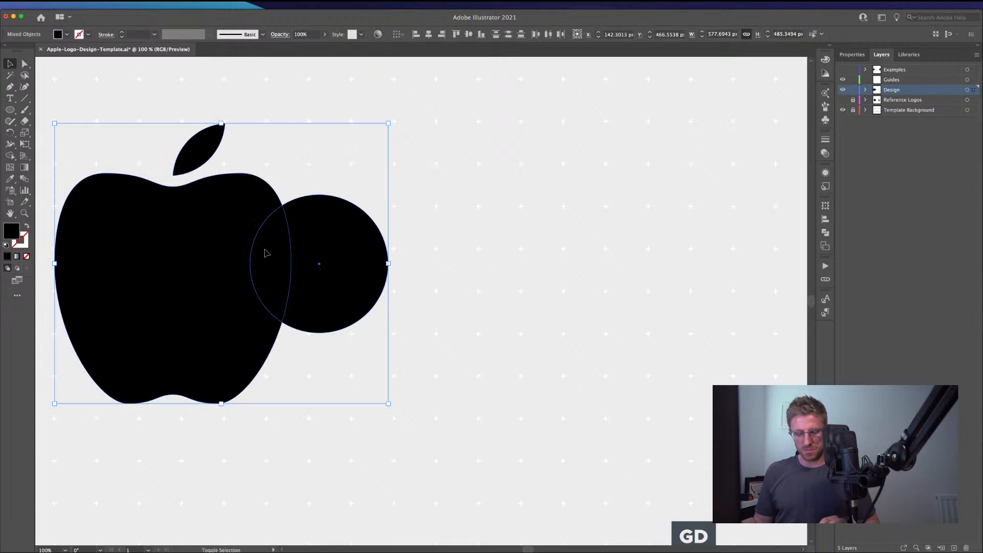
{"action": "key", "text": "shift+m"}
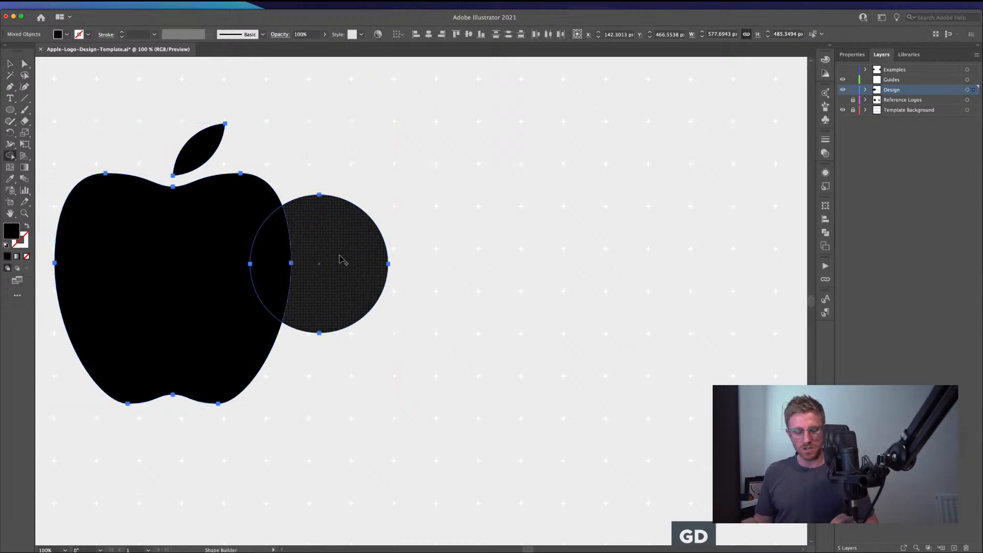
{"action": "left_click_drag", "start_coordinate": [349, 254], "coordinate": [266, 266]}
{"action": "key", "text": "v"}
{"action": "left_click", "coordinate": [128, 92]}
{"action": "key", "text": "super+minus"}
{"action": "key", "text": "super+minus"}
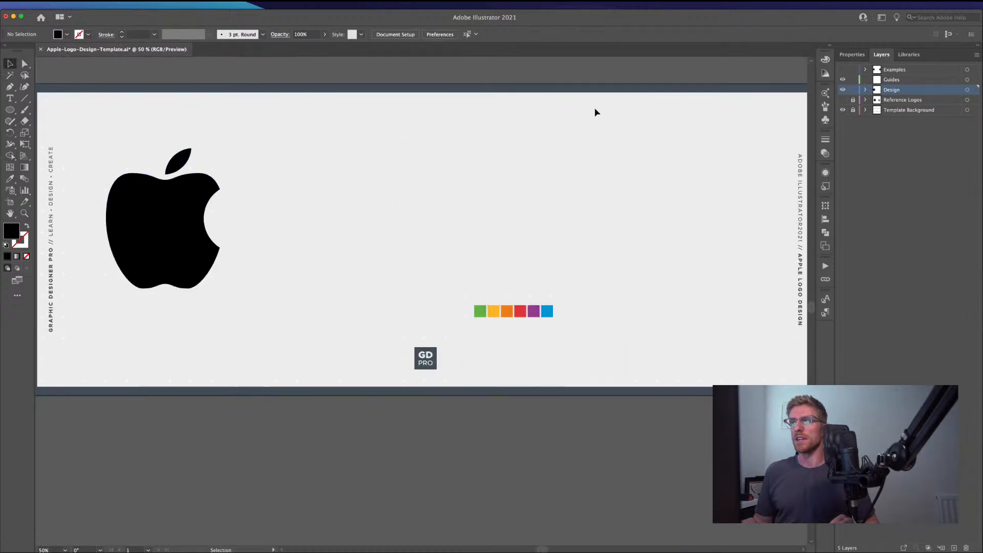
Step: Show the Reference Logos layer, scale the apple down to about the reference logo's size, and deselect it
{"action": "left_click", "coordinate": [842, 99]}
{"action": "scroll", "coordinate": [395, 154], "scroll_direction": "left", "scroll_amount": 3}
{"action": "left_click", "coordinate": [235, 210]}
{"action": "left_click_drag", "start_coordinate": [223, 162], "coordinate": [246, 215]}
{"action": "left_click", "coordinate": [301, 221]}
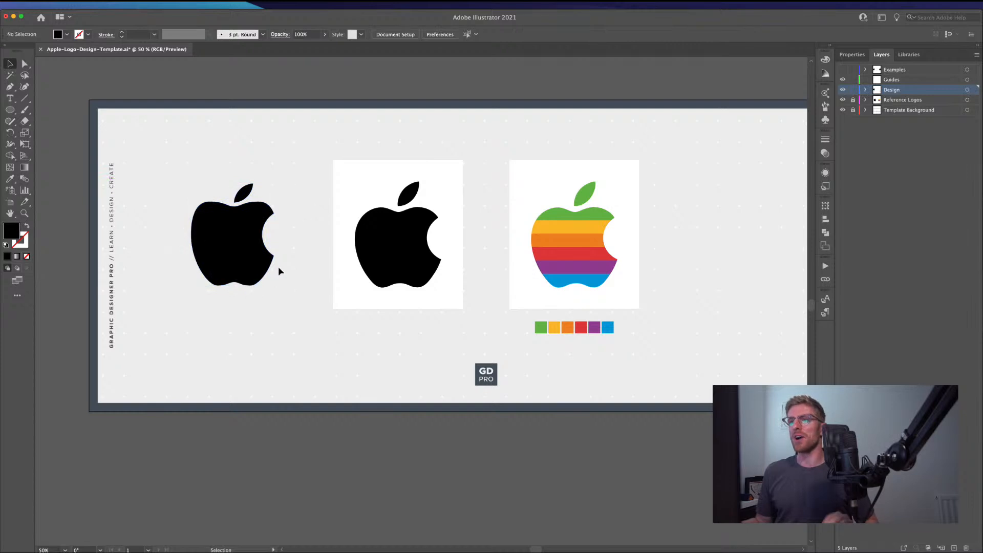
Step: Make the Guides layer active for drawing over the black reference logo
{"action": "scroll", "coordinate": [410, 232], "scroll_direction": "up", "scroll_amount": 3}
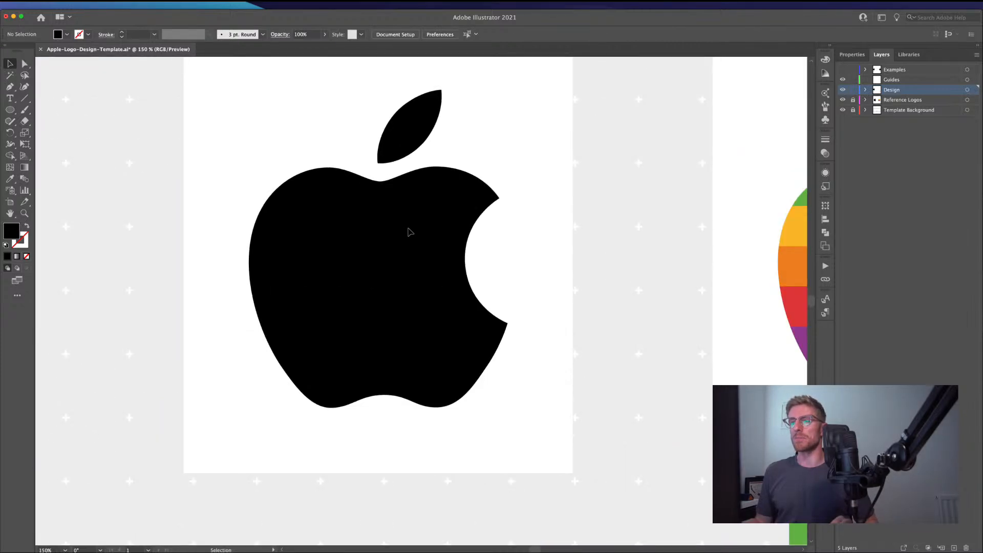
{"action": "left_click_drag", "start_coordinate": [367, 213], "coordinate": [374, 252]}
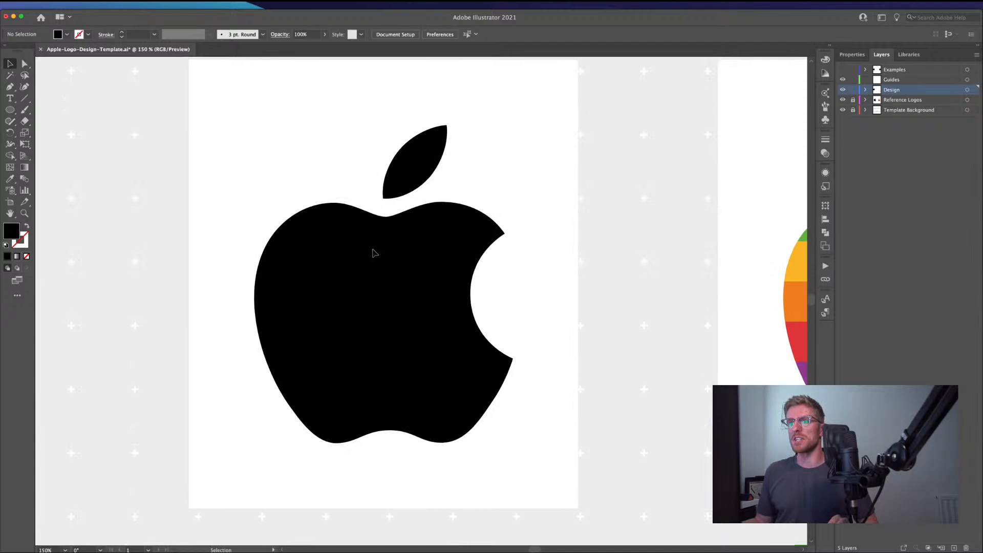
{"action": "scroll", "coordinate": [373, 252], "scroll_direction": "up", "scroll_amount": 1}
{"action": "left_click", "coordinate": [899, 80]}
{"action": "left_click_drag", "start_coordinate": [367, 275], "coordinate": [347, 262]}
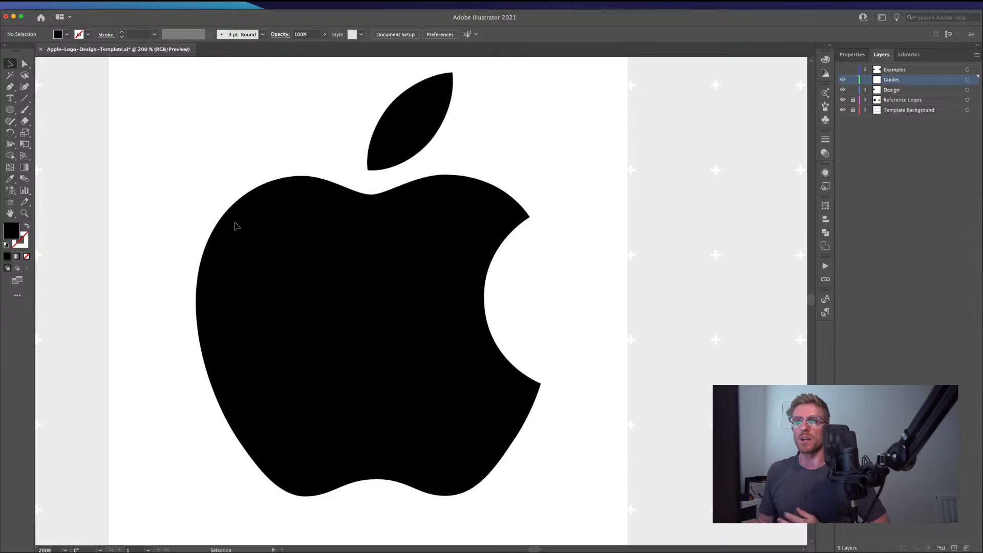
Step: Set up the Rectangle tool with no fill and a 0.5 pt stroke in colour #ff2765
{"action": "left_click", "coordinate": [11, 112]}
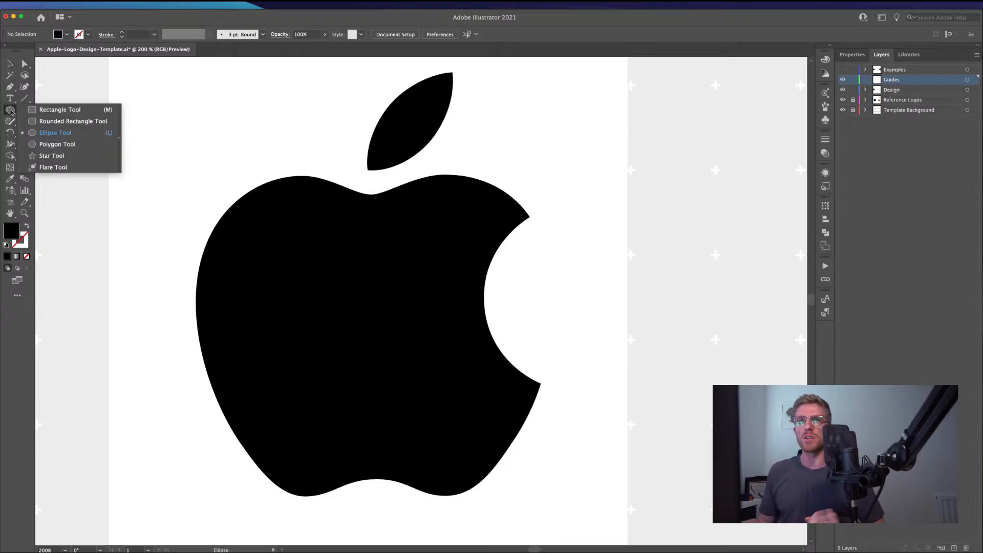
{"action": "left_click", "coordinate": [36, 110]}
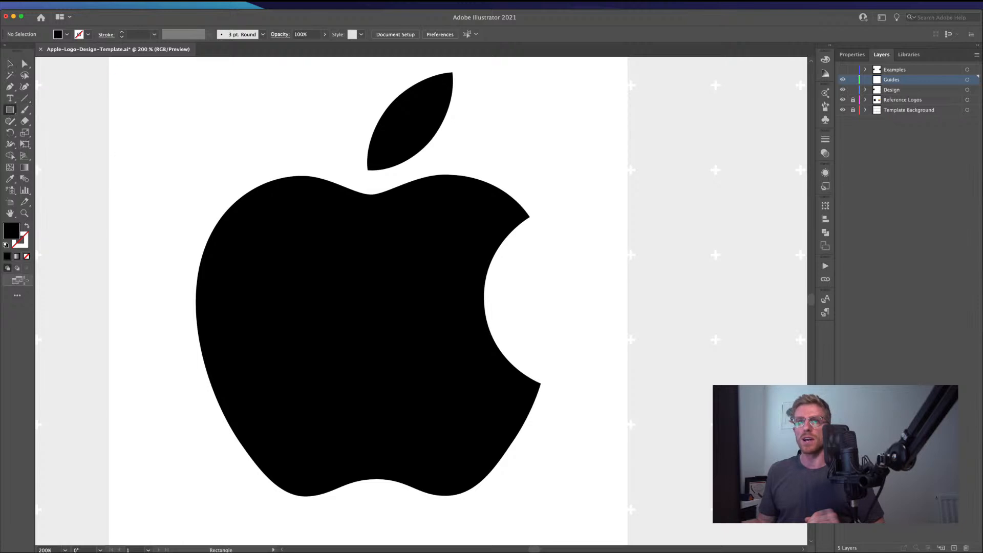
{"action": "left_click", "coordinate": [28, 228]}
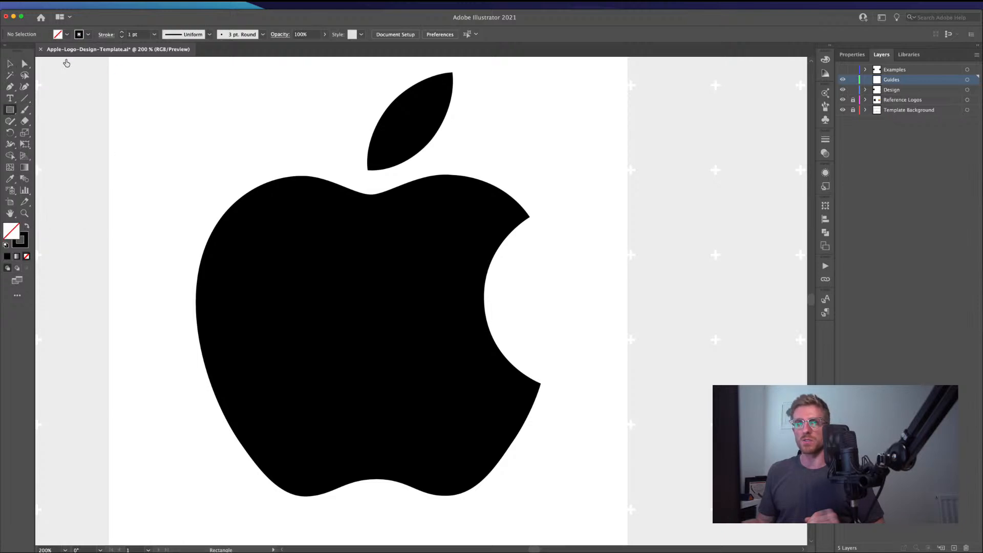
{"action": "left_click", "coordinate": [89, 34]}
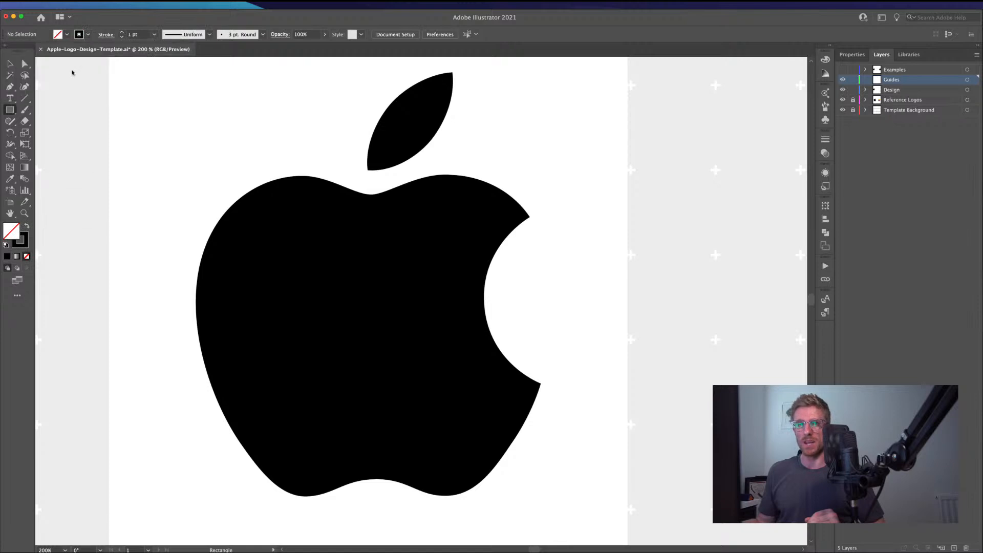
{"action": "double_click", "coordinate": [26, 244]}
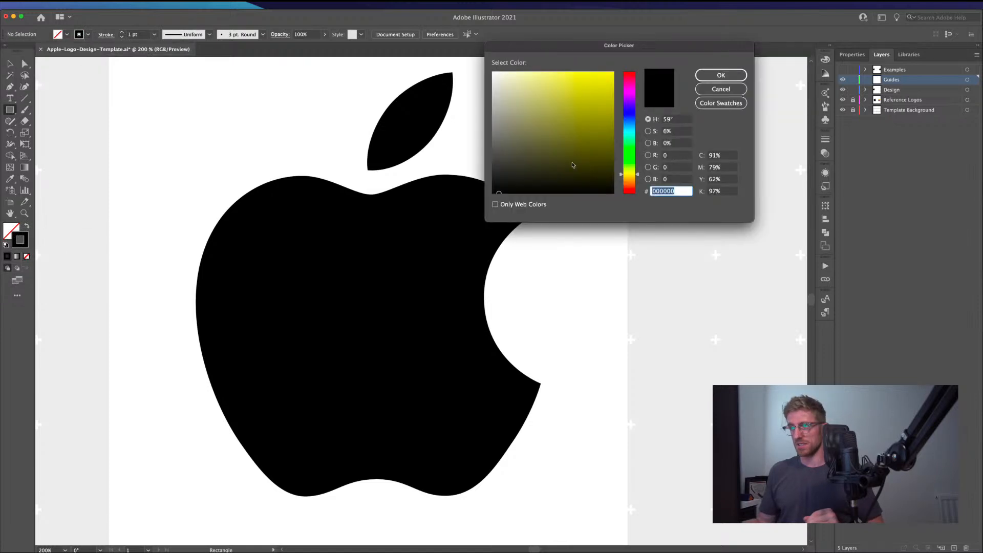
{"action": "left_click_drag", "start_coordinate": [632, 88], "coordinate": [632, 78]}
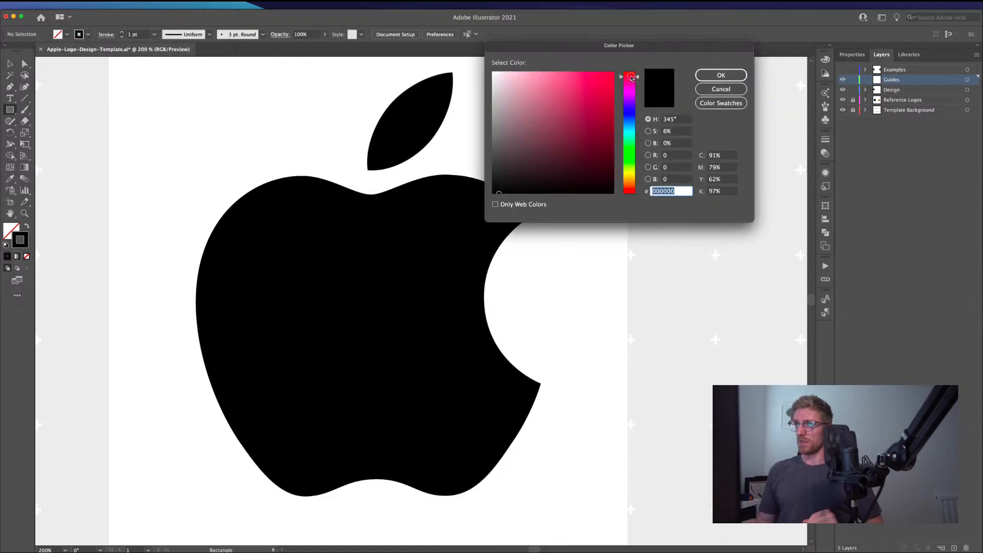
{"action": "type", "text": "ff2765"}
{"action": "key", "text": "Return"}
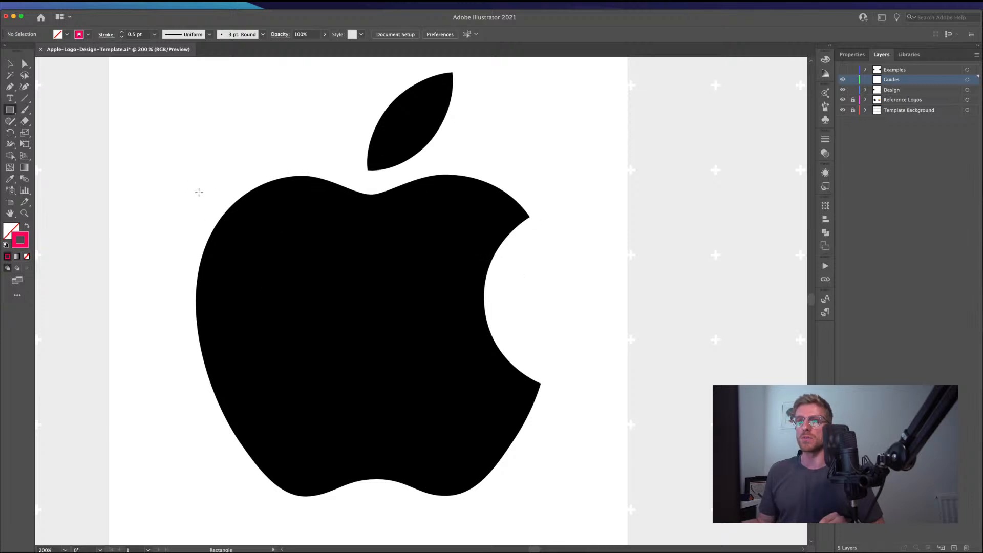
Step: Draw a rectangle about 319 × 286 px around the reference apple's body and lower its upper edge to touch the highest lobe
{"action": "left_click_drag", "start_coordinate": [191, 173], "coordinate": [558, 503]}
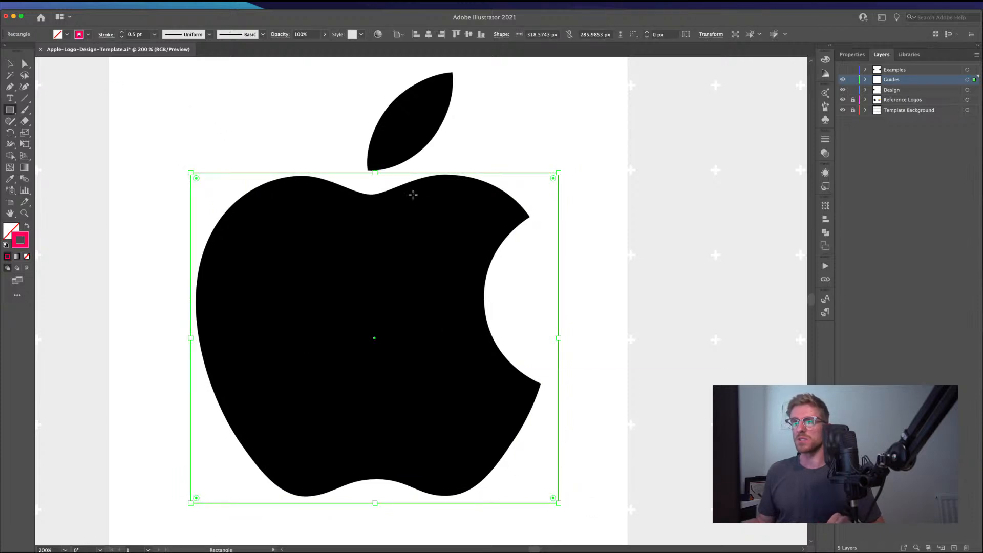
{"action": "scroll", "coordinate": [423, 195], "scroll_direction": "up", "scroll_amount": 2}
{"action": "left_click_drag", "start_coordinate": [339, 158], "coordinate": [448, 213]}
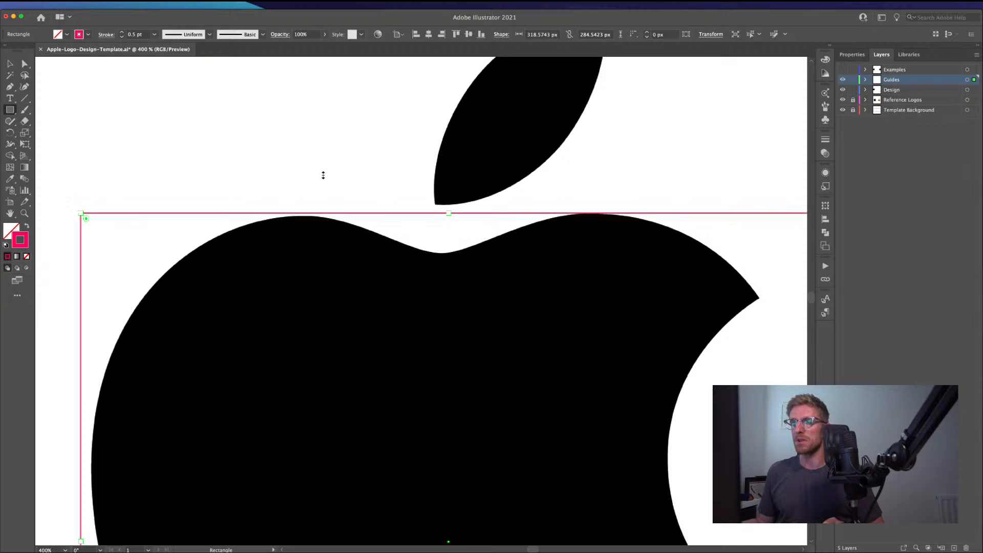
{"action": "scroll", "coordinate": [381, 209], "scroll_direction": "up", "scroll_amount": 3}
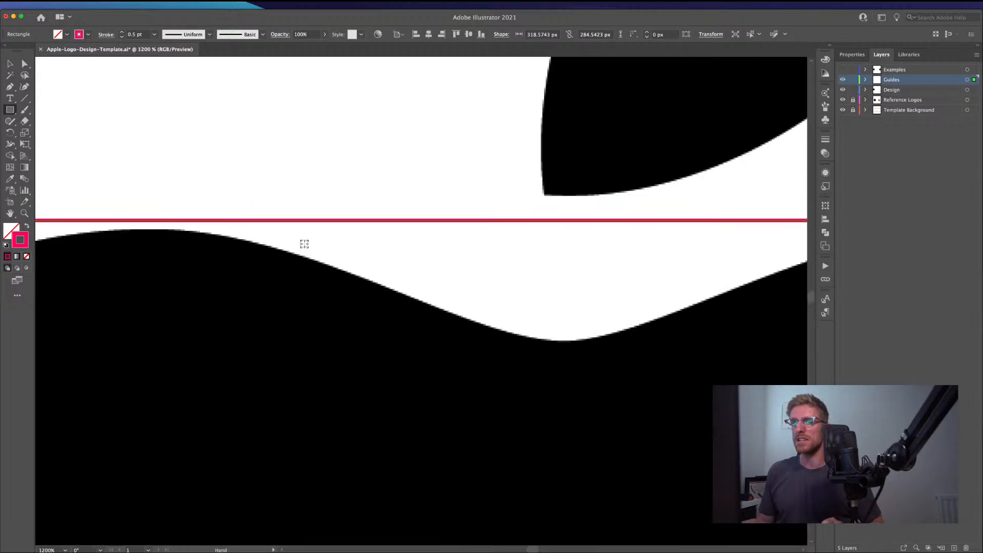
{"action": "left_click_drag", "start_coordinate": [302, 244], "coordinate": [463, 248]}
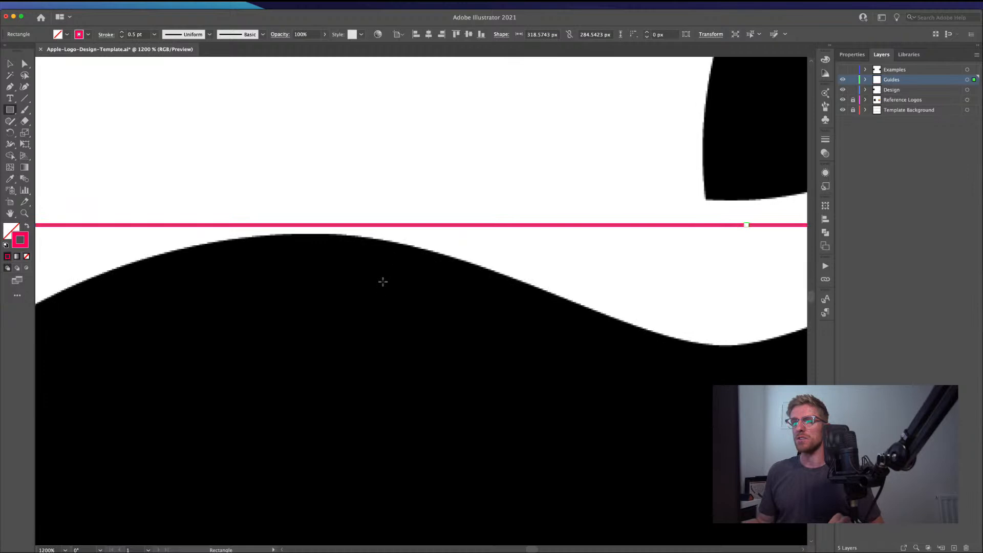
{"action": "scroll", "coordinate": [382, 281], "scroll_direction": "down", "scroll_amount": 3}
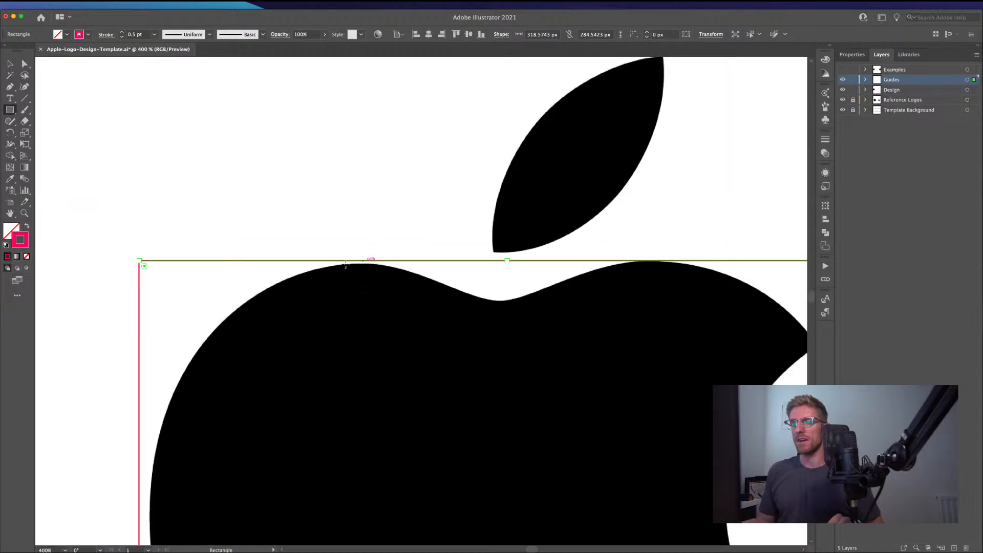
{"action": "scroll", "coordinate": [328, 266], "scroll_direction": "right", "scroll_amount": 5}
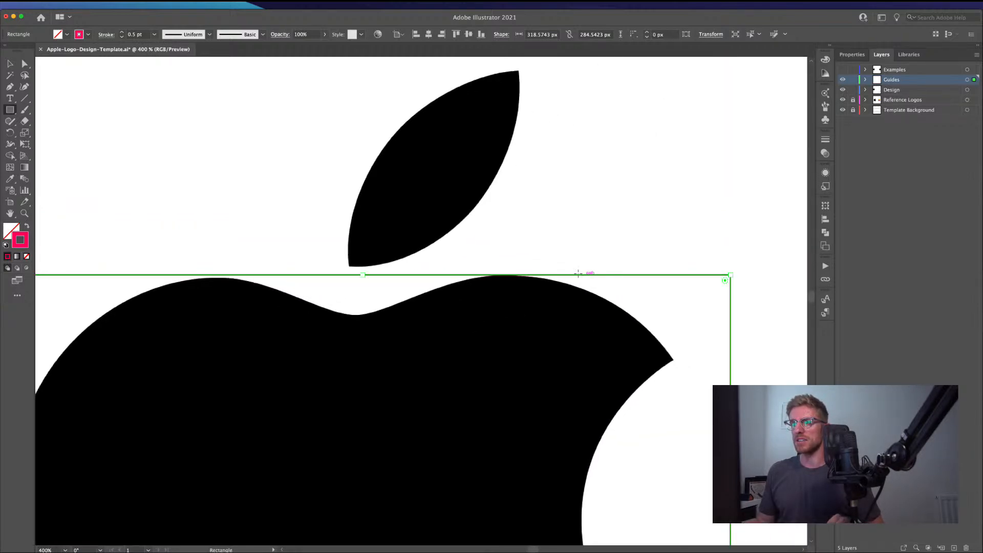
{"action": "scroll", "coordinate": [511, 279], "scroll_direction": "up", "scroll_amount": 3}
Step: Raise the rectangle's lower edge to the apple's bottom lobes, making it about 279 px high
{"action": "scroll", "coordinate": [486, 281], "scroll_direction": "down", "scroll_amount": 4}
{"action": "left_click_drag", "start_coordinate": [423, 378], "coordinate": [450, 87]}
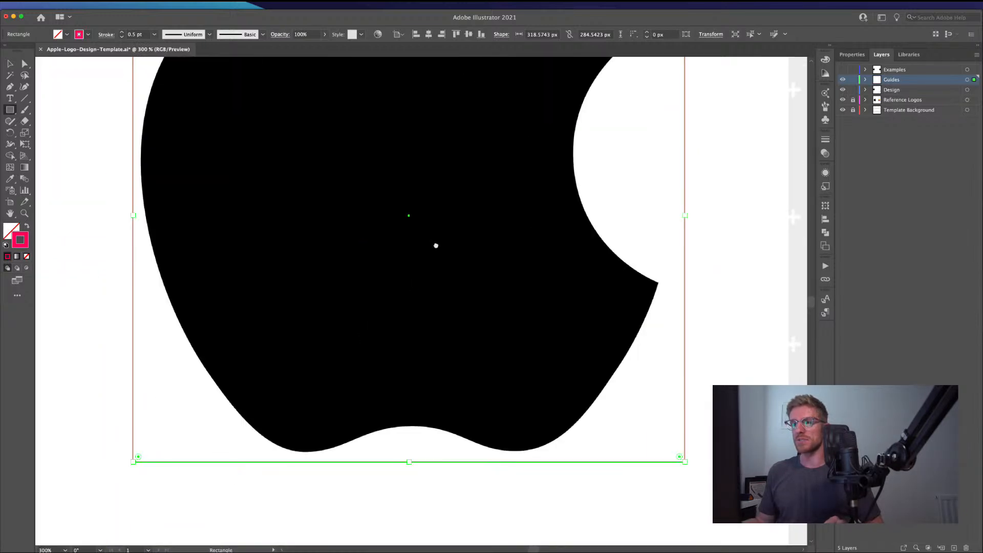
{"action": "left_click_drag", "start_coordinate": [419, 414], "coordinate": [417, 291]}
{"action": "scroll", "coordinate": [416, 291], "scroll_direction": "up", "scroll_amount": 2}
{"action": "left_click_drag", "start_coordinate": [395, 374], "coordinate": [405, 353]}
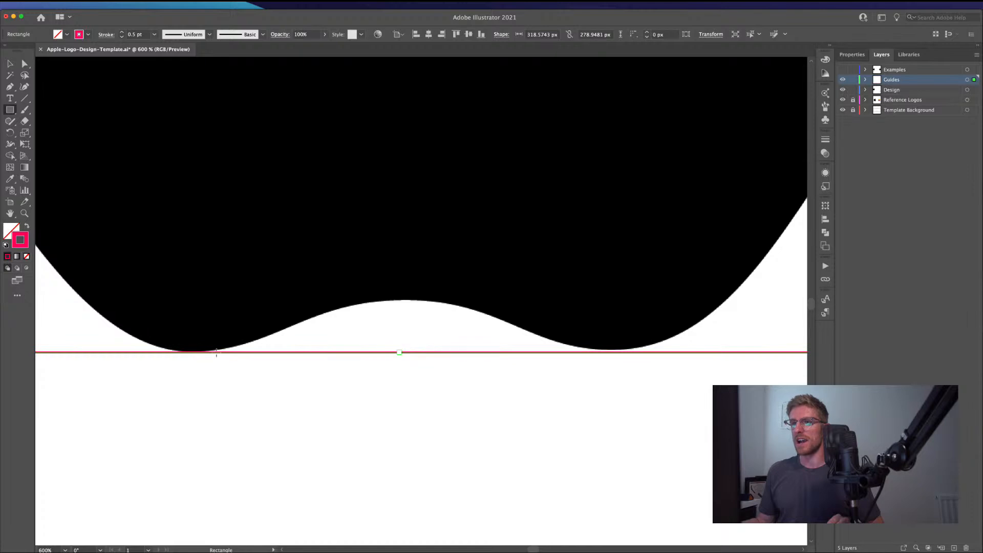
{"action": "scroll", "coordinate": [369, 342], "scroll_direction": "down", "scroll_amount": 3}
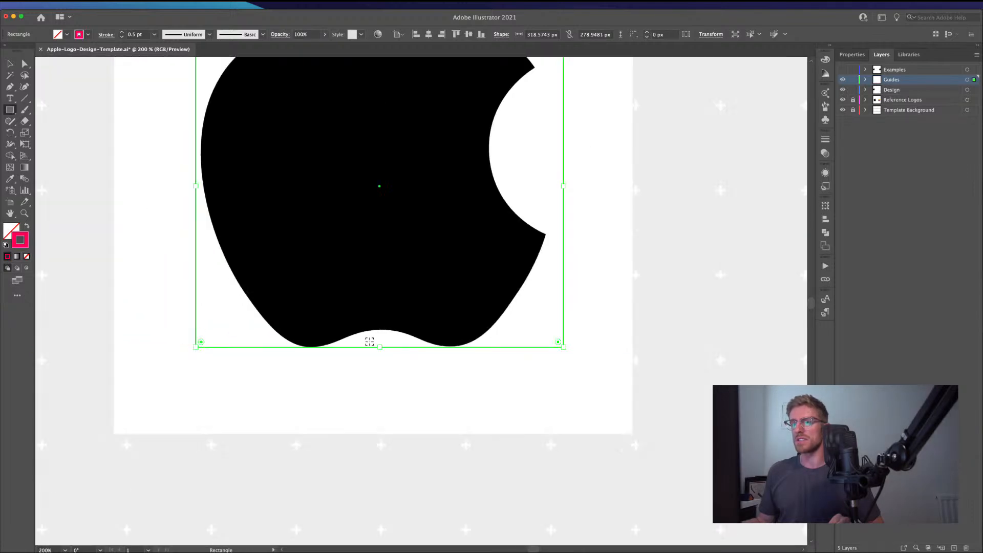
Step: Compare the heights of the apple's two upper lobes against the rectangle's upper edge
{"action": "left_click_drag", "start_coordinate": [344, 252], "coordinate": [314, 342]}
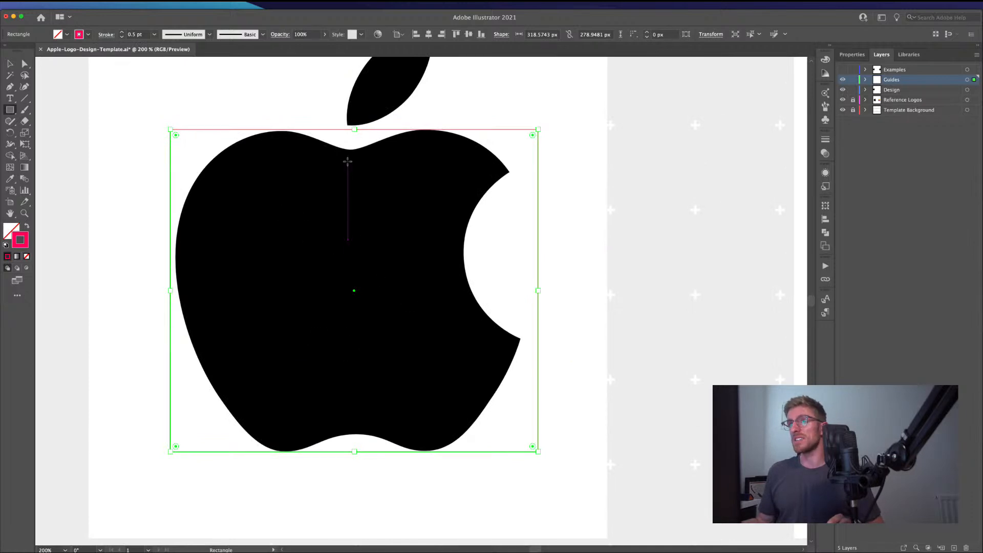
{"action": "scroll", "coordinate": [347, 128], "scroll_direction": "up", "scroll_amount": 3}
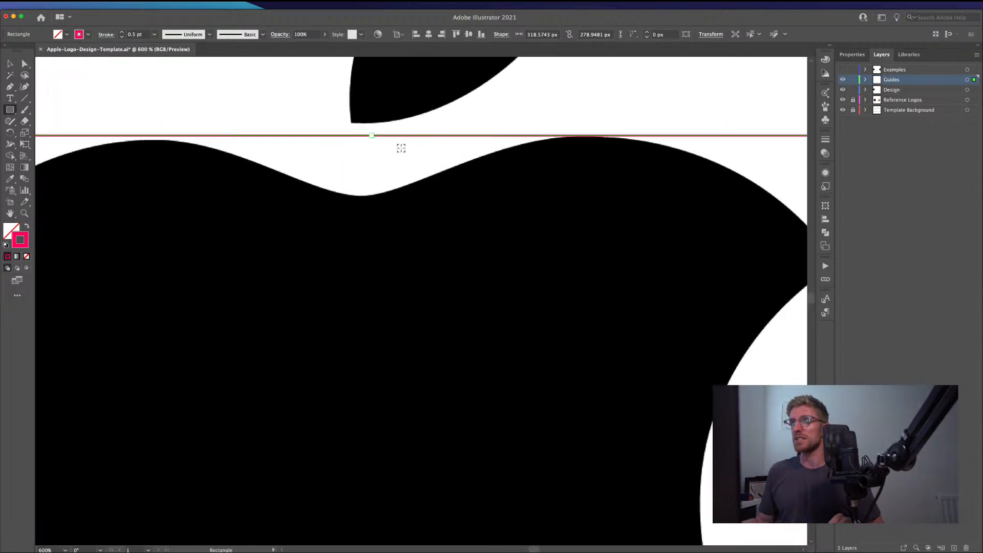
{"action": "scroll", "coordinate": [399, 188], "scroll_direction": "down", "scroll_amount": 4}
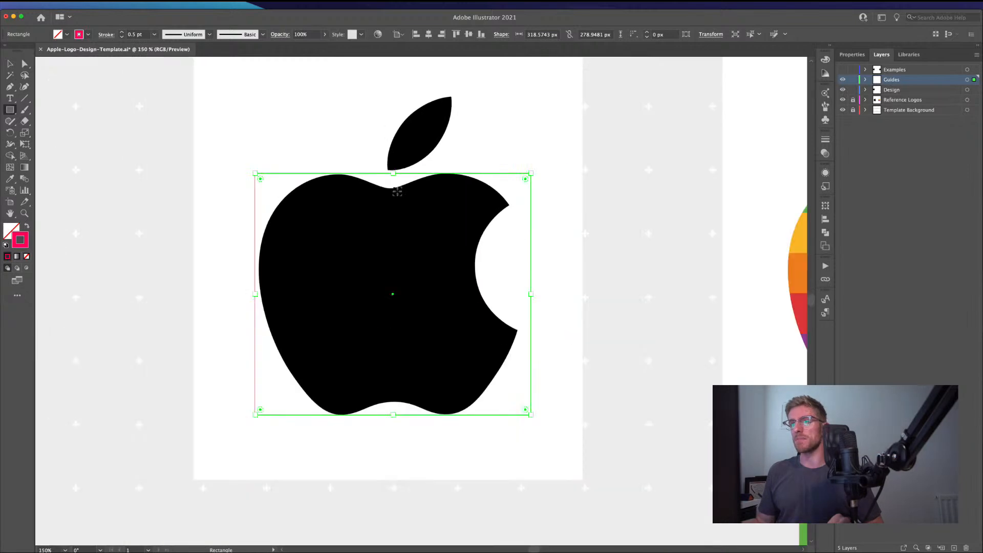
{"action": "left_click_drag", "start_coordinate": [397, 191], "coordinate": [360, 217]}
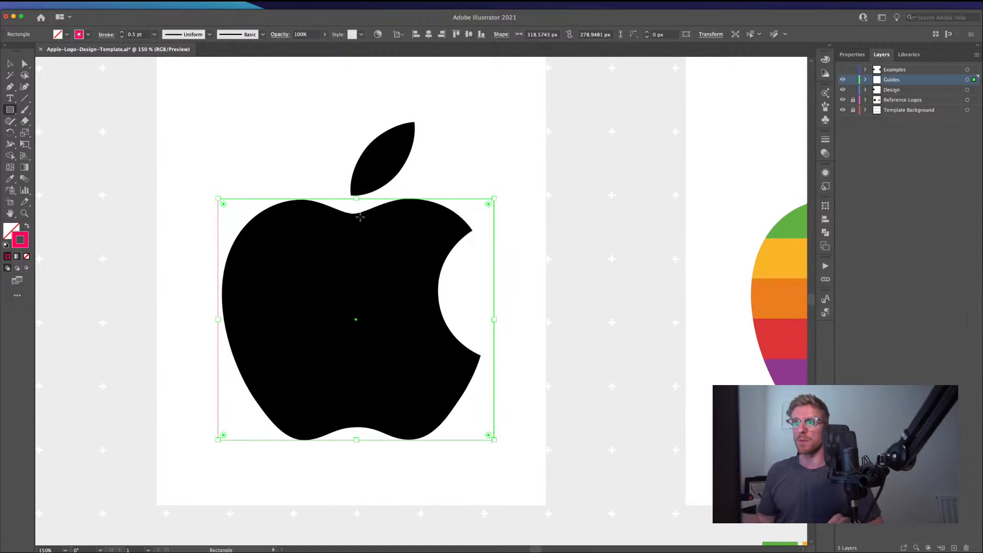
{"action": "scroll", "coordinate": [321, 186], "scroll_direction": "up", "scroll_amount": 5}
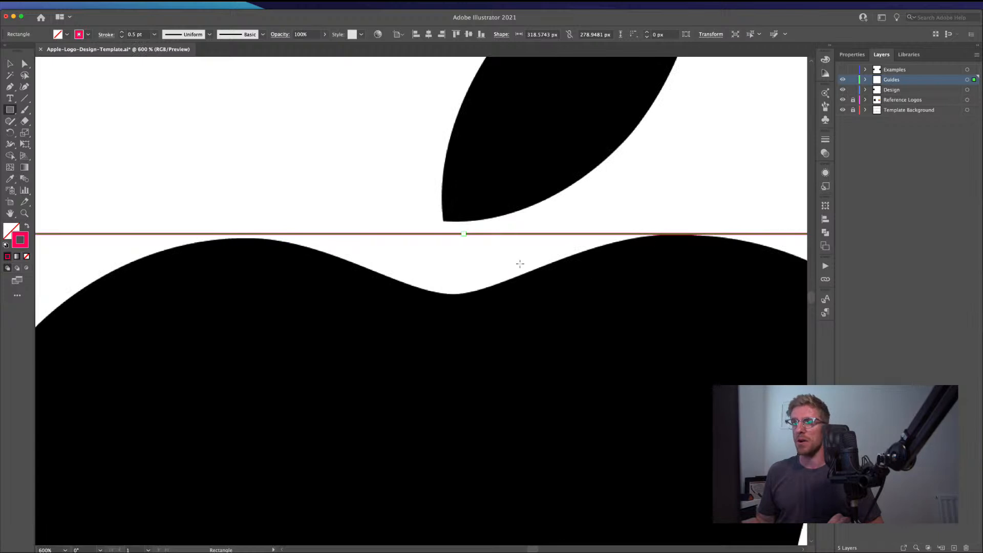
{"action": "scroll", "coordinate": [520, 264], "scroll_direction": "down", "scroll_amount": 4}
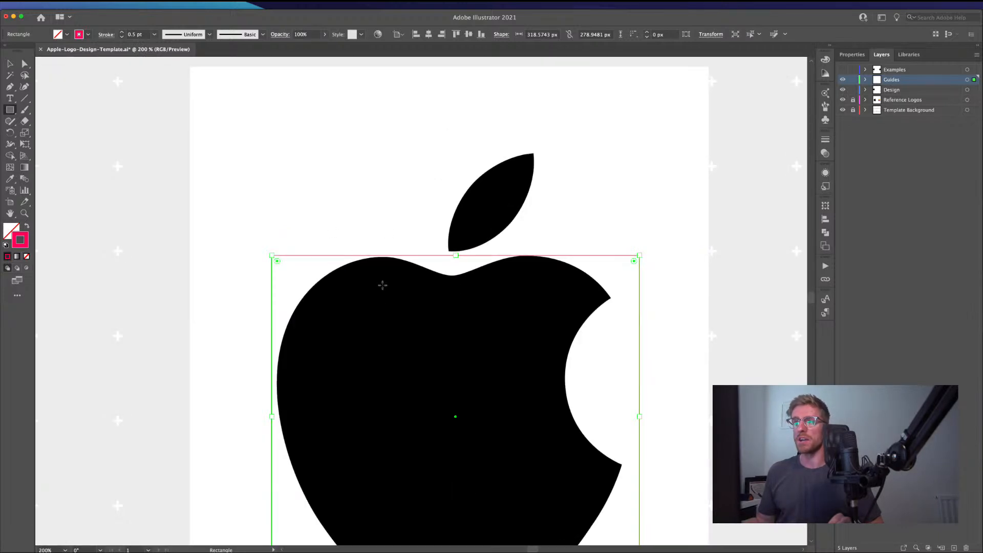
{"action": "scroll", "coordinate": [335, 296], "scroll_direction": "down", "scroll_amount": 1}
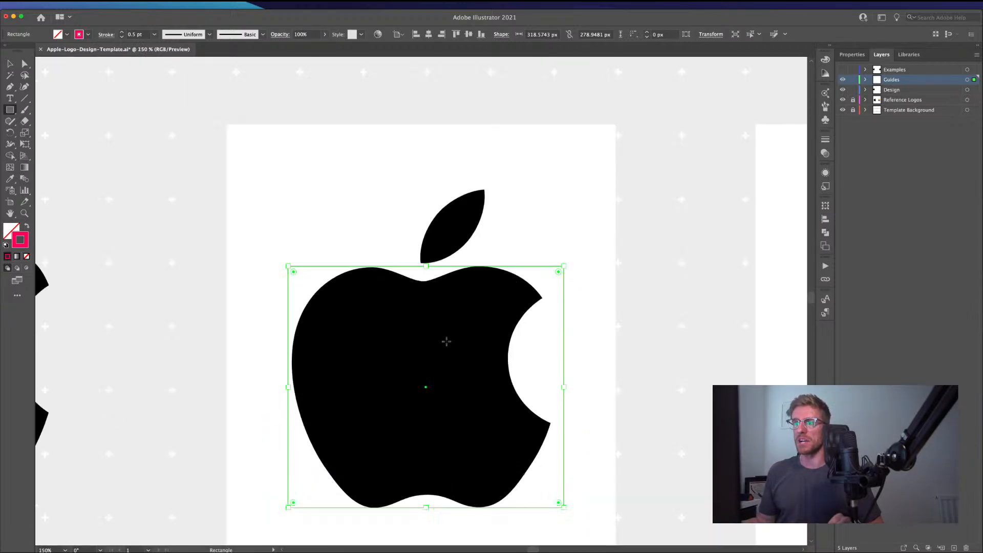
{"action": "scroll", "coordinate": [426, 267], "scroll_direction": "up", "scroll_amount": 3}
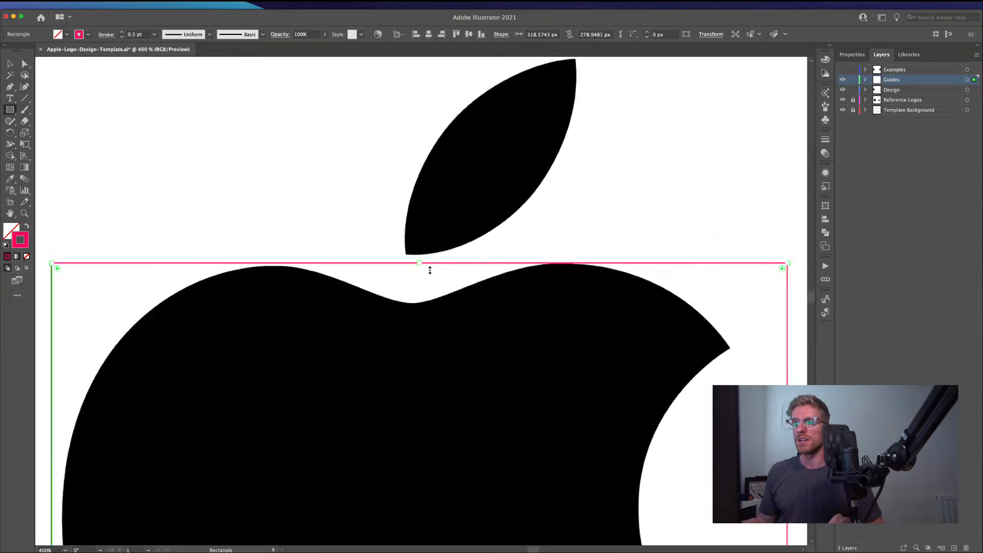
{"action": "scroll", "coordinate": [430, 270], "scroll_direction": "down", "scroll_amount": 2}
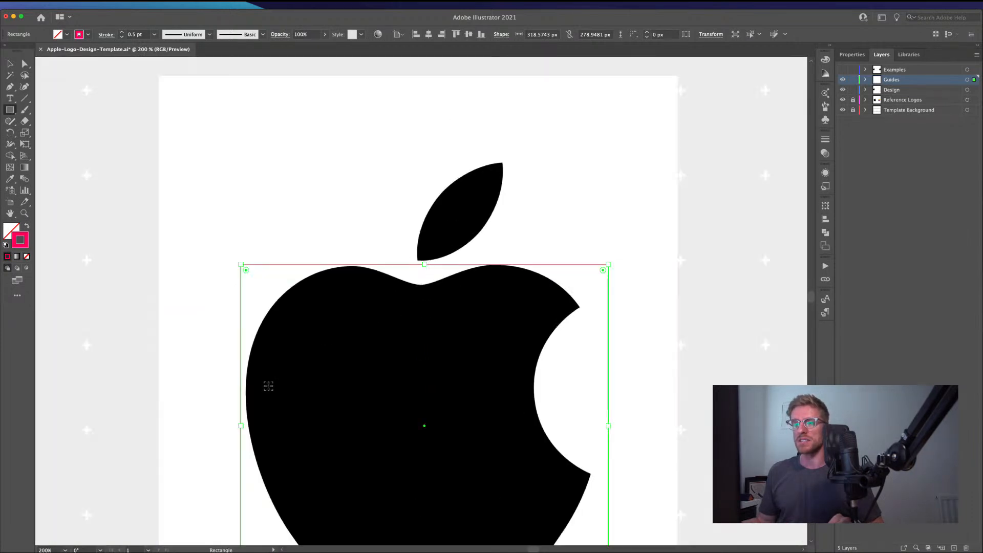
Step: Fit the rectangle's two vertical sides to the apple's outermost left curve and lower bite tip, making it about 299 px wide
{"action": "scroll", "coordinate": [248, 423], "scroll_direction": "up", "scroll_amount": 2}
{"action": "left_click_drag", "start_coordinate": [249, 425], "coordinate": [292, 347]}
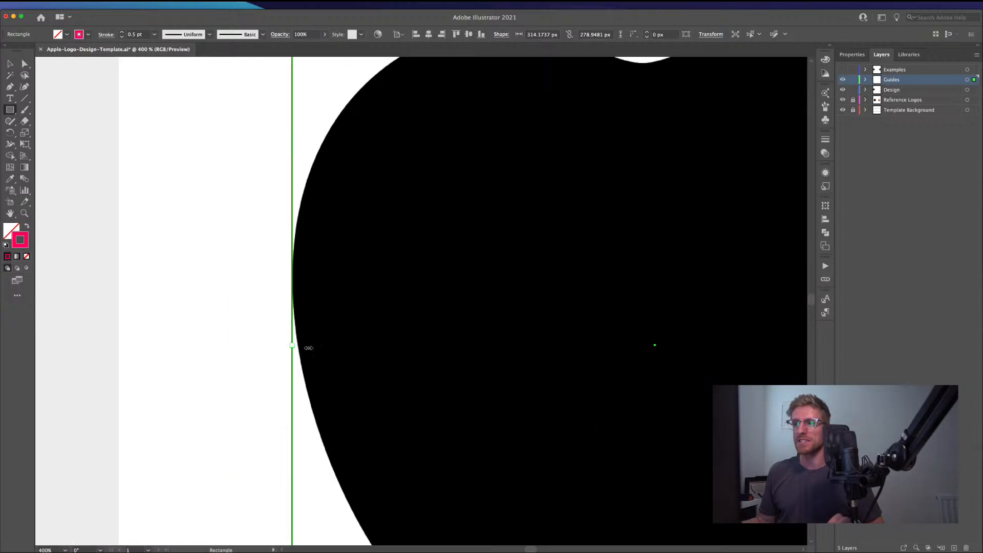
{"action": "scroll", "coordinate": [408, 342], "scroll_direction": "down", "scroll_amount": 2}
{"action": "left_click_drag", "start_coordinate": [597, 324], "coordinate": [422, 322]}
{"action": "scroll", "coordinate": [500, 353], "scroll_direction": "up", "scroll_amount": 1}
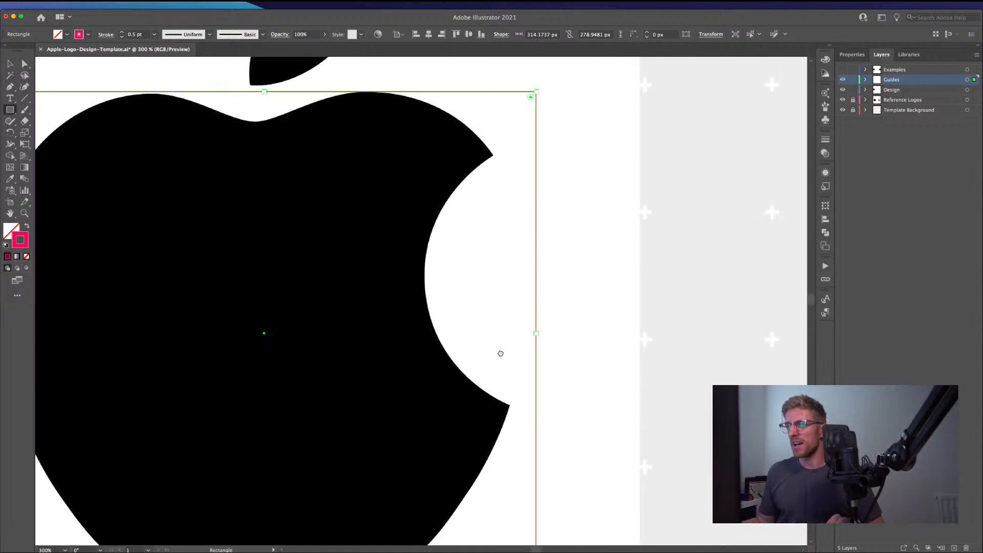
{"action": "left_click_drag", "start_coordinate": [538, 336], "coordinate": [511, 338]}
{"action": "scroll", "coordinate": [369, 279], "scroll_direction": "up", "scroll_amount": 1}
{"action": "scroll", "coordinate": [368, 279], "scroll_direction": "down", "scroll_amount": 1}
{"action": "scroll", "coordinate": [368, 279], "scroll_direction": "down", "scroll_amount": 1}
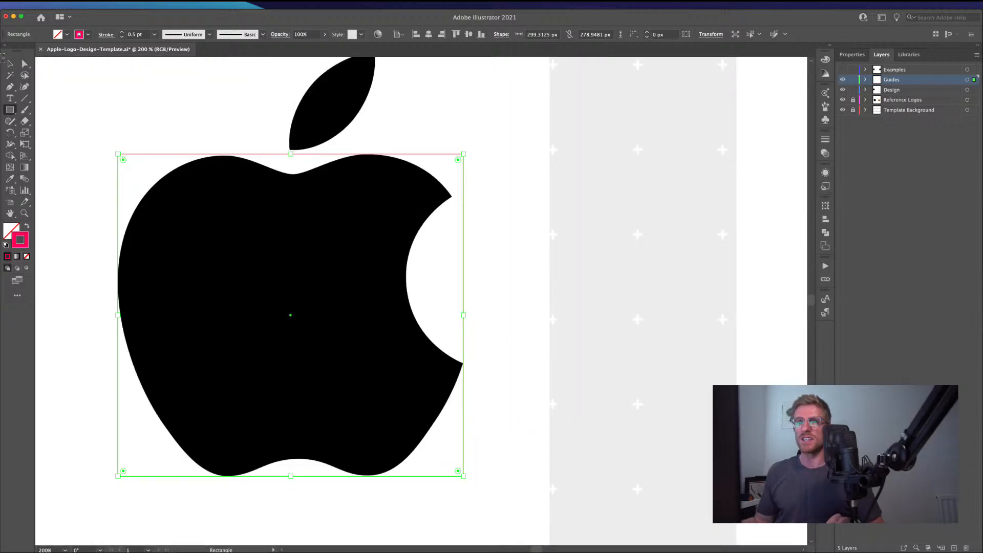
Step: Deselect the rectangle and draw a horizontal line about 345 px long across the apple at its upper dip
{"action": "left_click", "coordinate": [9, 64]}
{"action": "left_click", "coordinate": [65, 88]}
{"action": "left_click", "coordinate": [24, 97]}
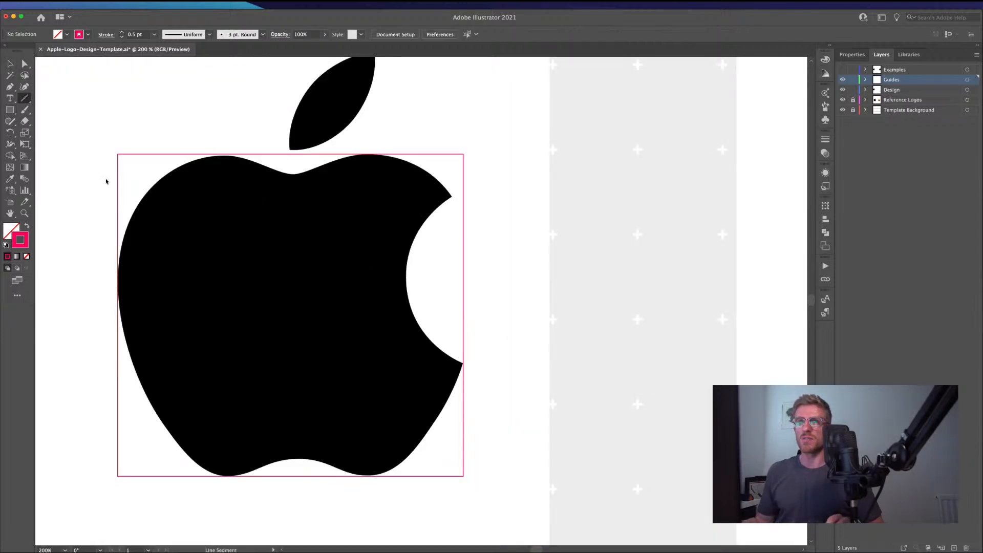
{"action": "left_click_drag", "start_coordinate": [104, 174], "coordinate": [499, 173]}
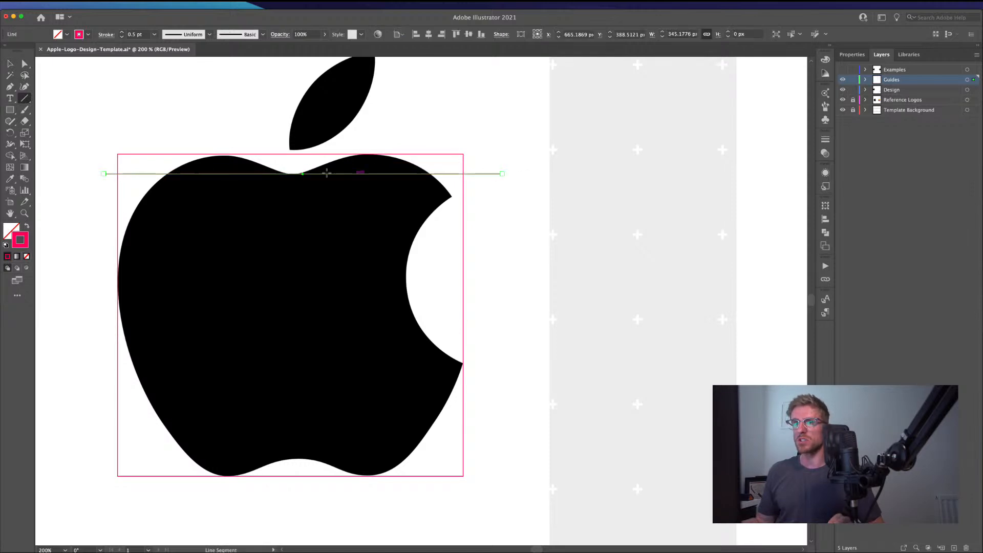
Step: Move the horizontal line up to touch the crest of the apple's upper-left lobe, then deselect it
{"action": "scroll", "coordinate": [180, 164], "scroll_direction": "up", "scroll_amount": 2}
{"action": "scroll", "coordinate": [181, 164], "scroll_direction": "up", "scroll_amount": 3}
{"action": "scroll", "coordinate": [174, 149], "scroll_direction": "up", "scroll_amount": 1}
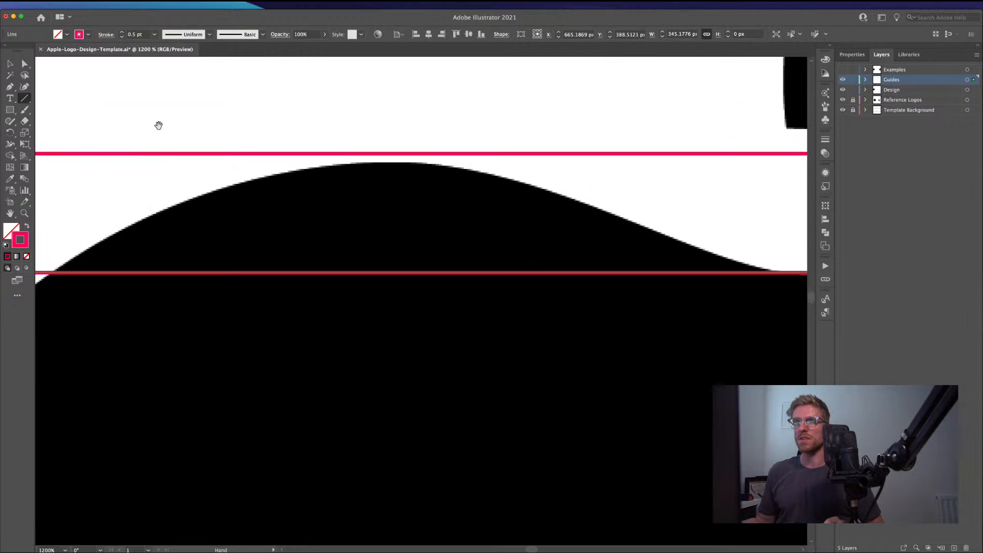
{"action": "key", "text": "v"}
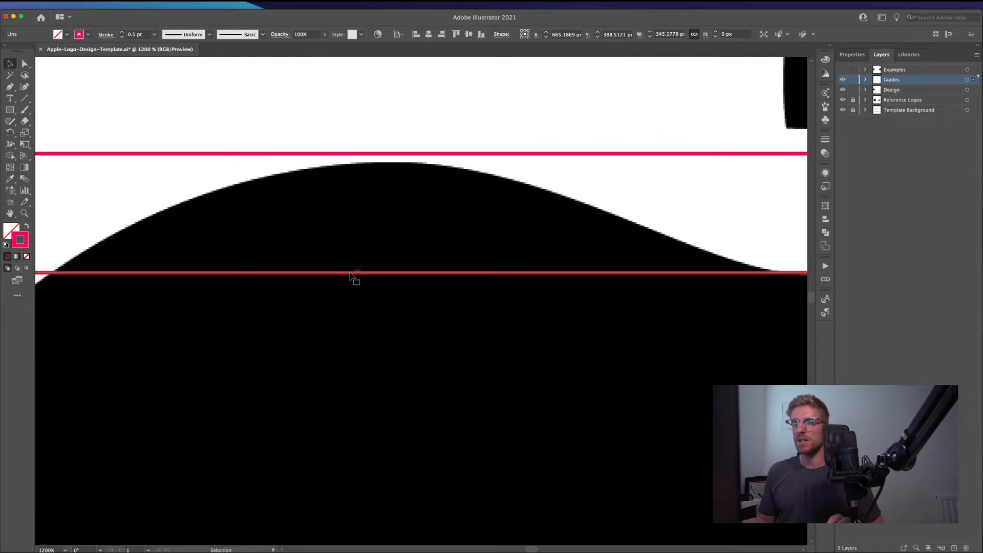
{"action": "left_click_drag", "start_coordinate": [351, 275], "coordinate": [365, 163]}
{"action": "left_click_drag", "start_coordinate": [636, 138], "coordinate": [320, 209]}
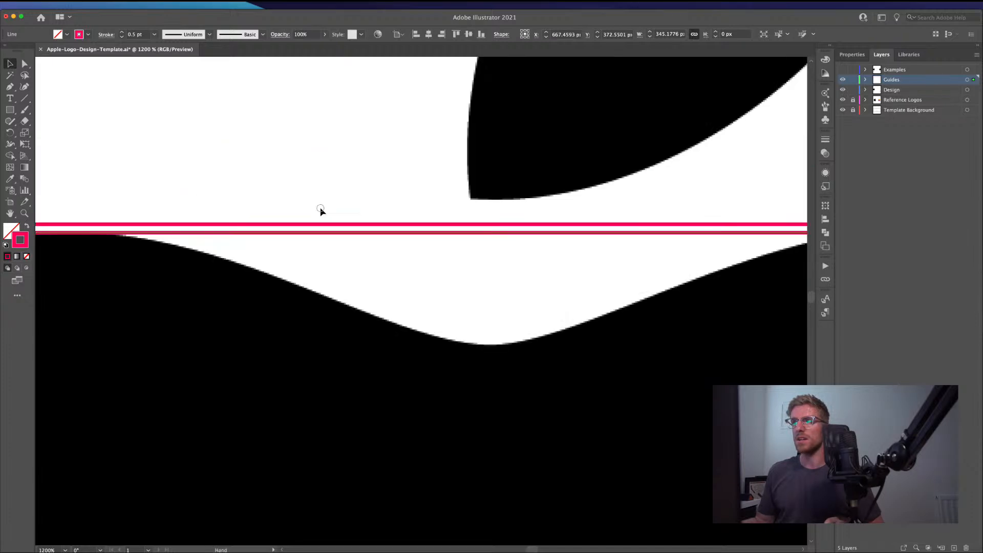
{"action": "scroll", "coordinate": [319, 209], "scroll_direction": "down", "scroll_amount": 6}
{"action": "left_click_drag", "start_coordinate": [450, 345], "coordinate": [394, 183]}
{"action": "left_click", "coordinate": [627, 94]}
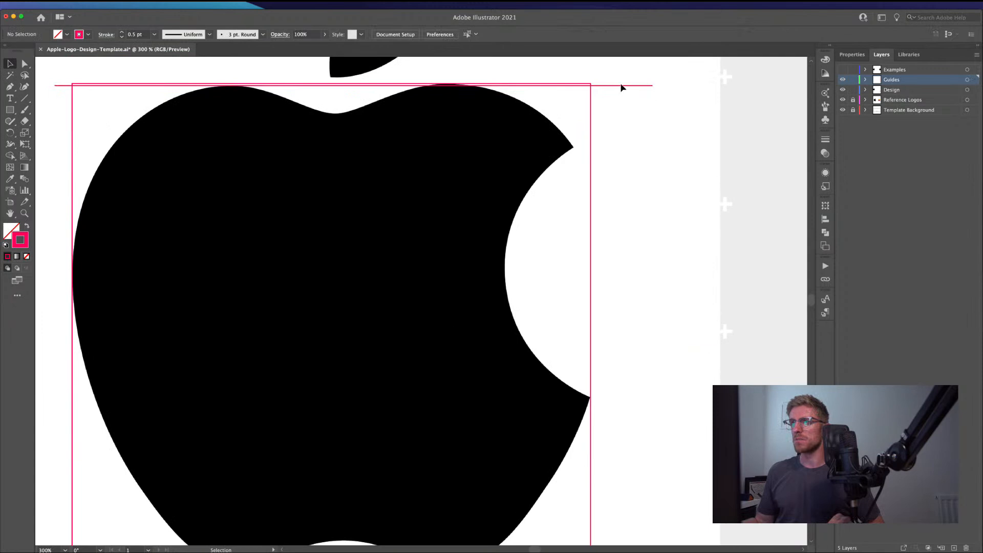
Step: Duplicate the horizontal line to the apple's base and align the copy with the lowest point of the lower-right lobe
{"action": "left_click_drag", "start_coordinate": [621, 88], "coordinate": [617, 477]}
{"action": "left_click_drag", "start_coordinate": [483, 470], "coordinate": [510, 219]}
{"action": "scroll", "coordinate": [291, 292], "scroll_direction": "up", "scroll_amount": 2}
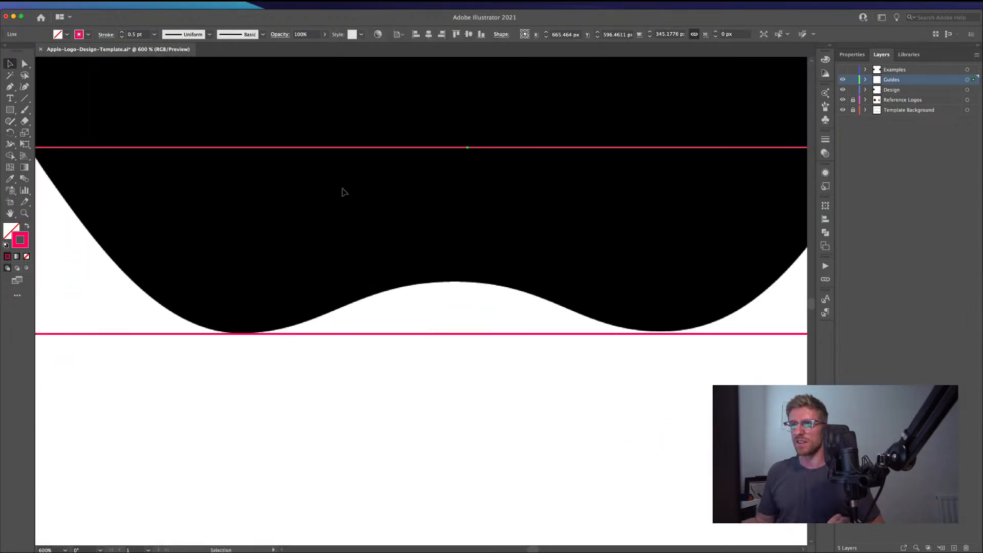
{"action": "left_click_drag", "start_coordinate": [361, 148], "coordinate": [392, 318]}
{"action": "scroll", "coordinate": [665, 327], "scroll_direction": "up", "scroll_amount": 4}
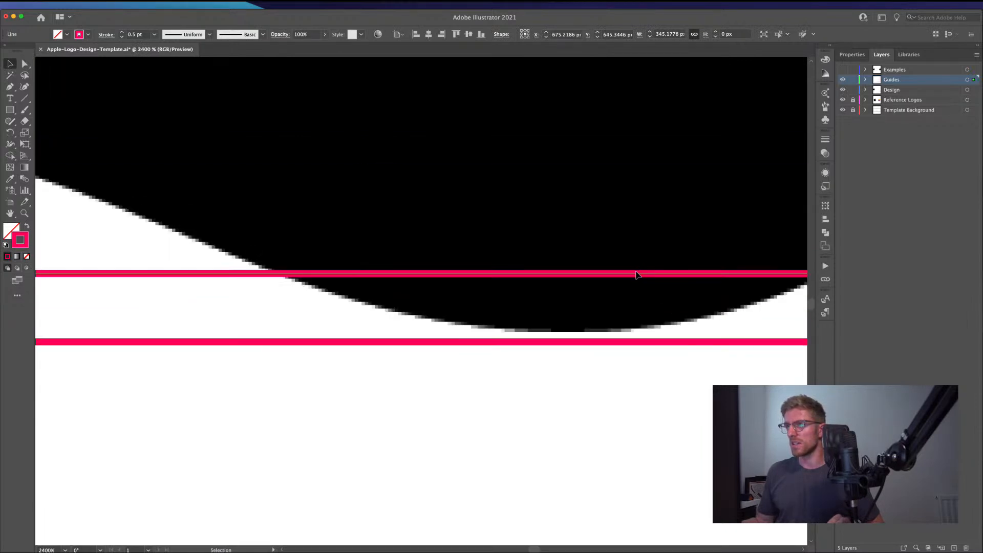
{"action": "left_click_drag", "start_coordinate": [636, 274], "coordinate": [634, 334]}
{"action": "scroll", "coordinate": [318, 162], "scroll_direction": "down", "scroll_amount": 4}
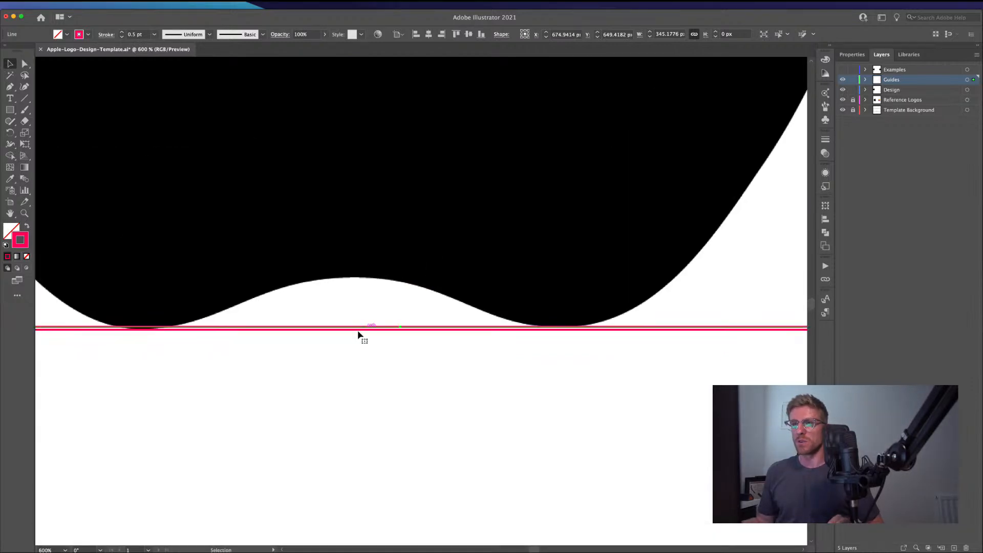
Step: Add copies of the horizontal guides at the peak of the apple's lower indentation and at the lowest point of its upper dip
{"action": "left_click_drag", "start_coordinate": [359, 329], "coordinate": [359, 277]}
{"action": "scroll", "coordinate": [360, 275], "scroll_direction": "up", "scroll_amount": 3}
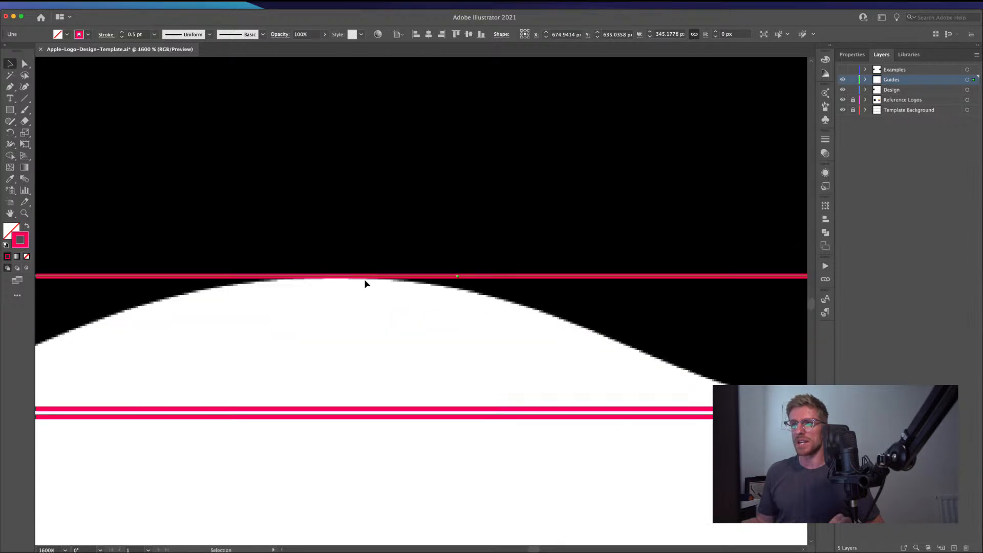
{"action": "scroll", "coordinate": [281, 277], "scroll_direction": "down", "scroll_amount": 8}
{"action": "left_click_drag", "start_coordinate": [285, 169], "coordinate": [324, 311]}
{"action": "scroll", "coordinate": [325, 193], "scroll_direction": "up", "scroll_amount": 6}
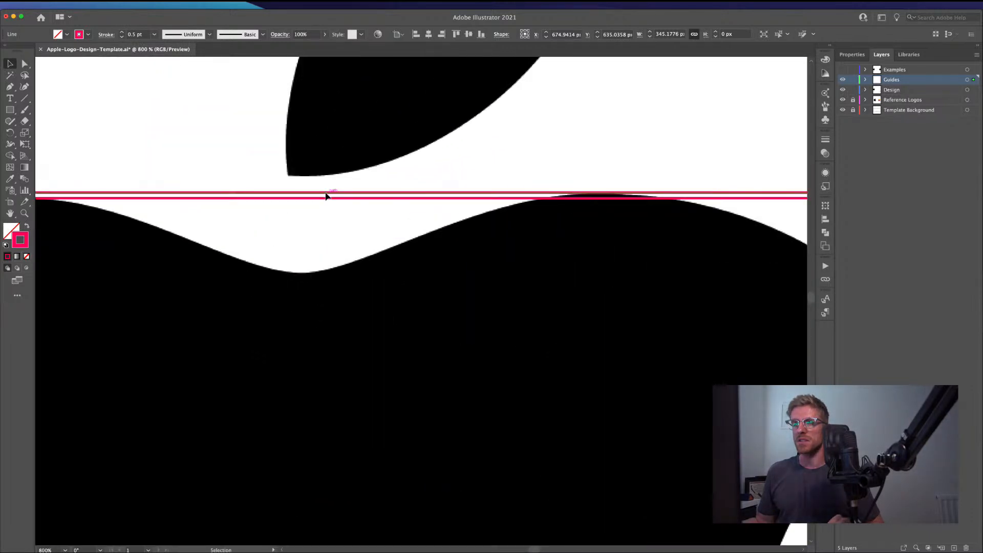
{"action": "left_click_drag", "start_coordinate": [325, 199], "coordinate": [322, 272]}
{"action": "scroll", "coordinate": [277, 242], "scroll_direction": "down", "scroll_amount": 5}
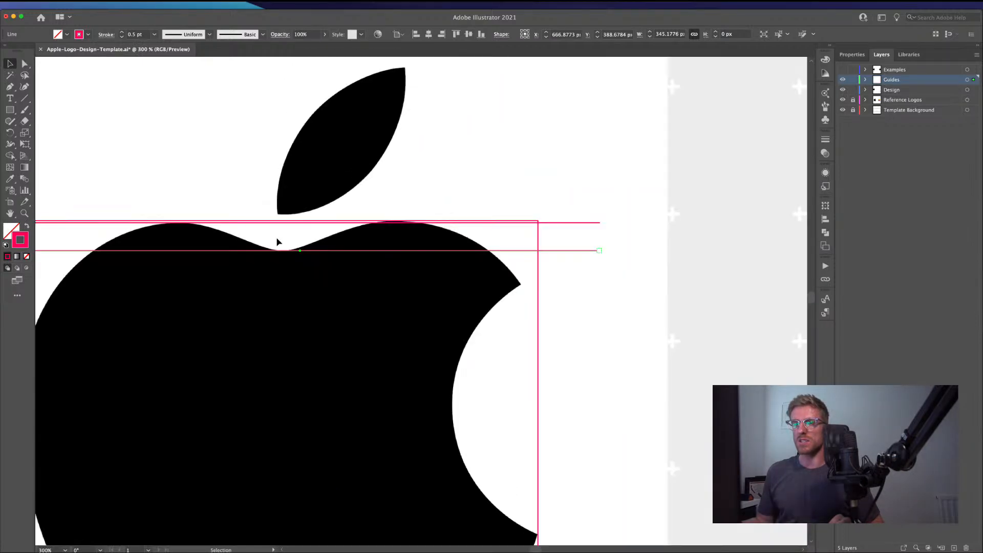
Step: Copy the horizontal guide as a vertical line about 345 px long and align it with the upper tip of the bite
{"action": "scroll", "coordinate": [390, 263], "scroll_direction": "down", "scroll_amount": 4}
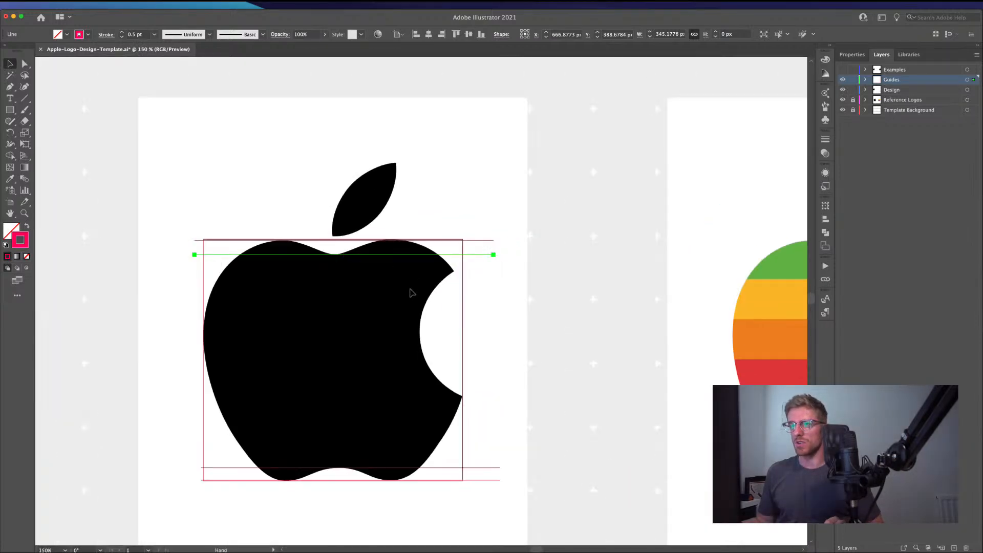
{"action": "scroll", "coordinate": [408, 287], "scroll_direction": "right", "scroll_amount": 4}
{"action": "left_click", "coordinate": [387, 232]}
{"action": "left_click_drag", "start_coordinate": [372, 228], "coordinate": [260, 329]}
{"action": "left_click_drag", "start_coordinate": [260, 296], "coordinate": [366, 306]}
{"action": "scroll", "coordinate": [364, 233], "scroll_direction": "up", "scroll_amount": 6}
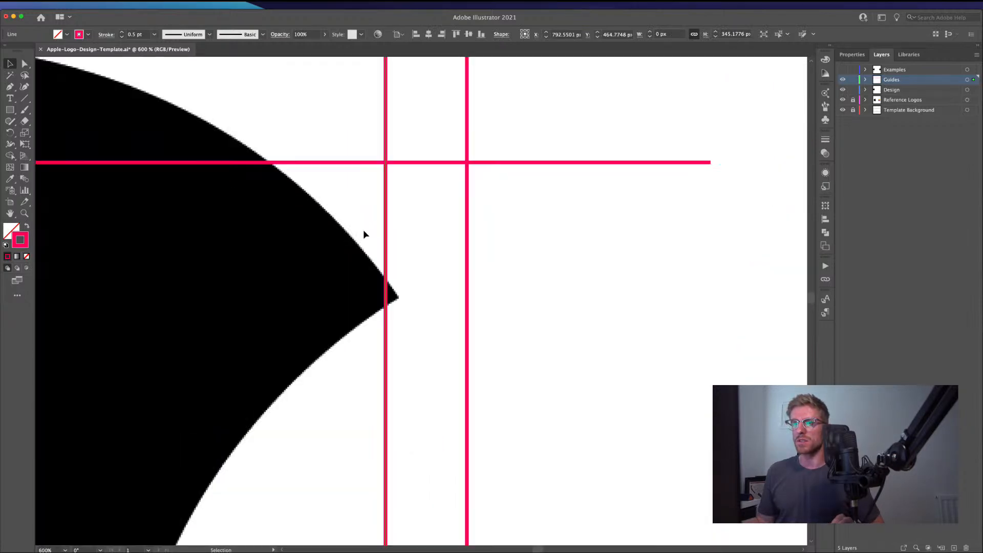
{"action": "left_click_drag", "start_coordinate": [389, 261], "coordinate": [345, 313]}
Step: Place a duplicate of the vertical line against the innermost curve of the bite
{"action": "scroll", "coordinate": [400, 273], "scroll_direction": "down", "scroll_amount": 6}
{"action": "scroll", "coordinate": [348, 314], "scroll_direction": "up", "scroll_amount": 6}
{"action": "scroll", "coordinate": [309, 300], "scroll_direction": "down", "scroll_amount": 5}
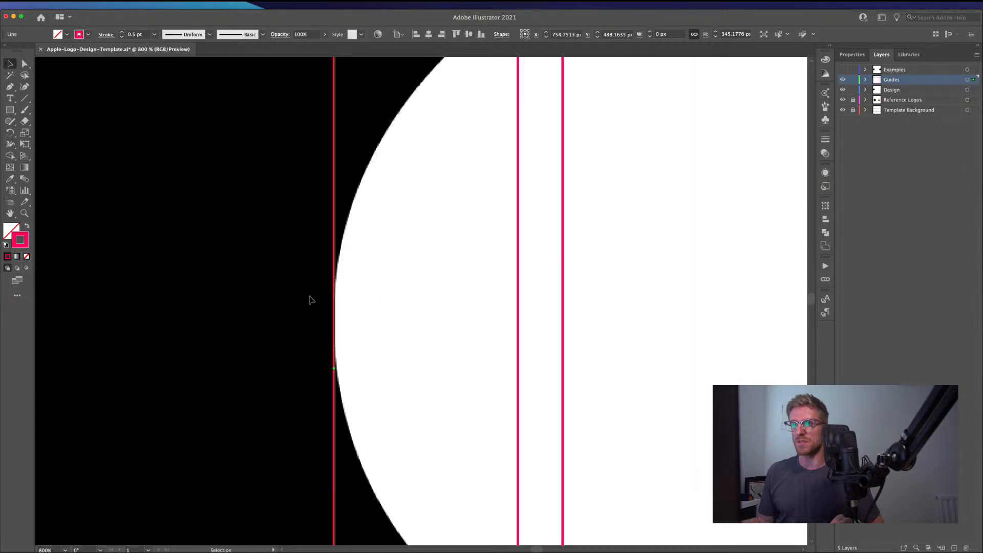
{"action": "scroll", "coordinate": [310, 301], "scroll_direction": "down", "scroll_amount": 1}
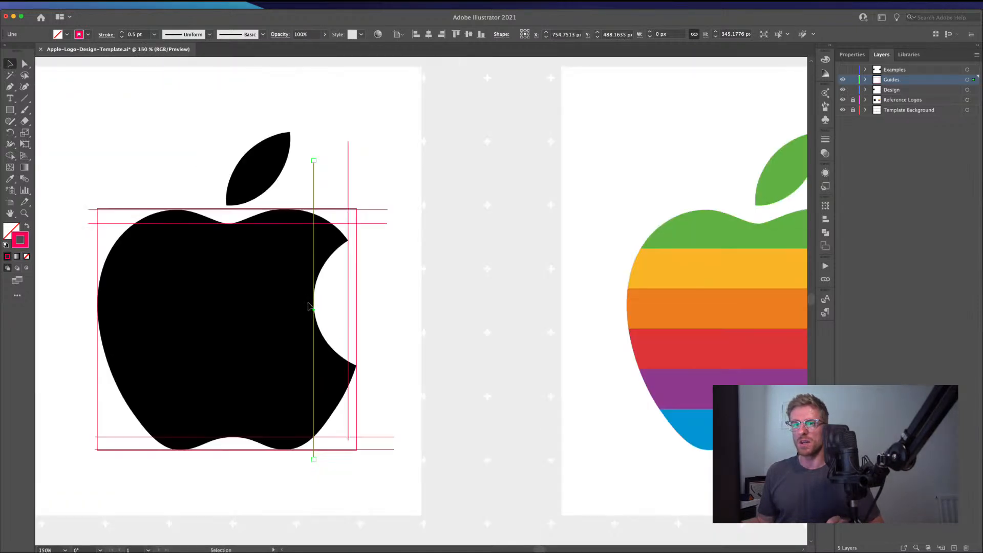
Step: Examine how the guides line up with the apple's upper lobes, dip and bite
{"action": "left_click_drag", "start_coordinate": [251, 287], "coordinate": [283, 278]}
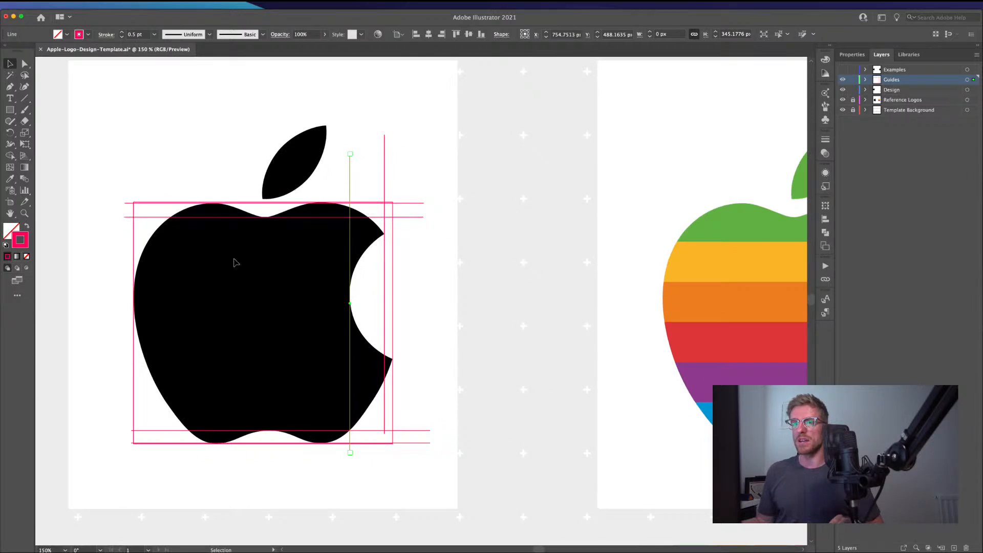
{"action": "scroll", "coordinate": [282, 203], "scroll_direction": "up", "scroll_amount": 2}
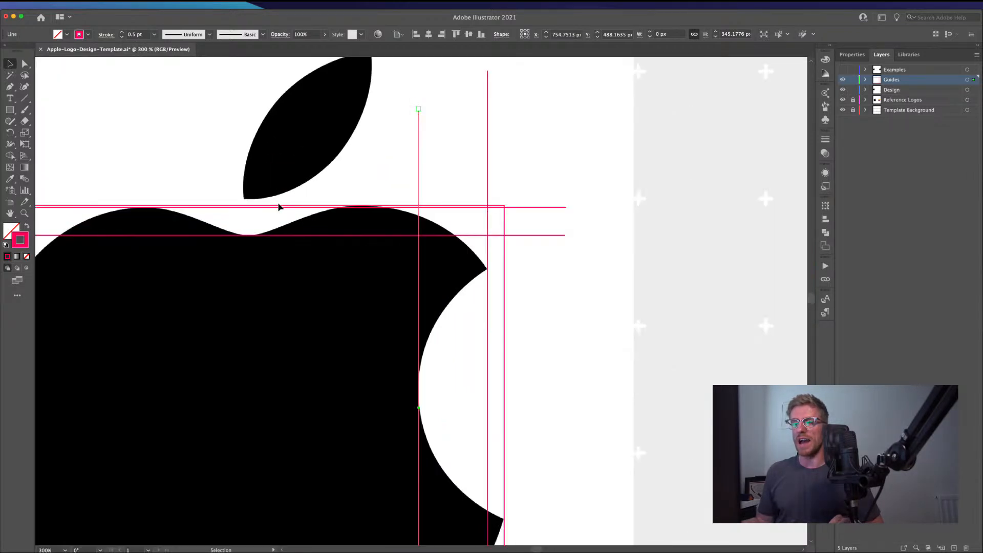
{"action": "scroll", "coordinate": [279, 205], "scroll_direction": "down", "scroll_amount": 1}
{"action": "scroll", "coordinate": [388, 335], "scroll_direction": "up", "scroll_amount": 1}
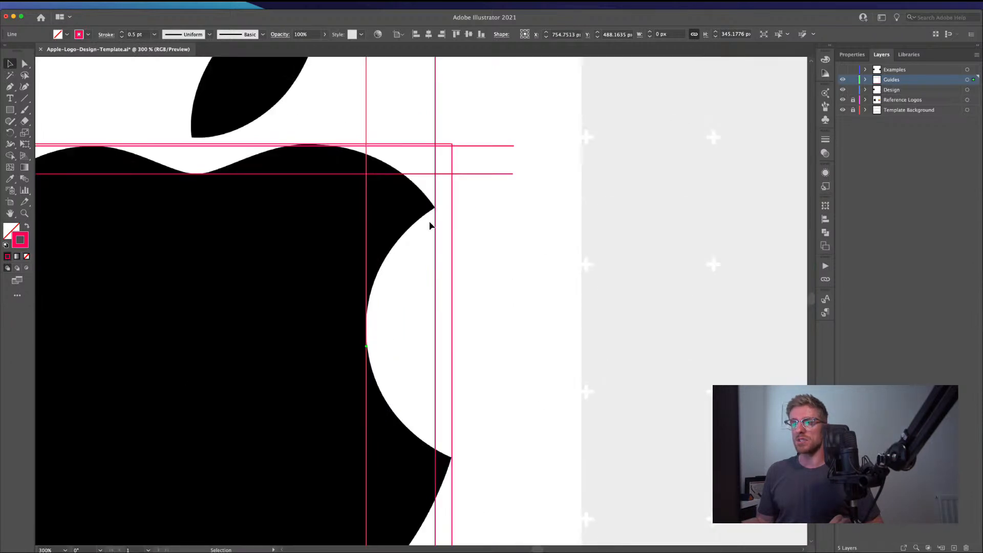
{"action": "scroll", "coordinate": [310, 287], "scroll_direction": "down", "scroll_amount": 3}
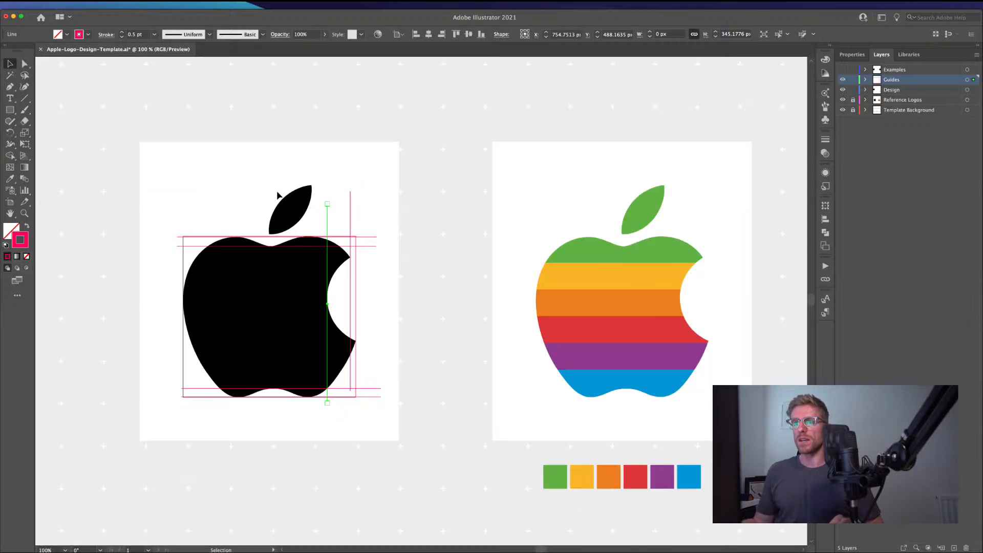
{"action": "scroll", "coordinate": [278, 195], "scroll_direction": "up", "scroll_amount": 4}
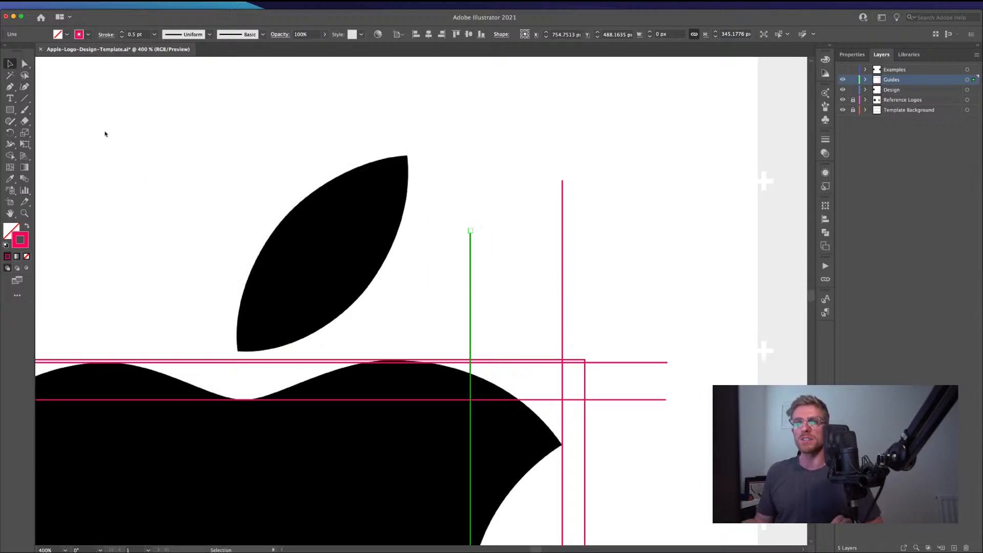
Step: Draw a rectangle around the leaf and extend its lower-left corner outward to about 78 × 91 px
{"action": "left_click", "coordinate": [10, 110]}
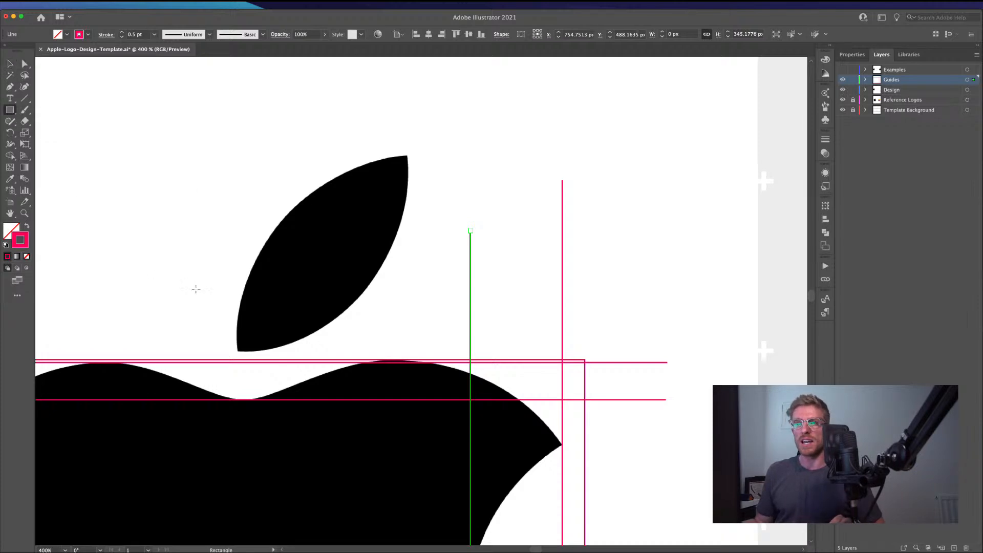
{"action": "scroll", "coordinate": [230, 351], "scroll_direction": "up", "scroll_amount": 5}
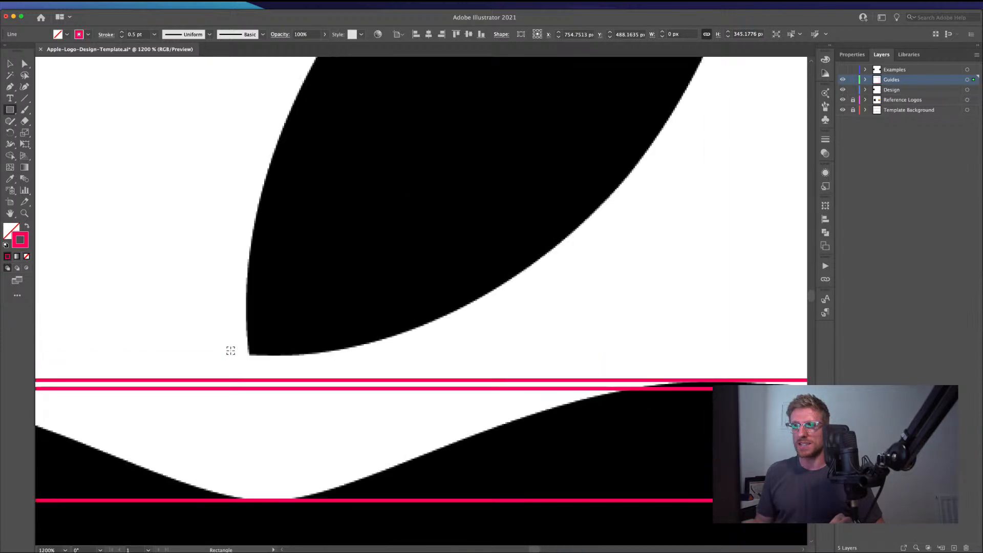
{"action": "scroll", "coordinate": [230, 350], "scroll_direction": "down", "scroll_amount": 1}
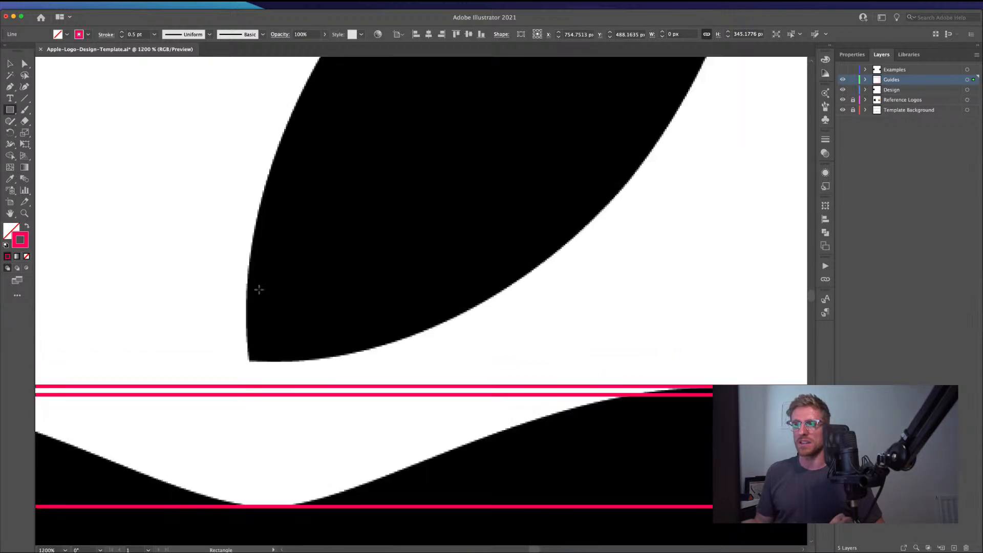
{"action": "scroll", "coordinate": [273, 326], "scroll_direction": "down", "scroll_amount": 2}
{"action": "scroll", "coordinate": [273, 326], "scroll_direction": "down", "scroll_amount": 1}
{"action": "scroll", "coordinate": [273, 326], "scroll_direction": "up", "scroll_amount": 1}
{"action": "scroll", "coordinate": [272, 326], "scroll_direction": "down", "scroll_amount": 1}
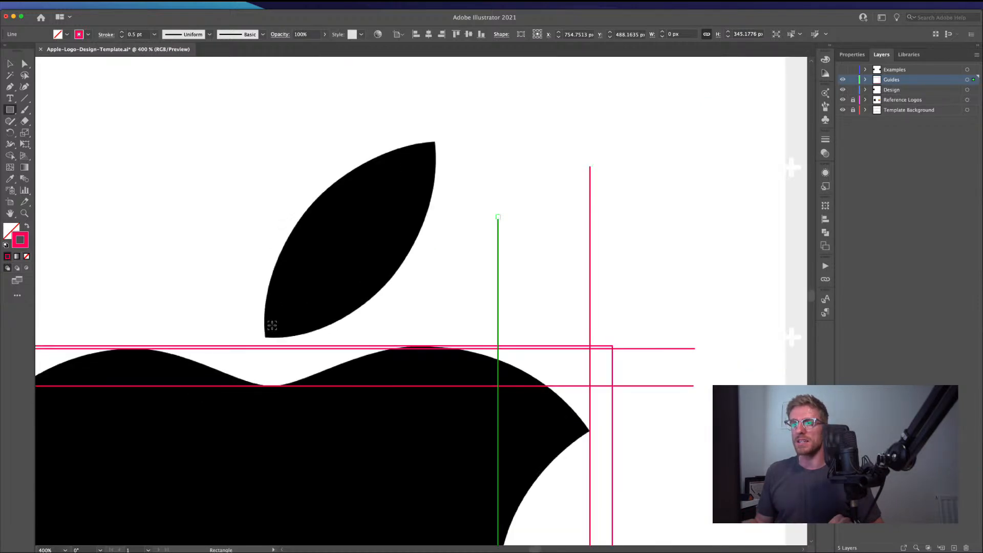
{"action": "scroll", "coordinate": [273, 326], "scroll_direction": "up", "scroll_amount": 1}
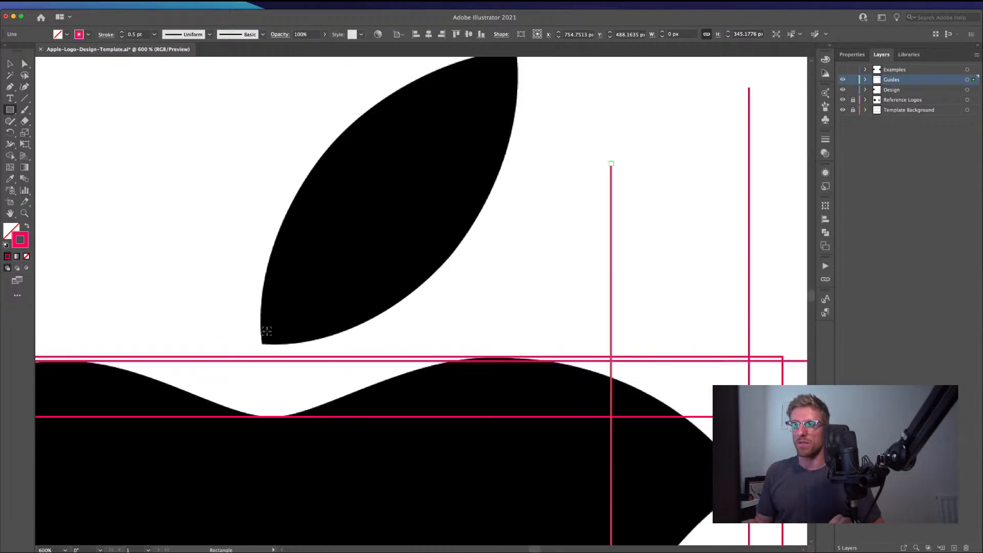
{"action": "left_click_drag", "start_coordinate": [260, 345], "coordinate": [524, 111]}
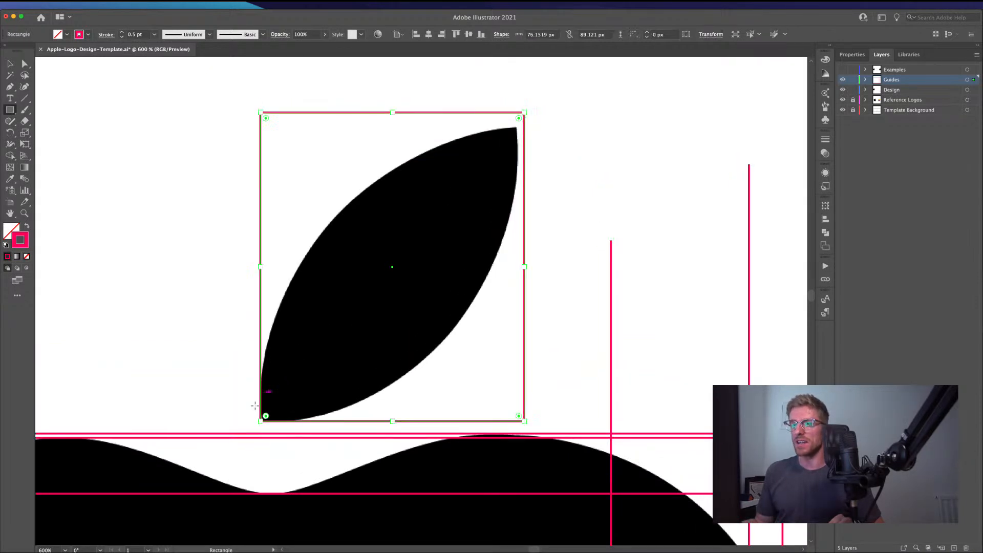
{"action": "left_click_drag", "start_coordinate": [260, 421], "coordinate": [256, 428]}
{"action": "scroll", "coordinate": [257, 424], "scroll_direction": "up", "scroll_amount": 2}
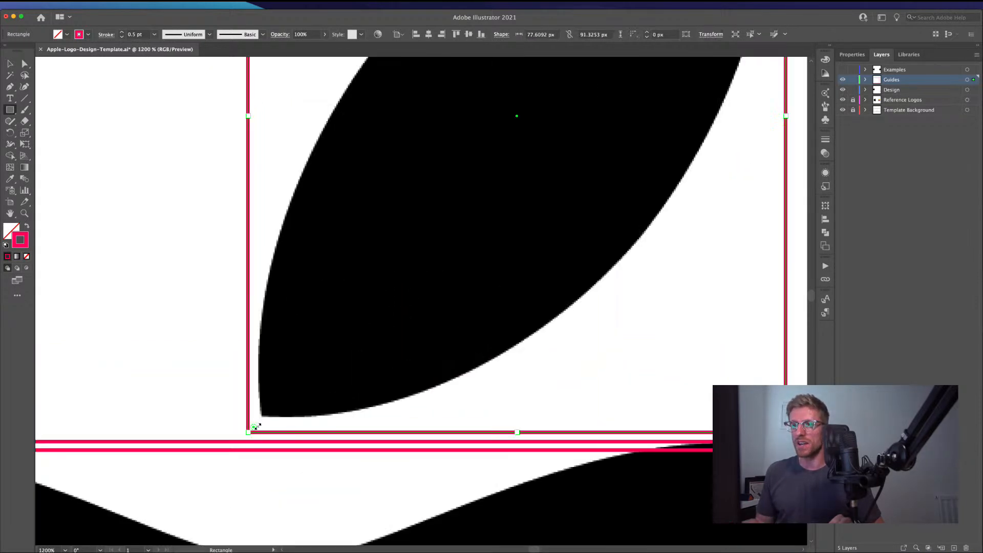
{"action": "scroll", "coordinate": [257, 424], "scroll_direction": "up", "scroll_amount": 1}
Step: Fit the rectangle's four sides to the leaf's outermost edges, making it about 75 × 85 px
{"action": "left_click_drag", "start_coordinate": [273, 160], "coordinate": [276, 289]}
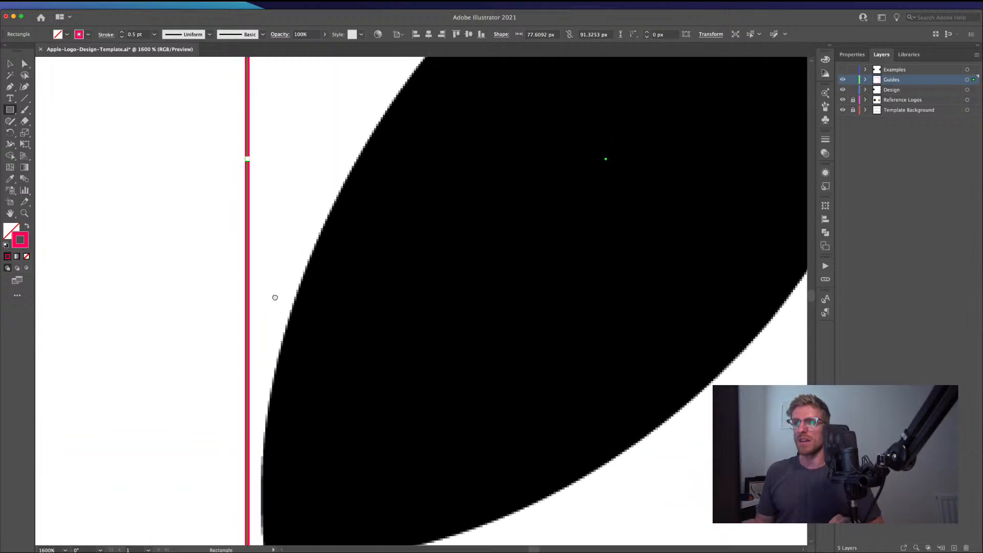
{"action": "scroll", "coordinate": [274, 295], "scroll_direction": "down", "scroll_amount": 1}
{"action": "left_click_drag", "start_coordinate": [248, 189], "coordinate": [258, 190]}
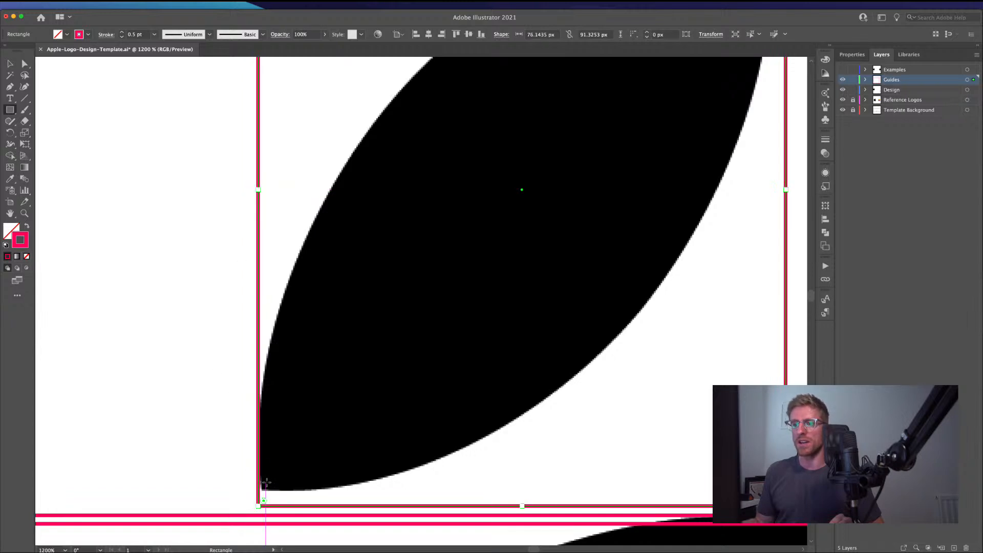
{"action": "left_click_drag", "start_coordinate": [521, 221], "coordinate": [288, 435]}
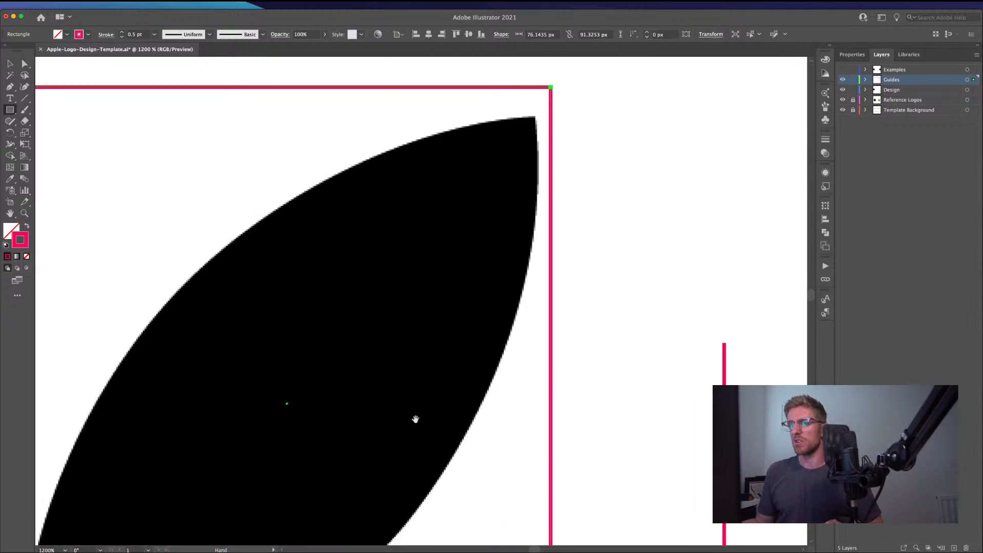
{"action": "left_click_drag", "start_coordinate": [480, 410], "coordinate": [448, 391]}
{"action": "left_click_drag", "start_coordinate": [519, 387], "coordinate": [509, 390]}
{"action": "left_click_drag", "start_coordinate": [252, 64], "coordinate": [253, 99]}
{"action": "left_click_drag", "start_coordinate": [294, 249], "coordinate": [296, 91]}
{"action": "left_click_drag", "start_coordinate": [272, 348], "coordinate": [397, 226]}
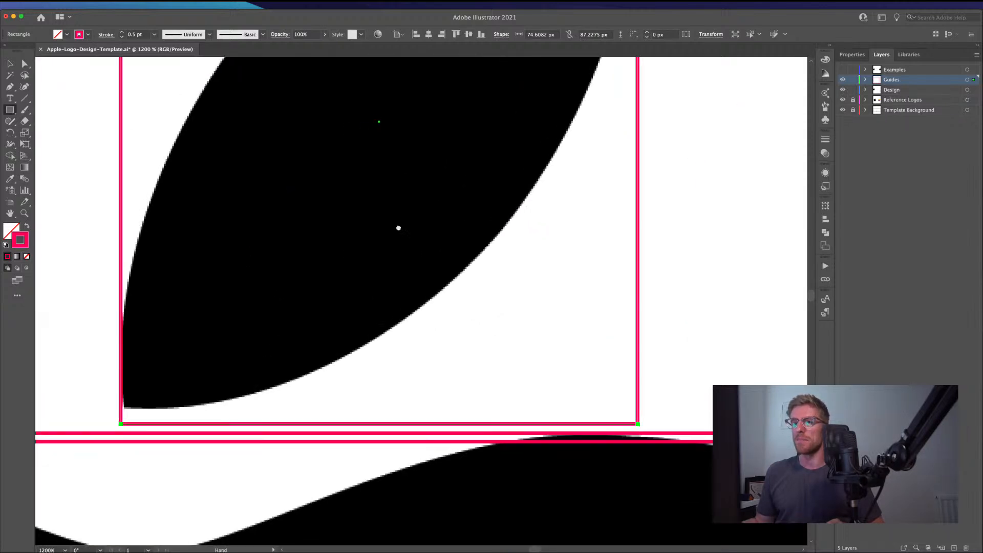
{"action": "left_click_drag", "start_coordinate": [382, 424], "coordinate": [382, 409]}
{"action": "left_click_drag", "start_coordinate": [89, 225], "coordinate": [207, 283]}
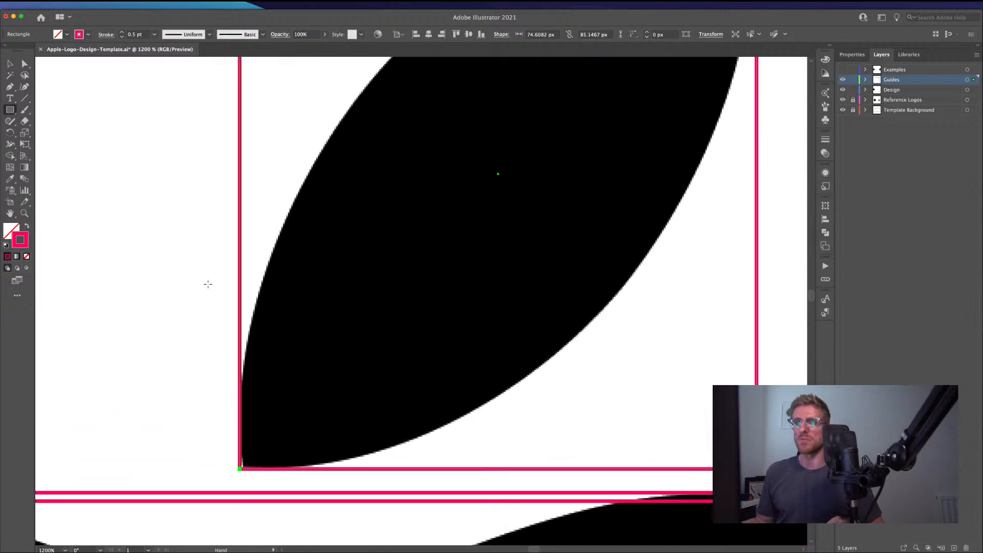
Step: Deselect the rectangle and draw a vertical line about 88 px long beside the leaf's left edge
{"action": "scroll", "coordinate": [207, 283], "scroll_direction": "up", "scroll_amount": 1}
{"action": "scroll", "coordinate": [208, 283], "scroll_direction": "down", "scroll_amount": 2}
{"action": "left_click_drag", "start_coordinate": [209, 235], "coordinate": [225, 319]}
{"action": "left_click", "coordinate": [10, 64]}
{"action": "left_click", "coordinate": [190, 101]}
{"action": "key", "text": "backslash"}
{"action": "left_click_drag", "start_coordinate": [205, 89], "coordinate": [205, 497]}
{"action": "key", "text": "v"}
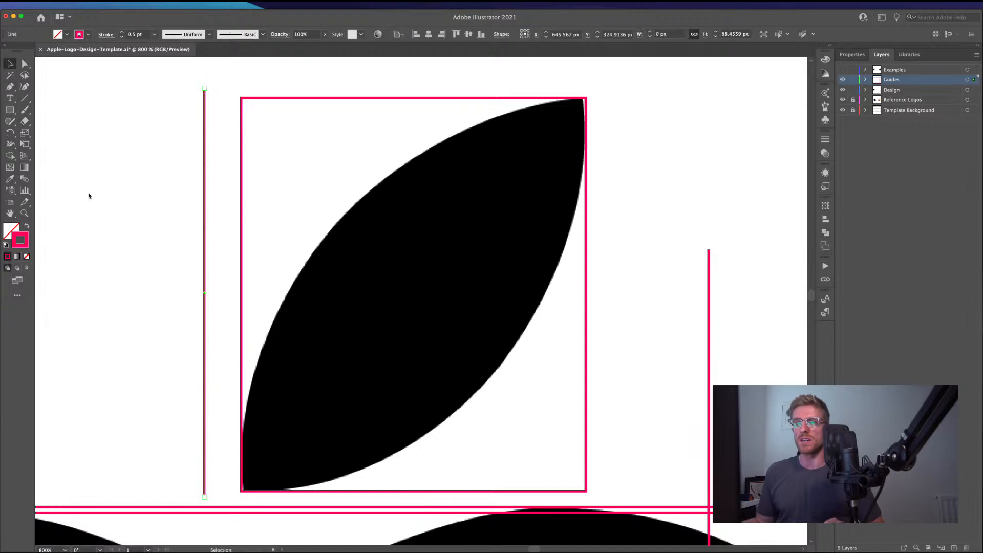
Step: Move the vertical line onto the leaf's lower tip, just inside the rectangle's left side
{"action": "scroll", "coordinate": [171, 268], "scroll_direction": "down", "scroll_amount": 5}
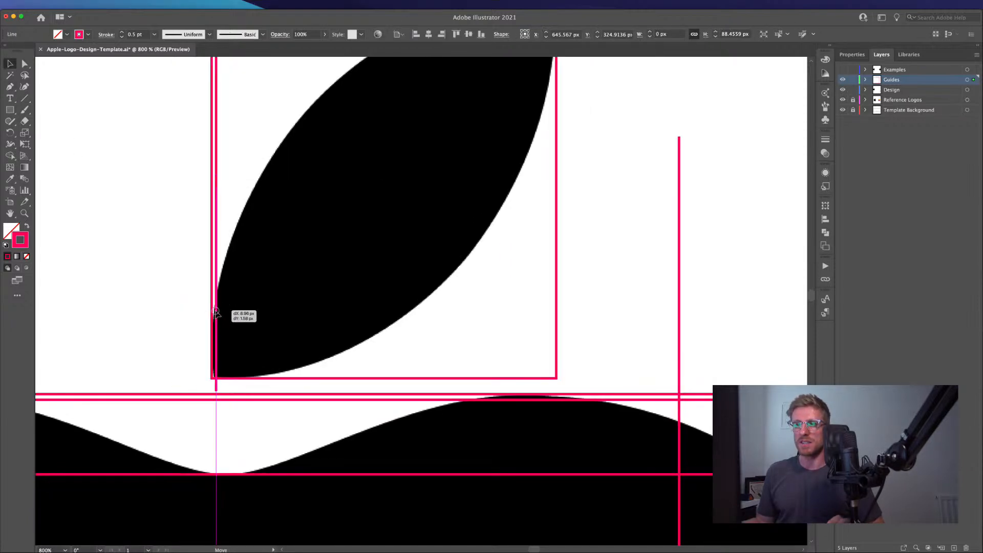
{"action": "scroll", "coordinate": [218, 314], "scroll_direction": "up", "scroll_amount": 6}
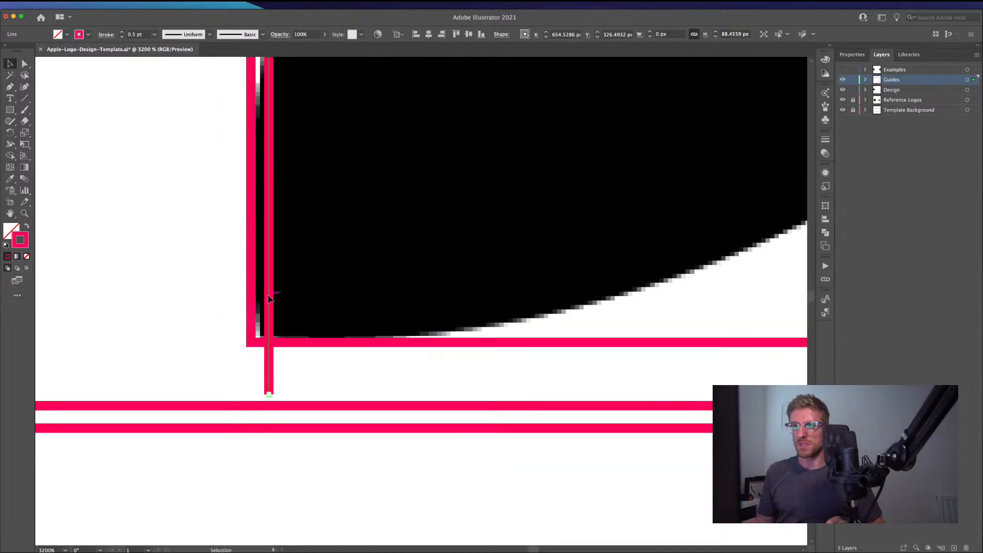
{"action": "left_click_drag", "start_coordinate": [270, 298], "coordinate": [267, 297]}
{"action": "scroll", "coordinate": [269, 220], "scroll_direction": "down", "scroll_amount": 6}
{"action": "left_click_drag", "start_coordinate": [297, 141], "coordinate": [216, 385]}
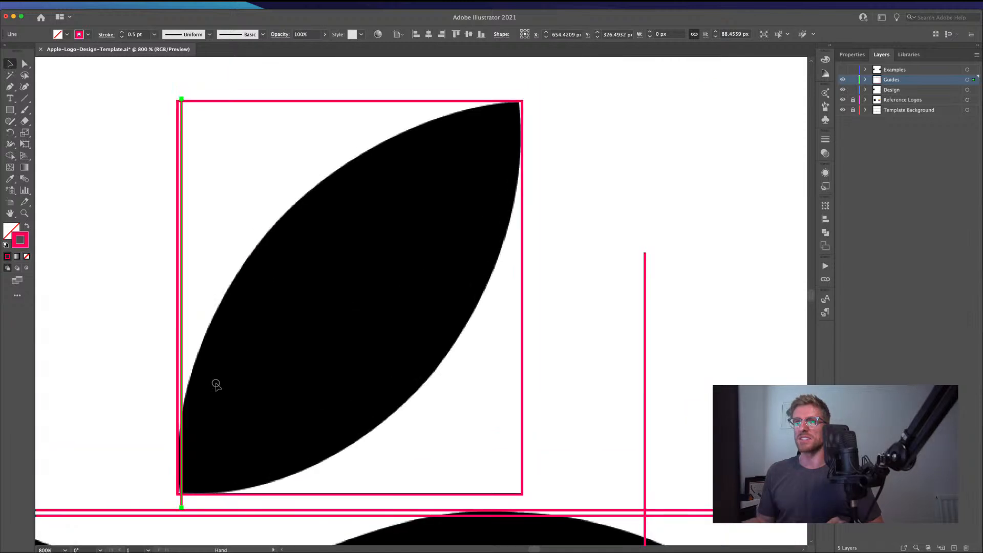
Step: Duplicate the short vertical line across the leaf and align the copy with the leaf's upper tip
{"action": "left_click_drag", "start_coordinate": [182, 85], "coordinate": [180, 106]}
{"action": "left_click_drag", "start_coordinate": [181, 141], "coordinate": [518, 135]}
{"action": "scroll", "coordinate": [518, 105], "scroll_direction": "up", "scroll_amount": 3}
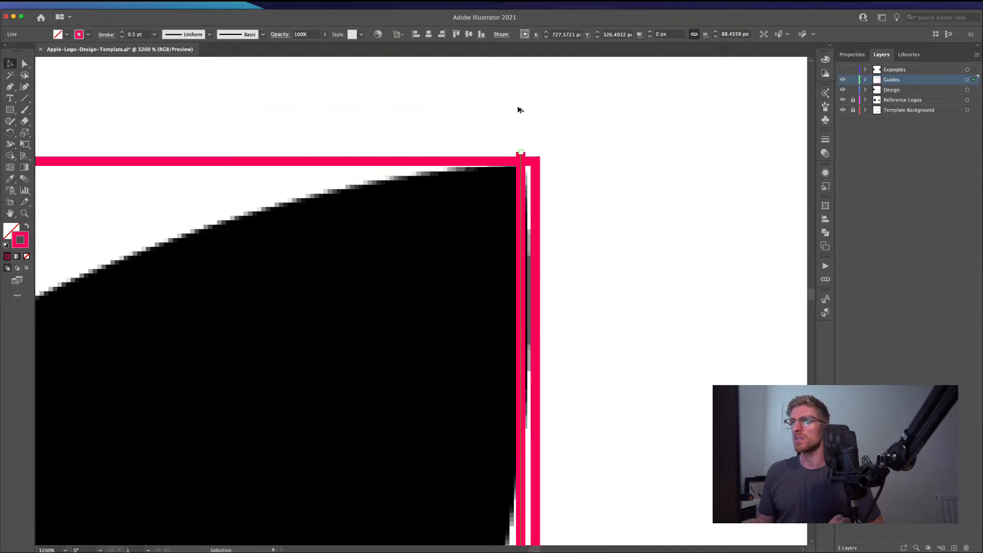
{"action": "left_click_drag", "start_coordinate": [520, 193], "coordinate": [518, 194]}
{"action": "scroll", "coordinate": [431, 209], "scroll_direction": "down", "scroll_amount": 1}
{"action": "scroll", "coordinate": [432, 210], "scroll_direction": "down", "scroll_amount": 3}
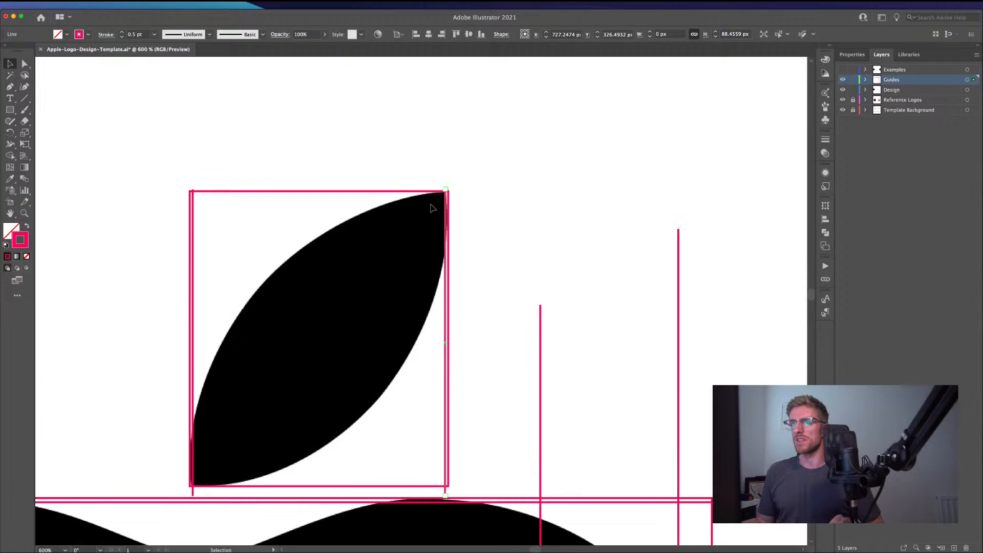
{"action": "scroll", "coordinate": [431, 208], "scroll_direction": "down", "scroll_amount": 1}
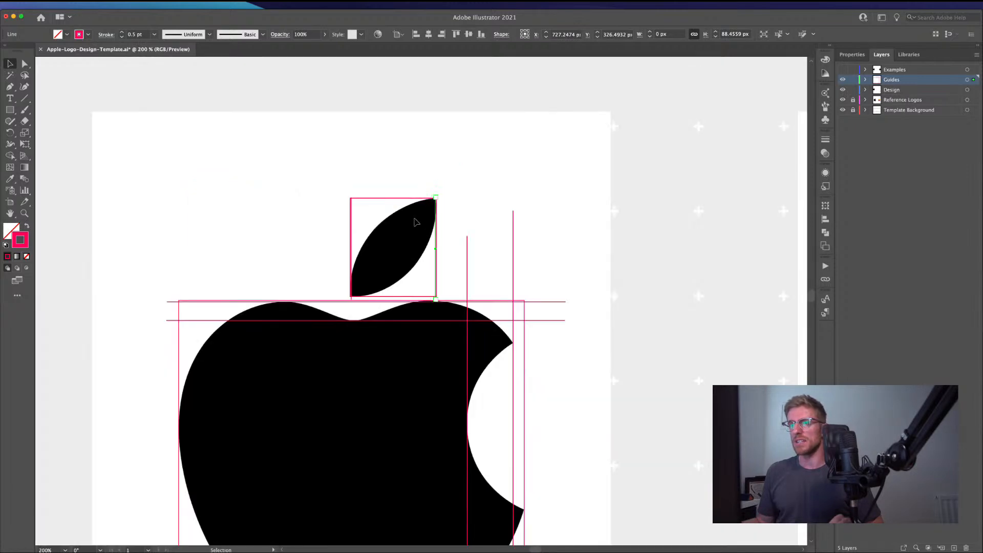
{"action": "left_click_drag", "start_coordinate": [340, 259], "coordinate": [323, 145]}
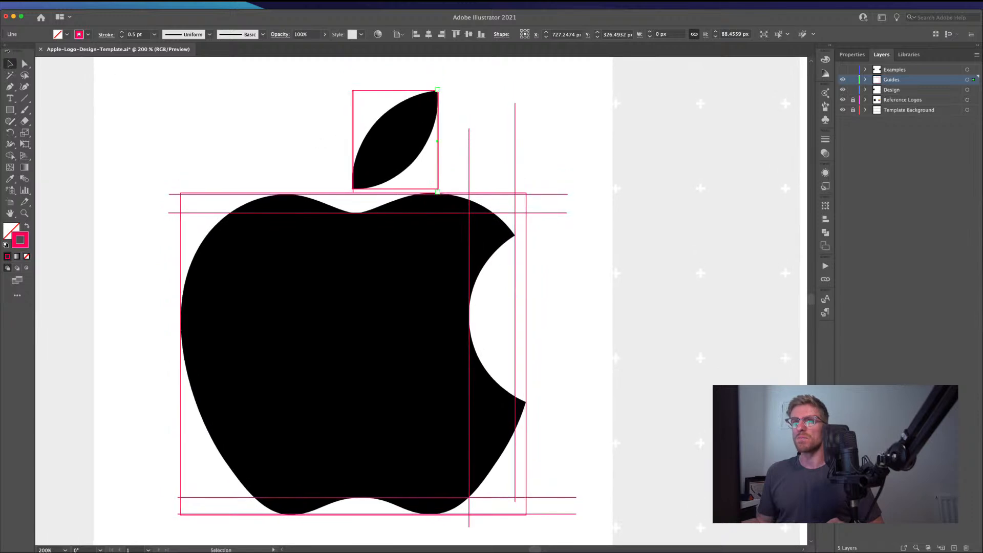
Step: Deselect the leaf guide line, lock the Guides layer and make the Design layer active
{"action": "left_click", "coordinate": [219, 105]}
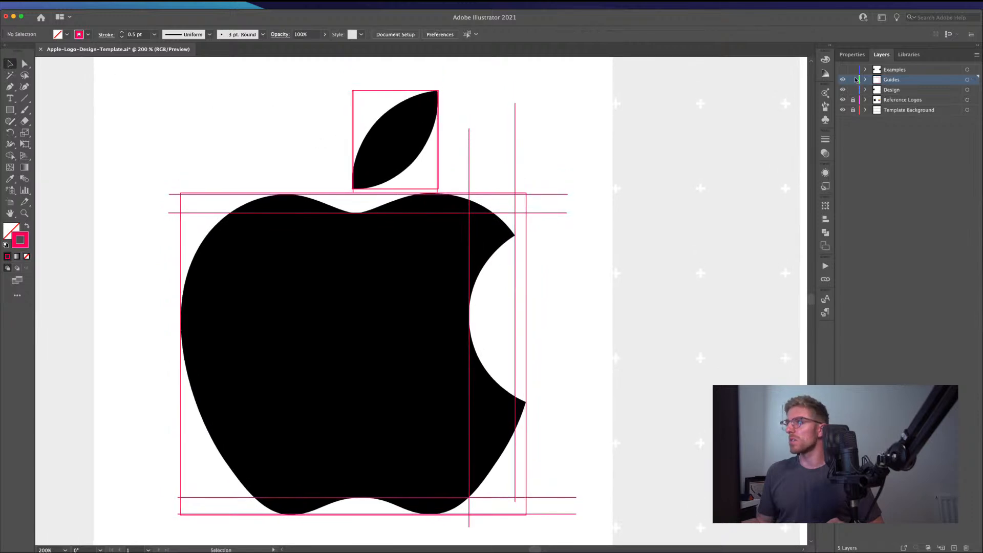
{"action": "left_click", "coordinate": [908, 90]}
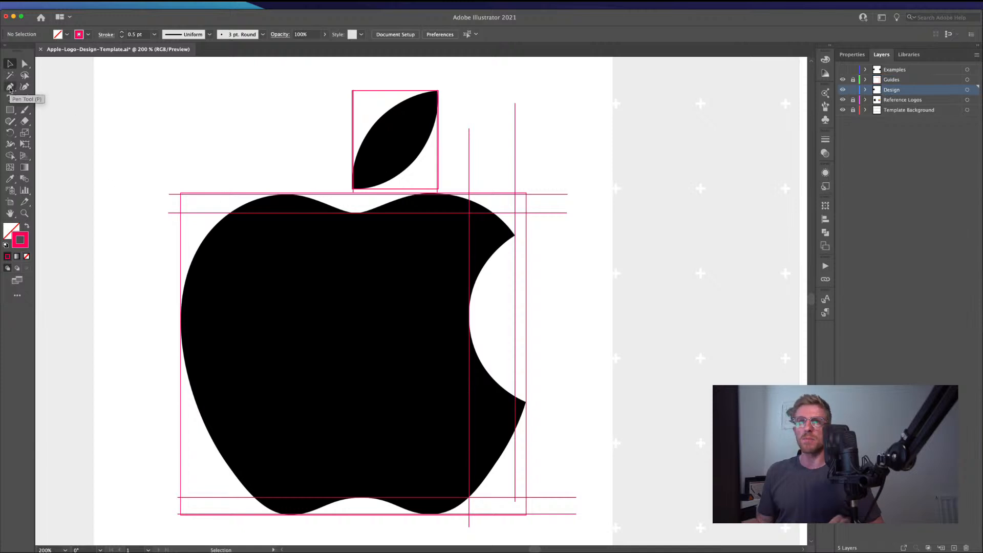
Step: Set up the Pen tool with a 1 pt stroke in cyan #23e3e8
{"action": "left_click", "coordinate": [10, 87]}
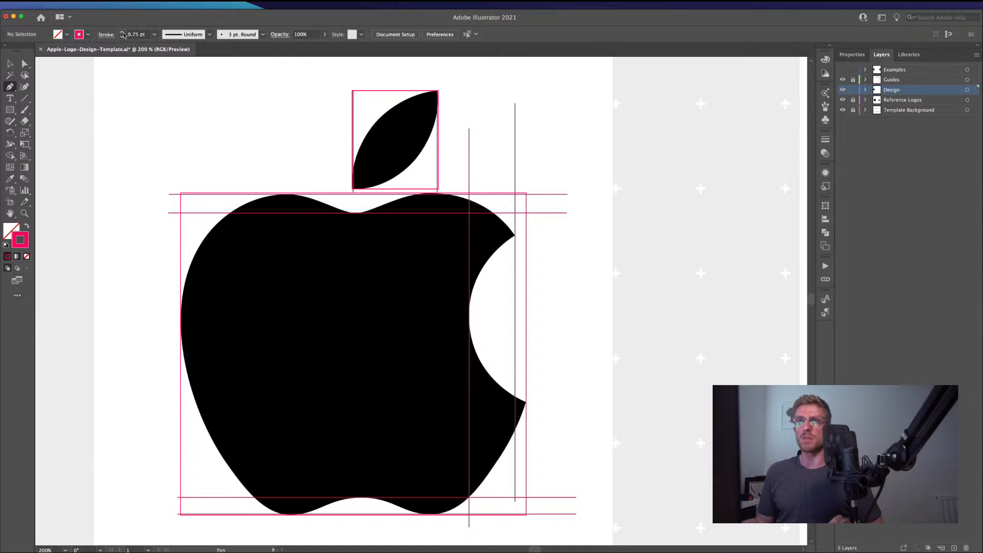
{"action": "double_click", "coordinate": [22, 238]}
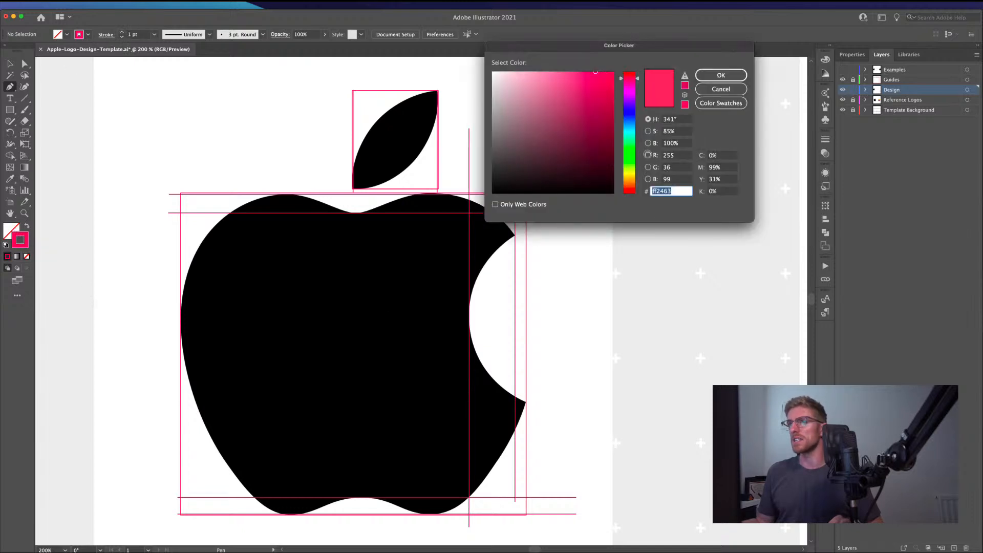
{"action": "type", "text": "27ebff"}
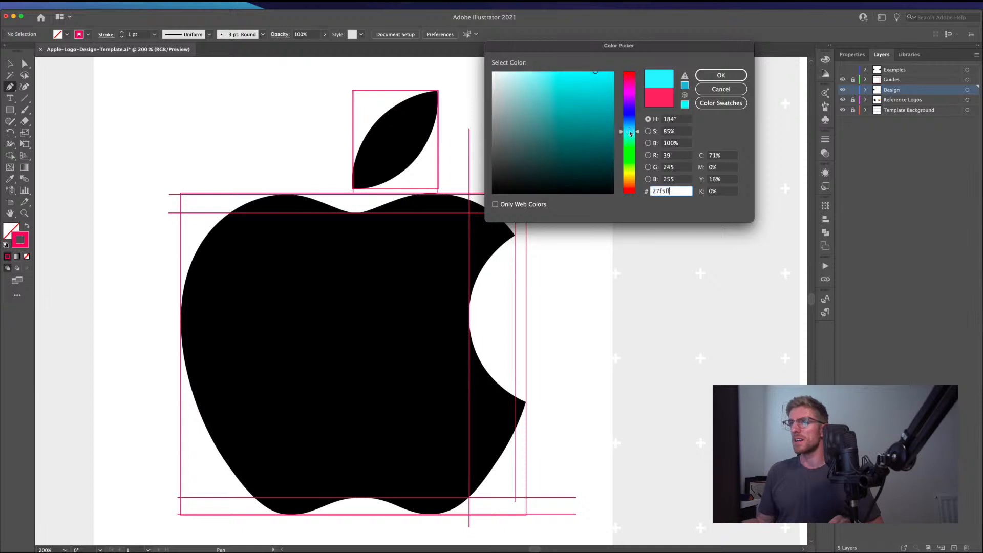
{"action": "left_click", "coordinate": [595, 84]}
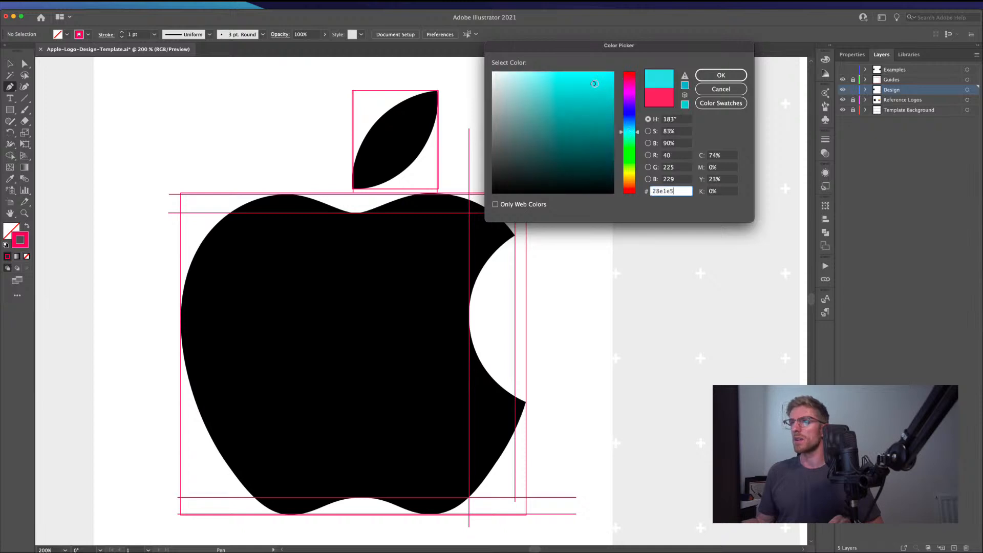
{"action": "left_click", "coordinate": [719, 73]}
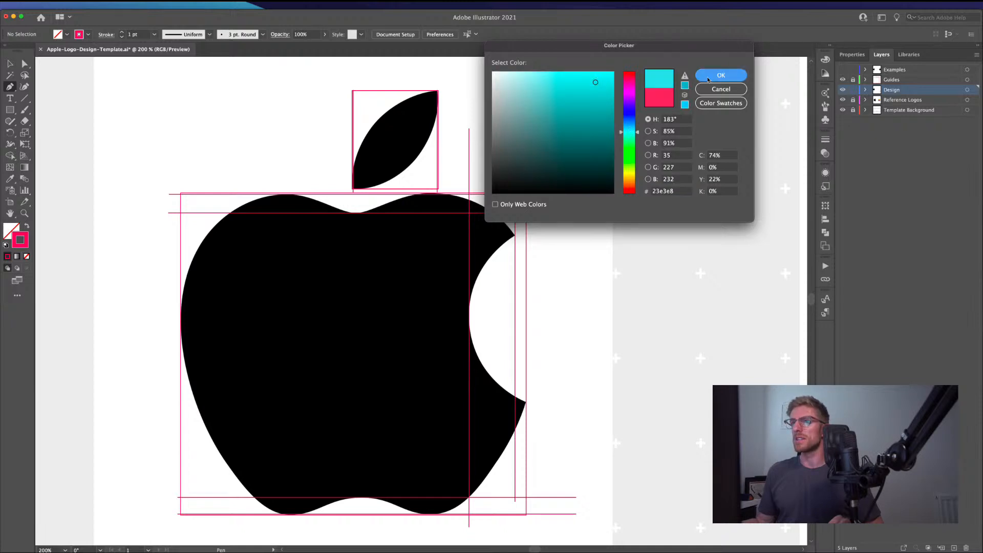
Step: Start a Pen path with a corner anchor exactly on the upper tip of the apple's bite
{"action": "key", "text": "super+plus"}
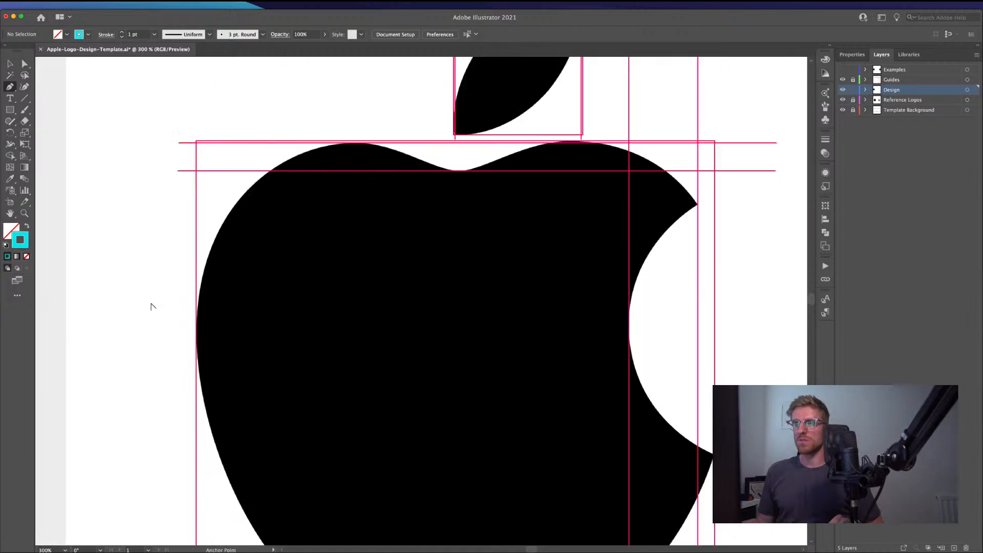
{"action": "left_click_drag", "start_coordinate": [448, 198], "coordinate": [331, 296]}
{"action": "scroll", "coordinate": [452, 233], "scroll_direction": "up", "scroll_amount": 2}
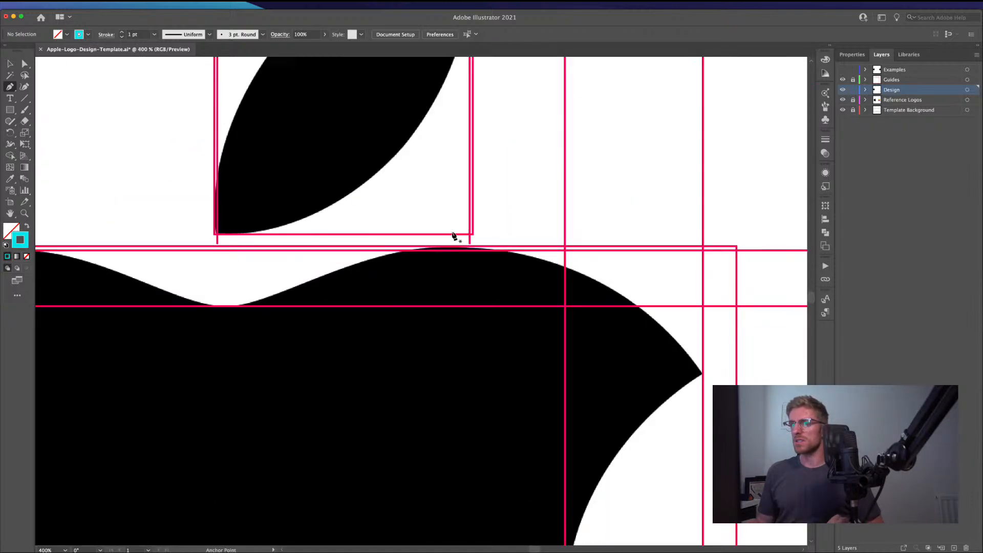
{"action": "scroll", "coordinate": [452, 233], "scroll_direction": "down", "scroll_amount": 1}
{"action": "left_click_drag", "start_coordinate": [625, 332], "coordinate": [504, 304]}
{"action": "scroll", "coordinate": [504, 304], "scroll_direction": "up", "scroll_amount": 3}
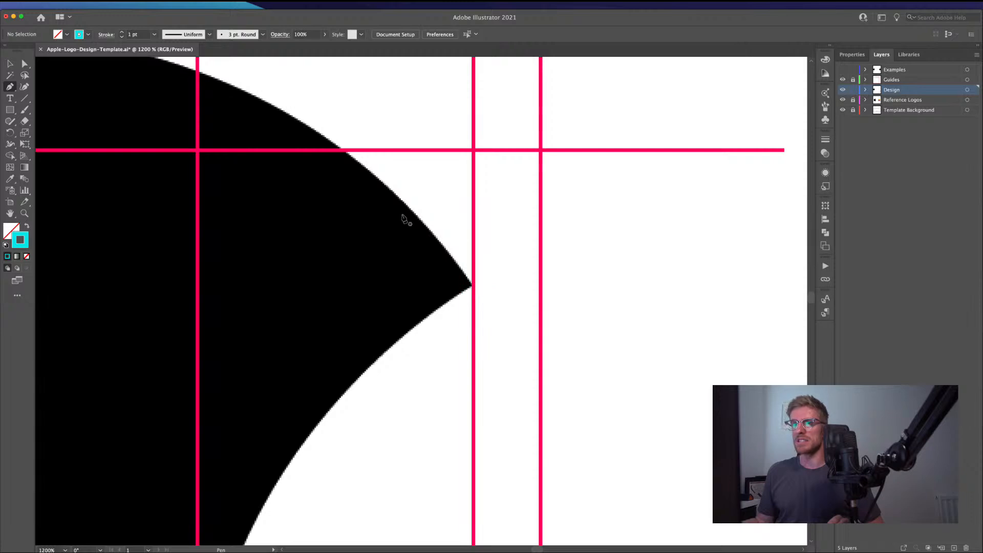
{"action": "left_click", "coordinate": [473, 286]}
Step: Curve the path from the bite's upper tip to the crest of the right upper lobe, with horizontal handles following the edge
{"action": "left_click_drag", "start_coordinate": [258, 196], "coordinate": [599, 277]}
{"action": "scroll", "coordinate": [552, 256], "scroll_direction": "up", "scroll_amount": 1}
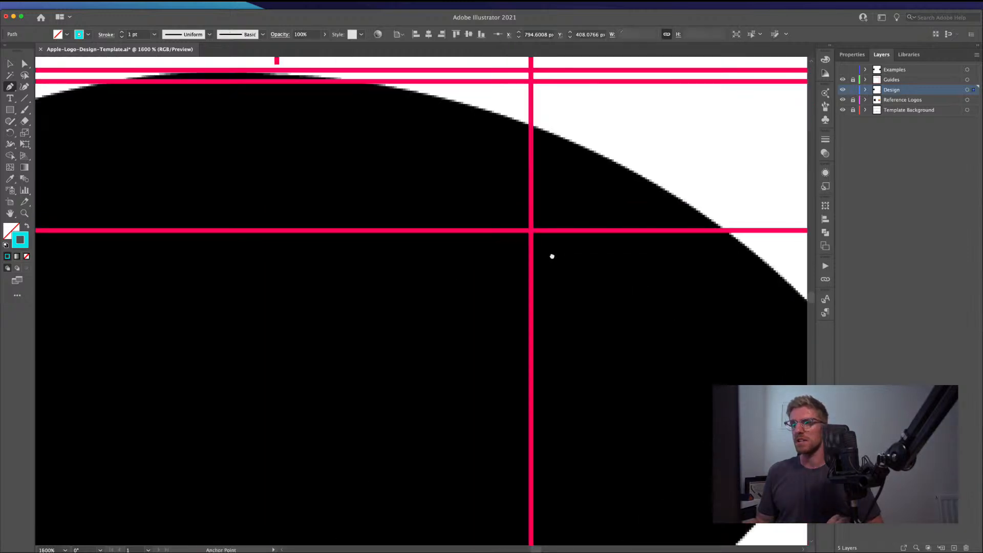
{"action": "scroll", "coordinate": [552, 256], "scroll_direction": "down", "scroll_amount": 2}
{"action": "left_click_drag", "start_coordinate": [486, 211], "coordinate": [519, 215]}
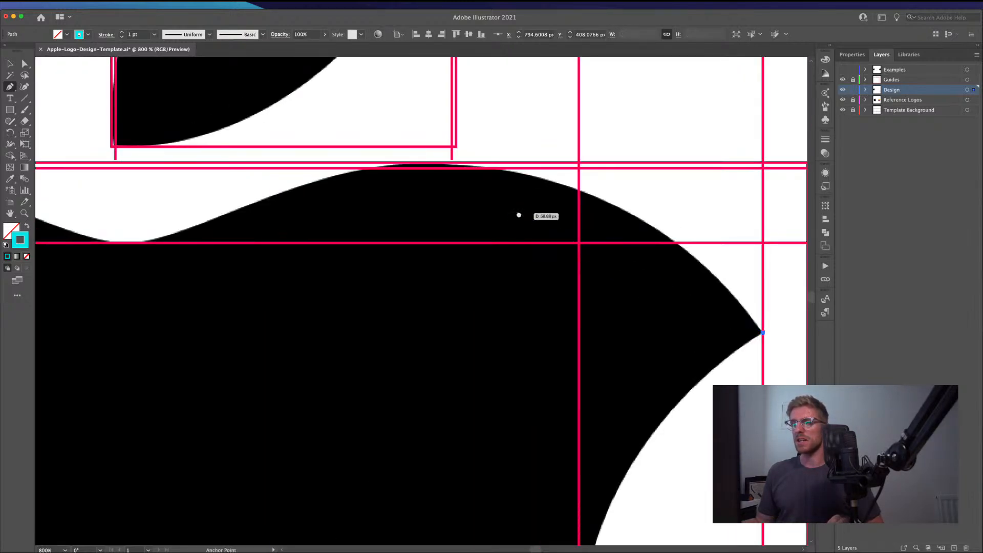
{"action": "scroll", "coordinate": [518, 215], "scroll_direction": "down", "scroll_amount": 1}
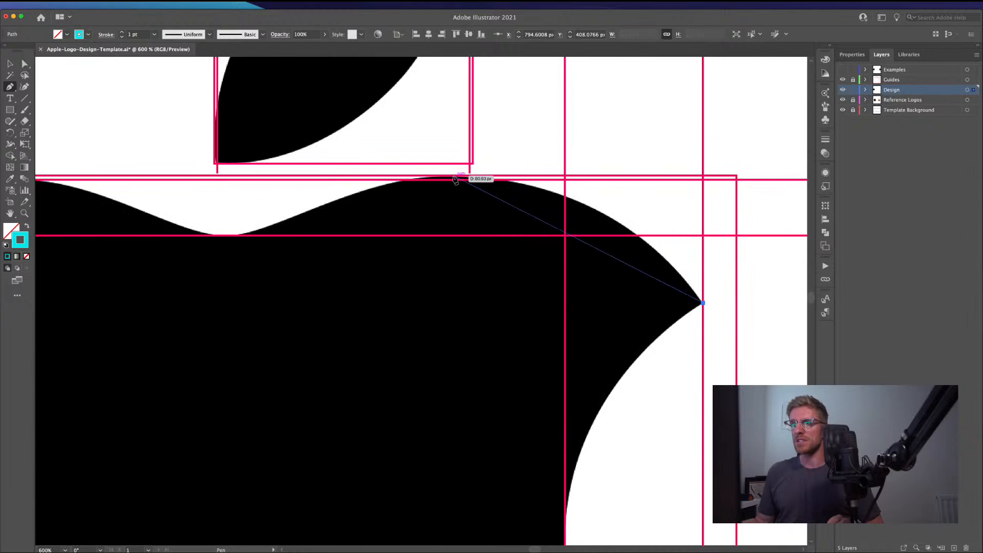
{"action": "left_click_drag", "start_coordinate": [454, 177], "coordinate": [283, 176]}
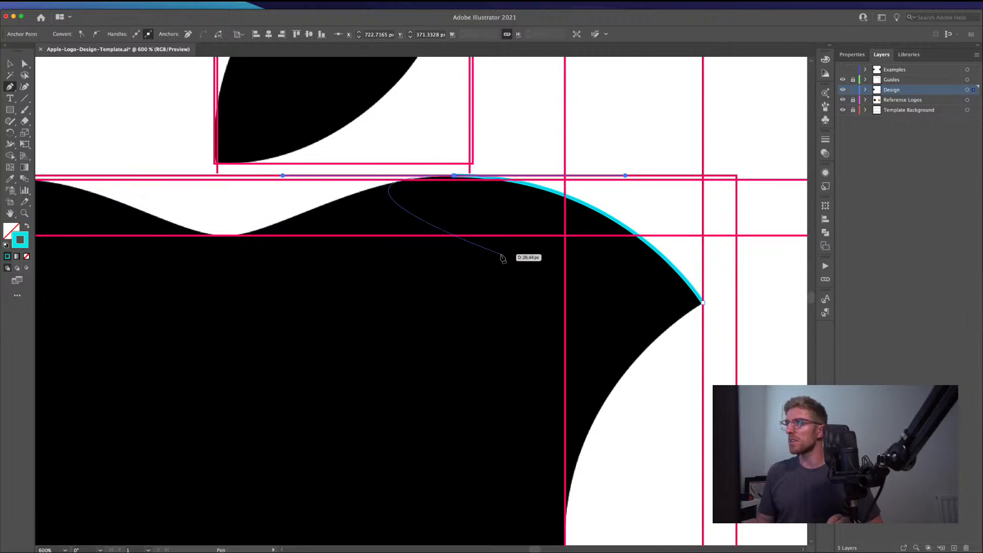
Step: Trace through the top dip to the left lobe's crest with smooth anchors, shortening the right crest's handle to fit the edge
{"action": "scroll", "coordinate": [369, 241], "scroll_direction": "left", "scroll_amount": 5}
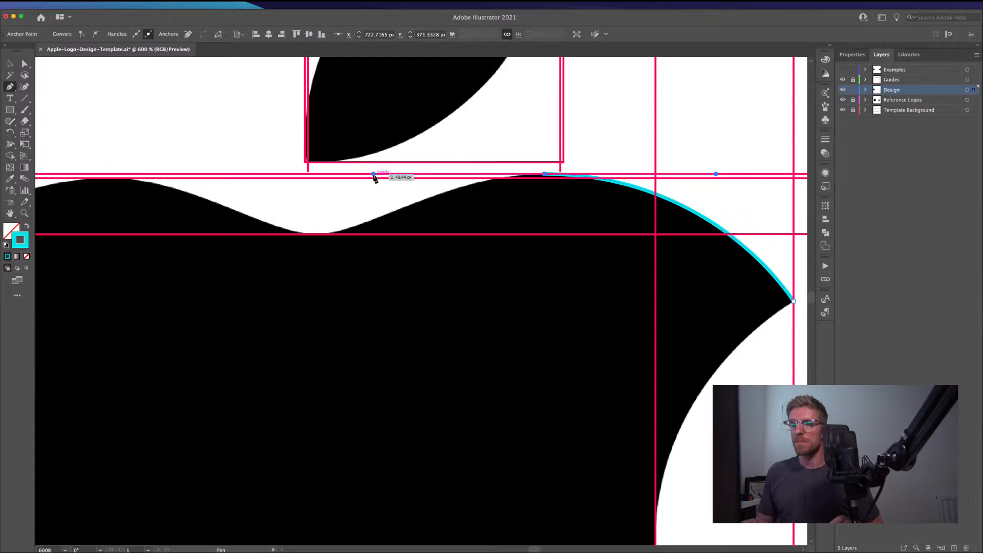
{"action": "key", "text": "super"}
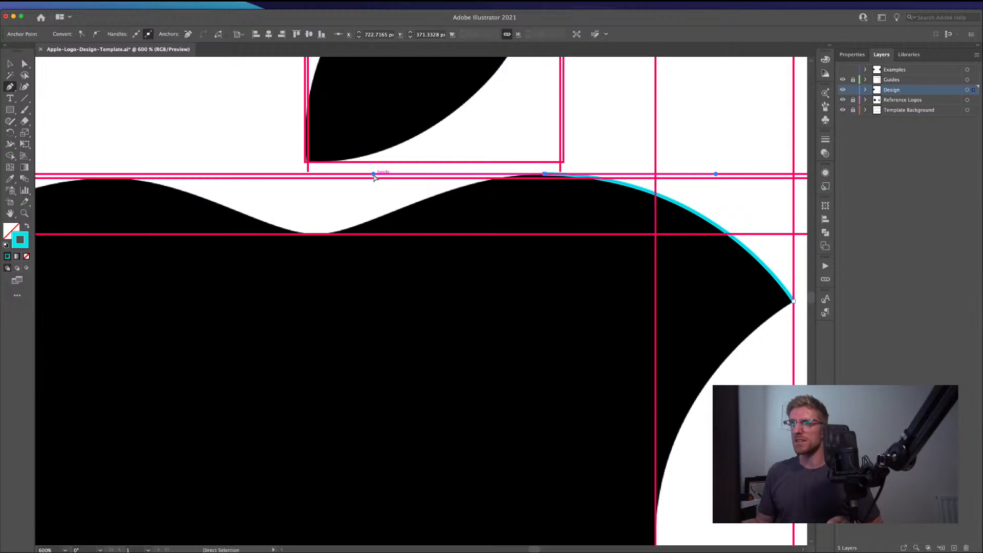
{"action": "left_click_drag", "start_coordinate": [373, 175], "coordinate": [435, 178]}
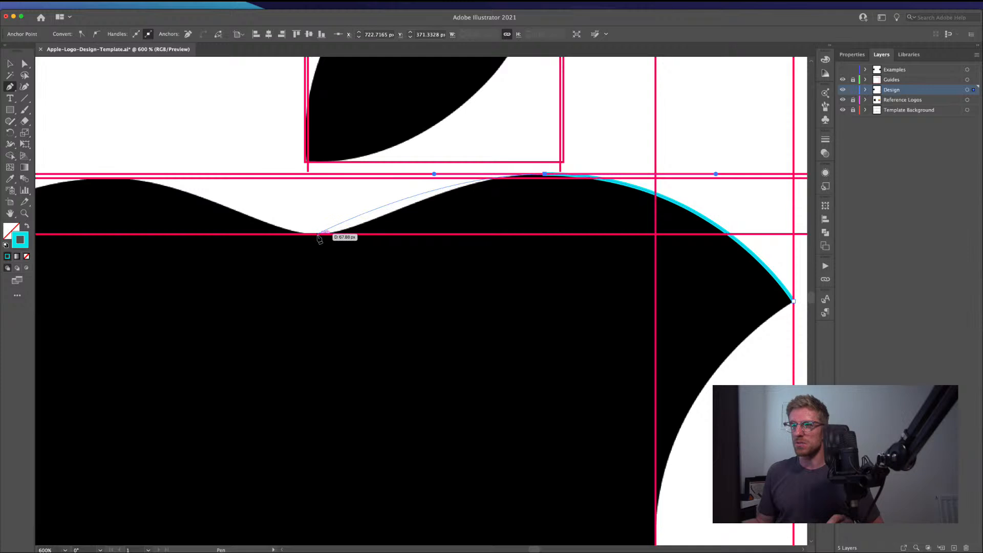
{"action": "left_click_drag", "start_coordinate": [317, 236], "coordinate": [285, 239]}
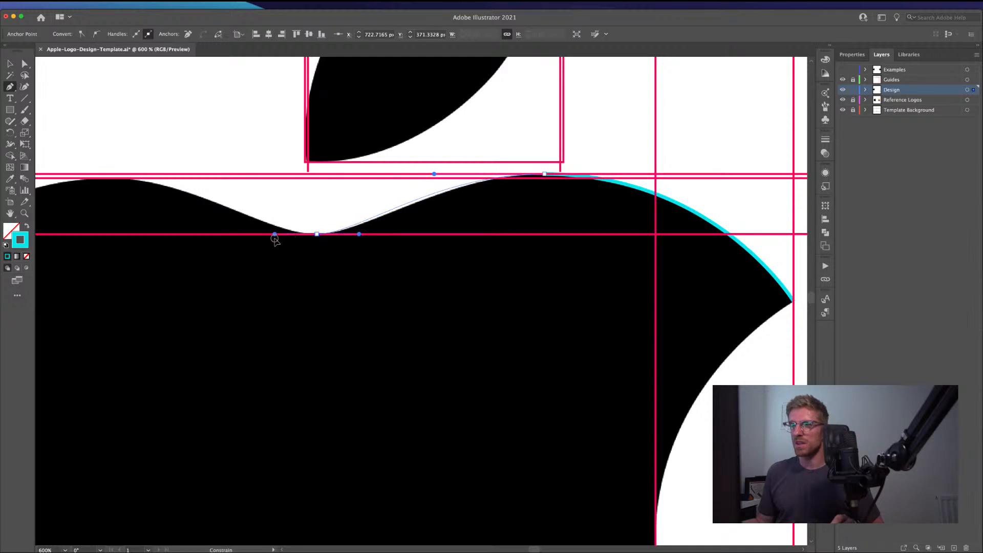
{"action": "left_click_drag", "start_coordinate": [268, 239], "coordinate": [269, 239]}
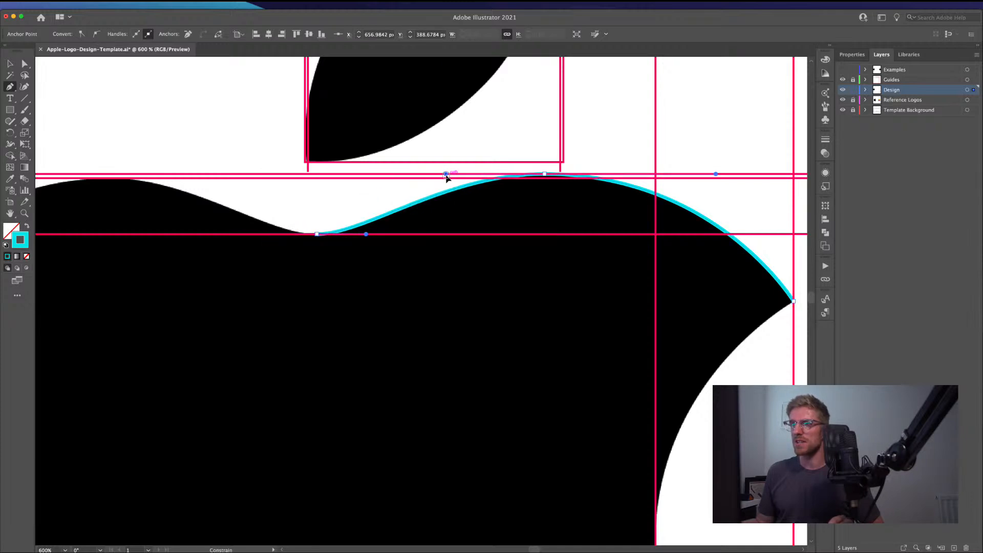
{"action": "scroll", "coordinate": [347, 219], "scroll_direction": "left", "scroll_amount": 5}
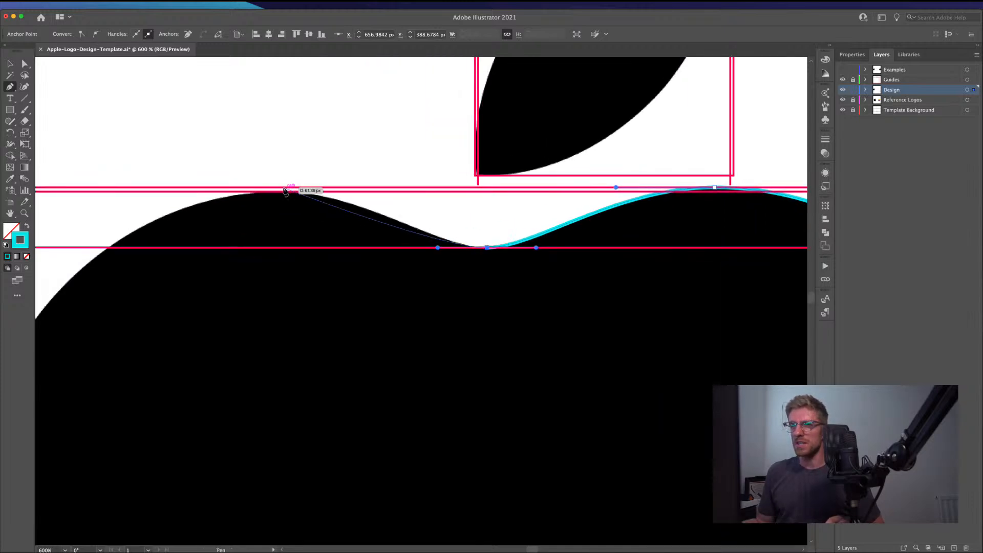
{"action": "left_click_drag", "start_coordinate": [279, 192], "coordinate": [216, 200]}
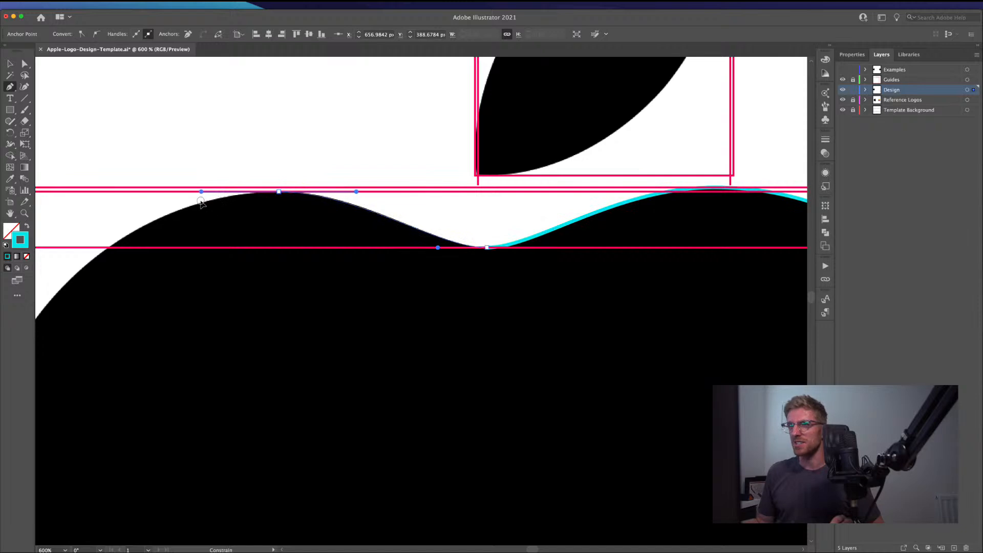
Step: Curve the path down to the apple's leftmost edge with vertical handles, and lengthen the left crest's handle to match the outline
{"action": "scroll", "coordinate": [285, 325], "scroll_direction": "left", "scroll_amount": 8}
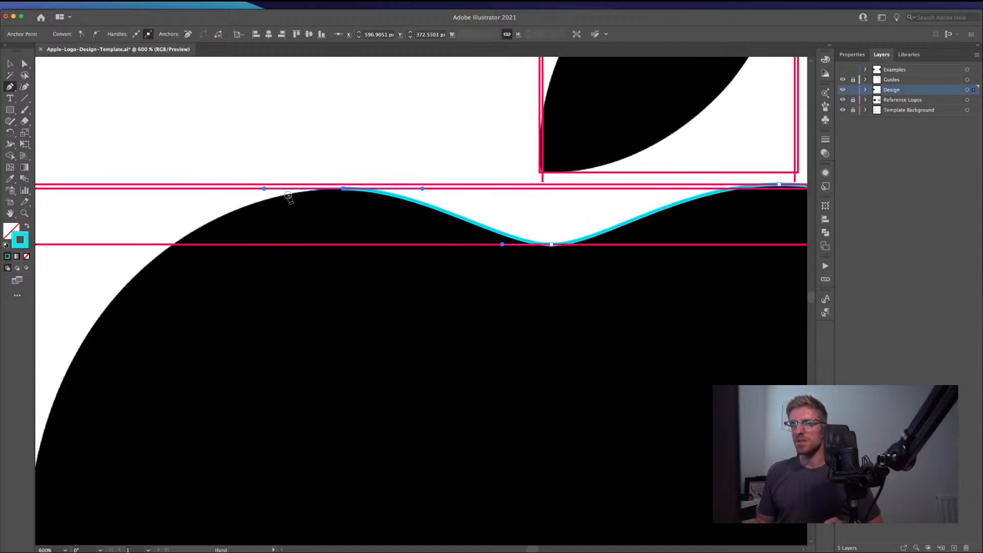
{"action": "left_click_drag", "start_coordinate": [285, 325], "coordinate": [316, 268]}
{"action": "scroll", "coordinate": [310, 272], "scroll_direction": "down", "scroll_amount": 2}
{"action": "scroll", "coordinate": [310, 272], "scroll_direction": "up", "scroll_amount": 1}
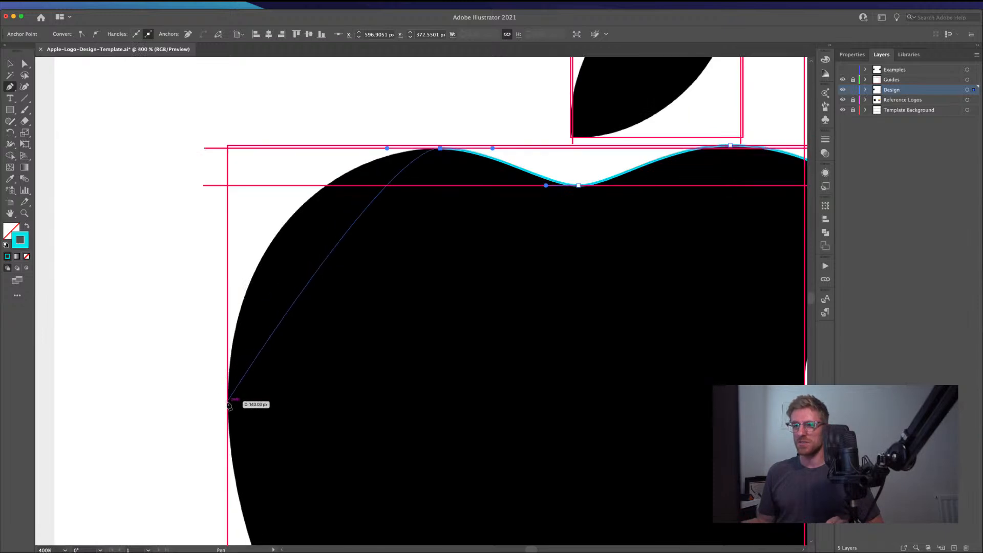
{"action": "left_click_drag", "start_coordinate": [229, 403], "coordinate": [234, 356]}
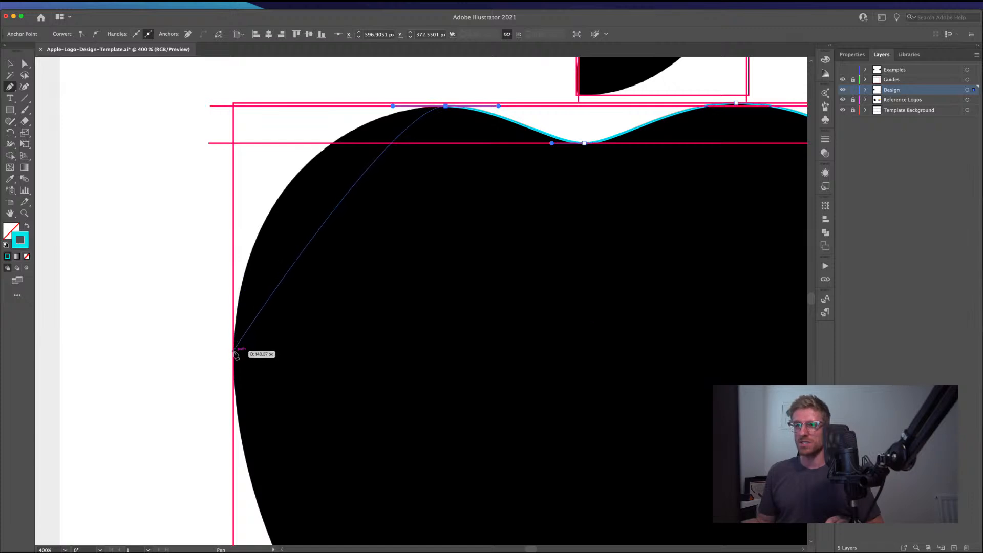
{"action": "left_click_drag", "start_coordinate": [234, 351], "coordinate": [231, 522]}
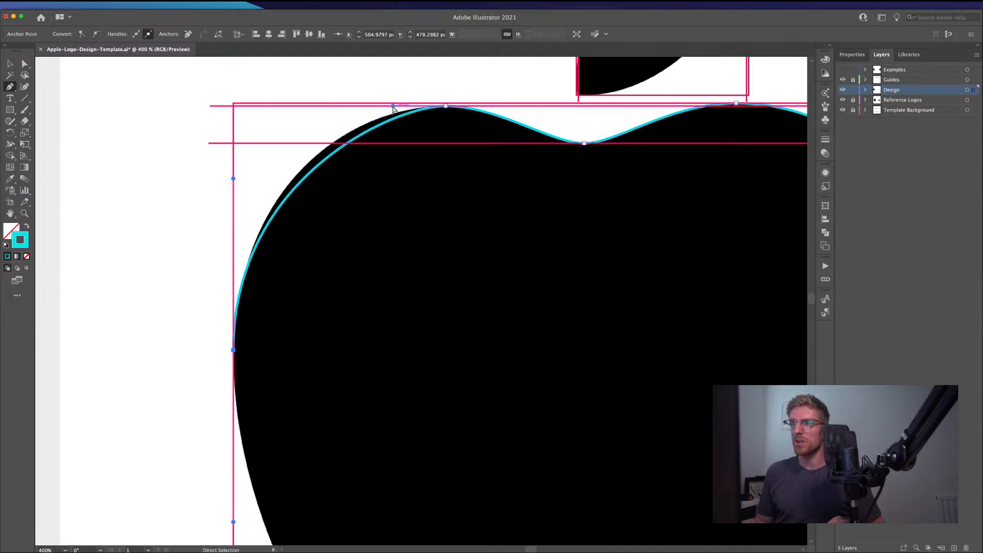
{"action": "left_click_drag", "start_coordinate": [393, 107], "coordinate": [360, 110]}
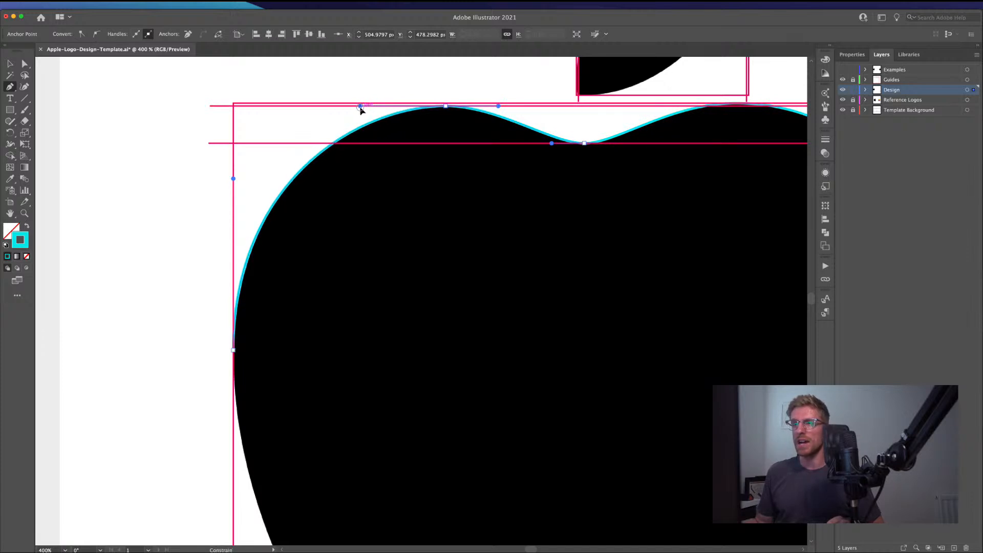
{"action": "left_click_drag", "start_coordinate": [361, 110], "coordinate": [361, 110]}
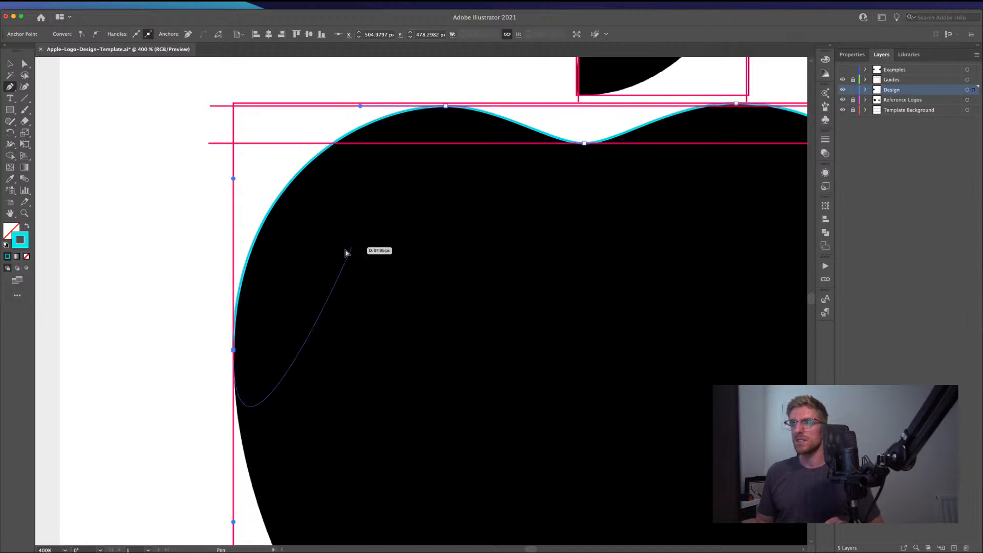
Step: Continue the path down the apple's left side to a smooth anchor at the lowest point of the left bottom lobe
{"action": "left_click_drag", "start_coordinate": [292, 404], "coordinate": [272, 128]}
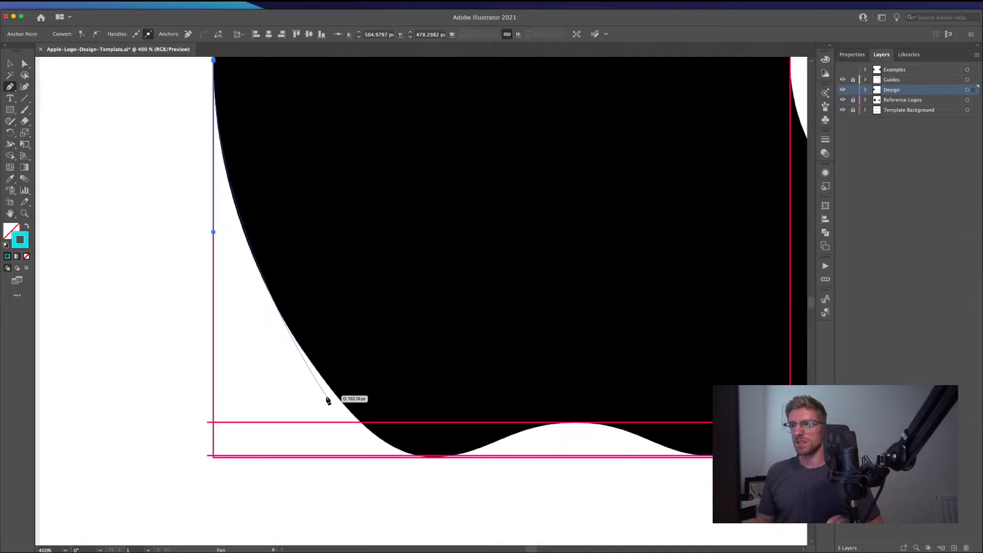
{"action": "scroll", "coordinate": [427, 458], "scroll_direction": "up", "scroll_amount": 4}
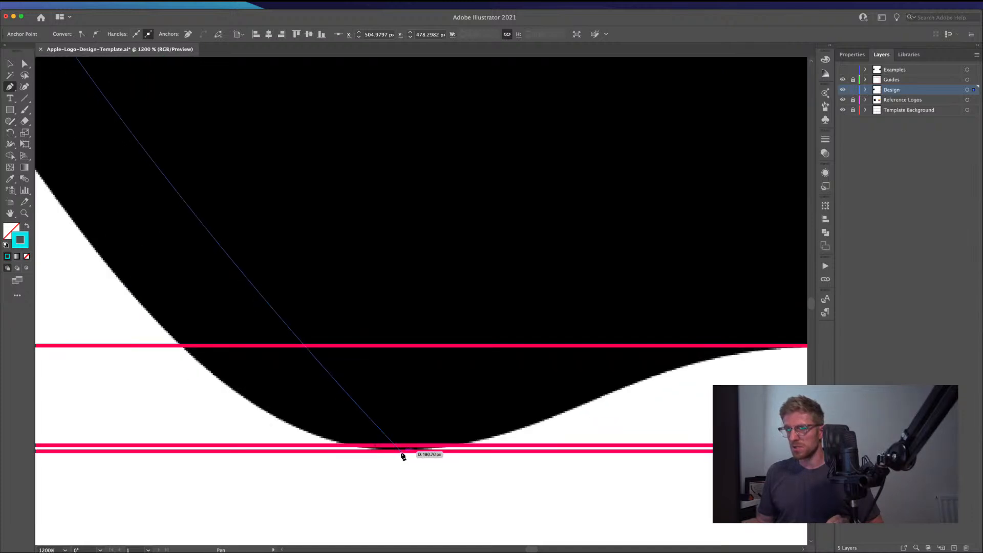
{"action": "left_click_drag", "start_coordinate": [400, 451], "coordinate": [692, 456]}
Step: Lengthen the upper handle and shorten the lower handle of the left-side segment so the curve follows the apple's edge
{"action": "key", "text": "super+minus"}
{"action": "left_click_drag", "start_coordinate": [248, 300], "coordinate": [481, 447]}
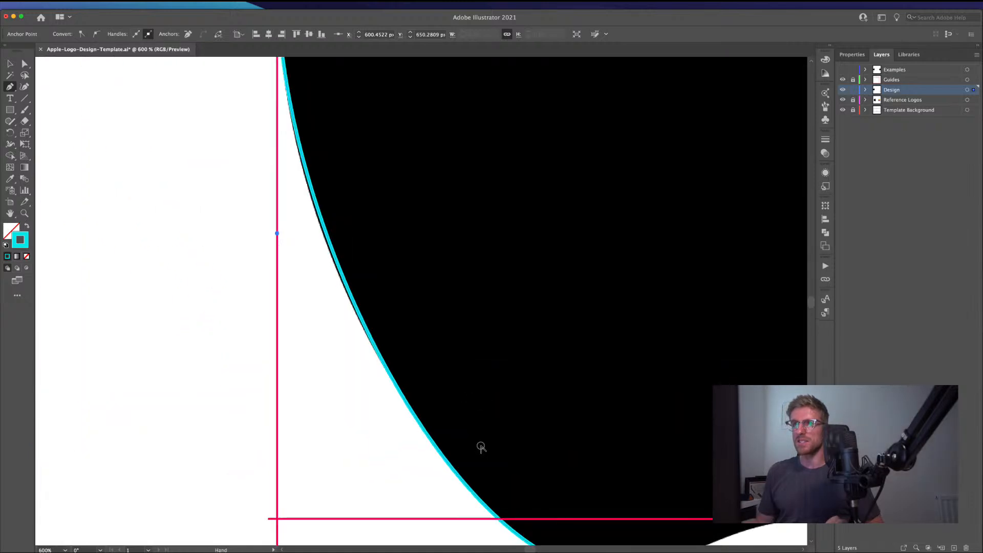
{"action": "left_click_drag", "start_coordinate": [275, 235], "coordinate": [276, 262]}
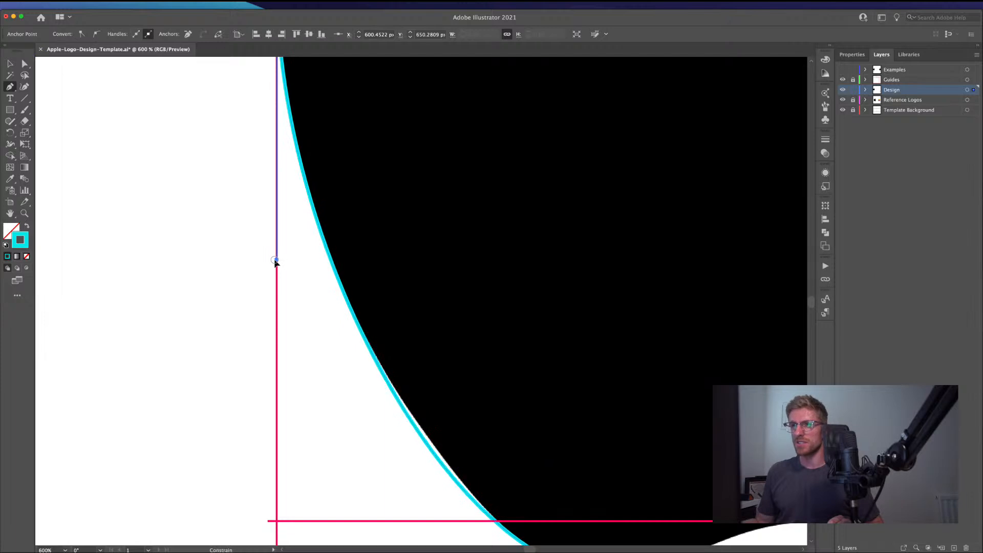
{"action": "left_click_drag", "start_coordinate": [372, 369], "coordinate": [311, 257]}
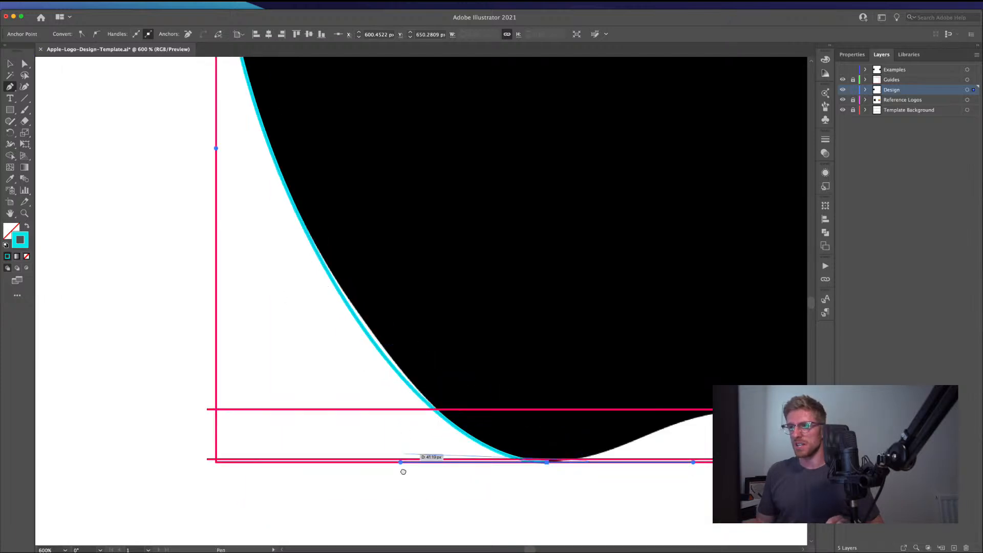
{"action": "left_click_drag", "start_coordinate": [400, 463], "coordinate": [413, 468]}
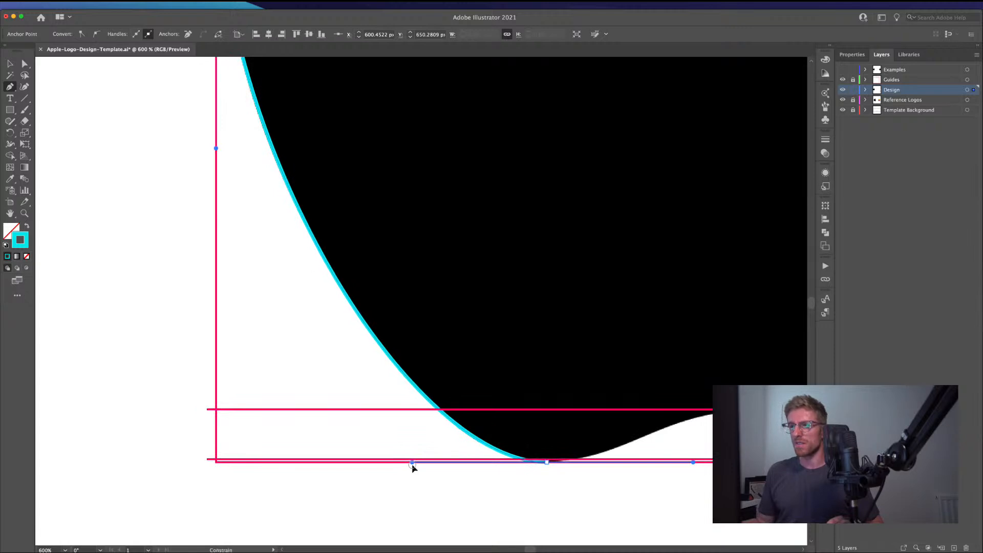
Step: Extend the path to a smooth anchor on the bottom dip's peak, and shorten the left bottom lobe's handle to fit the edge
{"action": "left_click_drag", "start_coordinate": [551, 424], "coordinate": [292, 404]}
{"action": "mouse_move", "coordinate": [474, 416]}
{"action": "left_mouse_down"}
{"action": "mouse_move", "coordinate": [330, 400]}
{"action": "mouse_move", "coordinate": [573, 396]}
{"action": "left_mouse_up"}
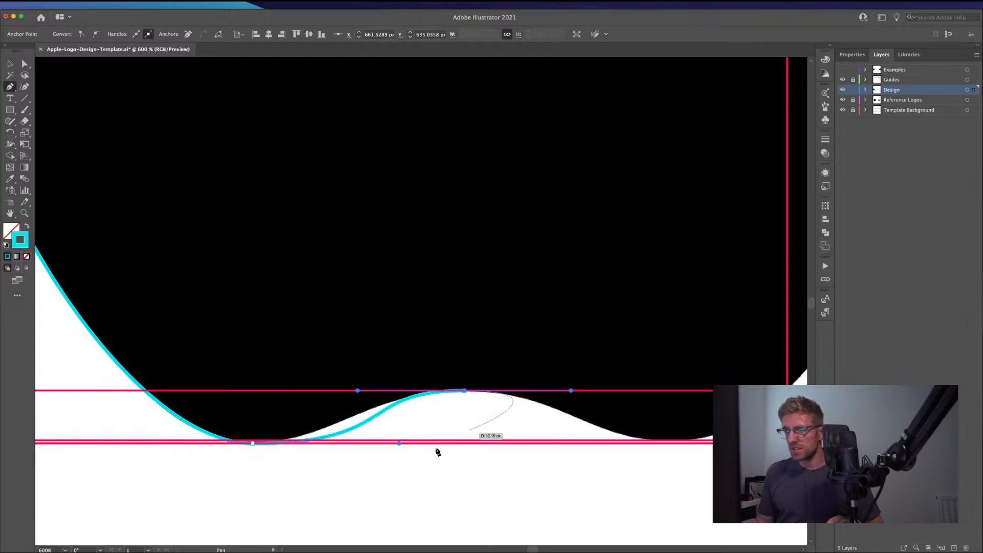
{"action": "left_click_drag", "start_coordinate": [400, 443], "coordinate": [339, 447]}
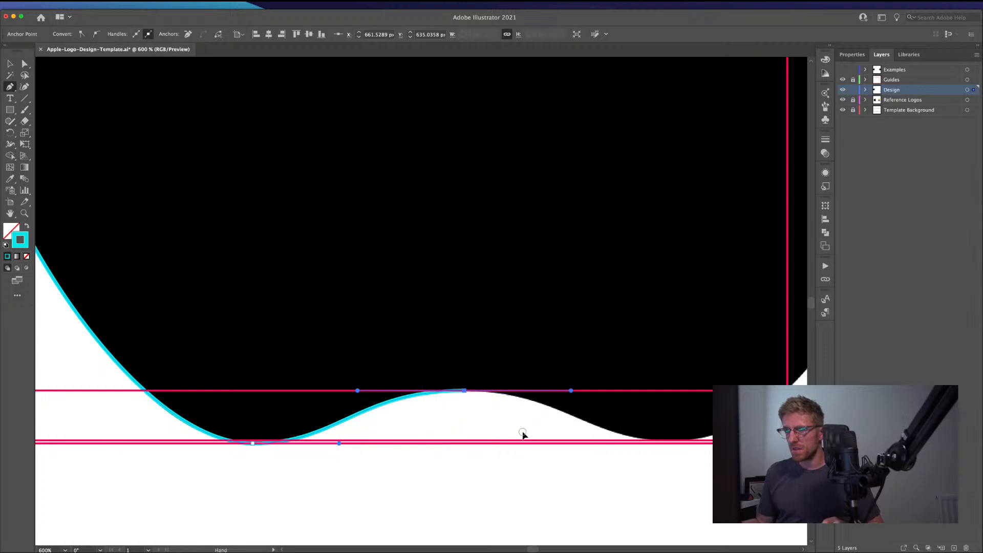
Step: Extend the path to a smooth anchor at the right bottom lobe's lowest point, and adjust both segment handles to fit the edge
{"action": "left_click_drag", "start_coordinate": [522, 432], "coordinate": [315, 423]}
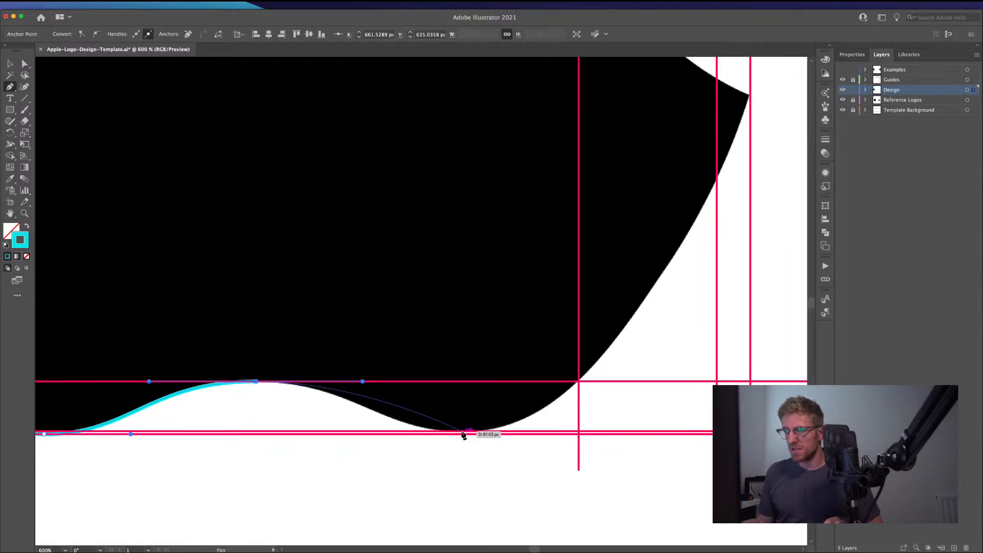
{"action": "left_click_drag", "start_coordinate": [462, 432], "coordinate": [522, 437]}
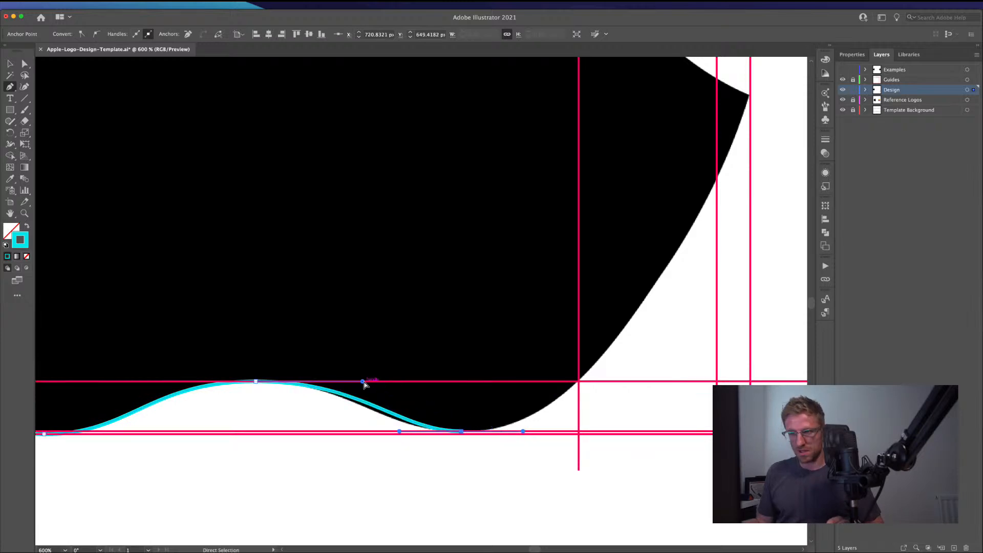
{"action": "left_click_drag", "start_coordinate": [363, 382], "coordinate": [355, 383]}
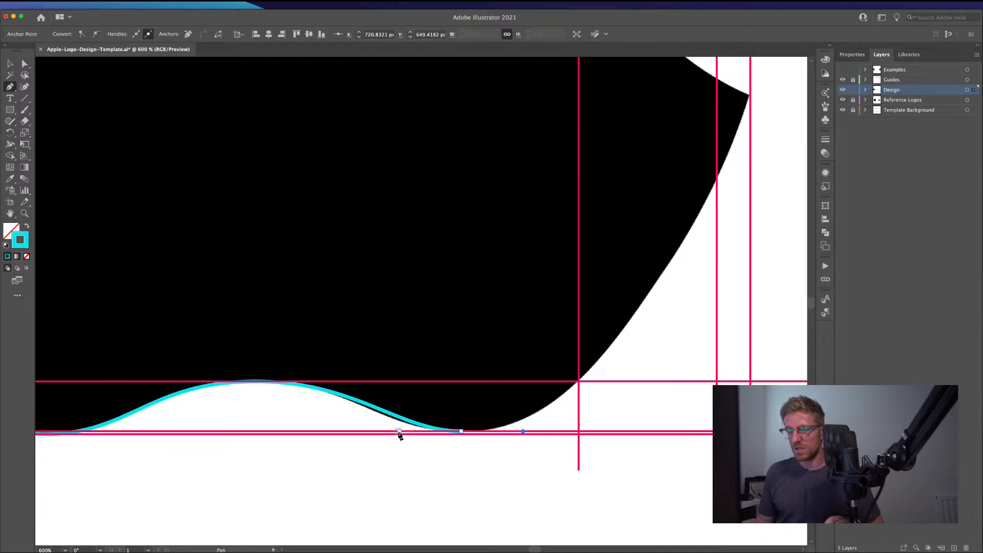
{"action": "mouse_move", "coordinate": [384, 436]}
{"action": "left_mouse_down"}
{"action": "mouse_move", "coordinate": [399, 435]}
{"action": "mouse_move", "coordinate": [379, 435]}
{"action": "left_mouse_up"}
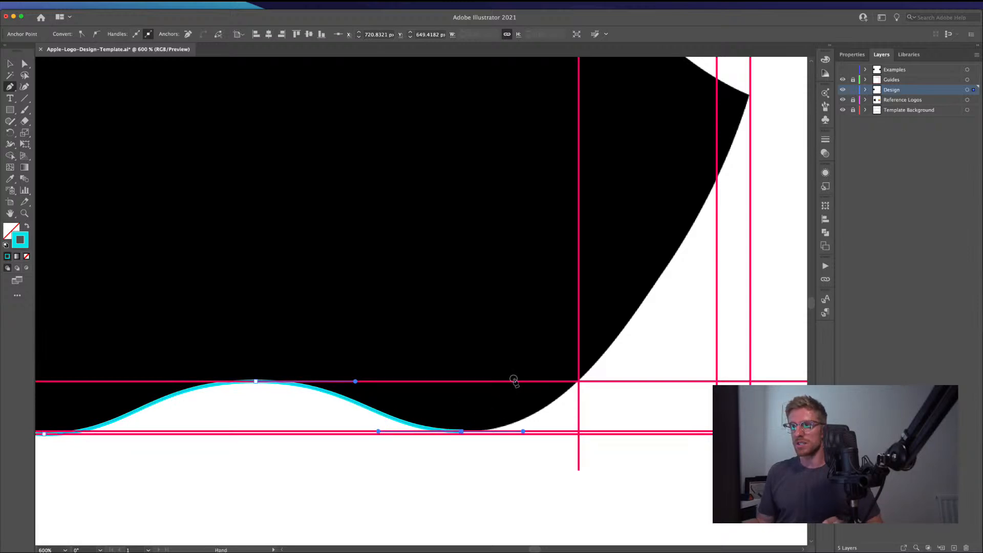
Step: Place a corner anchor at the bite's lower tip, lengthen the right bottom lobe's handle to fit the right edge, and end the path open
{"action": "left_click_drag", "start_coordinate": [514, 381], "coordinate": [369, 404]}
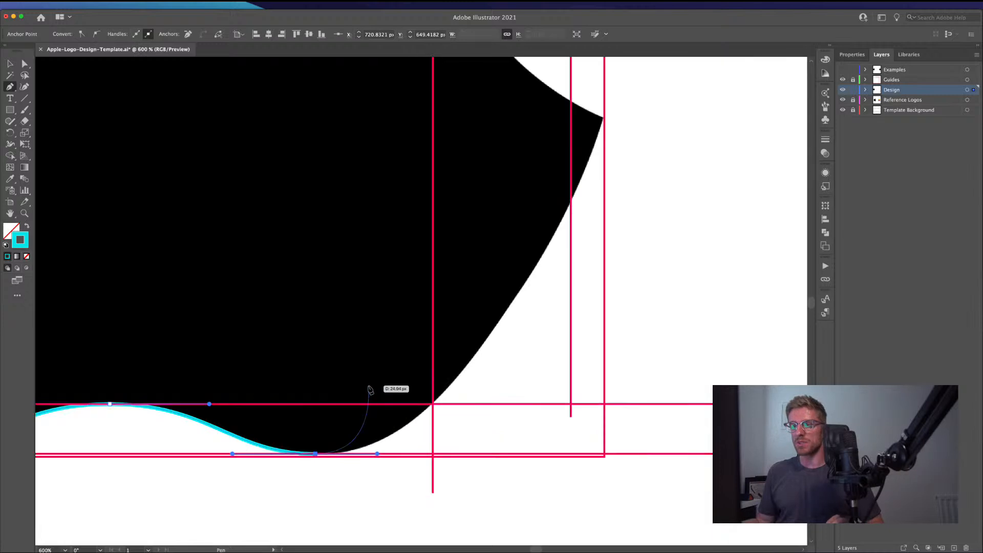
{"action": "left_click_drag", "start_coordinate": [404, 334], "coordinate": [329, 382]}
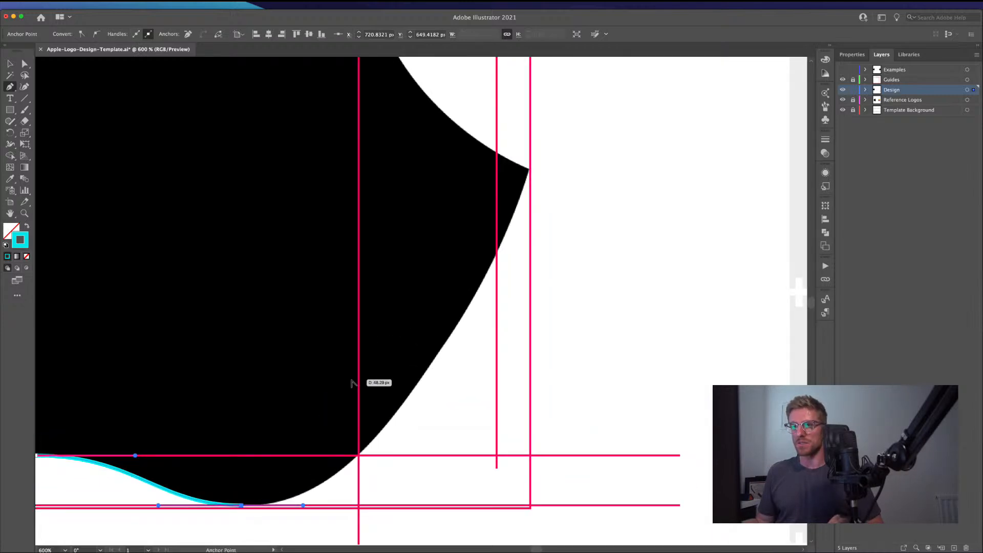
{"action": "scroll", "coordinate": [352, 379], "scroll_direction": "down", "scroll_amount": 1}
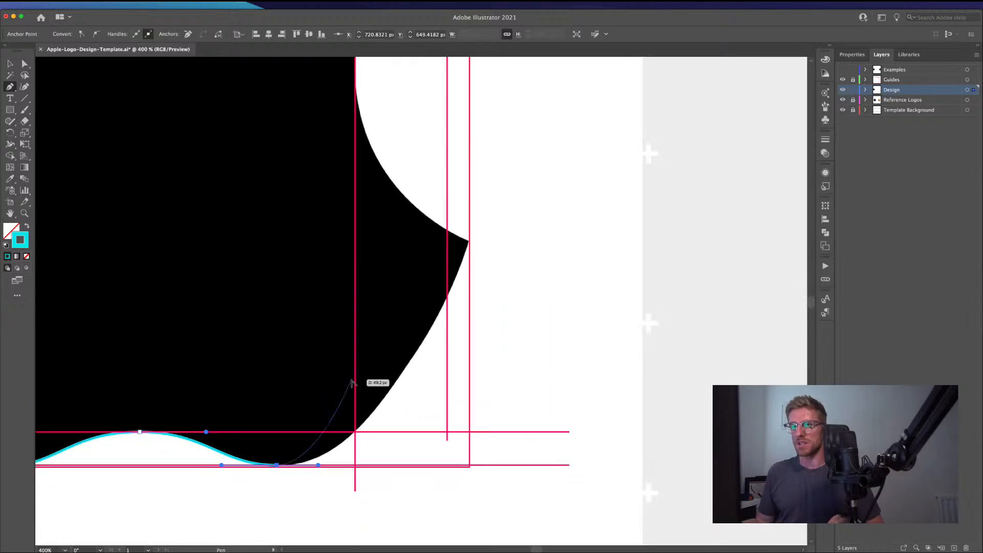
{"action": "left_click", "coordinate": [470, 241]}
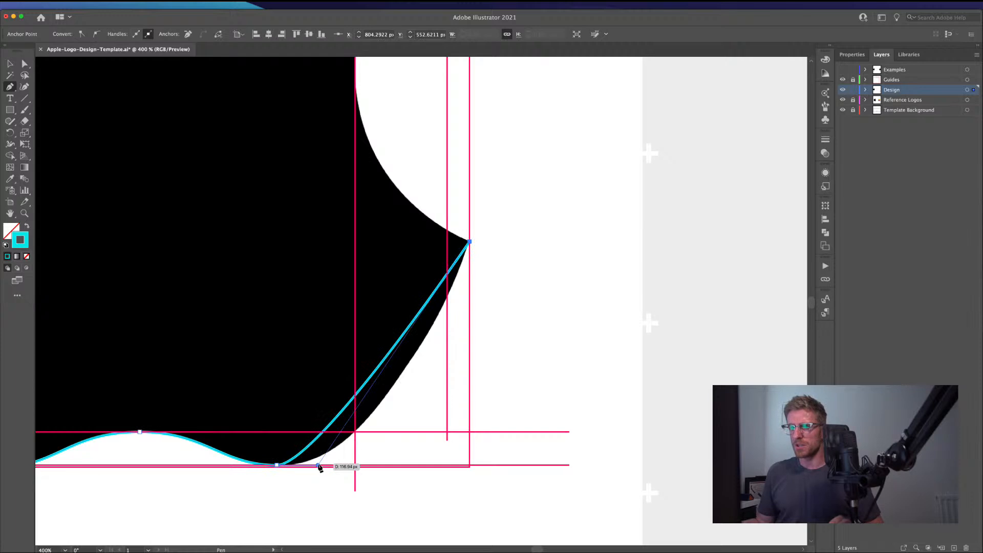
{"action": "key", "text": "super"}
{"action": "left_click_drag", "start_coordinate": [318, 466], "coordinate": [390, 484]}
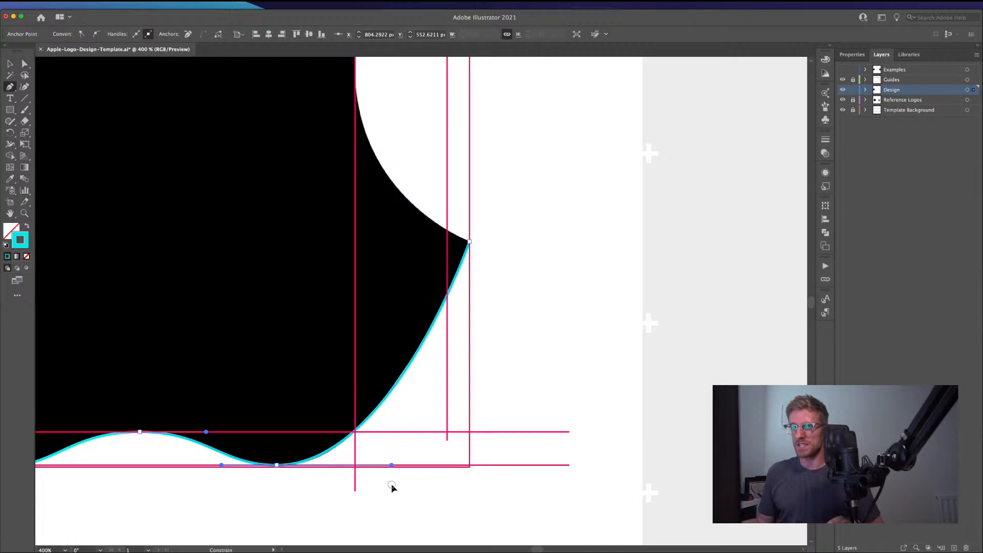
{"action": "left_click_drag", "start_coordinate": [391, 483], "coordinate": [391, 483]}
{"action": "left_click_drag", "start_coordinate": [469, 241], "coordinate": [500, 228]}
{"action": "left_click_drag", "start_coordinate": [462, 185], "coordinate": [386, 359]}
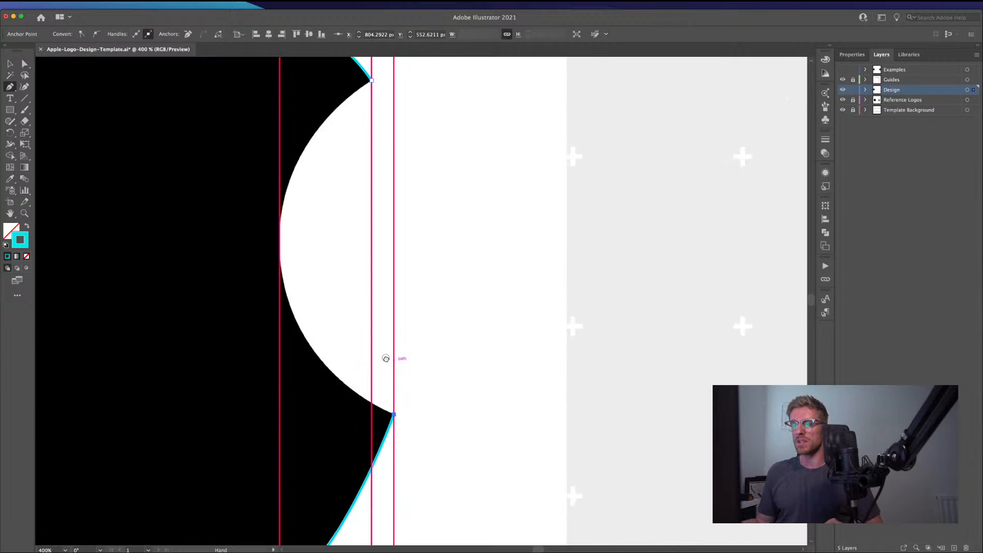
{"action": "left_click_drag", "start_coordinate": [394, 414], "coordinate": [432, 275]}
{"action": "key", "text": "v"}
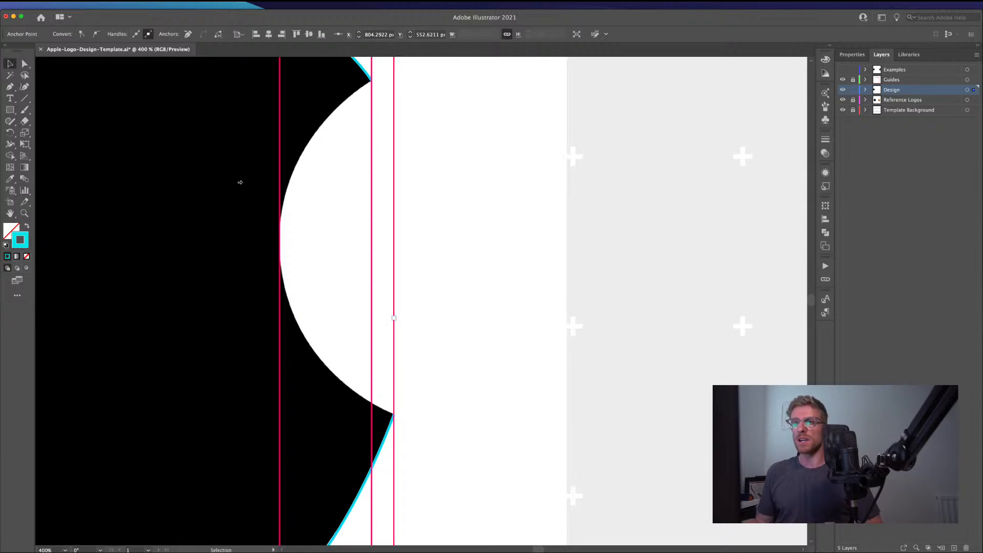
{"action": "left_click", "coordinate": [337, 236]}
Step: Draw a circle about 171.6 px in diameter to the right of the apple's bite
{"action": "scroll", "coordinate": [348, 252], "scroll_direction": "down", "scroll_amount": 2}
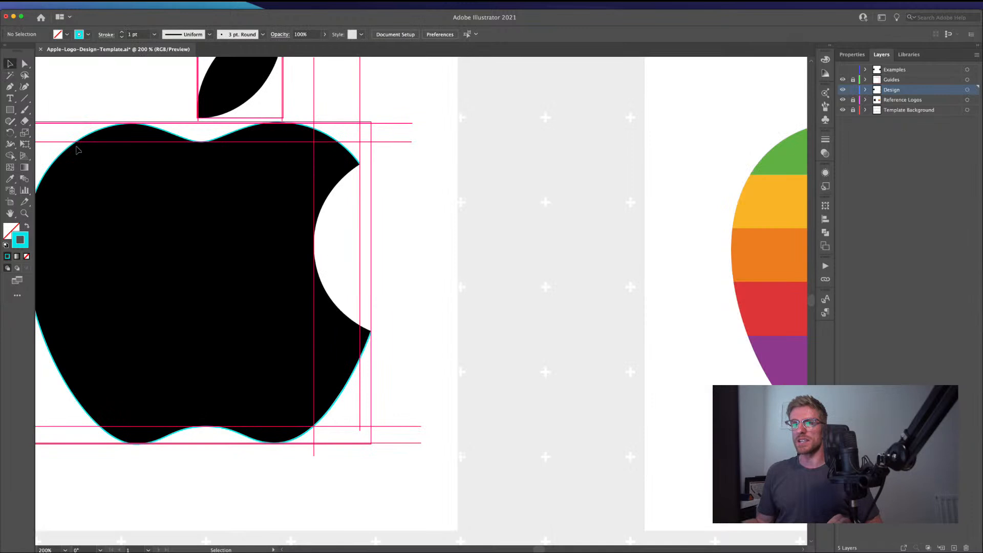
{"action": "left_click_drag", "start_coordinate": [11, 111], "coordinate": [51, 132]}
{"action": "left_click_drag", "start_coordinate": [386, 169], "coordinate": [584, 367]}
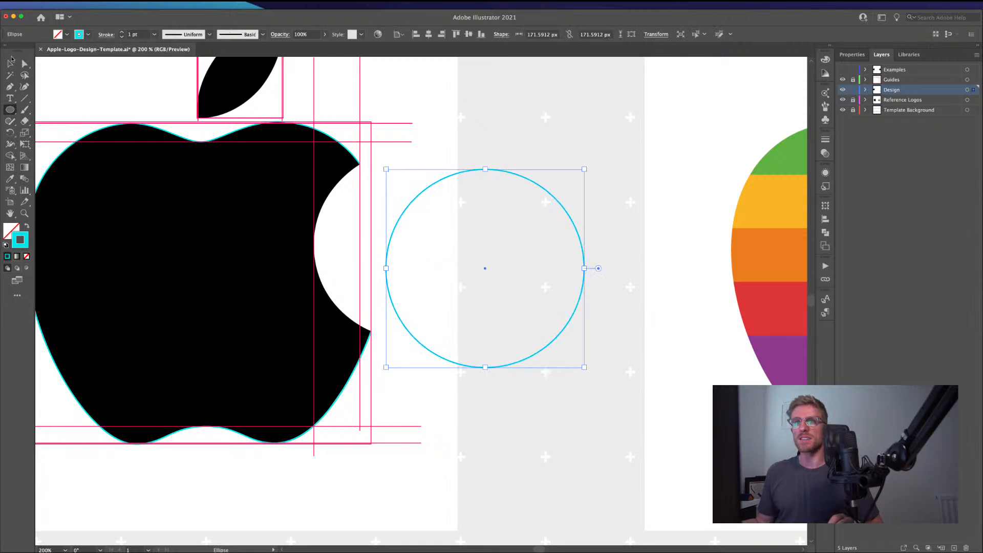
{"action": "left_click", "coordinate": [11, 63]}
Step: Resize the circle to about 162.85 px and snap its leftmost anchor to the bite's inner vertical guide
{"action": "left_click_drag", "start_coordinate": [388, 279], "coordinate": [313, 228]}
{"action": "scroll", "coordinate": [318, 260], "scroll_direction": "up", "scroll_amount": 2}
{"action": "left_click_drag", "start_coordinate": [708, 247], "coordinate": [688, 250]}
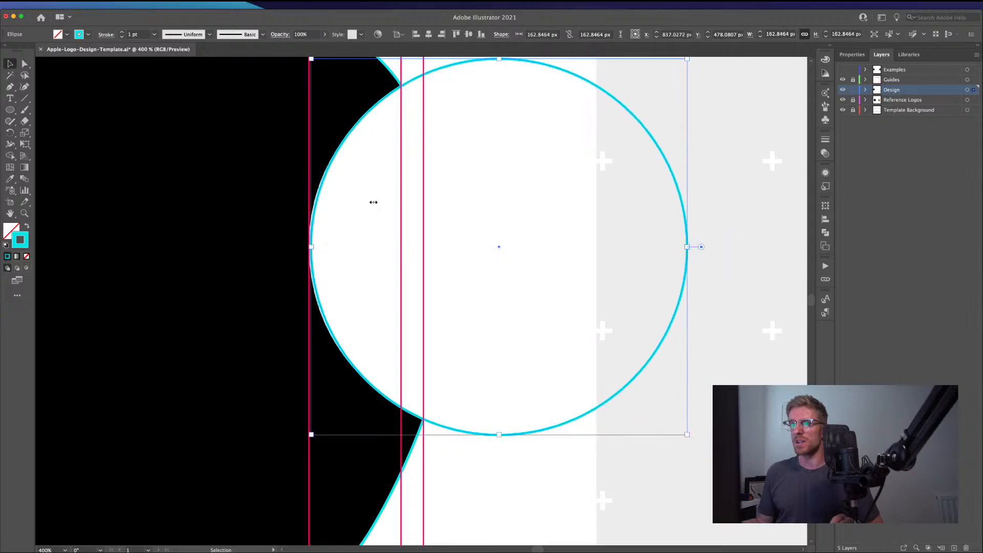
{"action": "scroll", "coordinate": [309, 200], "scroll_direction": "up", "scroll_amount": 2}
{"action": "left_click_drag", "start_coordinate": [326, 252], "coordinate": [321, 248]}
{"action": "scroll", "coordinate": [321, 248], "scroll_direction": "down", "scroll_amount": 2}
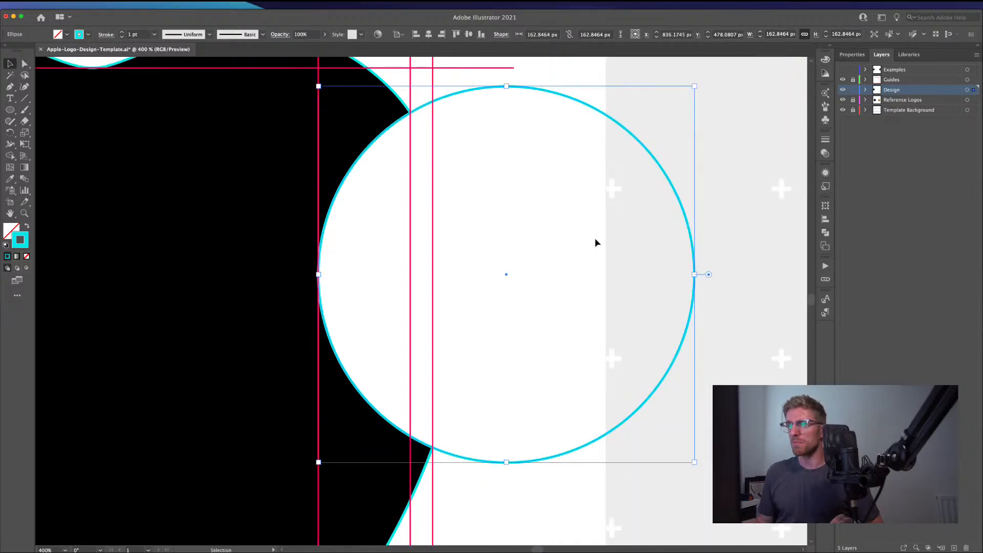
Step: Nudge the bite circle slightly upward at the apple's lower bite tip
{"action": "scroll", "coordinate": [445, 436], "scroll_direction": "up", "scroll_amount": 10}
{"action": "scroll", "coordinate": [441, 431], "scroll_direction": "down", "scroll_amount": 3}
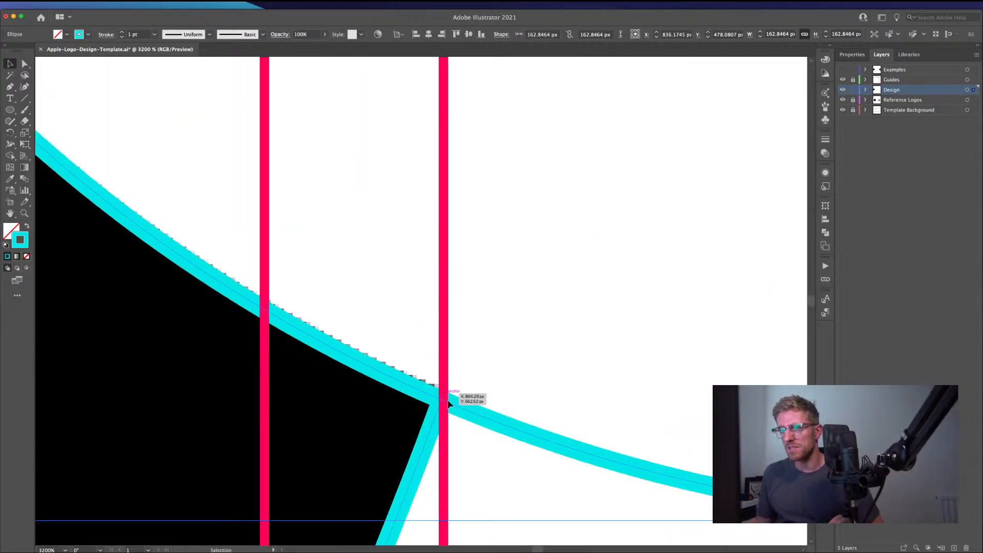
{"action": "key", "text": "super+shift+a"}
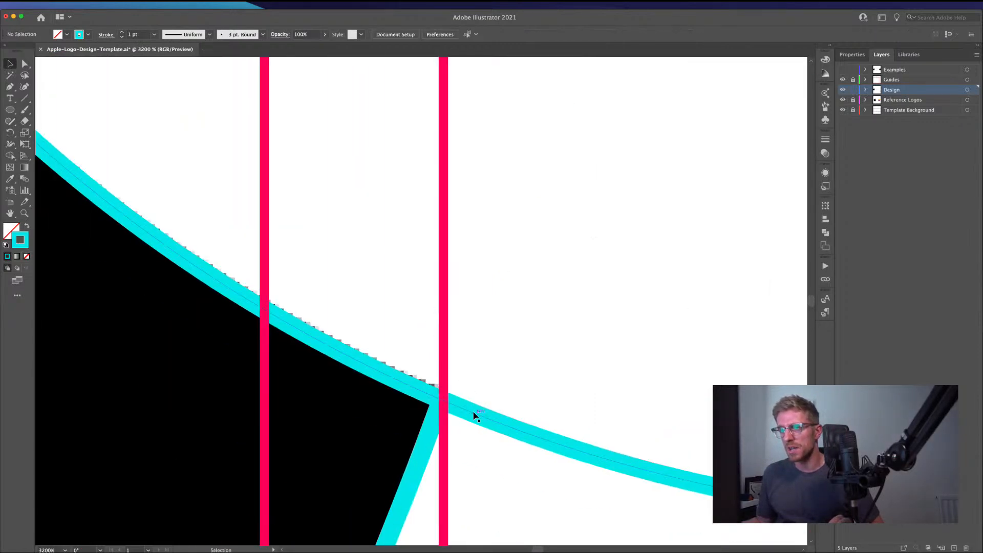
{"action": "left_click_drag", "start_coordinate": [475, 410], "coordinate": [472, 409]}
Step: Move the apple path's anchor at the upper bite tip slightly up the guide so it sits on the circle
{"action": "scroll", "coordinate": [298, 174], "scroll_direction": "down", "scroll_amount": 4}
{"action": "left_click_drag", "start_coordinate": [292, 143], "coordinate": [286, 375]}
{"action": "left_click_drag", "start_coordinate": [253, 137], "coordinate": [274, 400]}
{"action": "left_click_drag", "start_coordinate": [299, 143], "coordinate": [292, 273]}
{"action": "scroll", "coordinate": [304, 206], "scroll_direction": "up", "scroll_amount": 3}
{"action": "scroll", "coordinate": [303, 210], "scroll_direction": "up", "scroll_amount": 4}
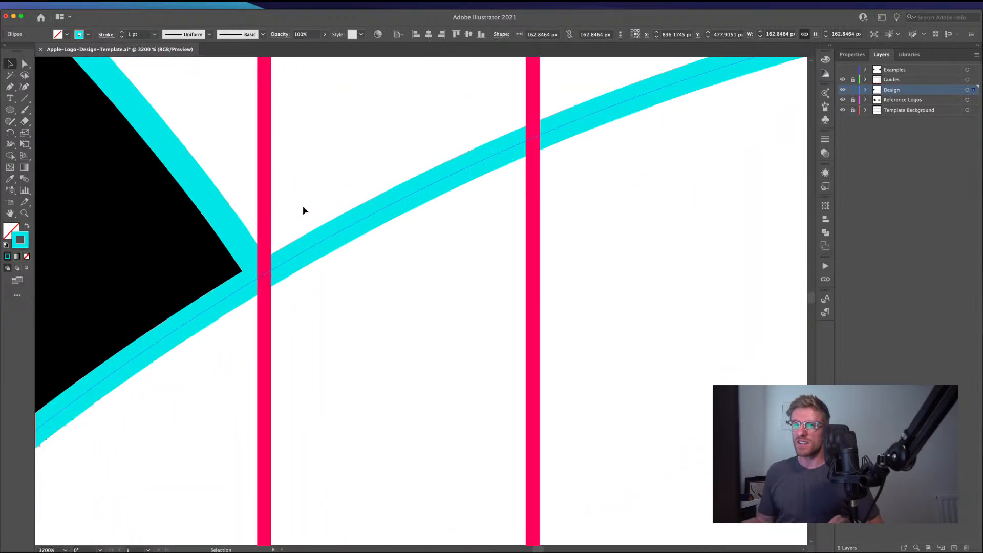
{"action": "key", "text": "a"}
{"action": "left_click", "coordinate": [228, 262]}
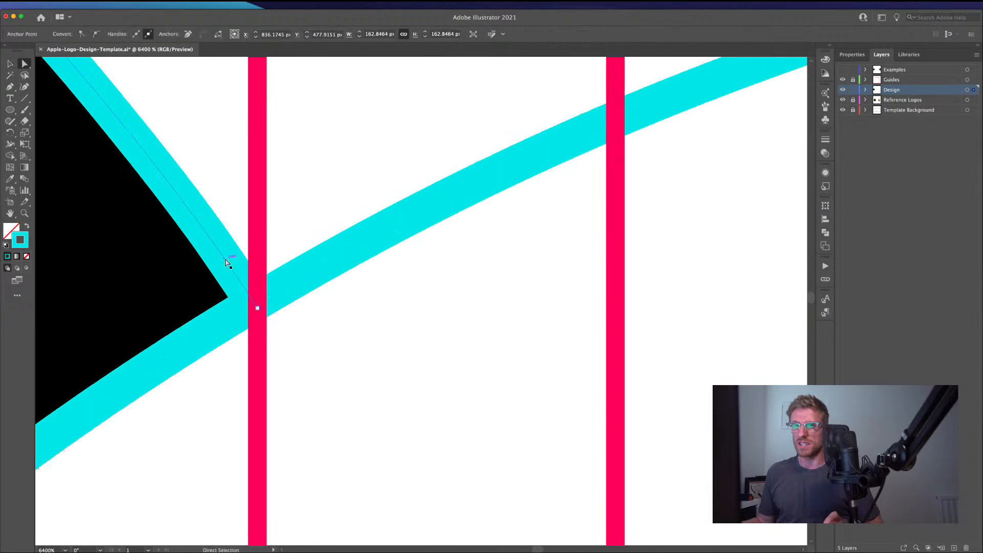
{"action": "left_click", "coordinate": [258, 310]}
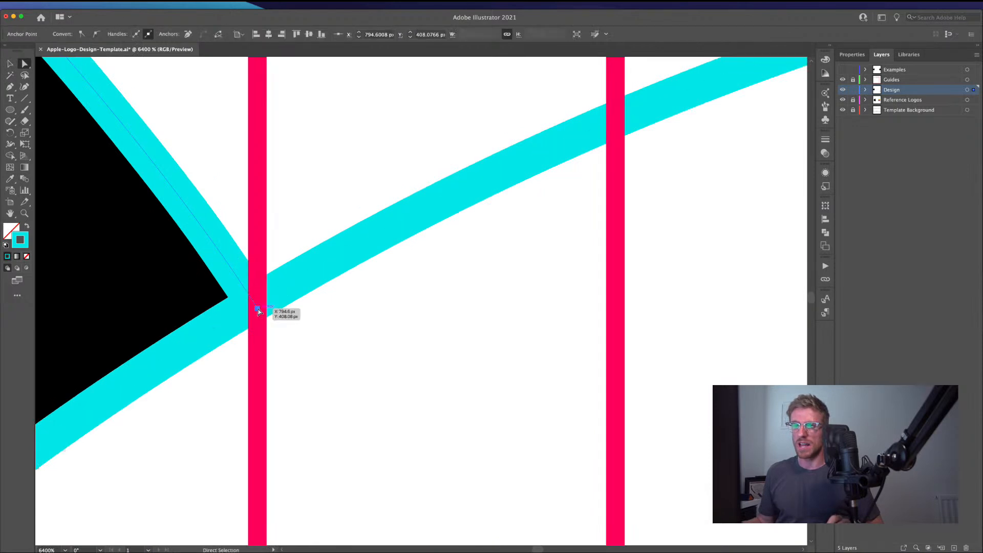
{"action": "left_click_drag", "start_coordinate": [258, 310], "coordinate": [259, 304]}
Step: Move the anchor at the lower bite tip slightly down onto the circle, and deselect everything
{"action": "scroll", "coordinate": [262, 353], "scroll_direction": "down", "scroll_amount": 5}
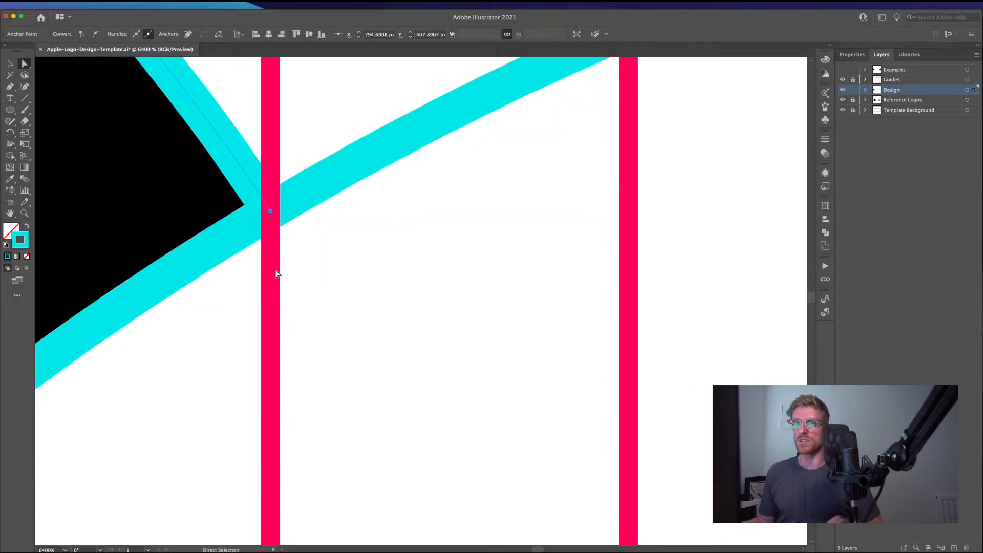
{"action": "left_click_drag", "start_coordinate": [284, 383], "coordinate": [331, 101]}
{"action": "left_click_drag", "start_coordinate": [326, 386], "coordinate": [349, 69]}
{"action": "left_click_drag", "start_coordinate": [346, 410], "coordinate": [322, 185]}
{"action": "left_click_drag", "start_coordinate": [388, 424], "coordinate": [313, 340]}
{"action": "scroll", "coordinate": [353, 361], "scroll_direction": "up", "scroll_amount": 3}
{"action": "scroll", "coordinate": [284, 291], "scroll_direction": "down", "scroll_amount": 15}
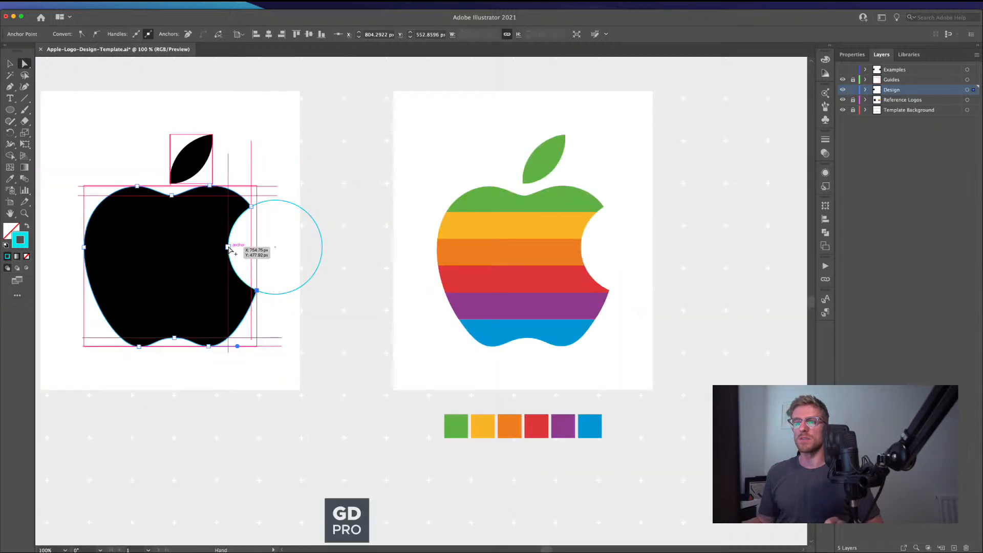
{"action": "left_click_drag", "start_coordinate": [229, 248], "coordinate": [262, 287]}
{"action": "key", "text": "v"}
{"action": "left_click", "coordinate": [300, 217]}
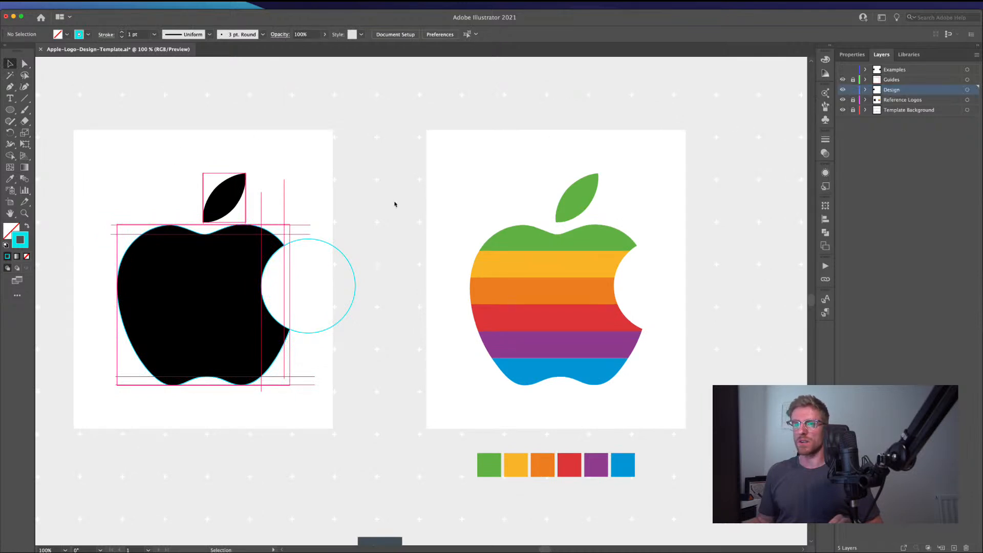
Step: Start a Pen path for the leaf with a corner anchor at its lower tip, where the guides cross
{"action": "scroll", "coordinate": [223, 187], "scroll_direction": "up", "scroll_amount": 10}
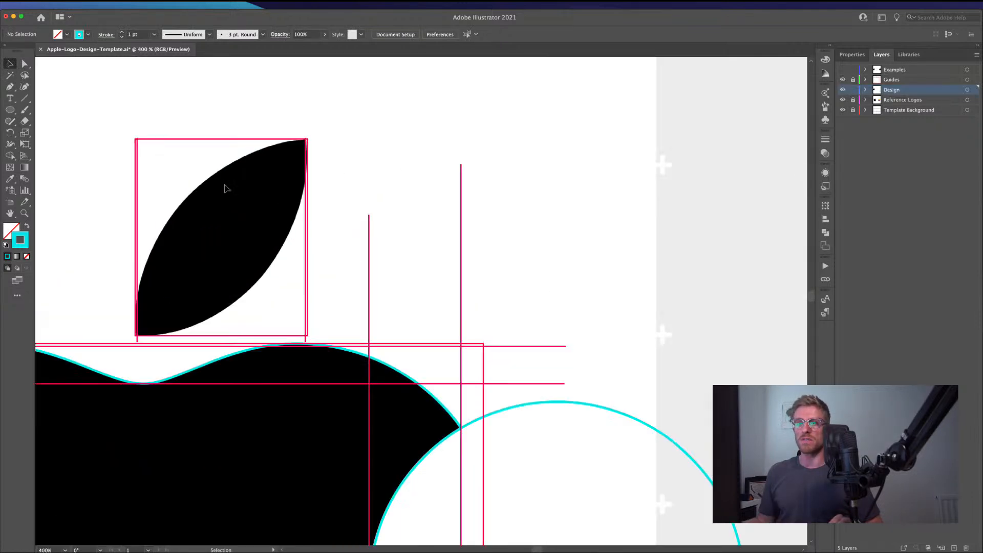
{"action": "scroll", "coordinate": [182, 228], "scroll_direction": "left", "scroll_amount": 4}
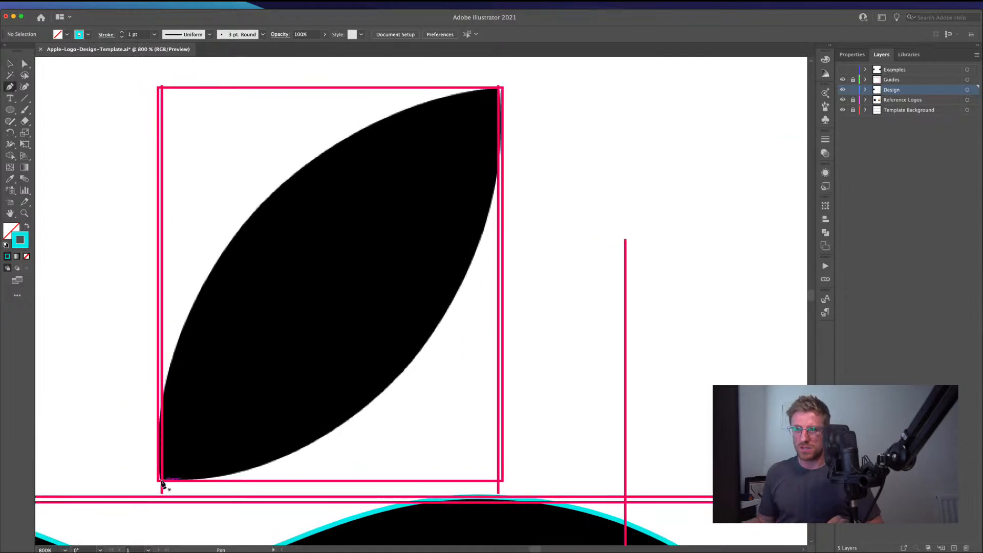
{"action": "scroll", "coordinate": [163, 482], "scroll_direction": "up", "scroll_amount": 6}
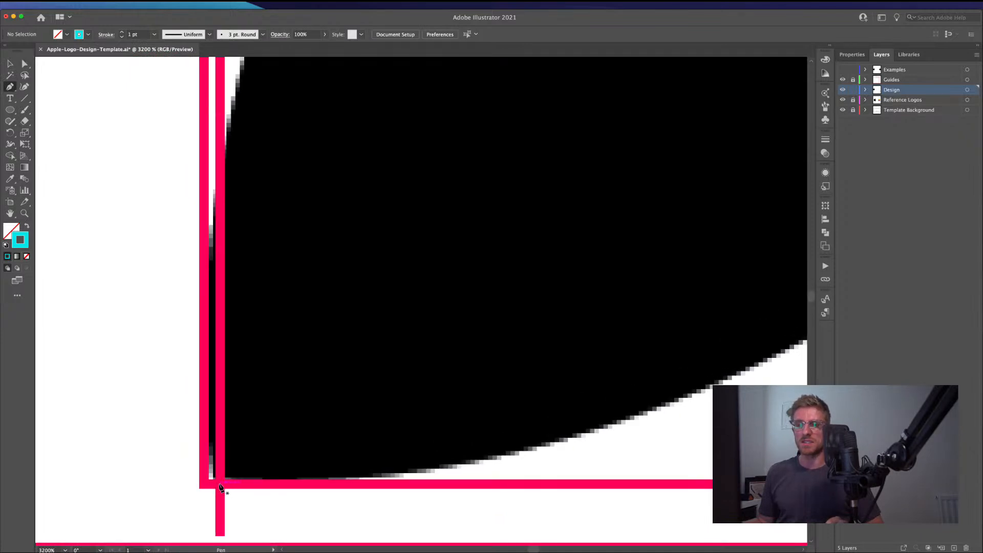
{"action": "left_click", "coordinate": [220, 484]}
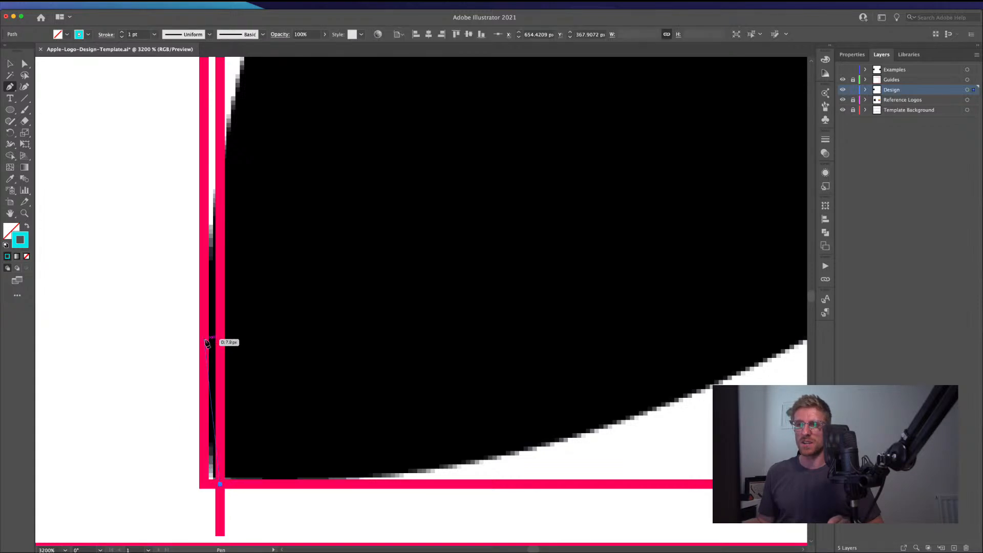
Step: Try placing a smooth anchor with vertical handles on the leaf's leftmost edge
{"action": "left_click_drag", "start_coordinate": [205, 339], "coordinate": [206, 267]}
{"action": "scroll", "coordinate": [207, 267], "scroll_direction": "up", "scroll_amount": 1}
{"action": "scroll", "coordinate": [207, 267], "scroll_direction": "left", "scroll_amount": 2}
{"action": "scroll", "coordinate": [207, 267], "scroll_direction": "down", "scroll_amount": 1}
{"action": "scroll", "coordinate": [207, 268], "scroll_direction": "down", "scroll_amount": 6}
{"action": "left_click_drag", "start_coordinate": [252, 223], "coordinate": [228, 333]}
{"action": "scroll", "coordinate": [222, 279], "scroll_direction": "up", "scroll_amount": 2}
{"action": "scroll", "coordinate": [232, 271], "scroll_direction": "right", "scroll_amount": 2}
{"action": "scroll", "coordinate": [233, 271], "scroll_direction": "up", "scroll_amount": 2}
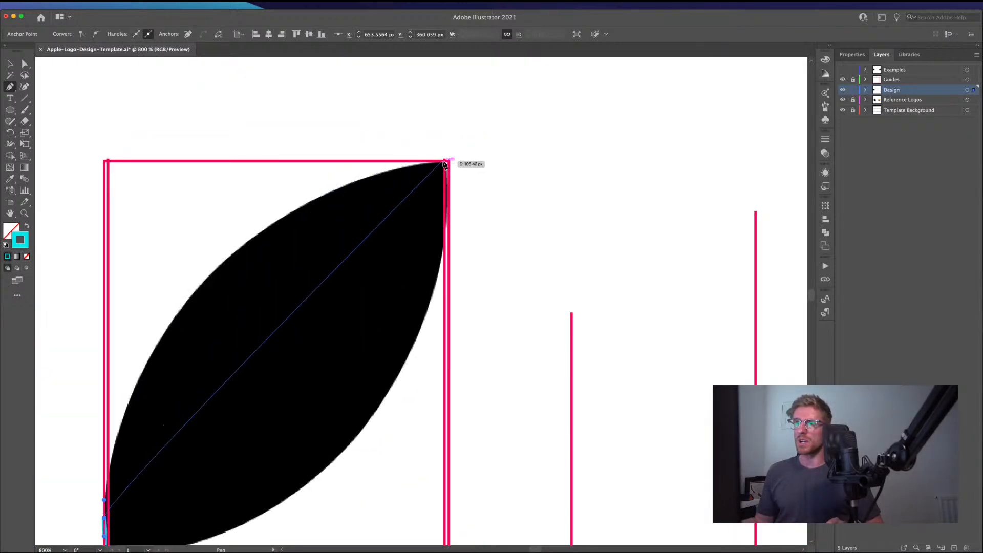
Step: Try curving the leaf path to its upper tip and through its upper-left edge, and undo back to the first anchor
{"action": "mouse_move", "coordinate": [446, 162]}
{"action": "left_mouse_down"}
{"action": "mouse_move", "coordinate": [686, 159]}
{"action": "mouse_move", "coordinate": [640, 159]}
{"action": "left_mouse_up"}
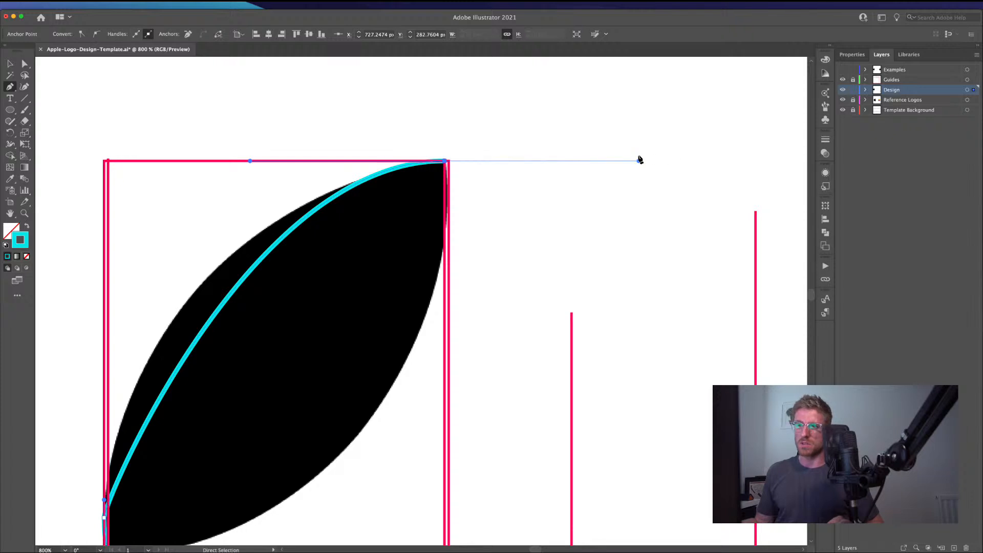
{"action": "key", "text": "super+z"}
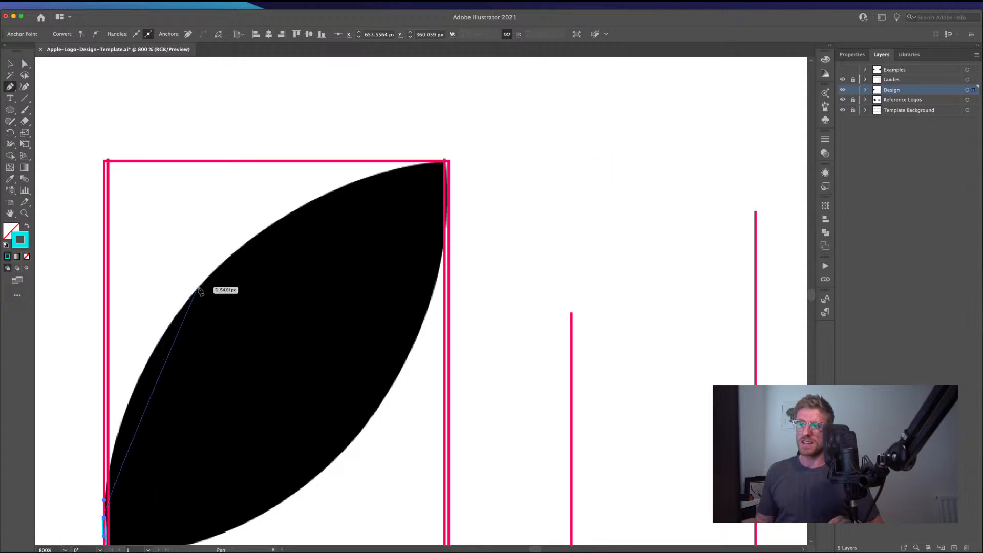
{"action": "left_click_drag", "start_coordinate": [199, 285], "coordinate": [281, 193]}
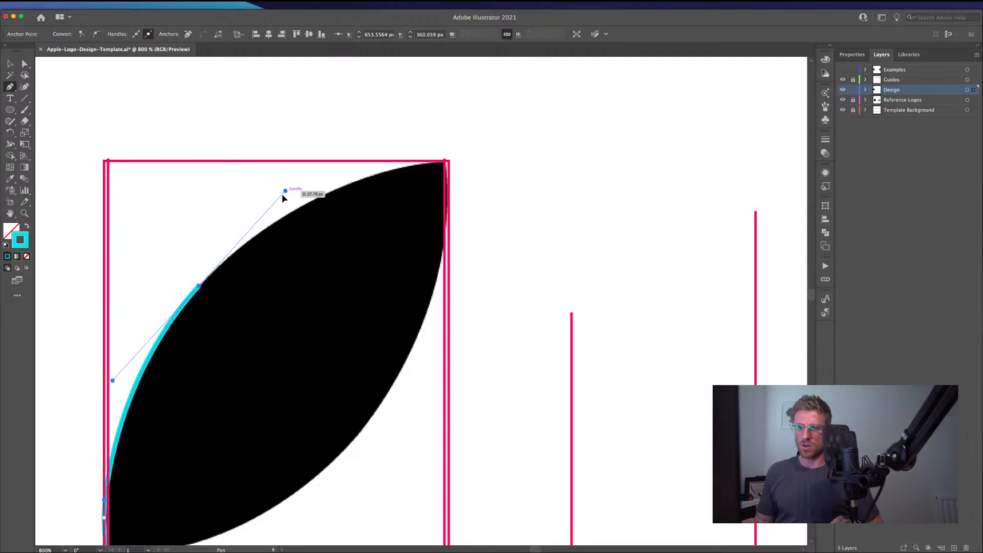
{"action": "key", "text": "super+z"}
{"action": "scroll", "coordinate": [193, 329], "scroll_direction": "down", "scroll_amount": 5}
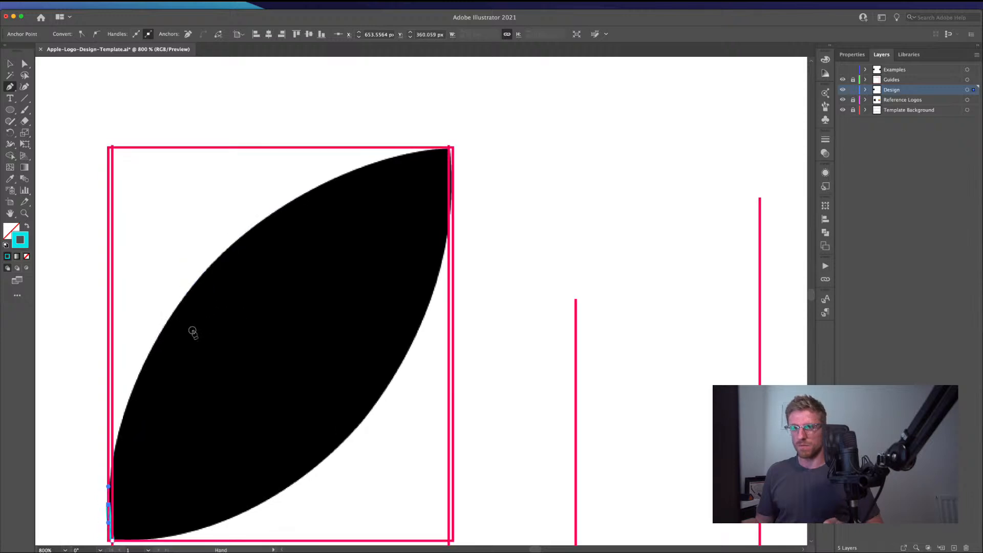
{"action": "key", "text": "super"}
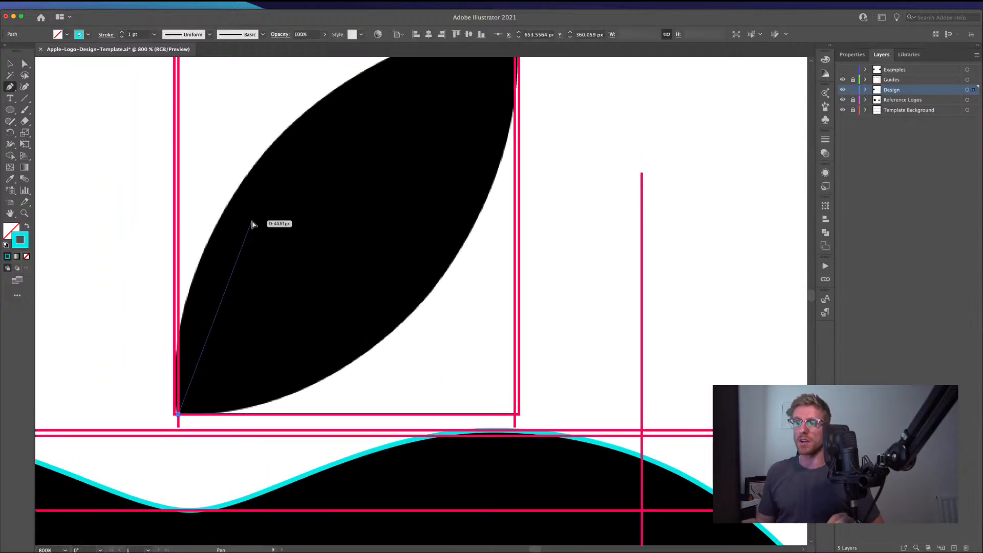
Step: Extend the leaf path with a straight segment from the lower tip to a corner anchor at the upper tip
{"action": "left_click_drag", "start_coordinate": [256, 222], "coordinate": [230, 287]}
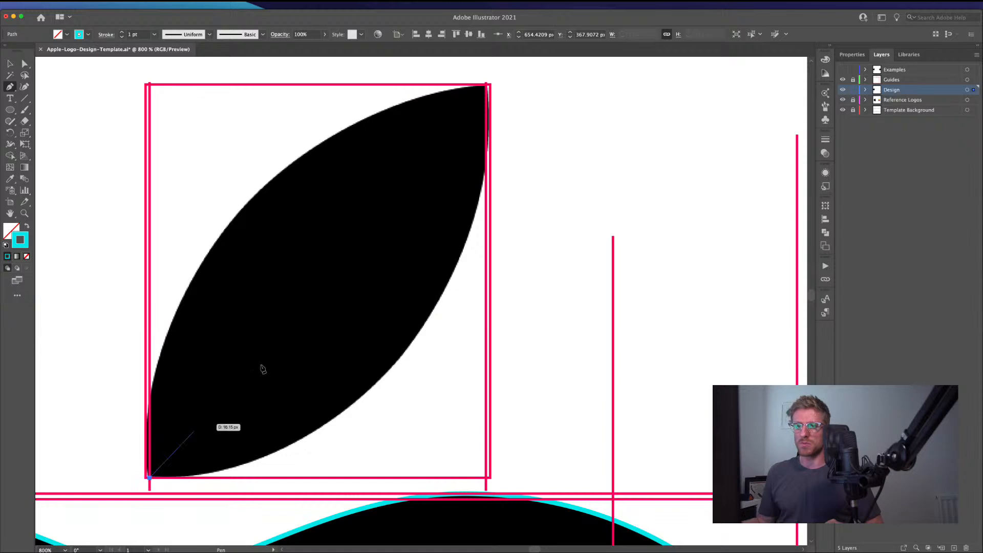
{"action": "left_click", "coordinate": [486, 87]}
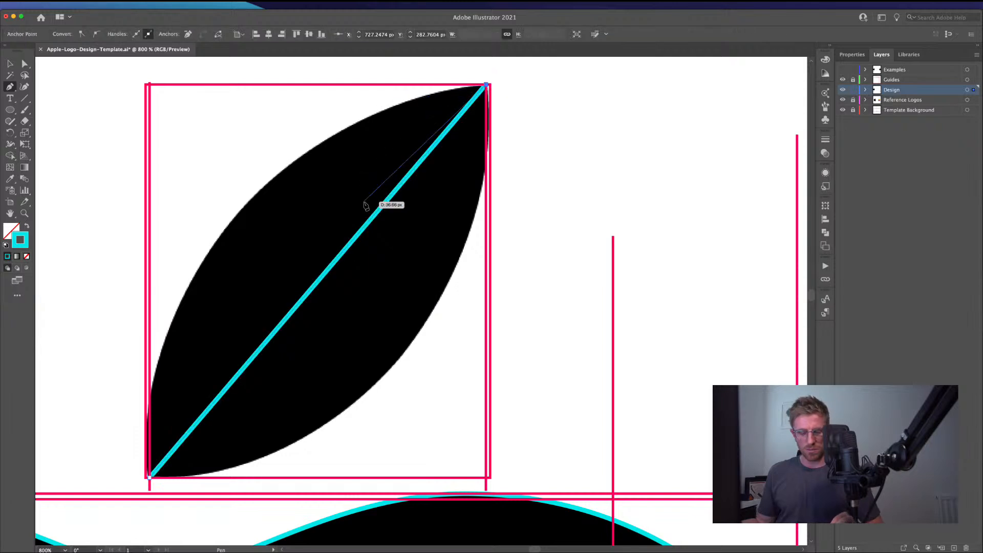
Step: Bend the leaf's straight segment along its upper-left edge, and close the path with a second segment curved along the lower-right edge
{"action": "key", "text": "alt"}
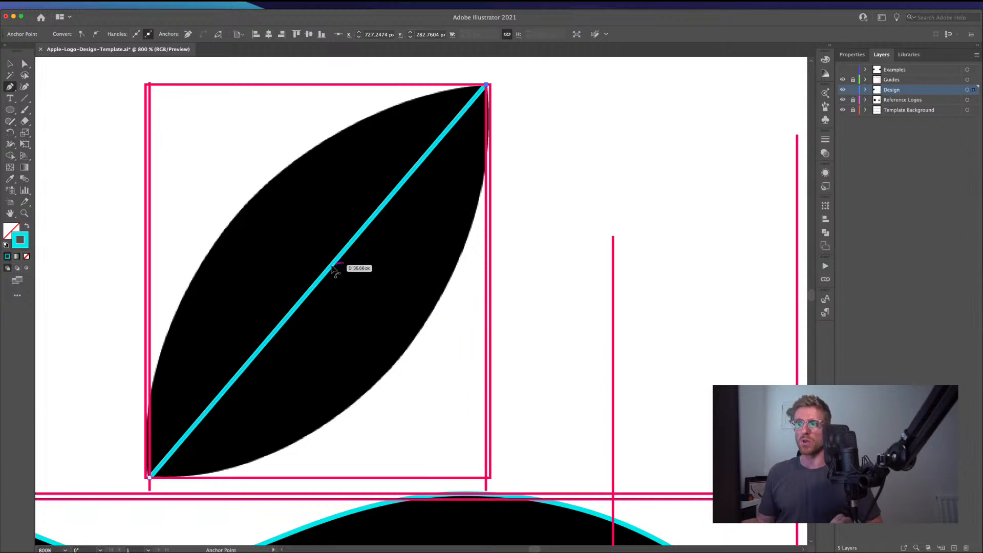
{"action": "left_click_drag", "start_coordinate": [334, 269], "coordinate": [253, 210]}
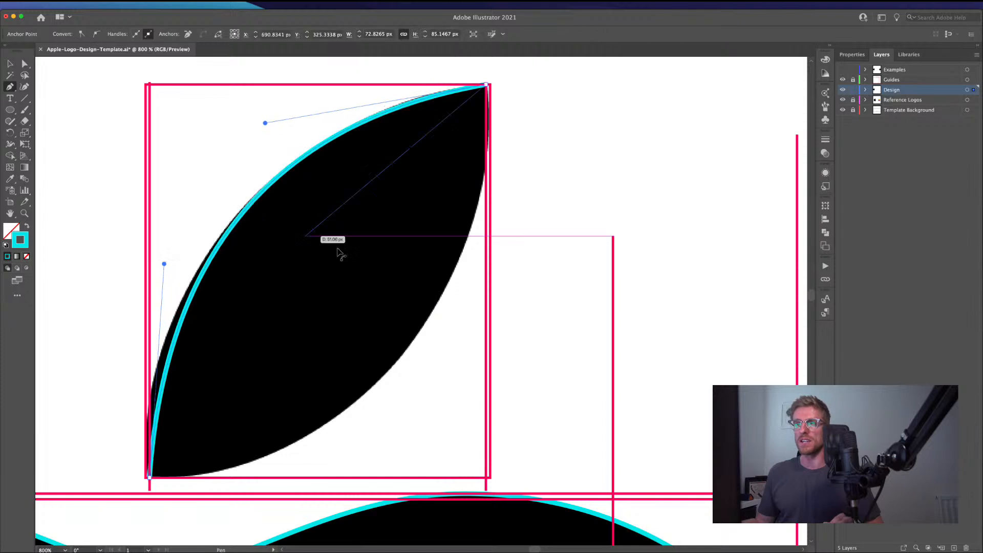
{"action": "left_click", "coordinate": [150, 479]}
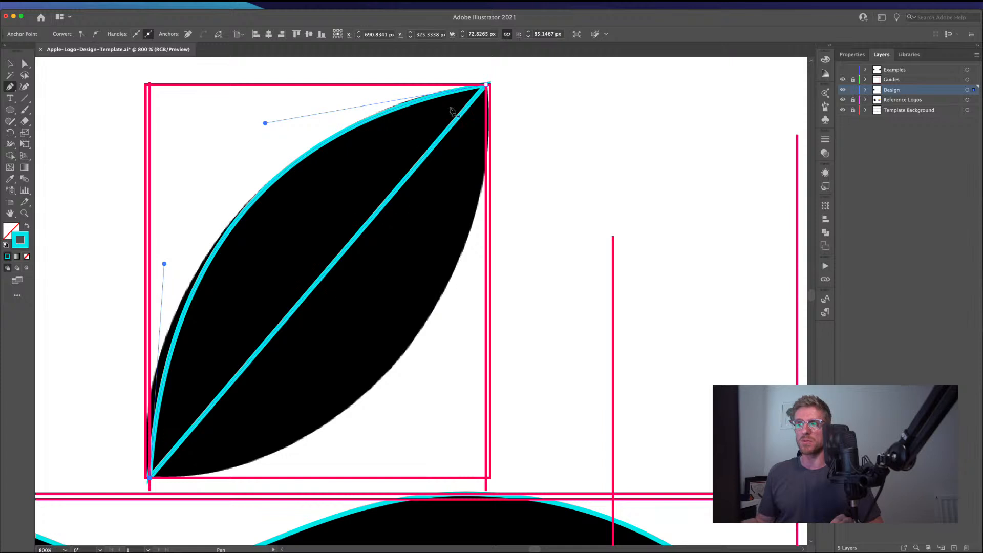
{"action": "left_click_drag", "start_coordinate": [330, 272], "coordinate": [405, 355]}
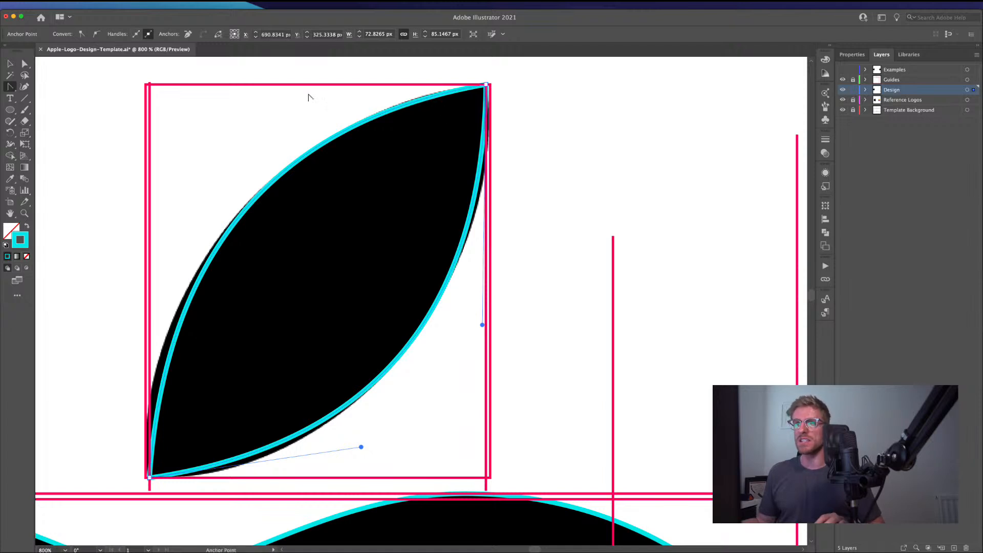
Step: Reshape the leaf path's upper-left curve with the Anchor Point tool to follow the reference edge at both tips
{"action": "left_click", "coordinate": [11, 88]}
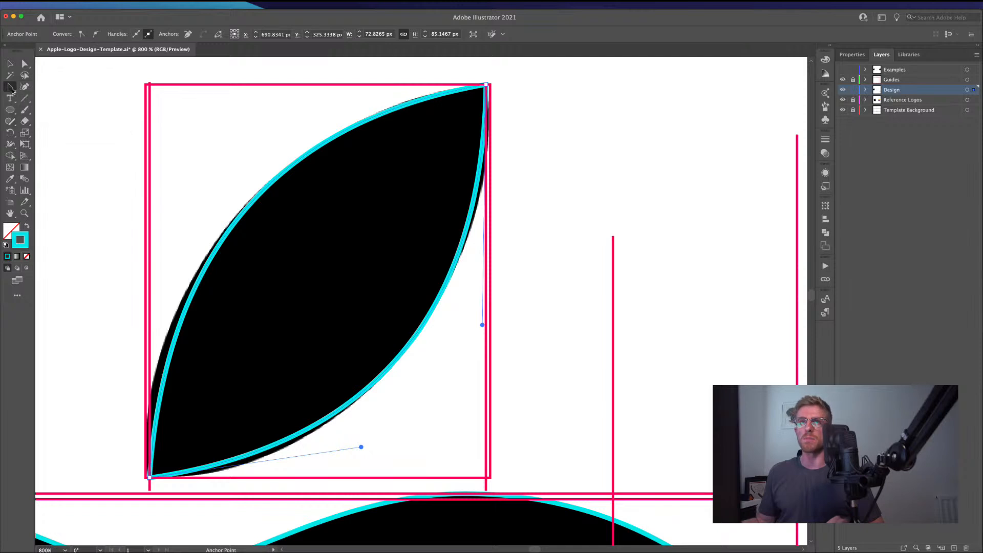
{"action": "left_click_drag", "start_coordinate": [417, 125], "coordinate": [395, 200]}
{"action": "scroll", "coordinate": [398, 169], "scroll_direction": "up", "scroll_amount": 3}
{"action": "left_click_drag", "start_coordinate": [259, 294], "coordinate": [570, 139]}
{"action": "left_click_drag", "start_coordinate": [233, 344], "coordinate": [452, 155]}
{"action": "left_click_drag", "start_coordinate": [282, 379], "coordinate": [305, 338]}
{"action": "left_click_drag", "start_coordinate": [209, 475], "coordinate": [285, 347]}
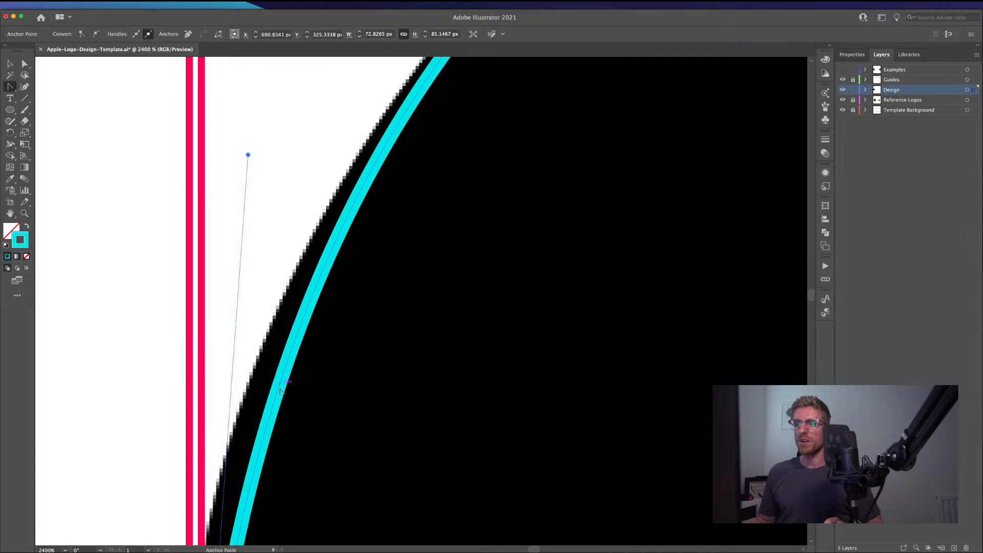
{"action": "scroll", "coordinate": [273, 429], "scroll_direction": "down", "scroll_amount": 5, "text": "alt"}
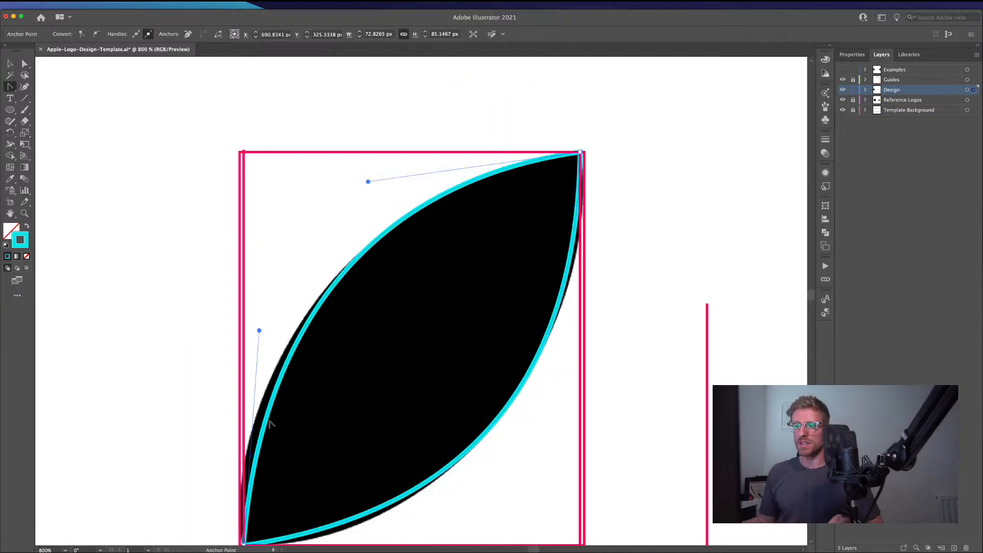
{"action": "left_click_drag", "start_coordinate": [251, 493], "coordinate": [243, 505]}
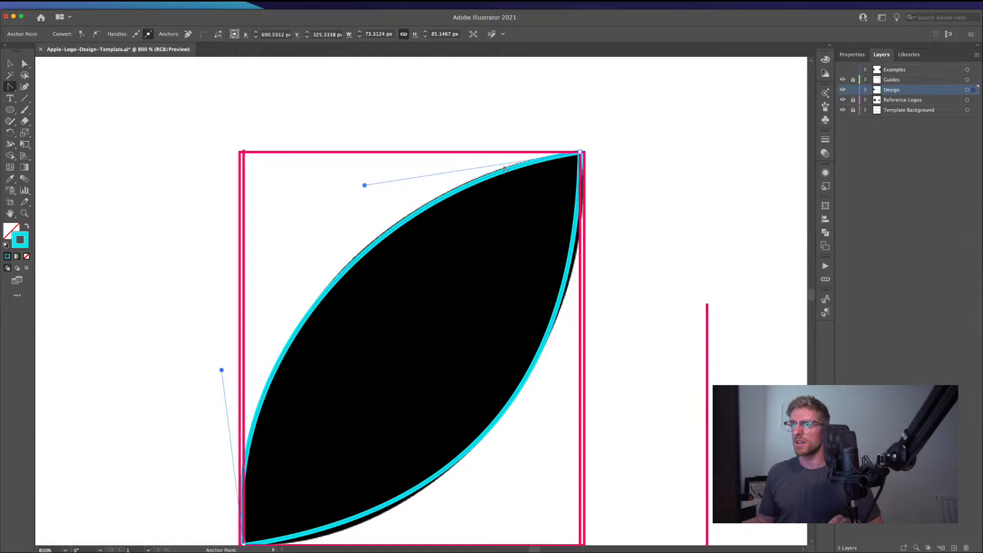
{"action": "left_click_drag", "start_coordinate": [504, 174], "coordinate": [505, 171]}
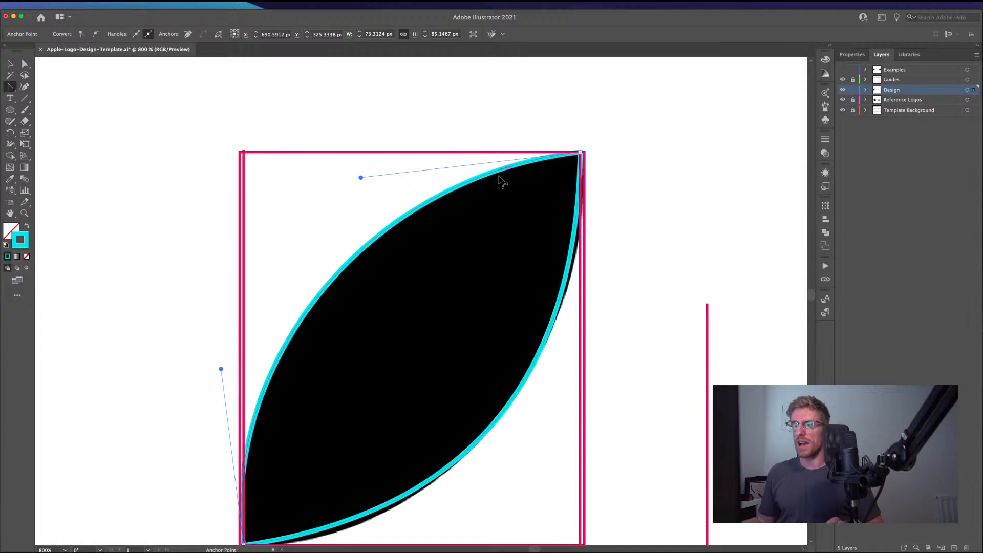
Step: Reshape the leaf path's lower-right curve near both tips to match the reference edge, and deselect the path
{"action": "scroll", "coordinate": [503, 158], "scroll_direction": "down", "scroll_amount": 6}
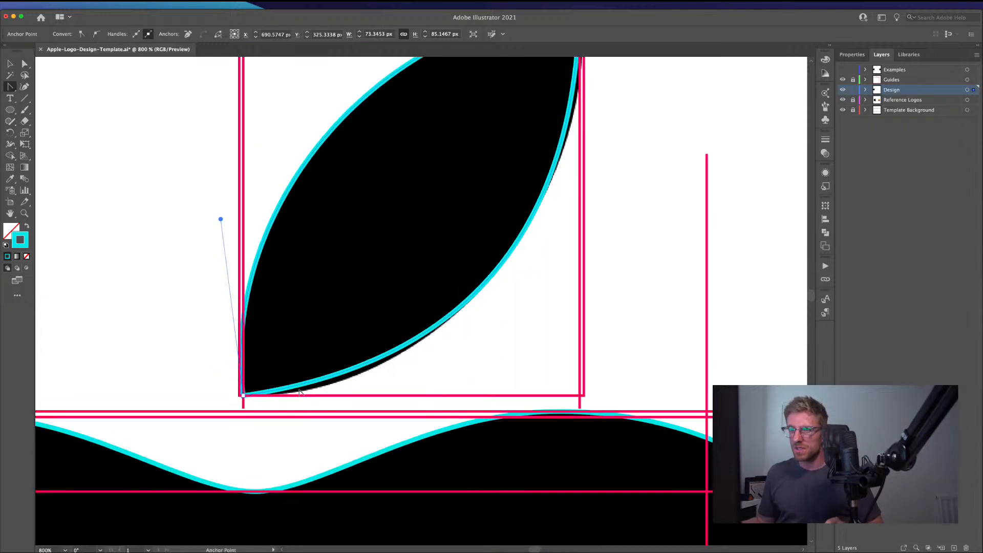
{"action": "left_click_drag", "start_coordinate": [298, 385], "coordinate": [296, 394]}
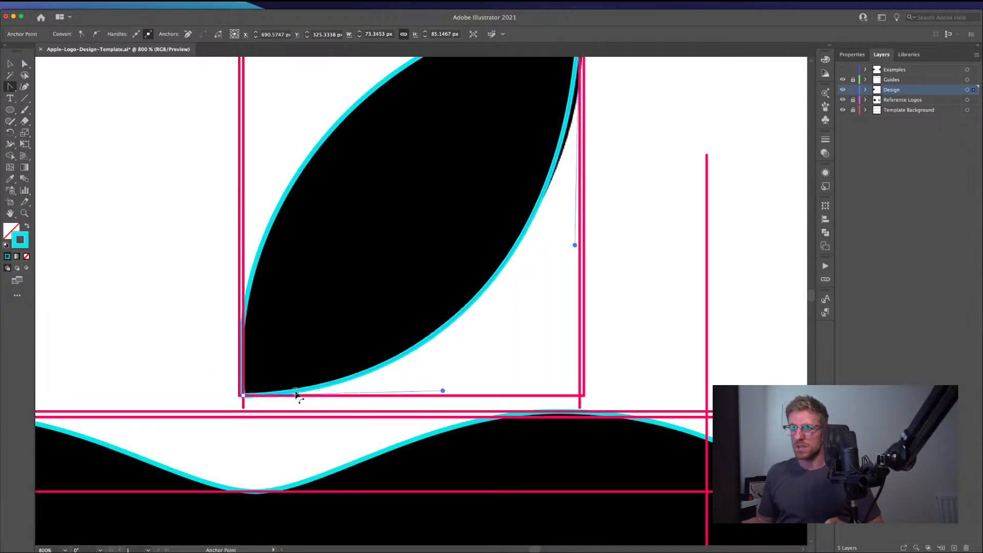
{"action": "scroll", "coordinate": [505, 237], "scroll_direction": "up", "scroll_amount": 4}
{"action": "scroll", "coordinate": [505, 237], "scroll_direction": "right", "scroll_amount": 2}
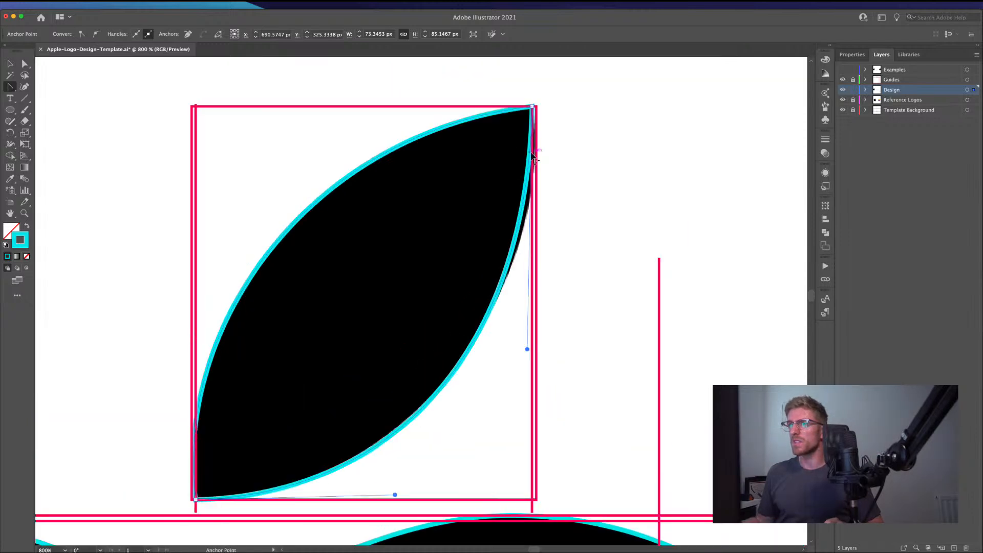
{"action": "left_click_drag", "start_coordinate": [533, 158], "coordinate": [538, 141]}
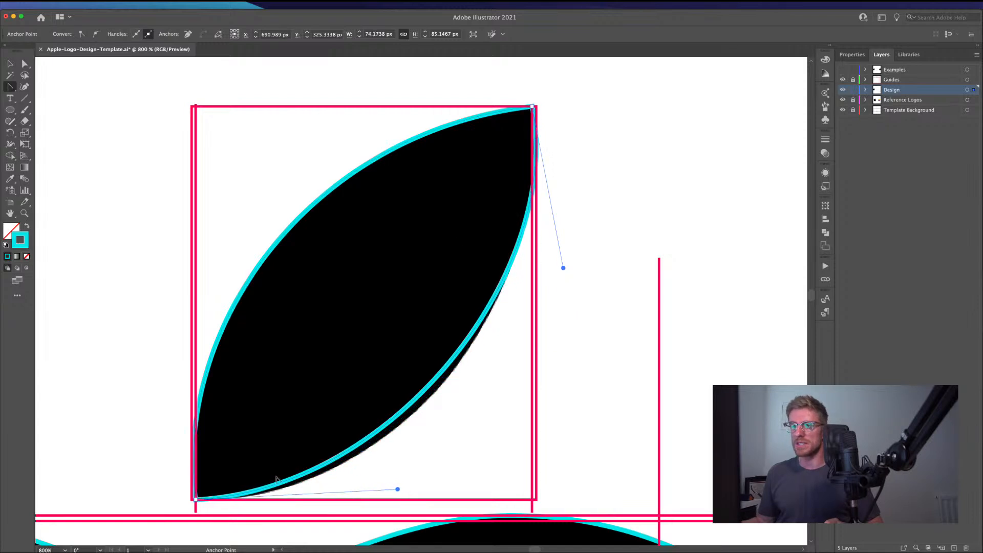
{"action": "left_click_drag", "start_coordinate": [274, 488], "coordinate": [277, 493]}
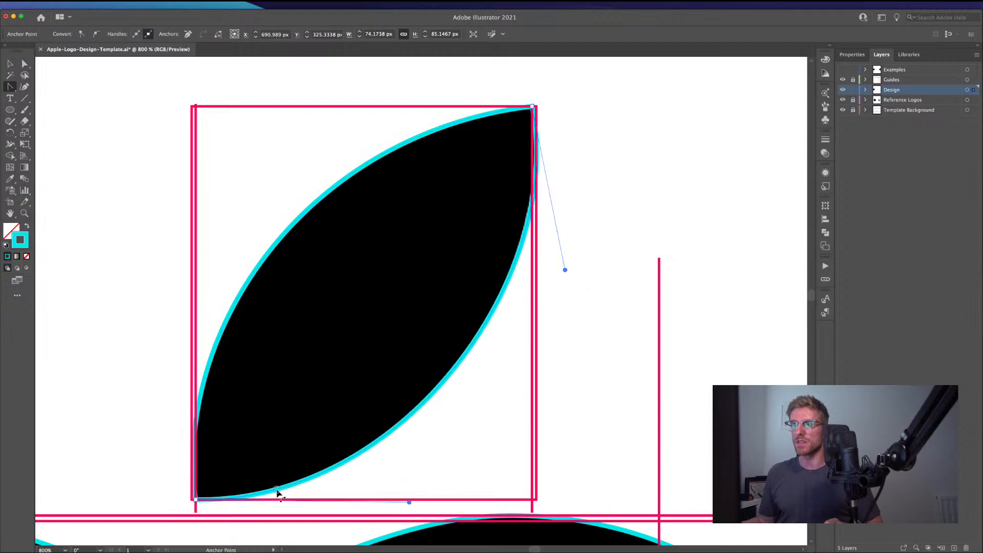
{"action": "left_click_drag", "start_coordinate": [276, 493], "coordinate": [277, 493]}
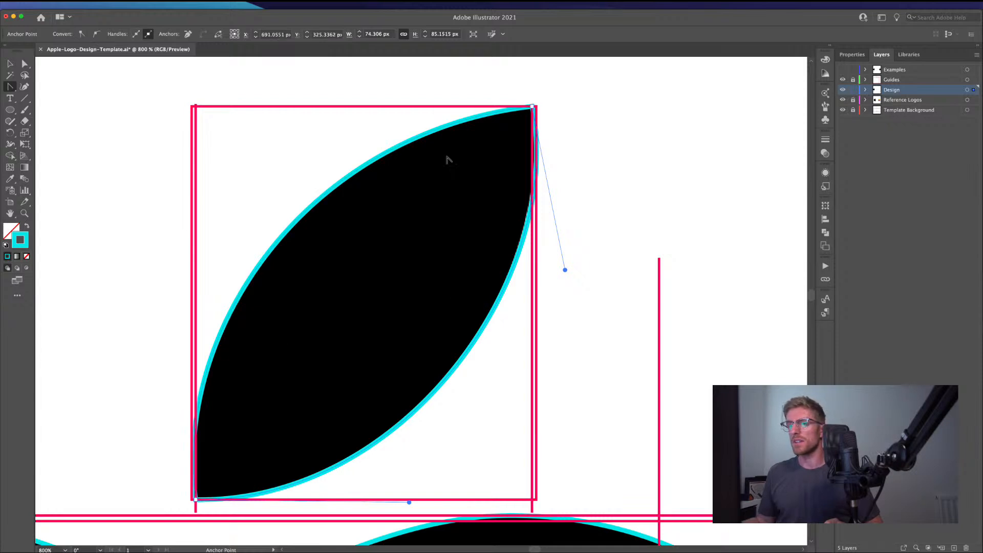
{"action": "left_click", "coordinate": [10, 64]}
{"action": "left_click", "coordinate": [160, 242]}
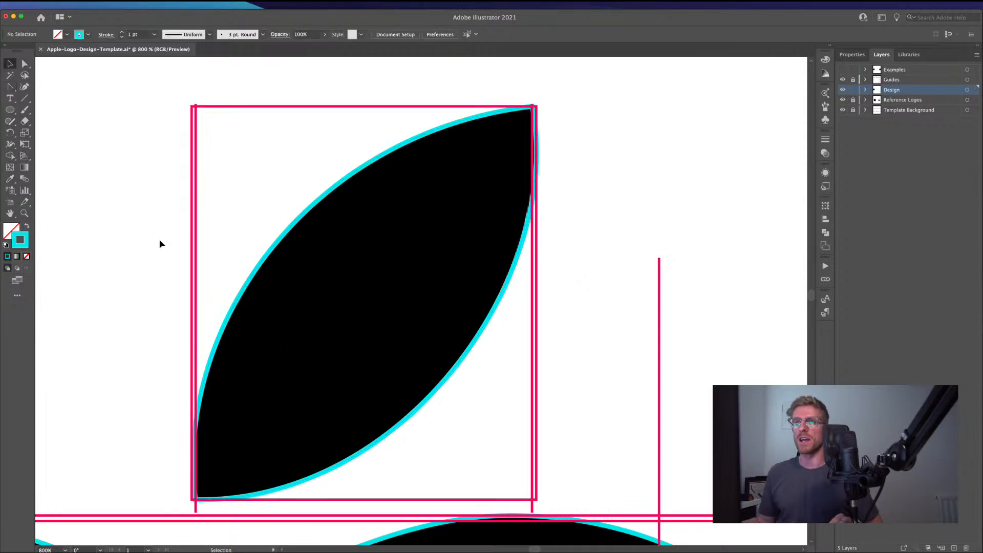
Step: Hide the Guides and Reference Logos layers, leaving the traced paths of the Design layer on show with nothing selected
{"action": "scroll", "coordinate": [161, 249], "scroll_direction": "down", "scroll_amount": 4}
{"action": "scroll", "coordinate": [160, 248], "scroll_direction": "down", "scroll_amount": 2}
{"action": "scroll", "coordinate": [187, 311], "scroll_direction": "down", "scroll_amount": 2}
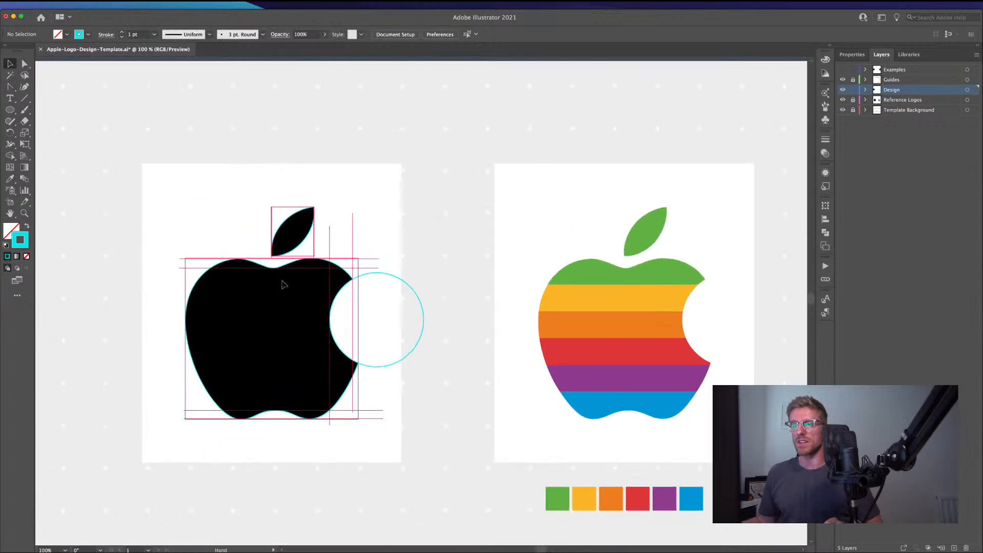
{"action": "left_click", "coordinate": [358, 282]}
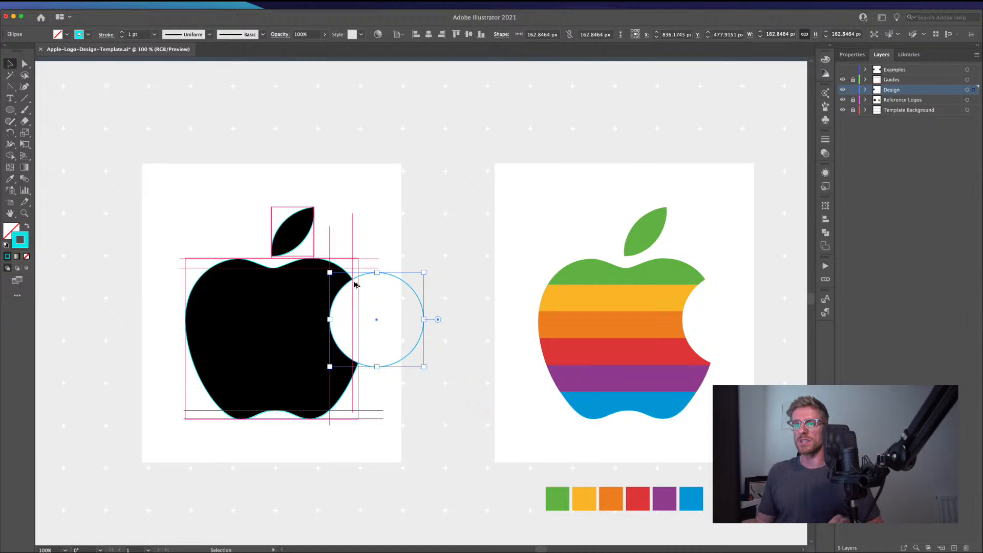
{"action": "left_click", "coordinate": [843, 80]}
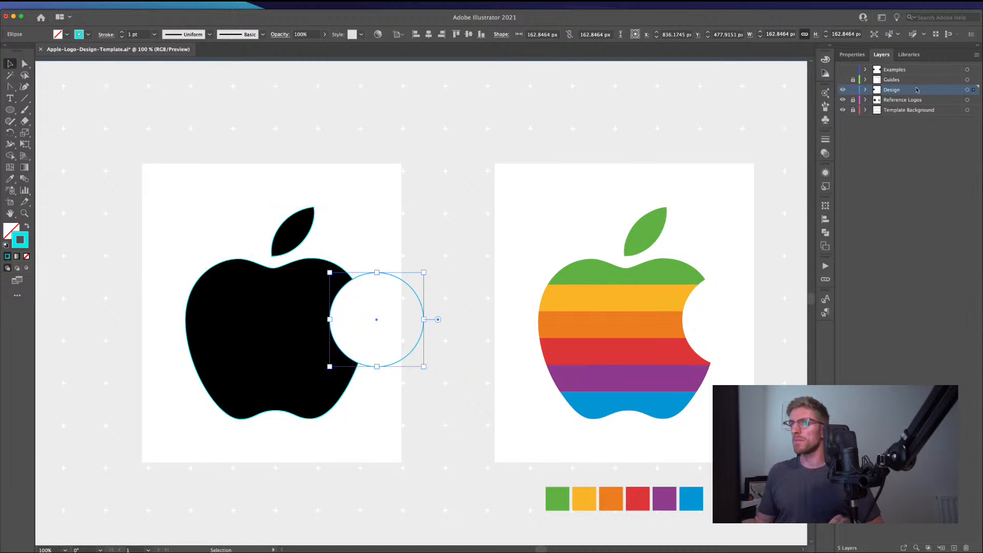
{"action": "left_click", "coordinate": [843, 100]}
{"action": "left_click", "coordinate": [186, 225]}
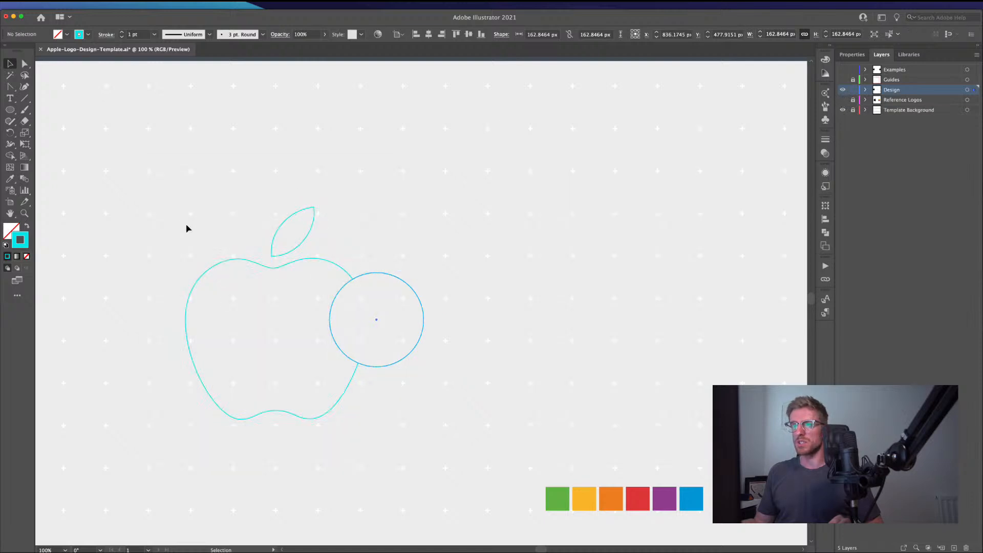
Step: Select the apple, circle and leaf paths and subtract the circle from the apple with Shape Builder to form the bite
{"action": "scroll", "coordinate": [257, 336], "scroll_direction": "up", "scroll_amount": 2}
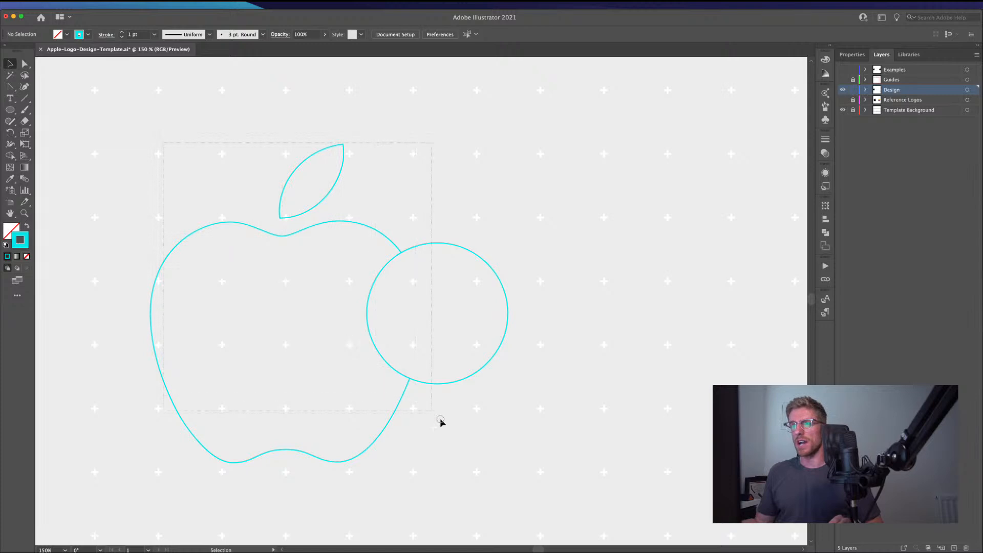
{"action": "left_click_drag", "start_coordinate": [485, 459], "coordinate": [485, 460]}
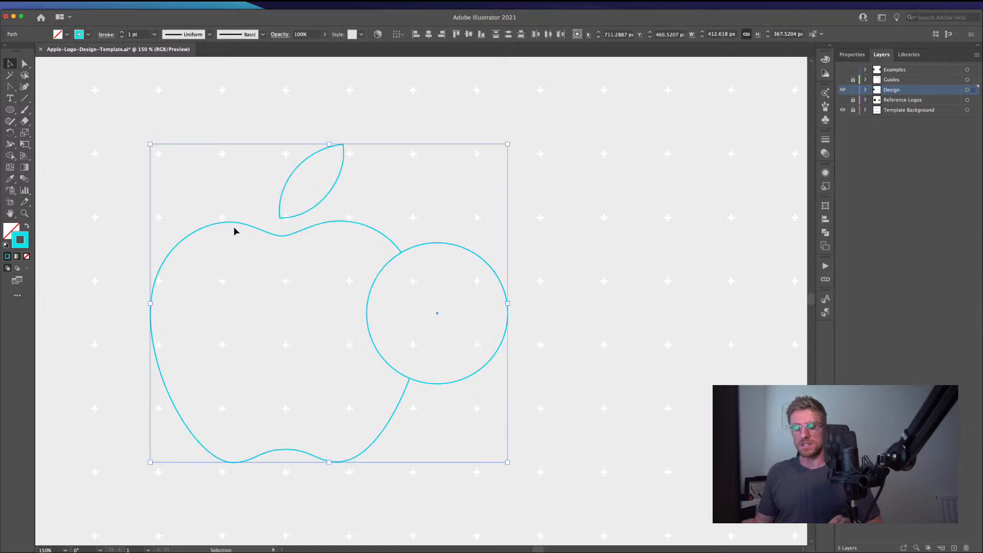
{"action": "key", "text": "shift+m"}
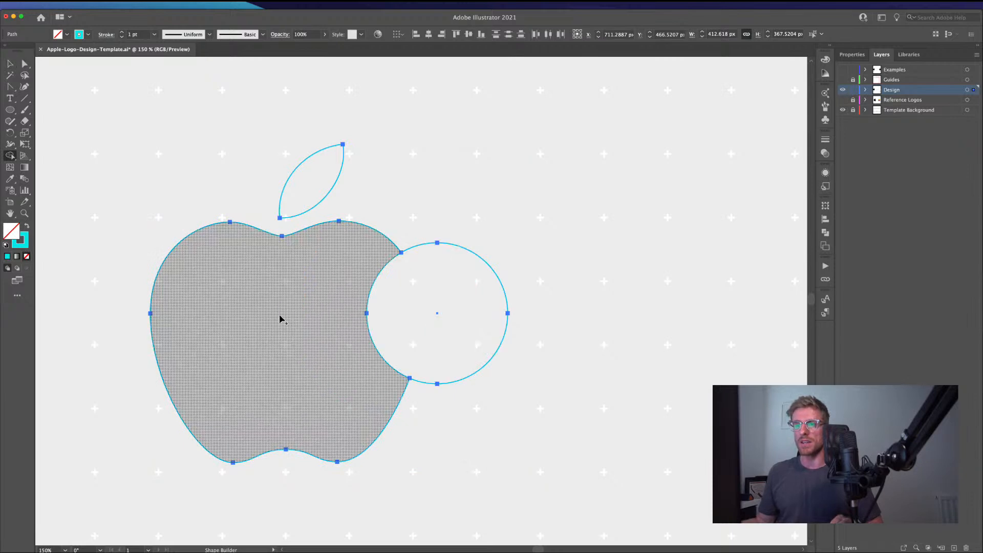
{"action": "left_click", "coordinate": [444, 300], "text": "alt"}
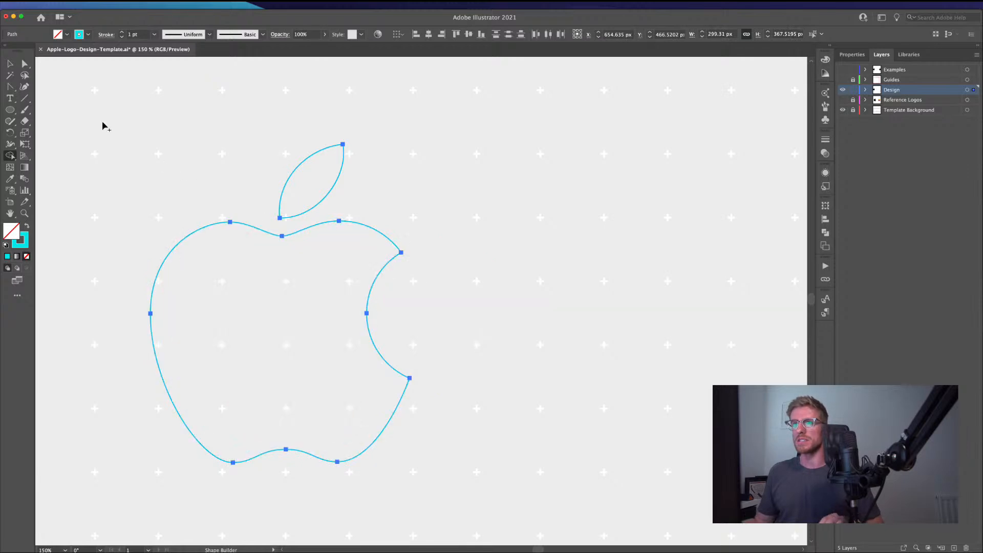
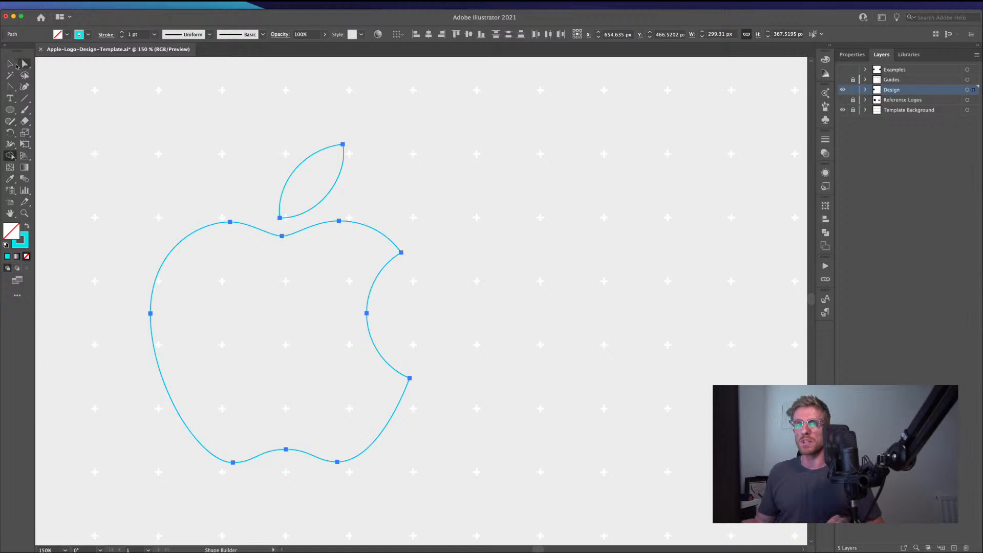
{"action": "left_click", "coordinate": [10, 63]}
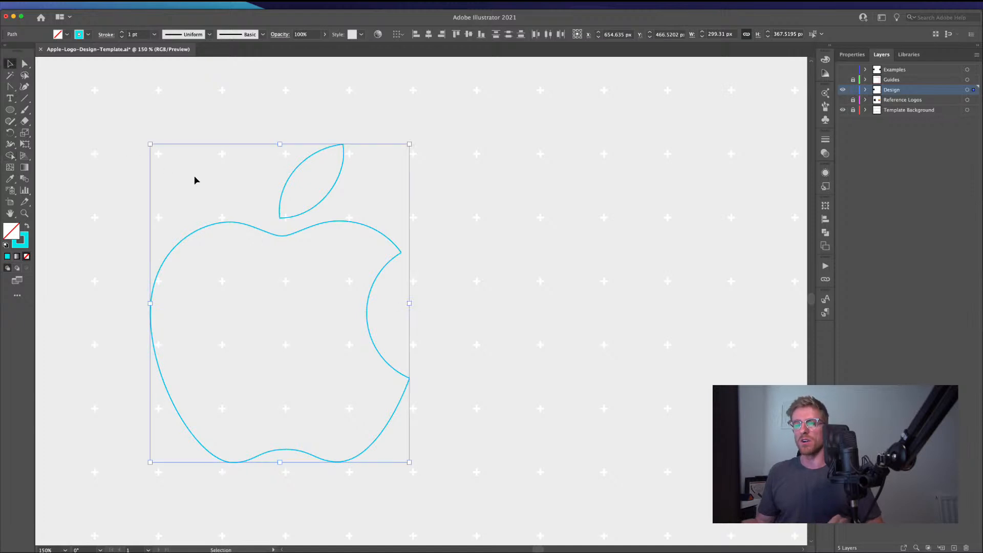
{"action": "left_click", "coordinate": [186, 140]}
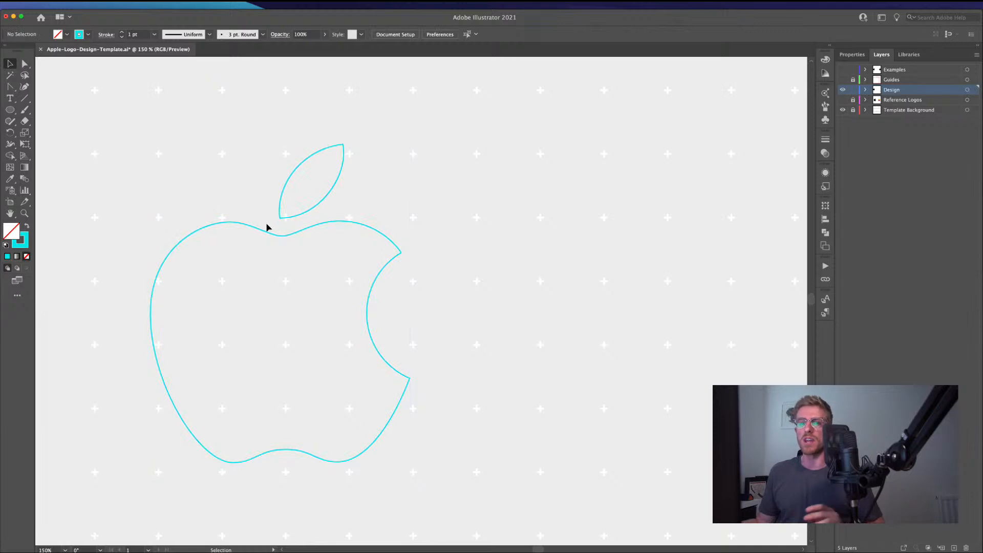
Step: Swap the fill and stroke of the apple body and leaf, and change their fill to black
{"action": "left_click_drag", "start_coordinate": [233, 187], "coordinate": [328, 280]}
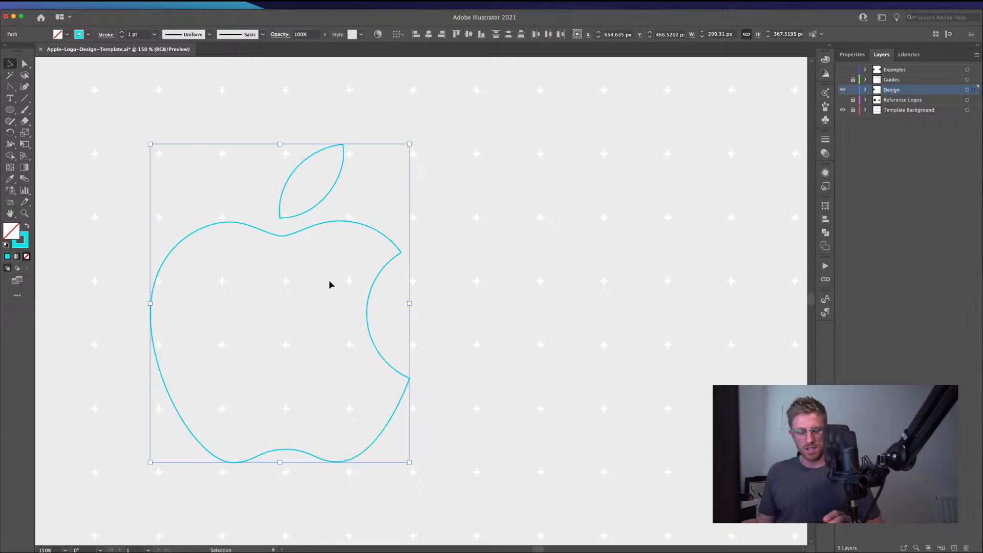
{"action": "key", "text": "shift+x"}
{"action": "left_click", "coordinate": [90, 121]}
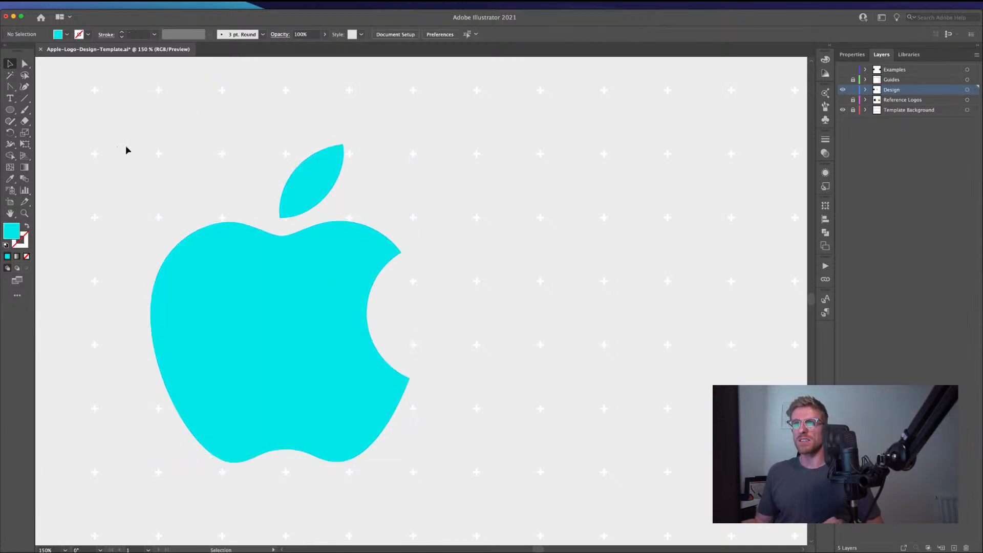
{"action": "left_click_drag", "start_coordinate": [309, 323], "coordinate": [309, 323]}
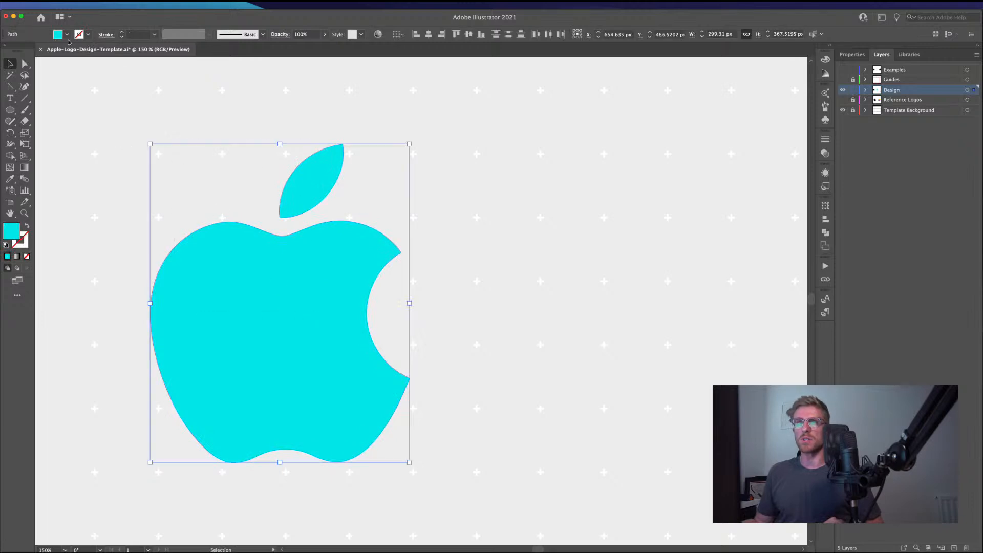
{"action": "left_click", "coordinate": [66, 35]}
{"action": "left_click", "coordinate": [28, 52]}
{"action": "left_click", "coordinate": [110, 221]}
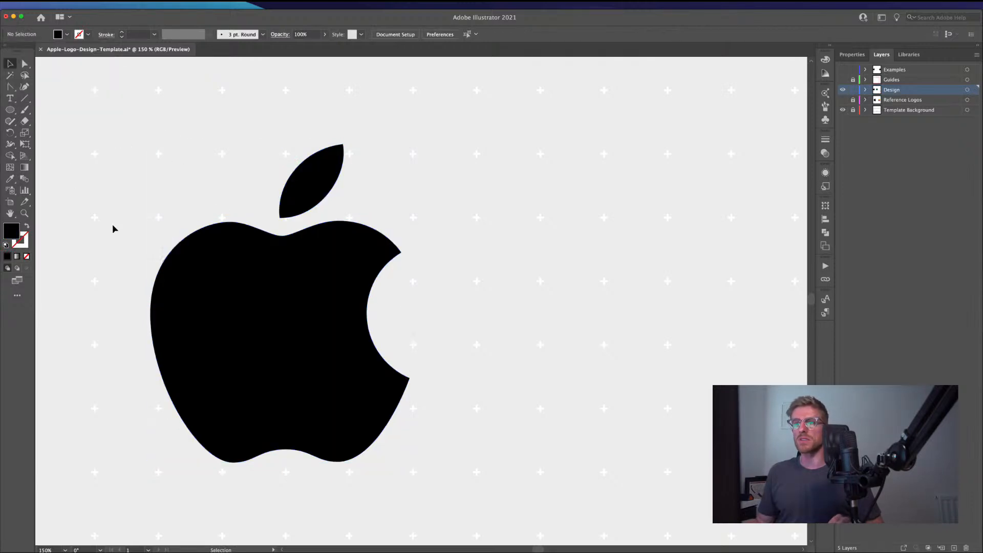
Step: Show the Reference Logos layer again, with the rainbow-striped logo and its colour swatches in view
{"action": "key", "text": "ctrl+0"}
{"action": "left_click_drag", "start_coordinate": [152, 214], "coordinate": [383, 236]}
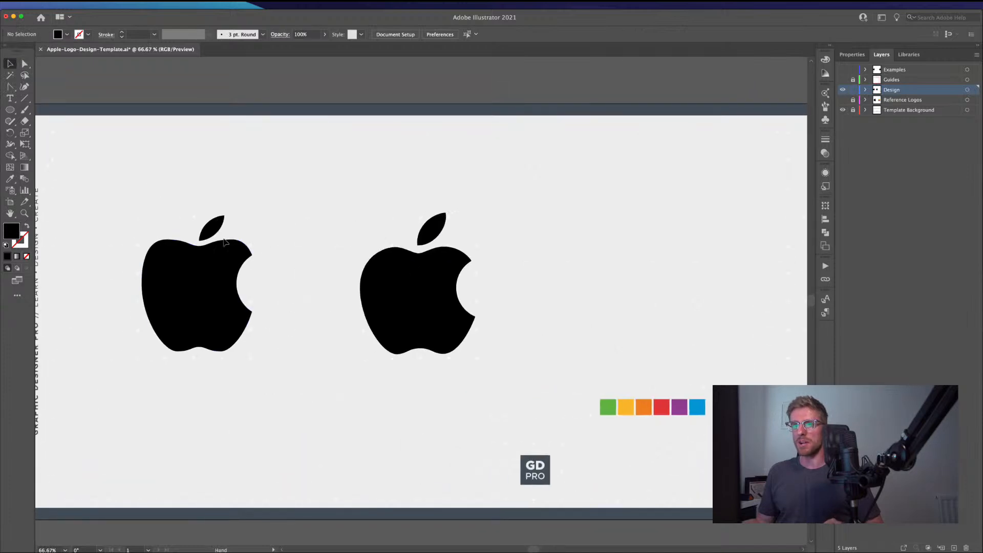
{"action": "left_click_drag", "start_coordinate": [215, 241], "coordinate": [325, 249]}
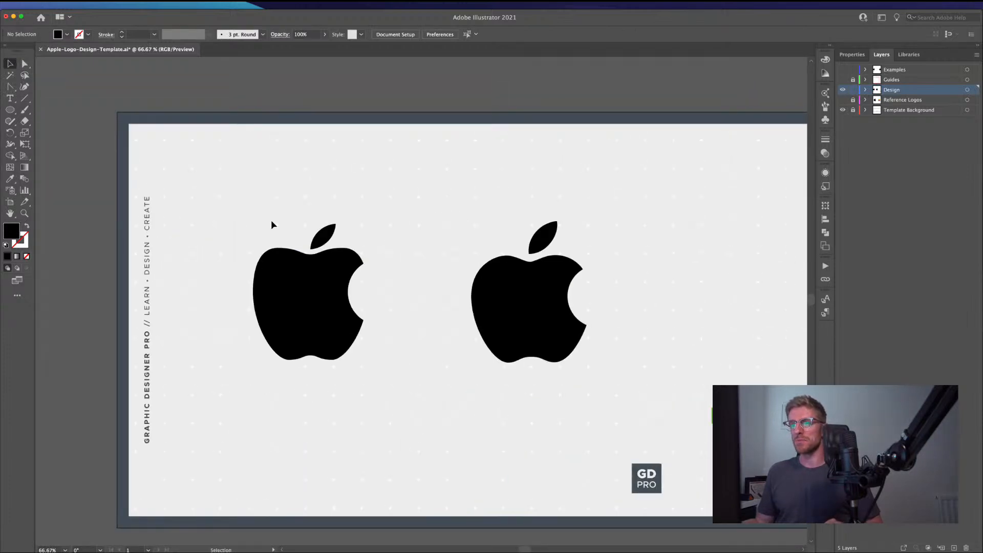
{"action": "scroll", "coordinate": [313, 236], "scroll_direction": "right", "scroll_amount": 10}
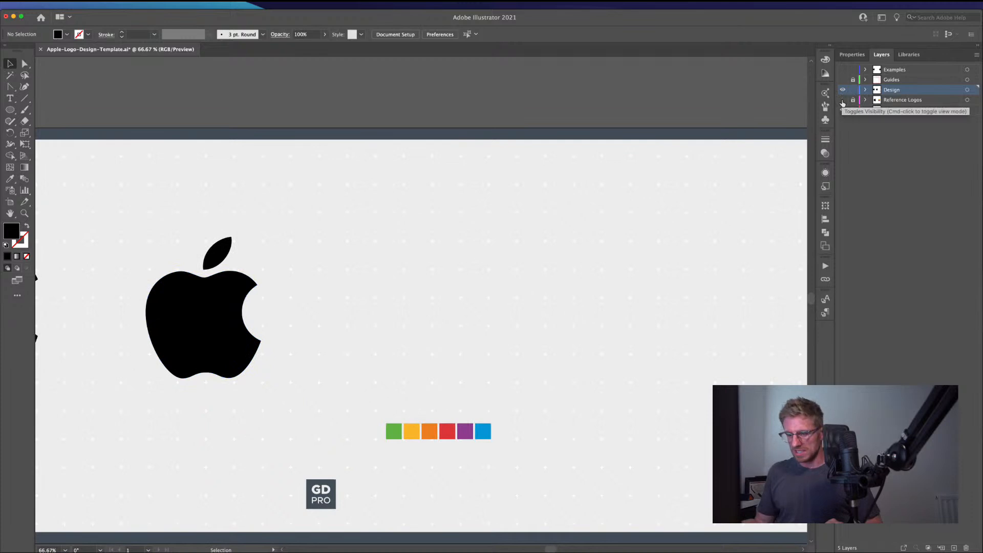
{"action": "left_click", "coordinate": [842, 100]}
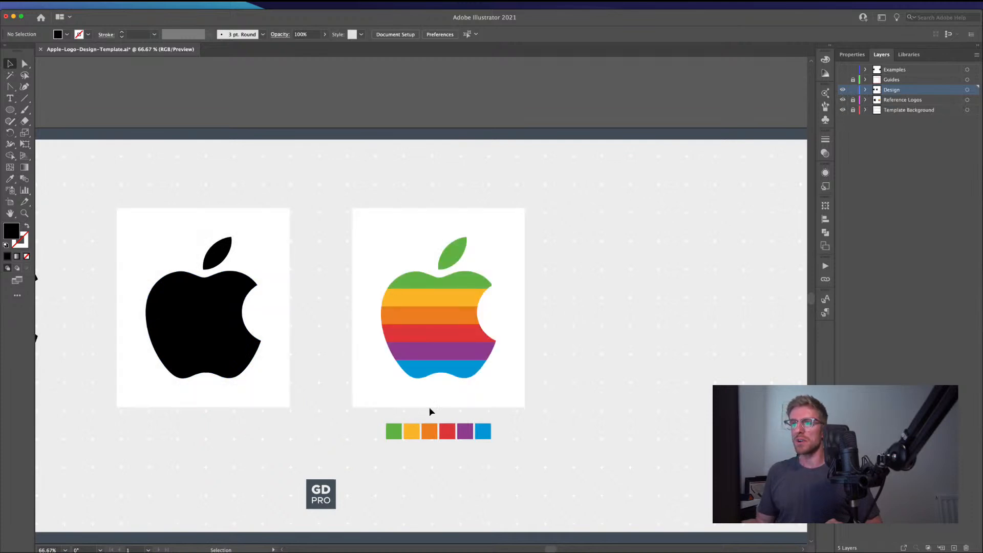
{"action": "left_click", "coordinate": [218, 253]}
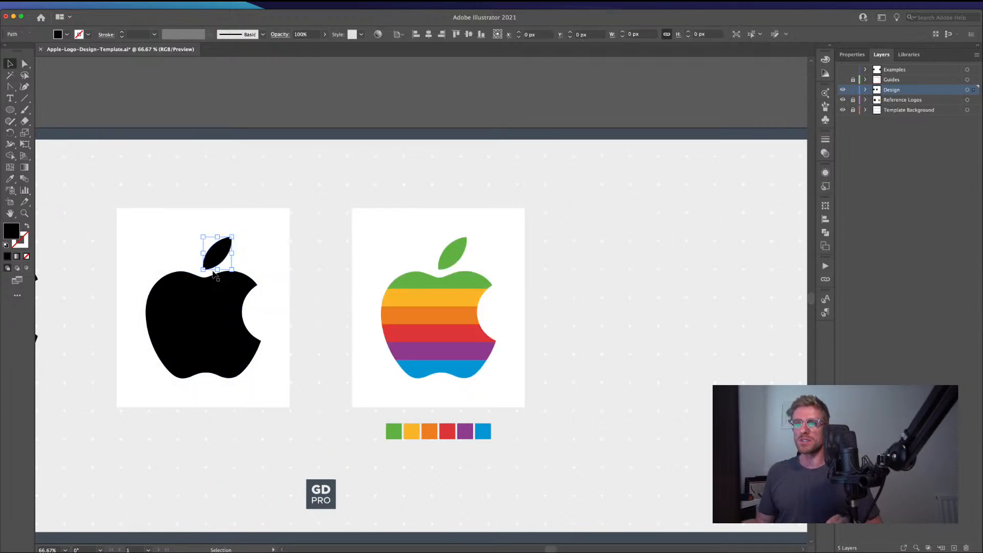
{"action": "left_click", "coordinate": [214, 302], "text": "shift"}
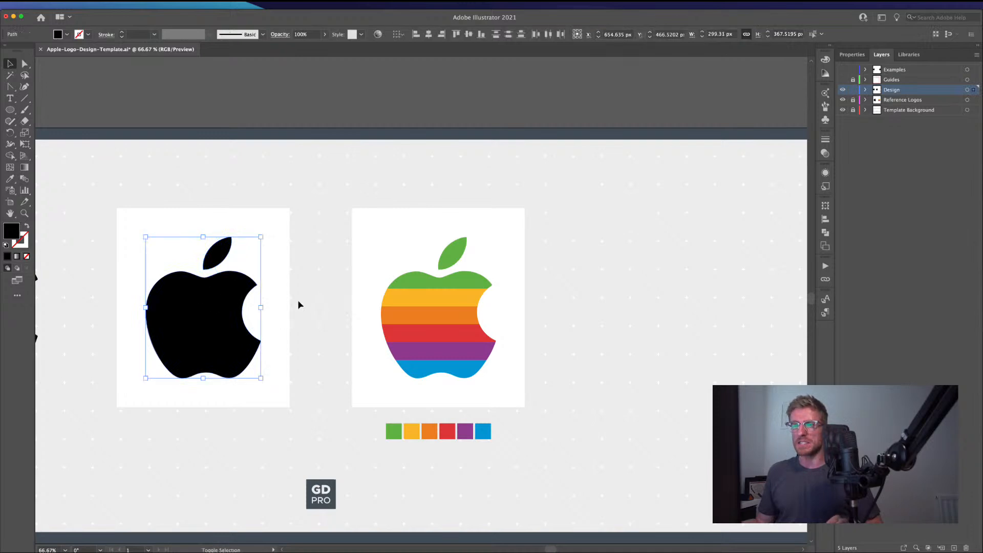
{"action": "left_click_drag", "start_coordinate": [310, 301], "coordinate": [332, 299]}
{"action": "left_click", "coordinate": [332, 299]}
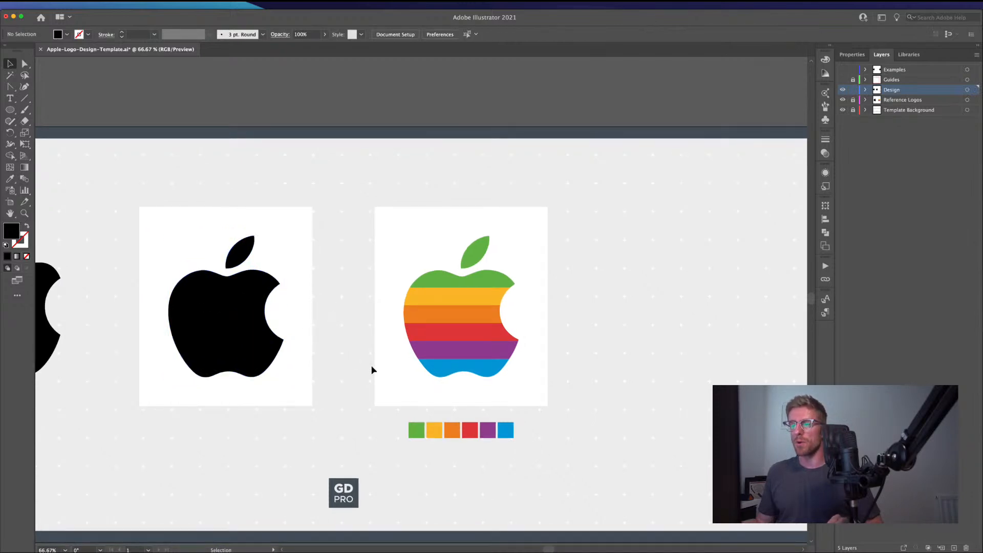
{"action": "scroll", "coordinate": [371, 364], "scroll_direction": "up", "scroll_amount": 3}
{"action": "left_click_drag", "start_coordinate": [441, 323], "coordinate": [221, 389]}
Step: Draw a rectangle about 359 by 66 px over the blue bottom stripe and swap its fill and stroke to leave a black outline
{"action": "left_click", "coordinate": [10, 109]}
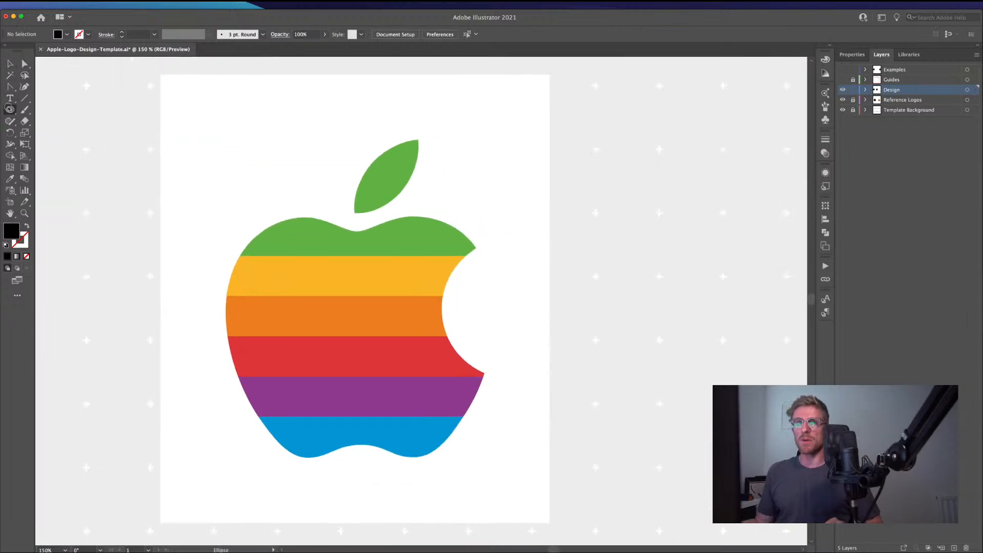
{"action": "left_click", "coordinate": [41, 111]}
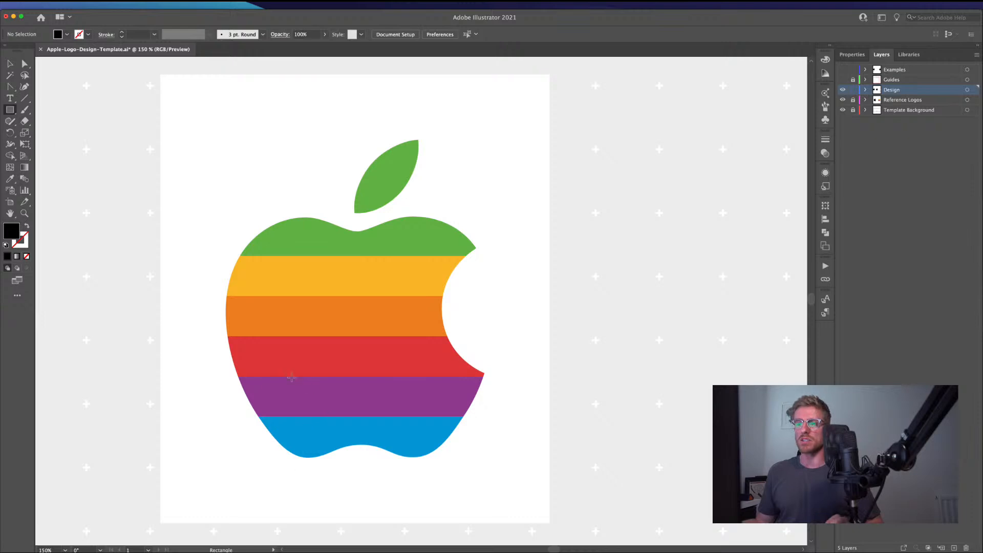
{"action": "scroll", "coordinate": [210, 354], "scroll_direction": "down", "scroll_amount": 3}
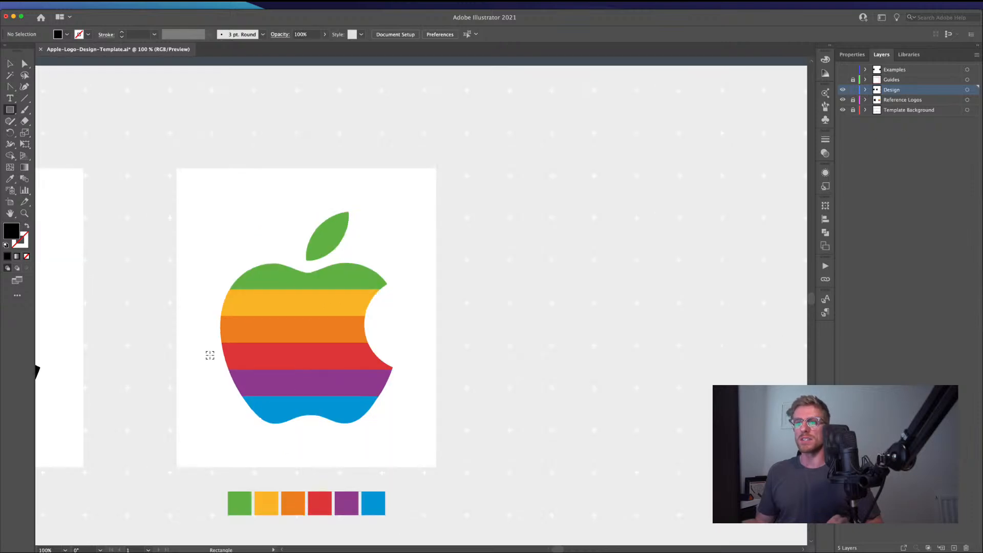
{"action": "left_click_drag", "start_coordinate": [209, 327], "coordinate": [312, 377]}
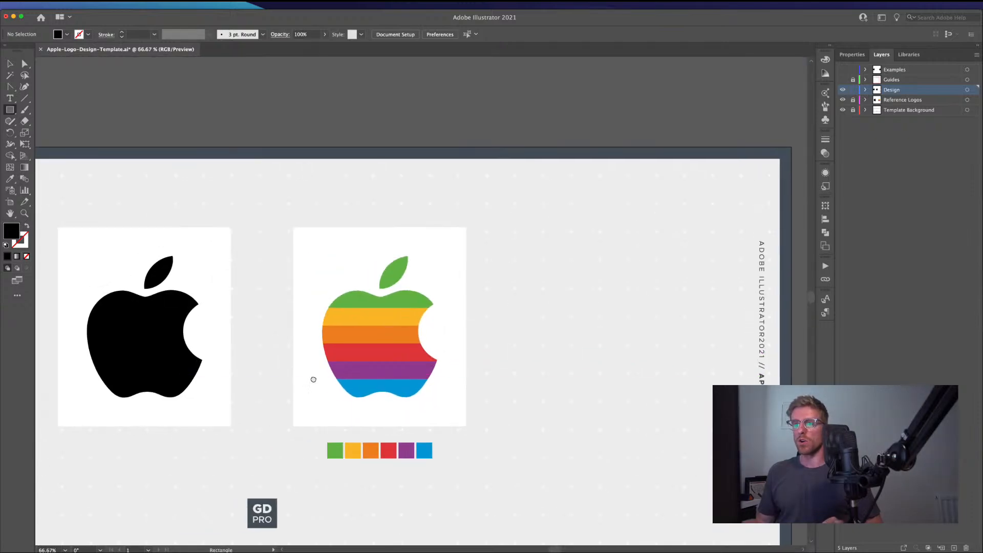
{"action": "scroll", "coordinate": [357, 387], "scroll_direction": "up", "scroll_amount": 1}
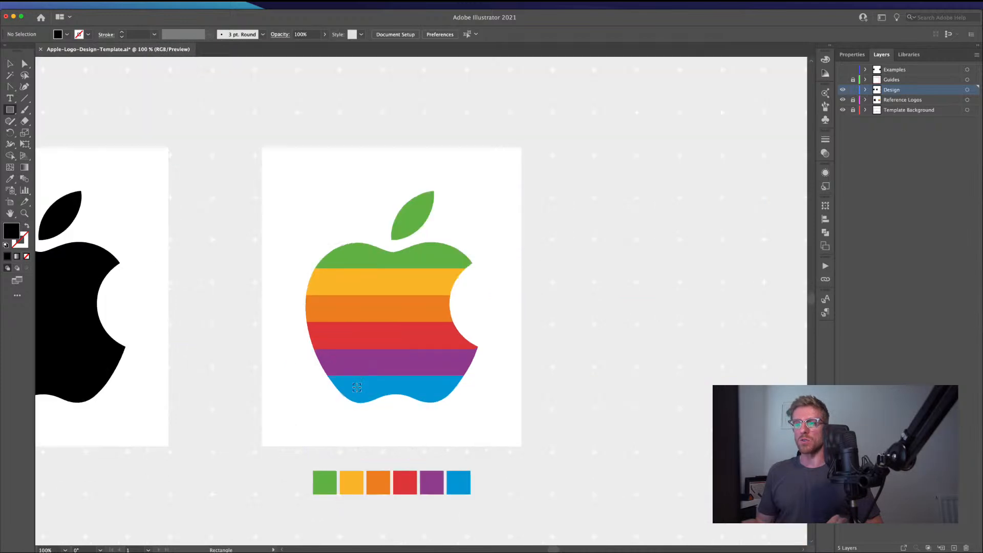
{"action": "scroll", "coordinate": [357, 387], "scroll_direction": "up", "scroll_amount": 1}
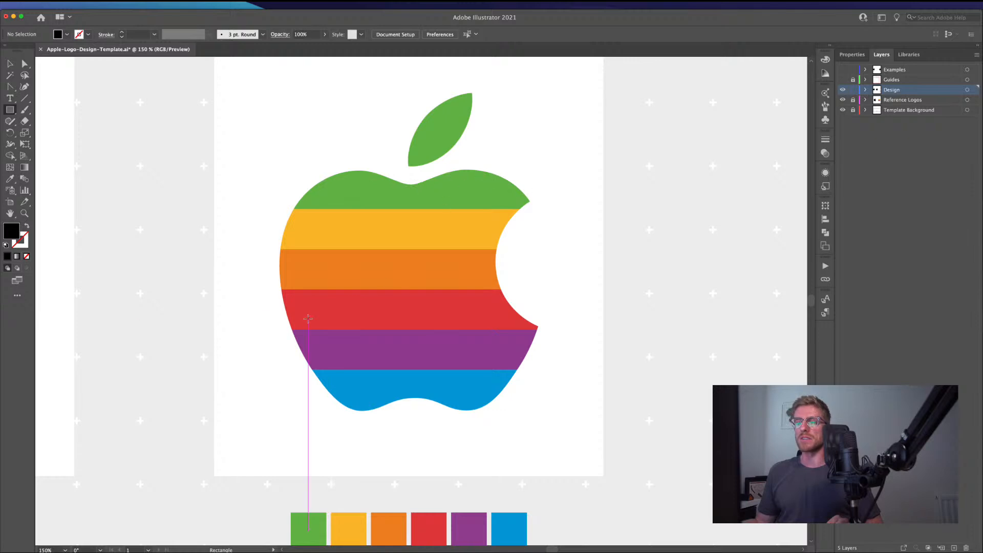
{"action": "scroll", "coordinate": [309, 318], "scroll_direction": "down", "scroll_amount": 2}
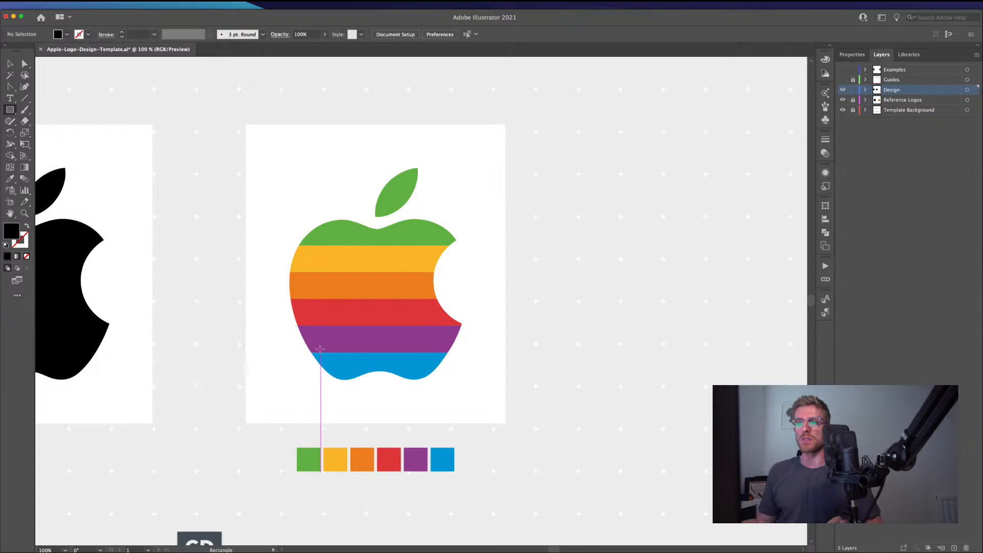
{"action": "scroll", "coordinate": [313, 353], "scroll_direction": "up", "scroll_amount": 2}
{"action": "scroll", "coordinate": [317, 357], "scroll_direction": "up", "scroll_amount": 2}
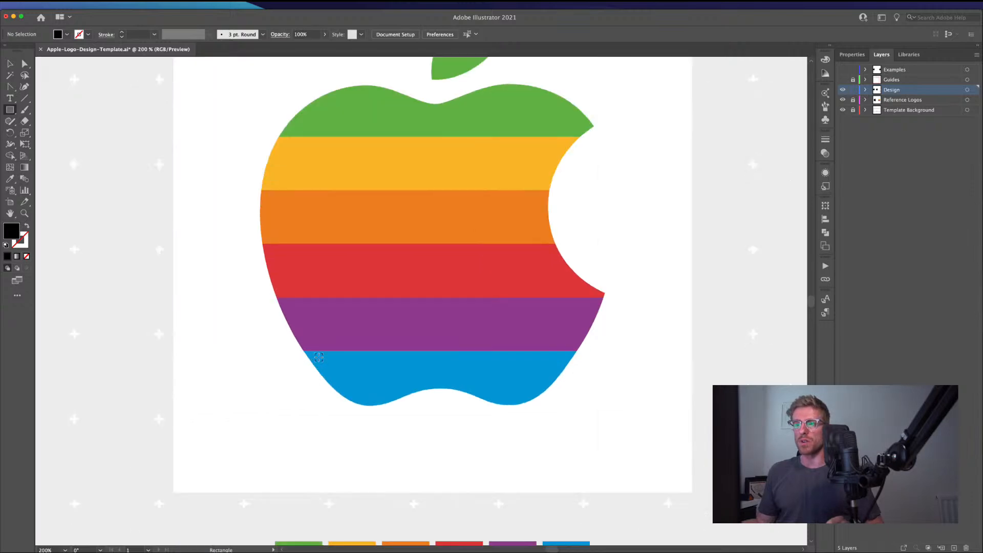
{"action": "left_click_drag", "start_coordinate": [302, 362], "coordinate": [374, 355]}
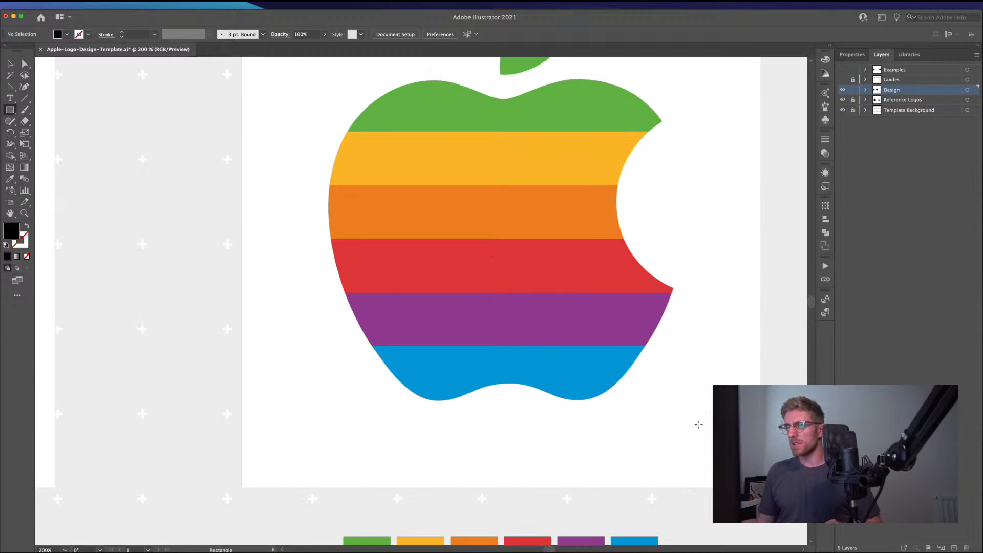
{"action": "mouse_move", "coordinate": [737, 429]}
{"action": "left_mouse_down"}
{"action": "mouse_move", "coordinate": [408, 375]}
{"action": "mouse_move", "coordinate": [326, 340]}
{"action": "mouse_move", "coordinate": [321, 353]}
{"action": "left_mouse_up"}
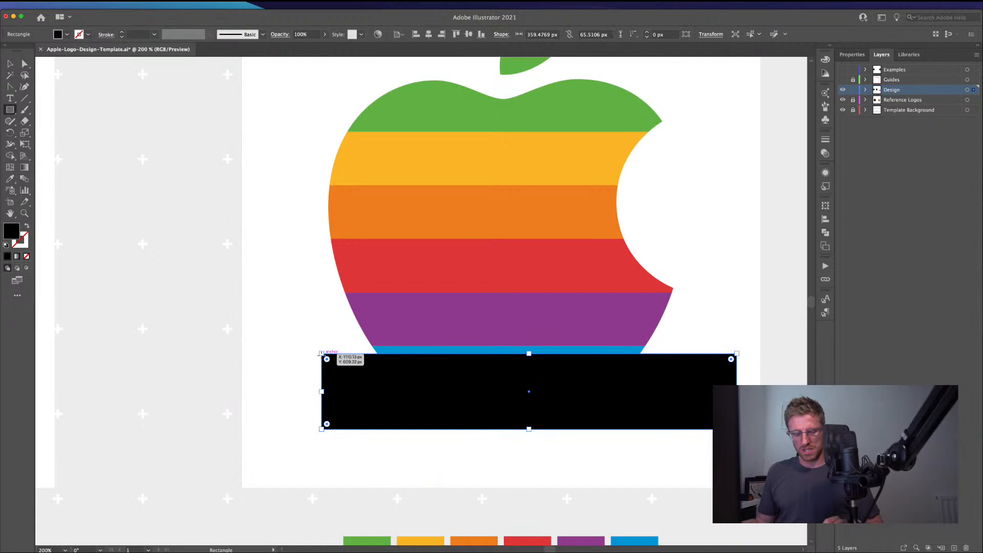
{"action": "key", "text": "shift+x"}
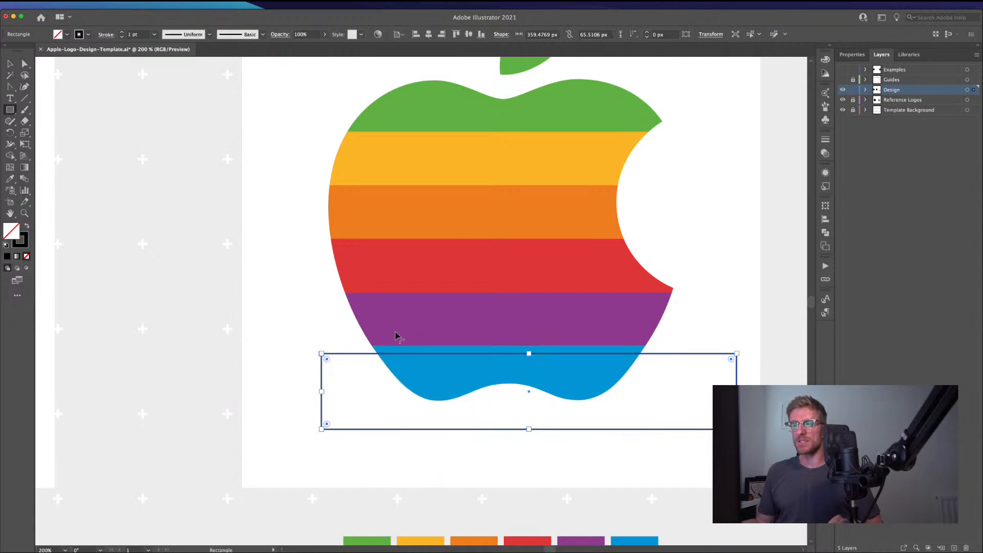
Step: Stretch the rectangle's upper edge up to the boundary between the purple and blue stripes, making it about 72 px high
{"action": "scroll", "coordinate": [509, 338], "scroll_direction": "up", "scroll_amount": 5}
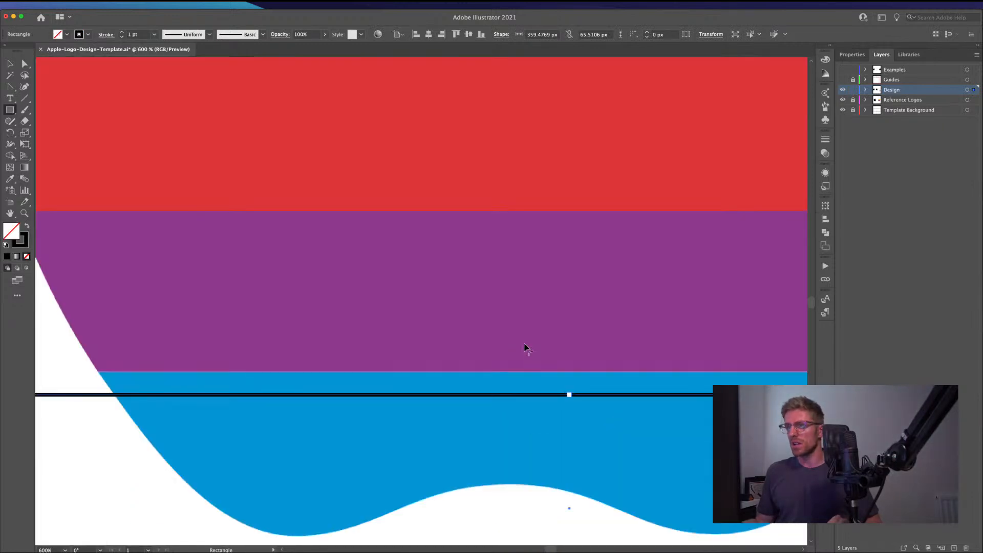
{"action": "scroll", "coordinate": [510, 336], "scroll_direction": "down", "scroll_amount": 2}
{"action": "key", "text": "v"}
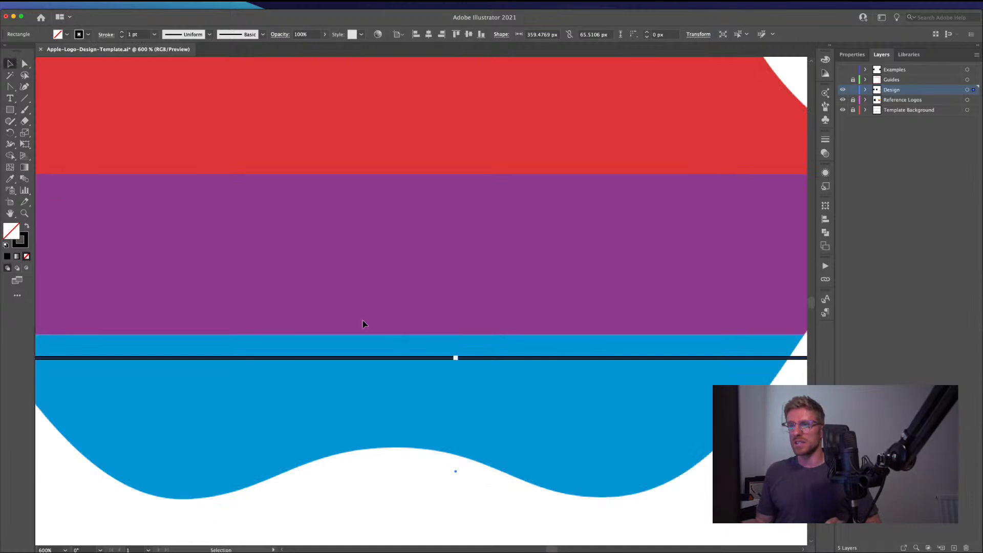
{"action": "left_click_drag", "start_coordinate": [456, 358], "coordinate": [457, 335]}
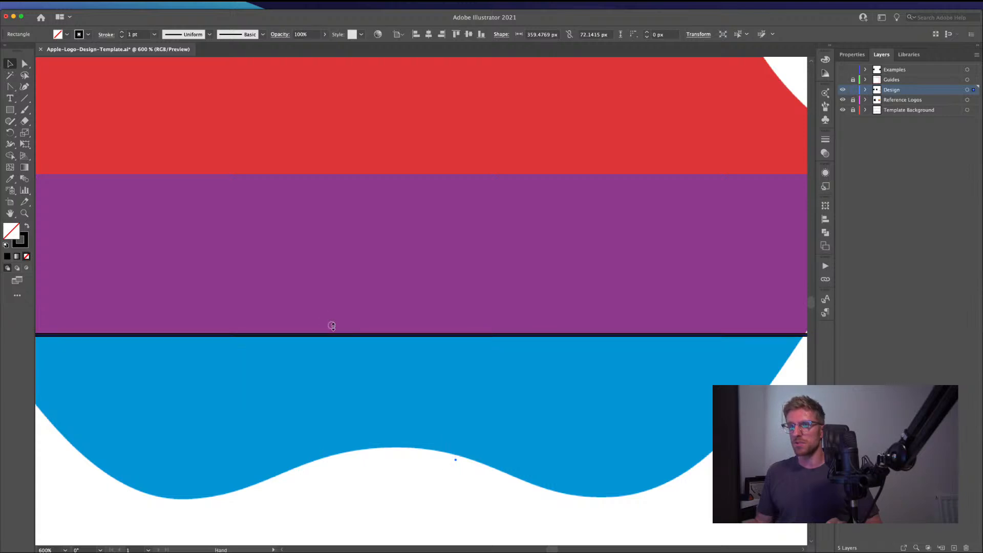
Step: Copy the rectangle up onto the purple stripe and shorten the copy to the stripe's height of about 46 px
{"action": "left_click_drag", "start_coordinate": [332, 325], "coordinate": [476, 336]}
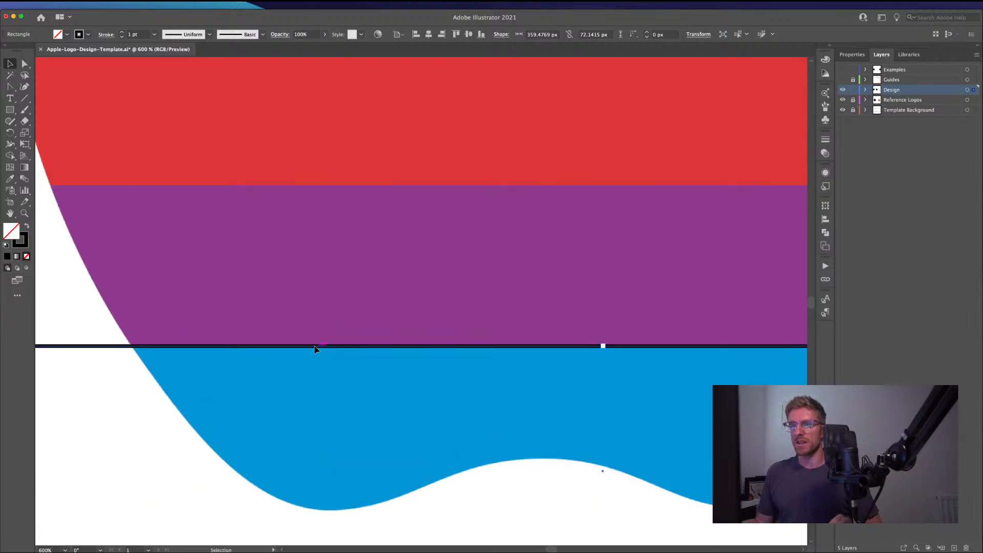
{"action": "left_click_drag", "start_coordinate": [315, 349], "coordinate": [296, 189]}
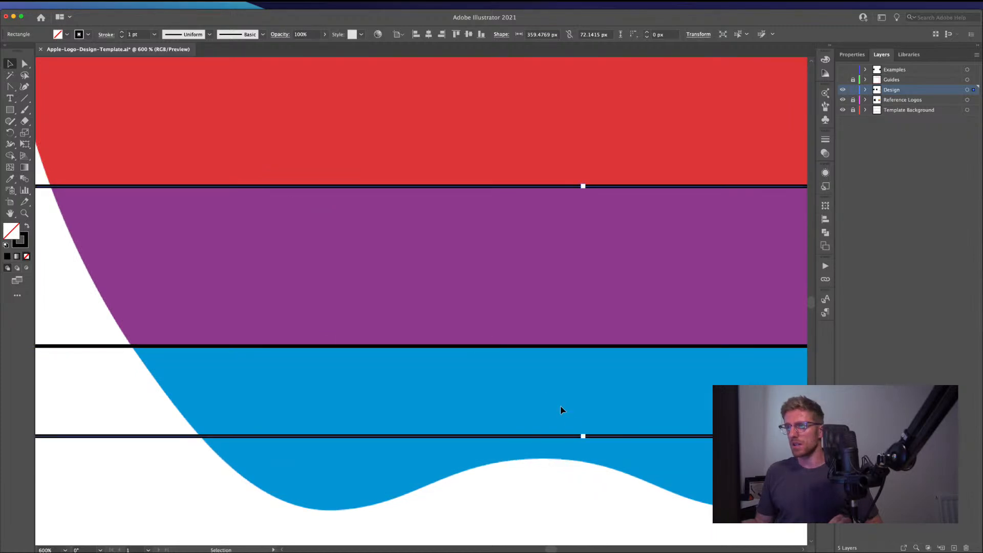
{"action": "left_click_drag", "start_coordinate": [583, 438], "coordinate": [570, 348]}
Step: Copy the purple stripe's rectangle straight up onto the red stripe, then repeat the copy for the orange and yellow stripes
{"action": "left_click_drag", "start_coordinate": [208, 281], "coordinate": [418, 385]}
{"action": "left_click_drag", "start_coordinate": [295, 306], "coordinate": [411, 365]}
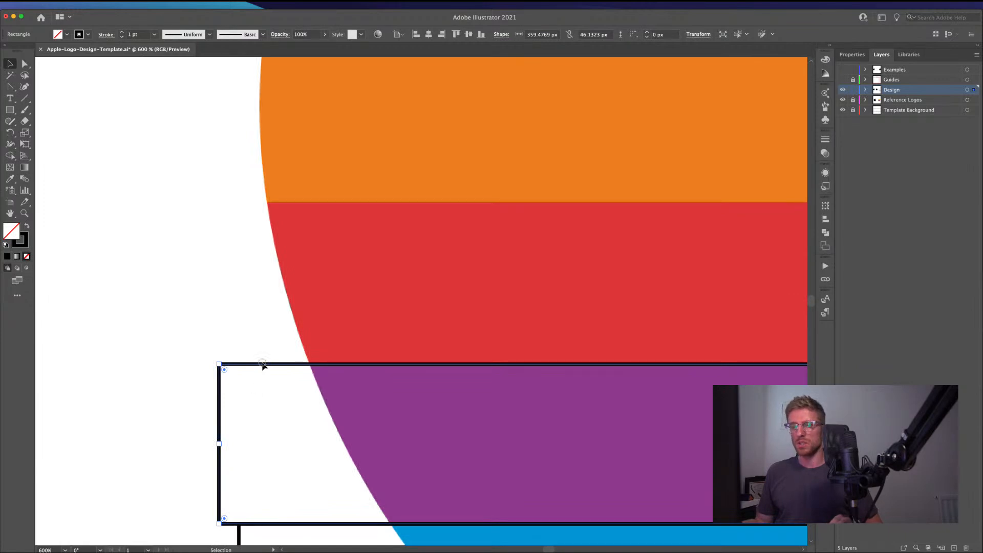
{"action": "left_click", "coordinate": [258, 300]}
{"action": "left_click", "coordinate": [265, 364]}
{"action": "left_click_drag", "start_coordinate": [266, 364], "coordinate": [265, 206]}
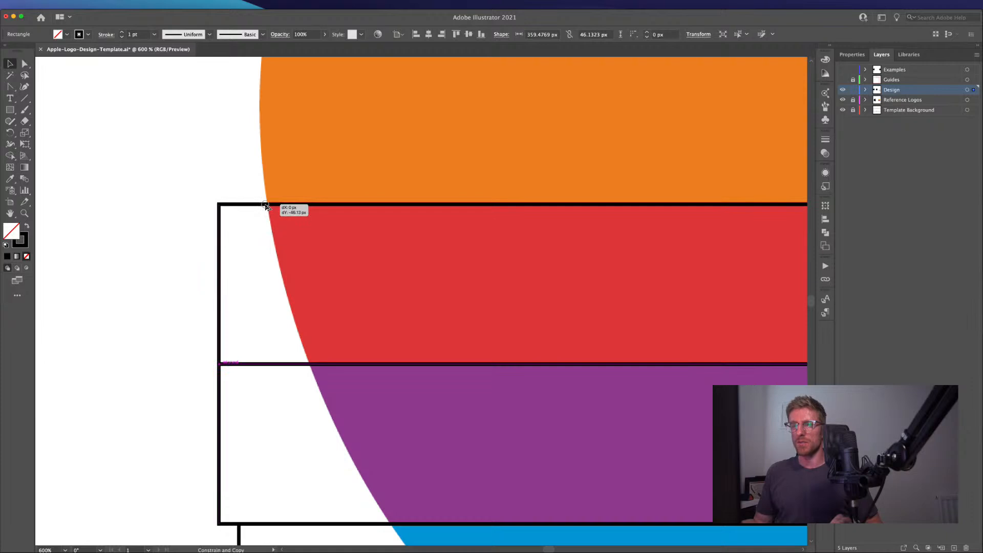
{"action": "left_click_drag", "start_coordinate": [265, 206], "coordinate": [265, 206]}
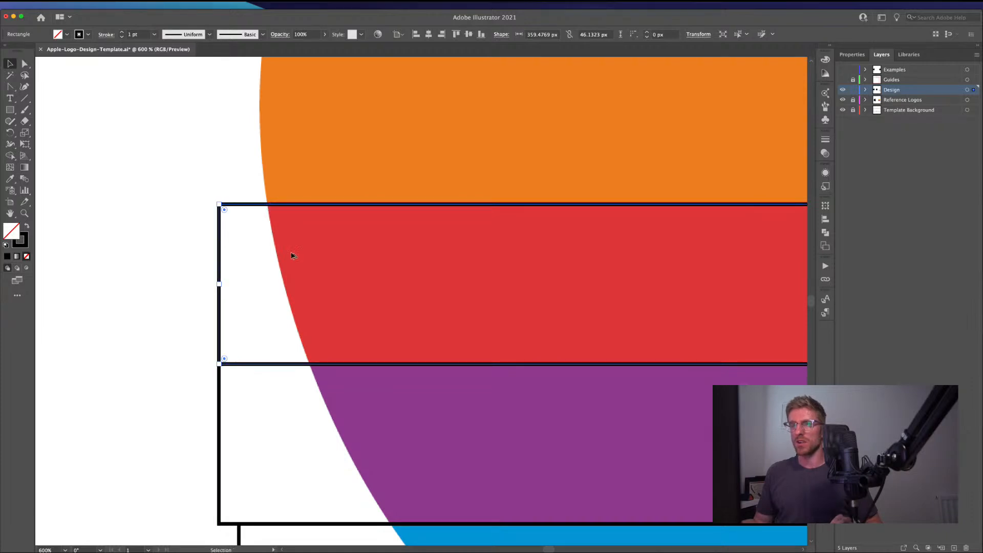
{"action": "scroll", "coordinate": [292, 257], "scroll_direction": "down", "scroll_amount": 3}
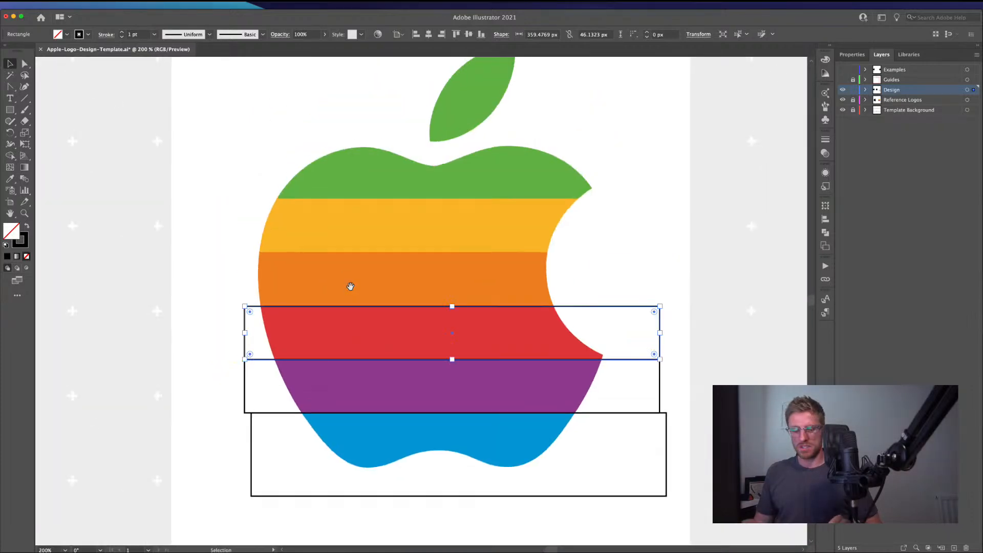
{"action": "key", "text": "super+d"}
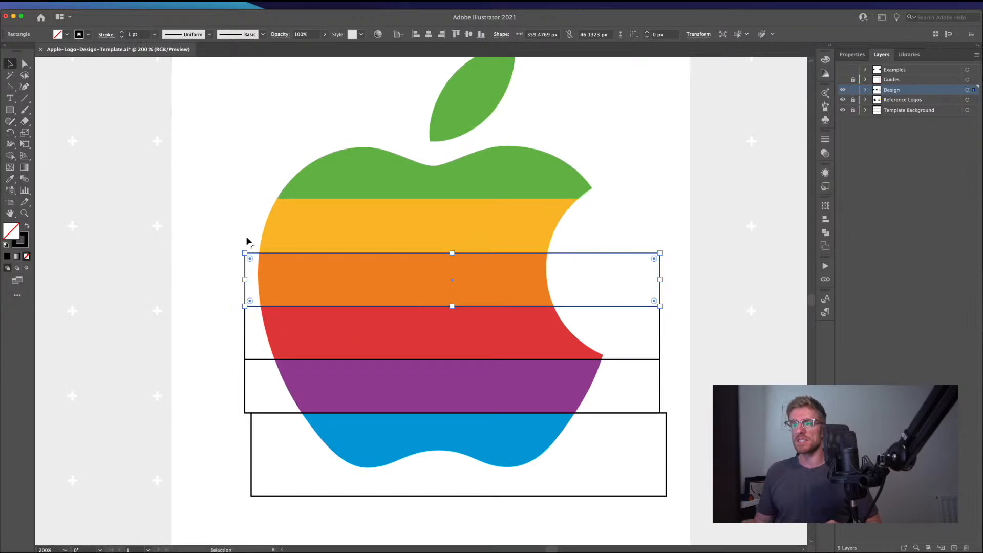
{"action": "key", "text": "super+d"}
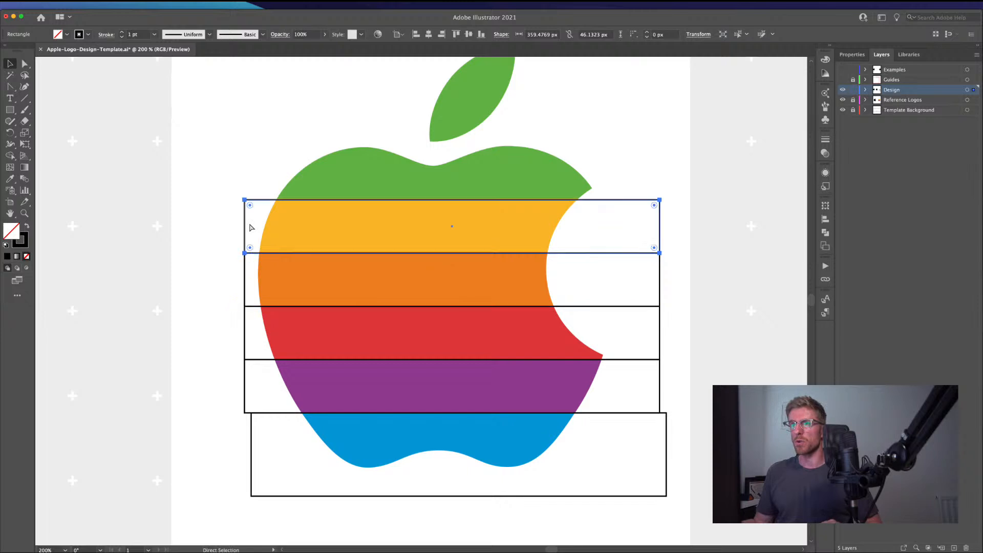
Step: Select the four equal stripe rectangles and stretch them together so their upper edge meets the boundary between green and yellow
{"action": "scroll", "coordinate": [276, 229], "scroll_direction": "up", "scroll_amount": 2}
{"action": "scroll", "coordinate": [276, 230], "scroll_direction": "up", "scroll_amount": 1}
{"action": "scroll", "coordinate": [276, 230], "scroll_direction": "down", "scroll_amount": 1}
{"action": "left_click_drag", "start_coordinate": [201, 302], "coordinate": [203, 221]}
{"action": "left_click_drag", "start_coordinate": [194, 176], "coordinate": [215, 392]}
{"action": "left_click_drag", "start_coordinate": [221, 435], "coordinate": [223, 437]}
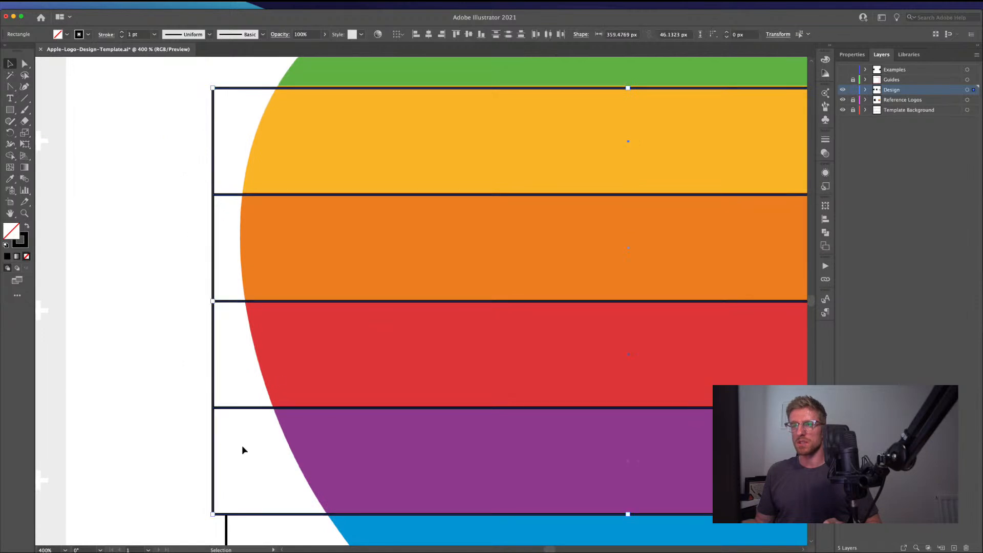
{"action": "scroll", "coordinate": [210, 309], "scroll_direction": "up", "scroll_amount": 5}
{"action": "scroll", "coordinate": [386, 247], "scroll_direction": "up", "scroll_amount": 5}
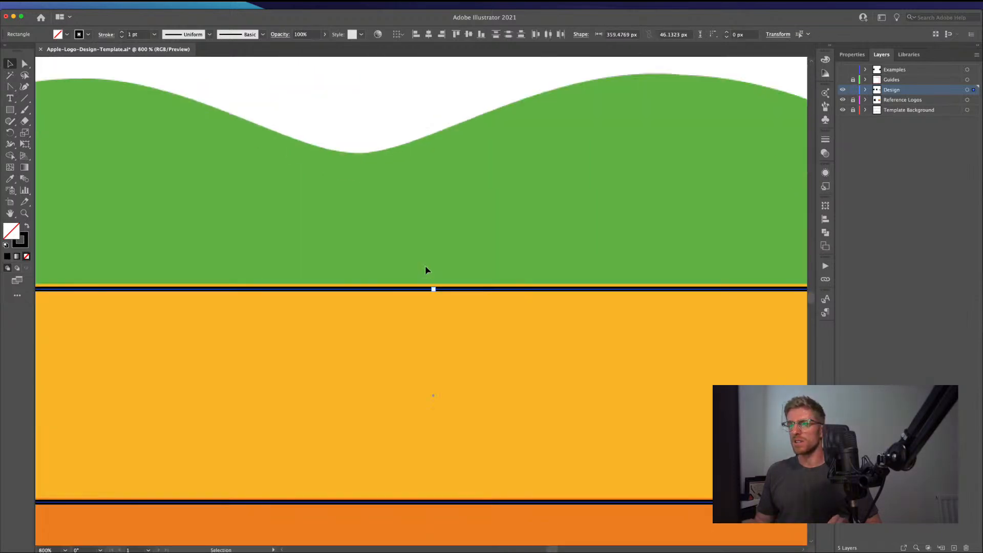
{"action": "left_click_drag", "start_coordinate": [444, 310], "coordinate": [442, 299]}
Step: Examine how the rectangle edges line up with the stripe boundaries across the rainbow apple
{"action": "scroll", "coordinate": [330, 302], "scroll_direction": "down", "scroll_amount": 3}
{"action": "scroll", "coordinate": [330, 306], "scroll_direction": "down", "scroll_amount": 4}
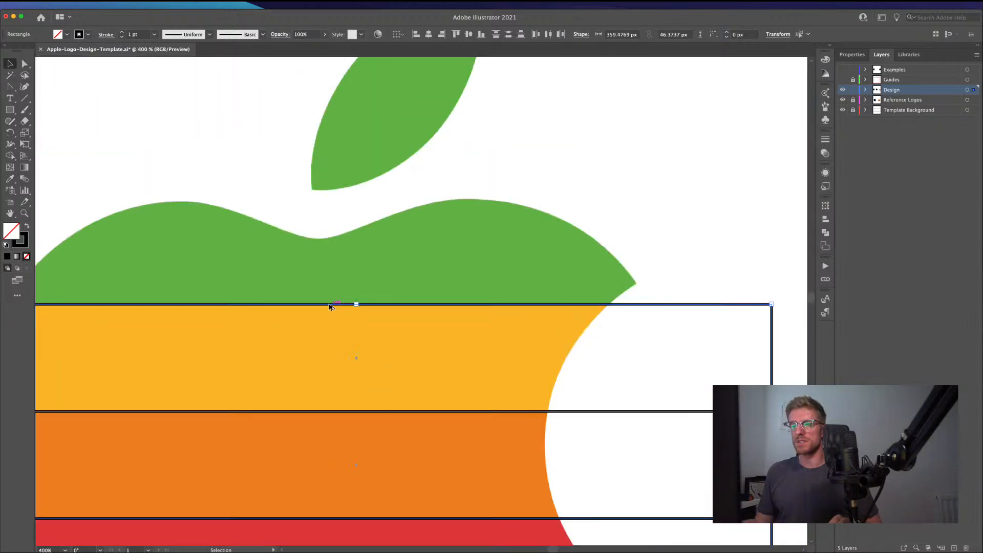
{"action": "scroll", "coordinate": [278, 369], "scroll_direction": "up", "scroll_amount": 4}
{"action": "scroll", "coordinate": [278, 368], "scroll_direction": "down", "scroll_amount": 2}
{"action": "left_click_drag", "start_coordinate": [312, 451], "coordinate": [320, 326]}
{"action": "scroll", "coordinate": [319, 326], "scroll_direction": "down", "scroll_amount": 2}
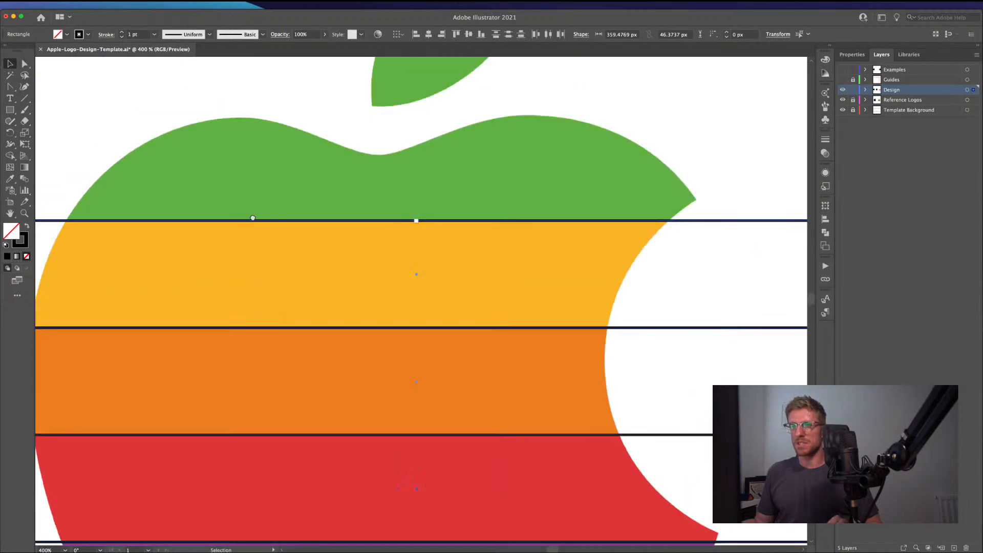
{"action": "scroll", "coordinate": [409, 266], "scroll_direction": "up", "scroll_amount": 3}
{"action": "scroll", "coordinate": [376, 259], "scroll_direction": "down", "scroll_amount": 4}
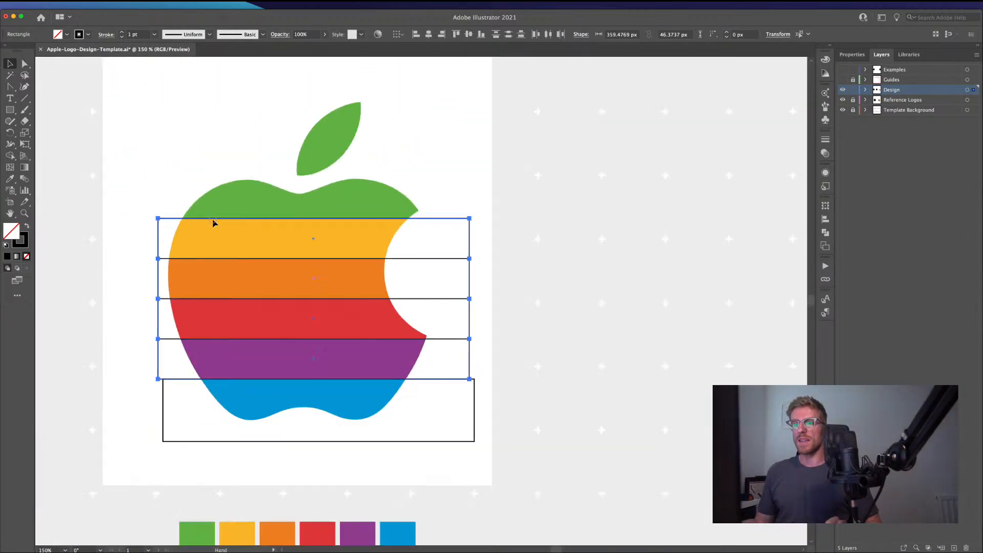
Step: Delete the taller outlined rectangle covering the blue bottom stripe
{"action": "scroll", "coordinate": [213, 220], "scroll_direction": "left", "scroll_amount": 5}
{"action": "scroll", "coordinate": [213, 220], "scroll_direction": "down", "scroll_amount": 1}
{"action": "left_click", "coordinate": [265, 381]}
{"action": "left_click", "coordinate": [303, 392]}
{"action": "key", "text": "Delete"}
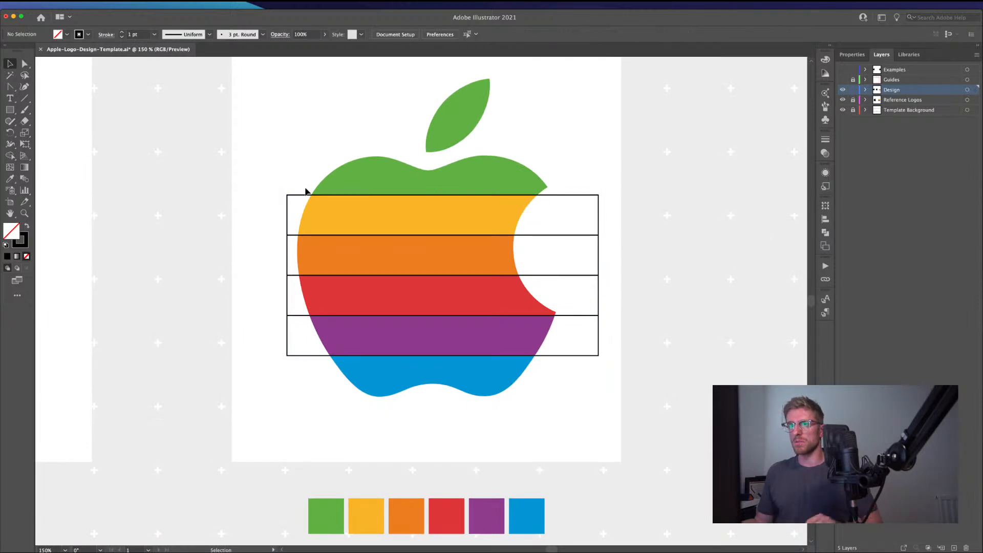
Step: Select the four remaining stripe rectangles, move them across onto the black apple and widen them to about 441 px
{"action": "left_click_drag", "start_coordinate": [281, 210], "coordinate": [287, 330]}
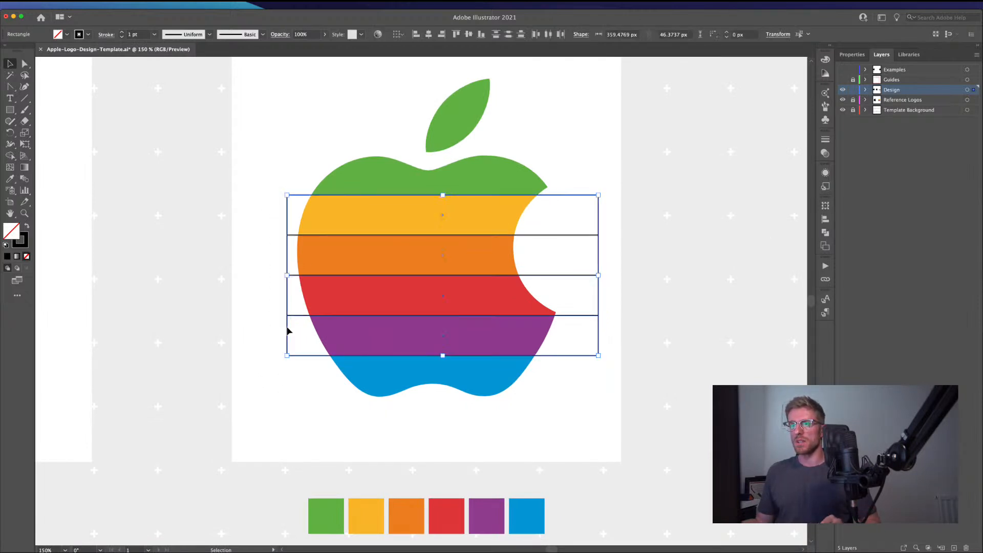
{"action": "scroll", "coordinate": [379, 330], "scroll_direction": "left", "scroll_amount": 5}
{"action": "key", "text": "super+minus"}
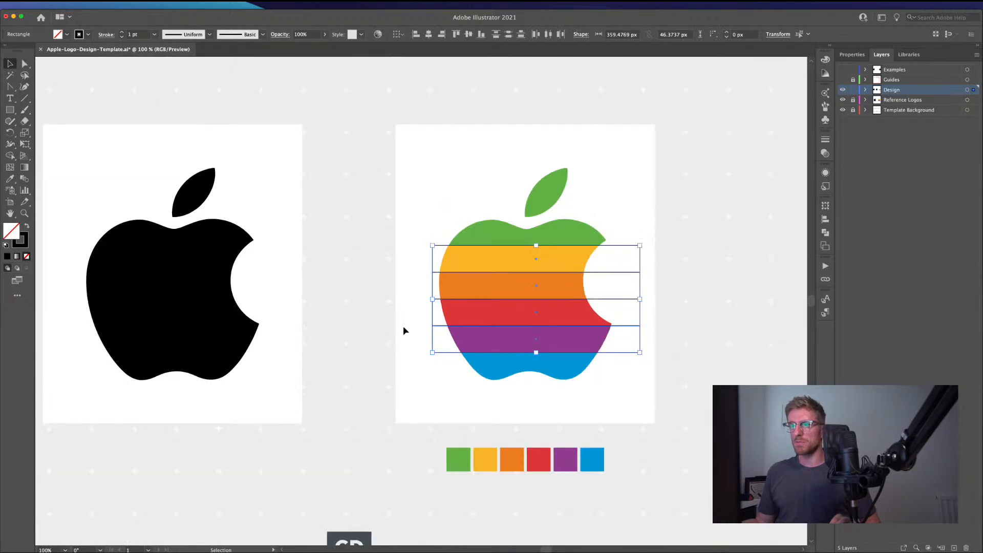
{"action": "scroll", "coordinate": [312, 263], "scroll_direction": "left", "scroll_amount": 5}
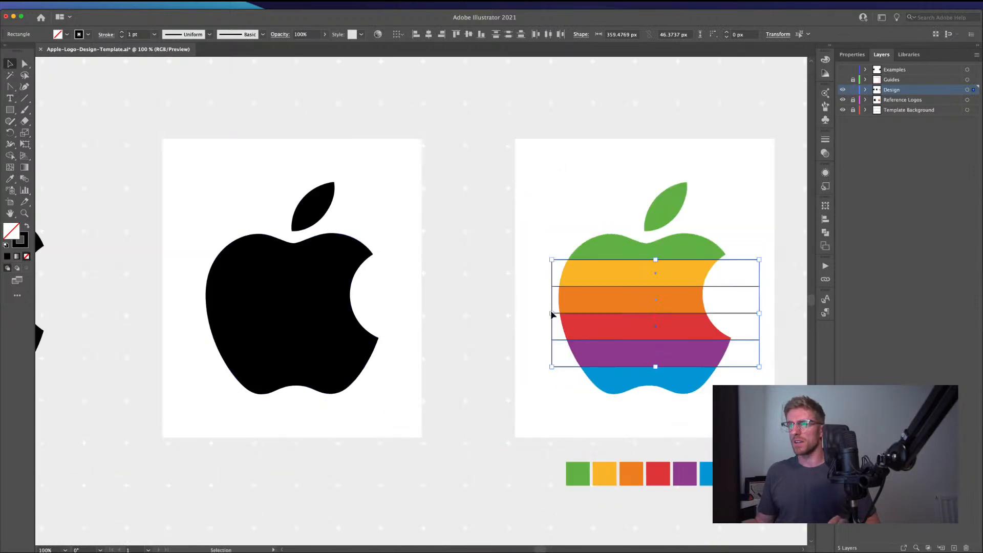
{"action": "left_click_drag", "start_coordinate": [552, 313], "coordinate": [162, 313]}
{"action": "left_click_drag", "start_coordinate": [759, 313], "coordinate": [417, 313]}
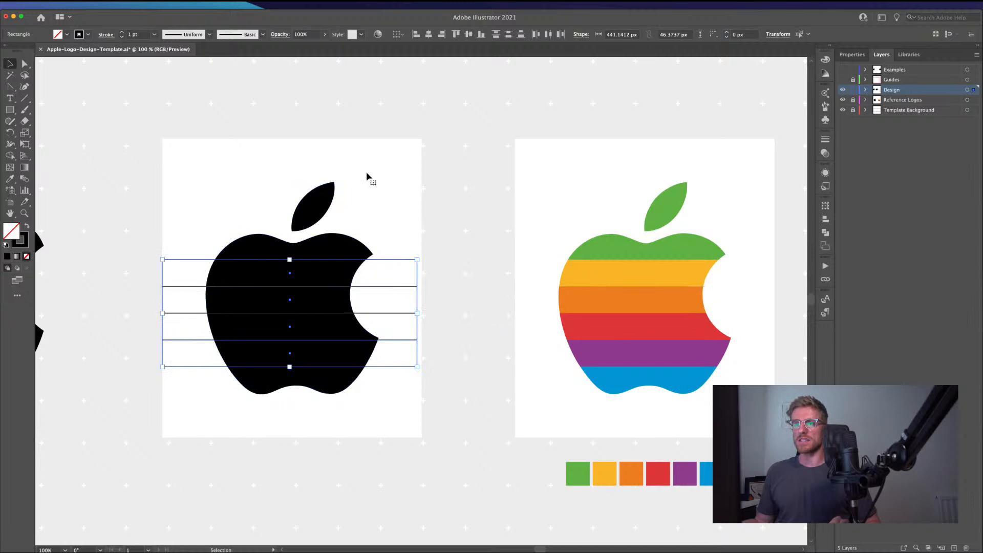
Step: Hide the Reference Logos layer so only the black apple and its stripe rectangles remain in view
{"action": "scroll", "coordinate": [238, 260], "scroll_direction": "up", "scroll_amount": 1}
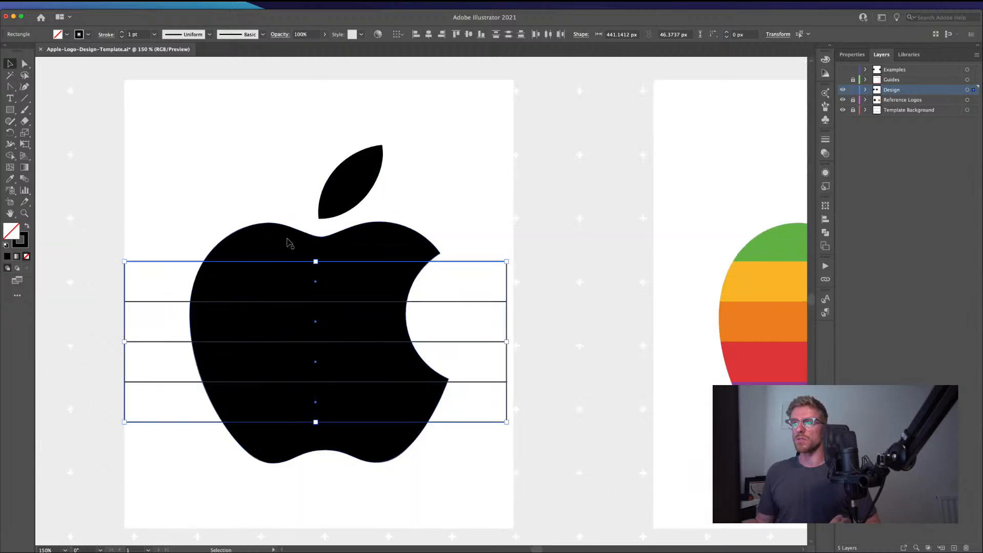
{"action": "left_click", "coordinate": [843, 101]}
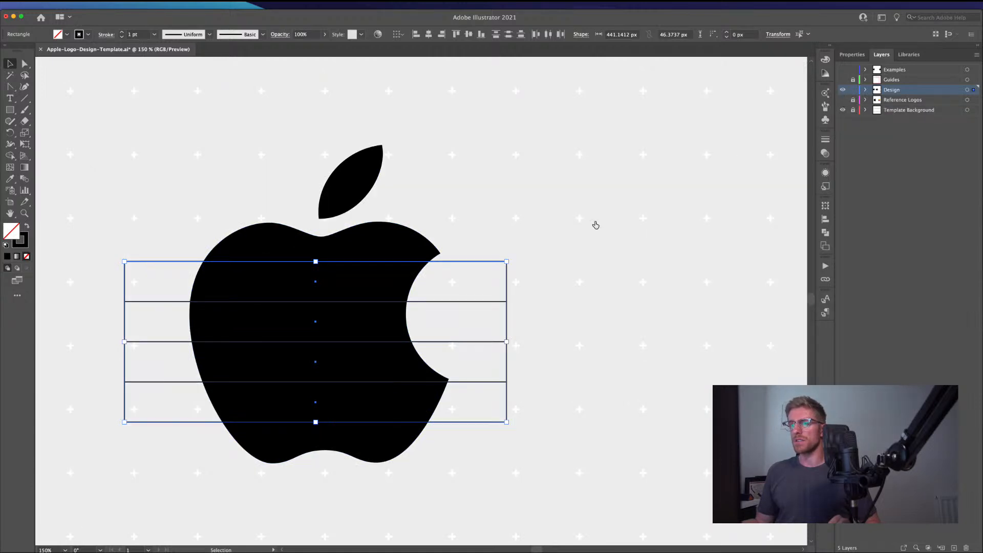
{"action": "scroll", "coordinate": [594, 221], "scroll_direction": "down", "scroll_amount": 2}
{"action": "scroll", "coordinate": [594, 221], "scroll_direction": "up", "scroll_amount": 1}
{"action": "left_click_drag", "start_coordinate": [613, 234], "coordinate": [500, 220]}
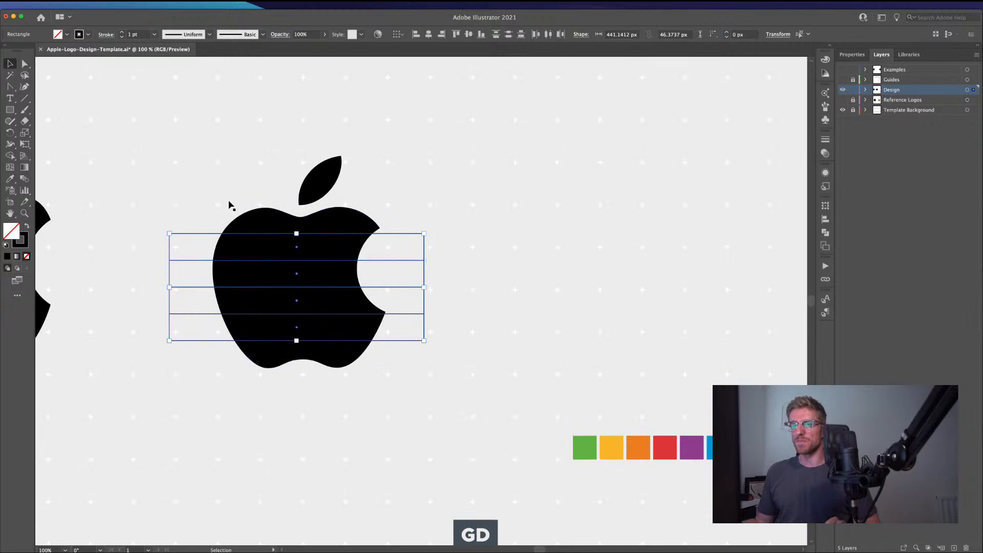
Step: Slice the apple body into six stripes along the rectangles with Shape Builder, removing the rectangle parts outside both sides of the apple
{"action": "left_click", "coordinate": [262, 228]}
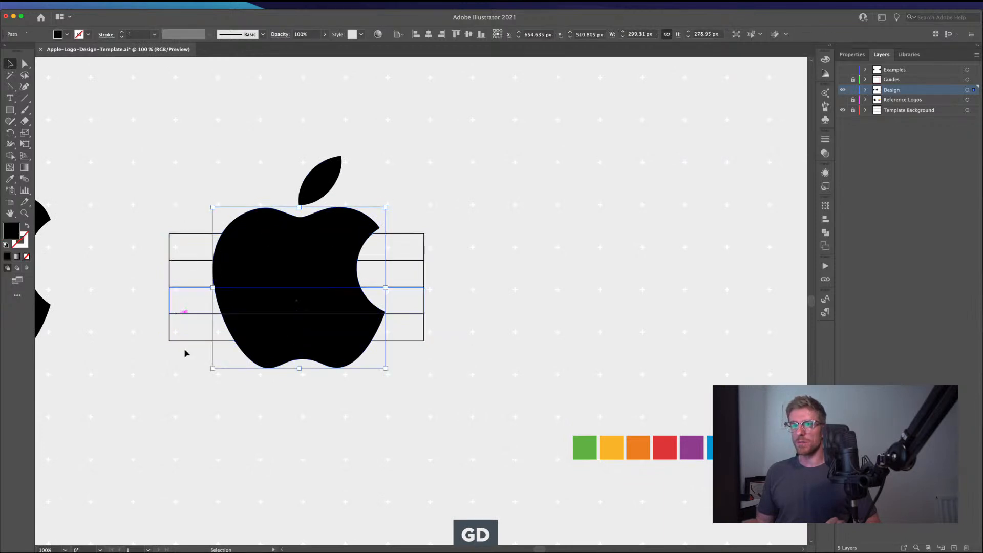
{"action": "left_click_drag", "start_coordinate": [198, 155], "coordinate": [433, 393]}
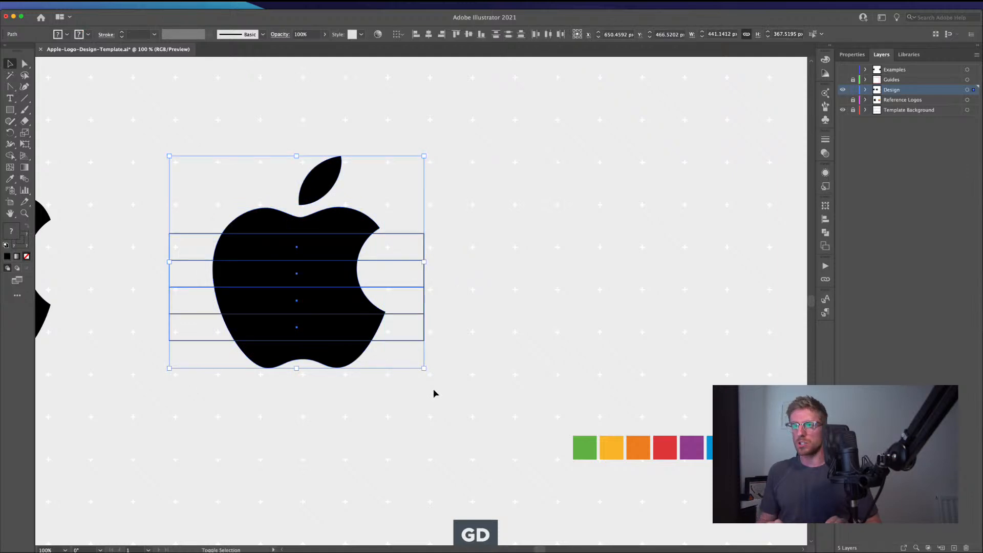
{"action": "key", "text": "shift+m"}
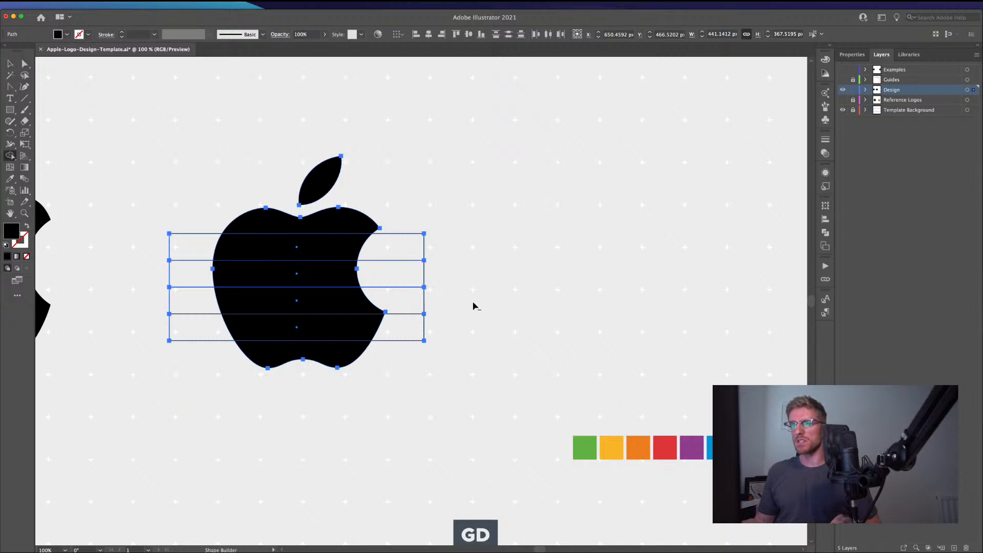
{"action": "left_click_drag", "start_coordinate": [404, 266], "coordinate": [408, 370]}
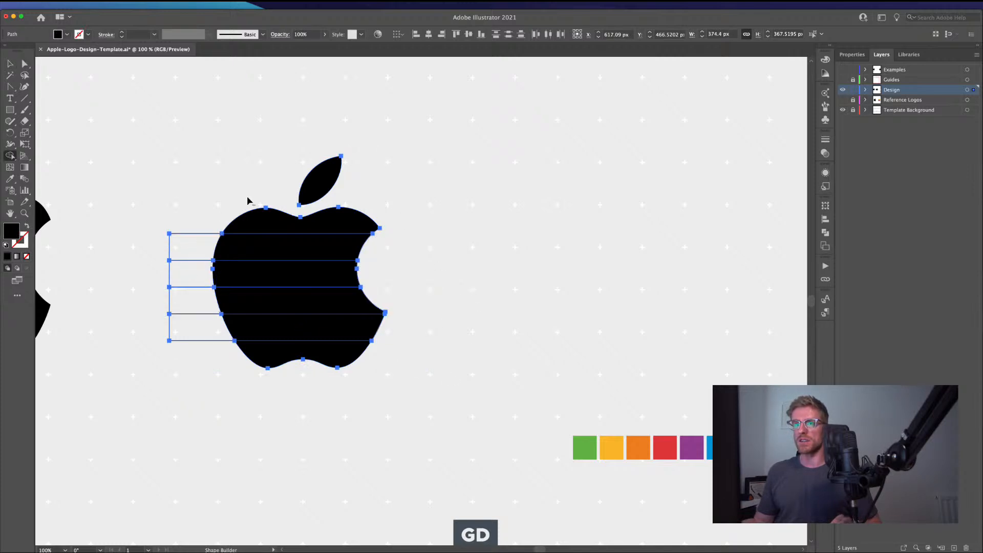
{"action": "left_click_drag", "start_coordinate": [196, 243], "coordinate": [190, 379]}
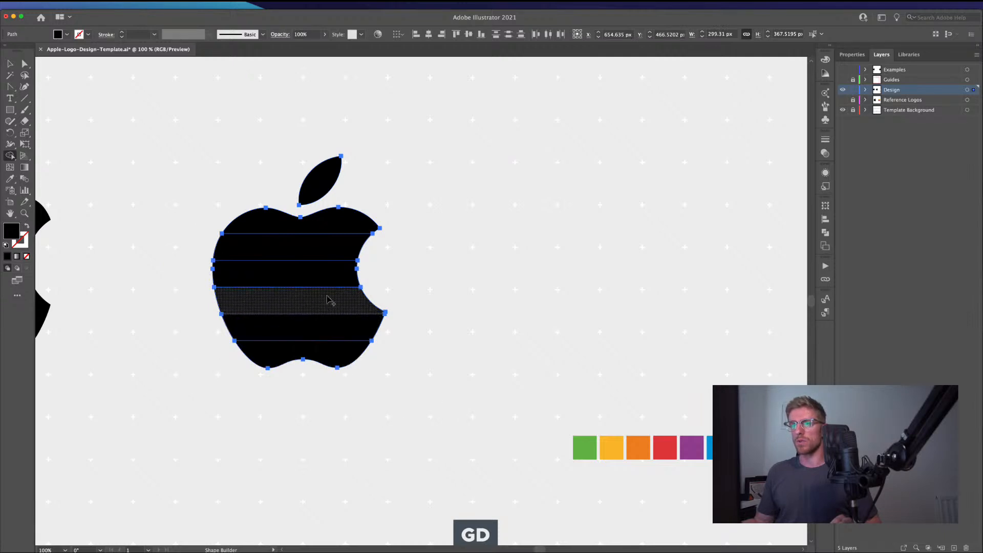
{"action": "left_click", "coordinate": [321, 185]}
{"action": "left_click", "coordinate": [330, 219]}
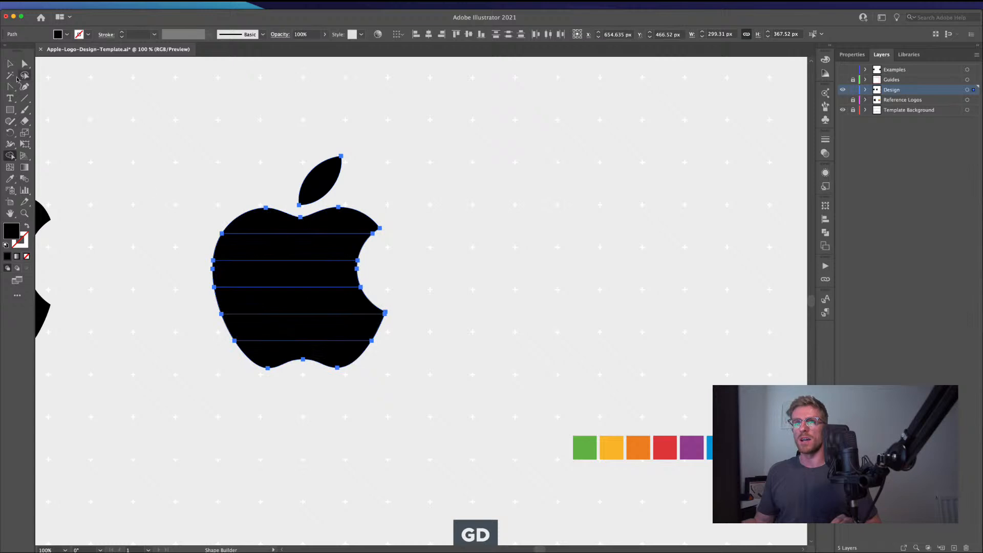
Step: Fill the uppermost slice of the apple and the leaf with the green sampled from the colour swatches
{"action": "left_click", "coordinate": [10, 64]}
{"action": "left_click", "coordinate": [164, 127]}
{"action": "left_click", "coordinate": [302, 225]}
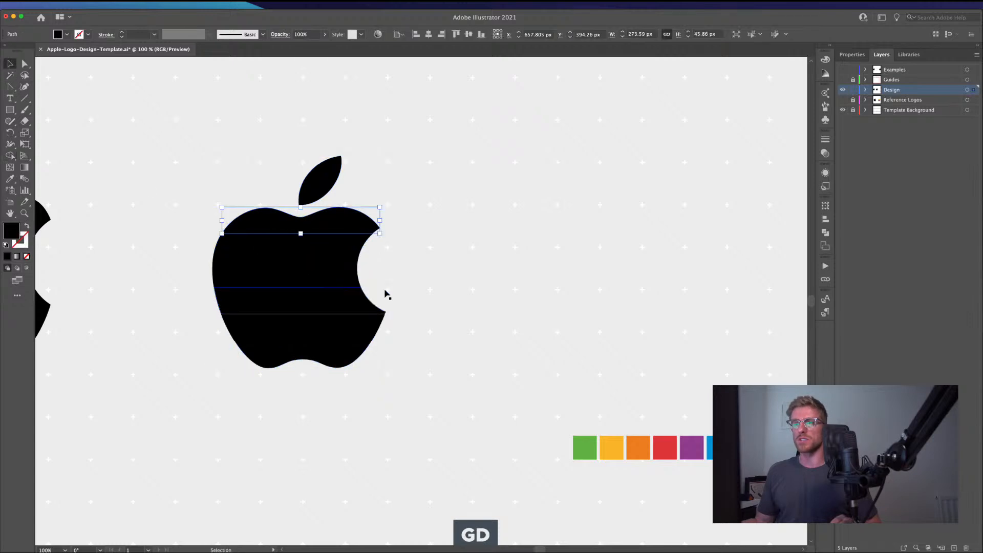
{"action": "left_click", "coordinate": [322, 184], "text": "shift"}
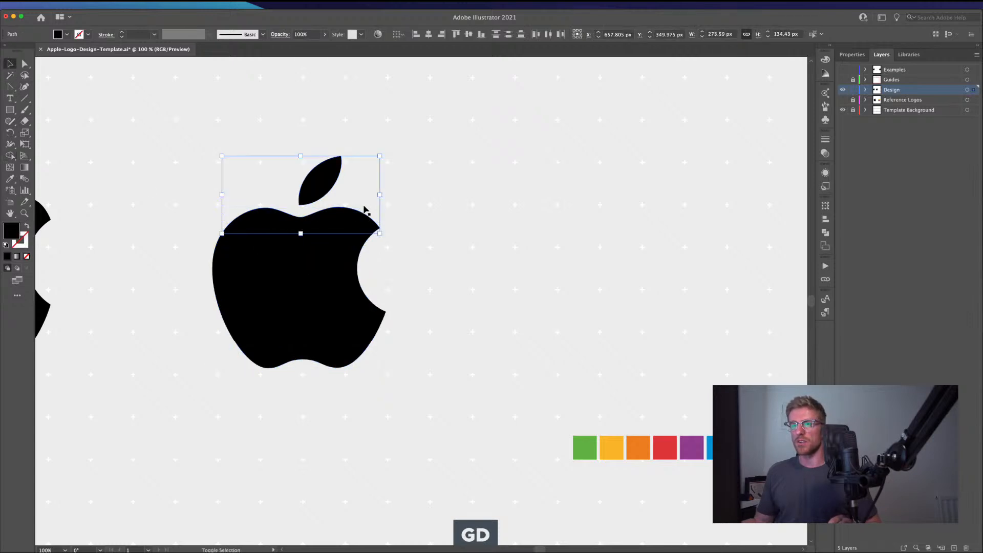
{"action": "key", "text": "i"}
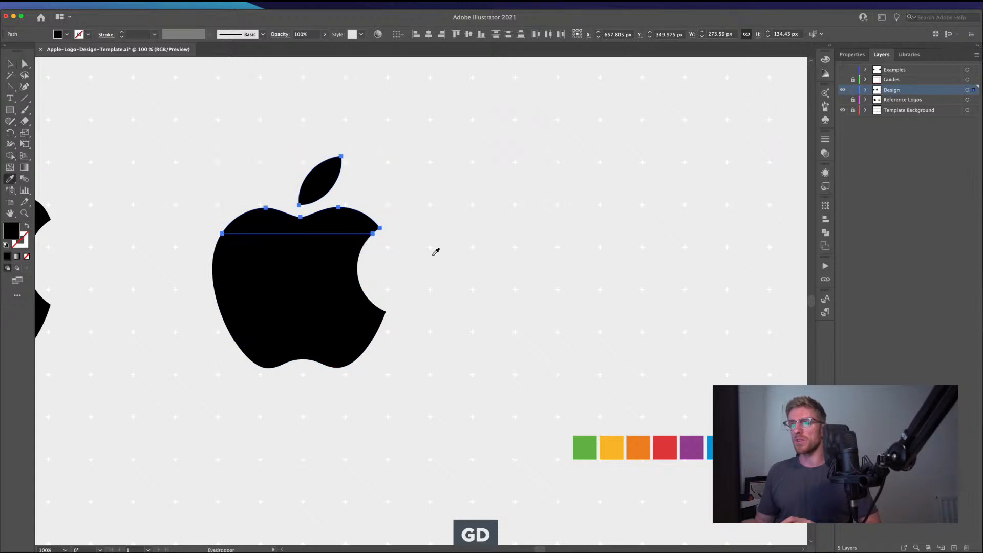
{"action": "left_click", "coordinate": [589, 443]}
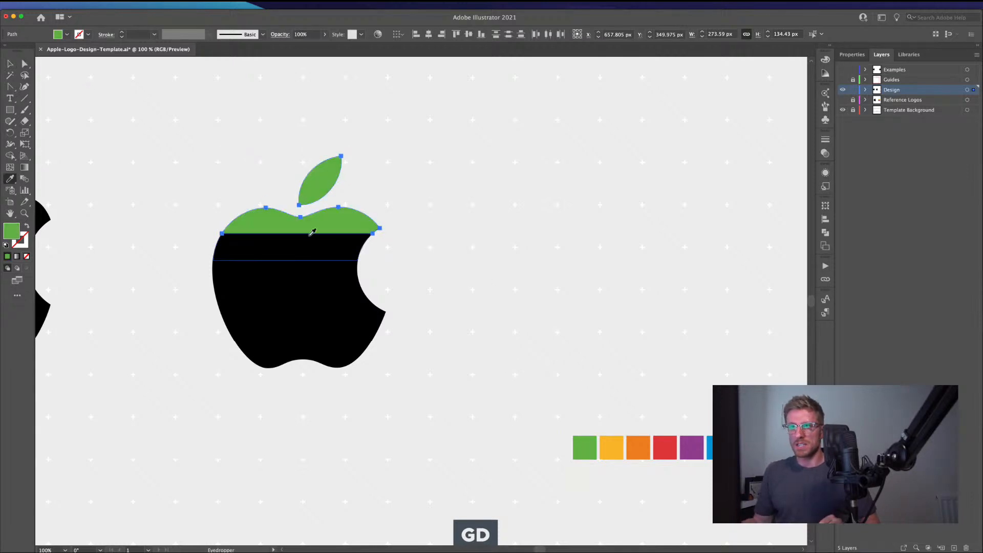
Step: Fill the second slice with the yellow swatch colour and the third slice with the orange one
{"action": "key", "text": "v"}
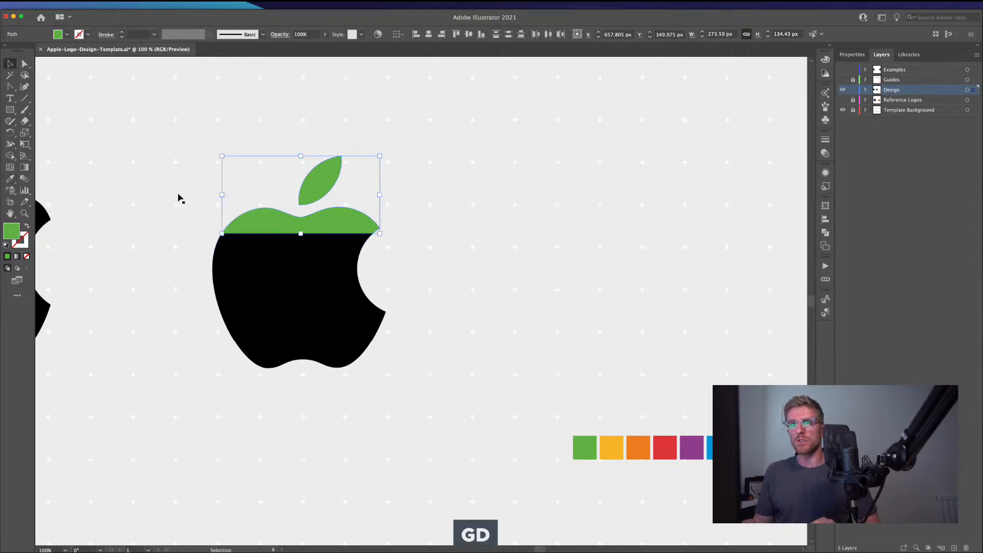
{"action": "left_click", "coordinate": [231, 250]}
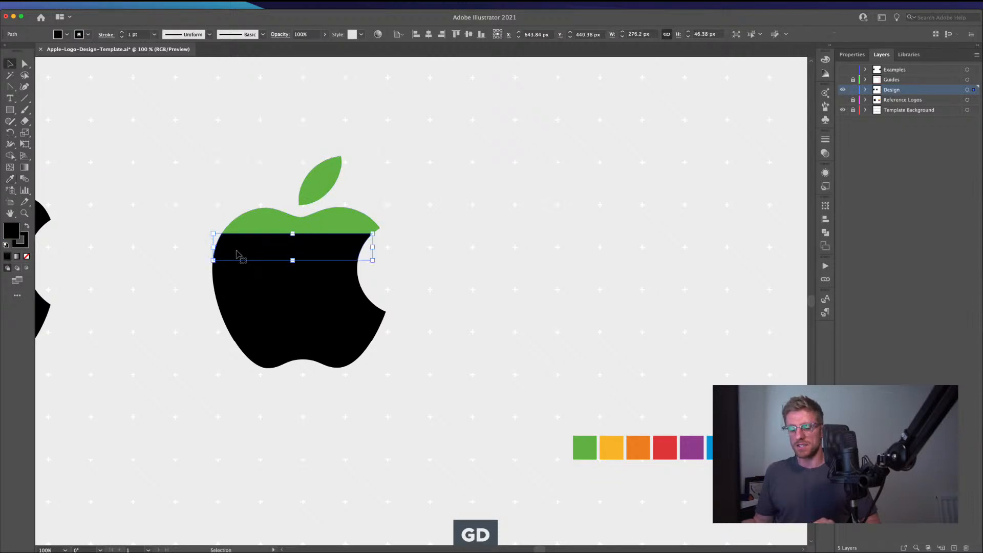
{"action": "key", "text": "i"}
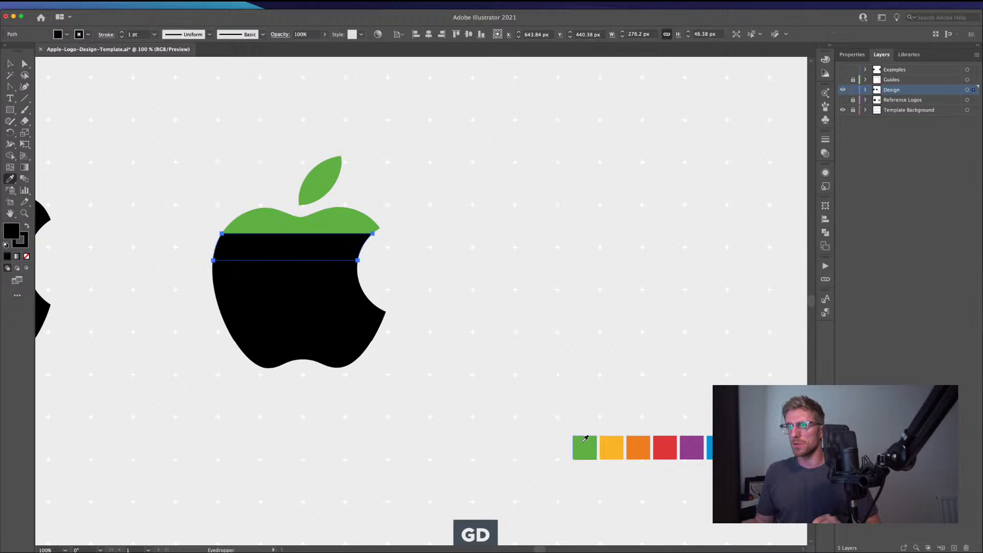
{"action": "left_click", "coordinate": [605, 445]}
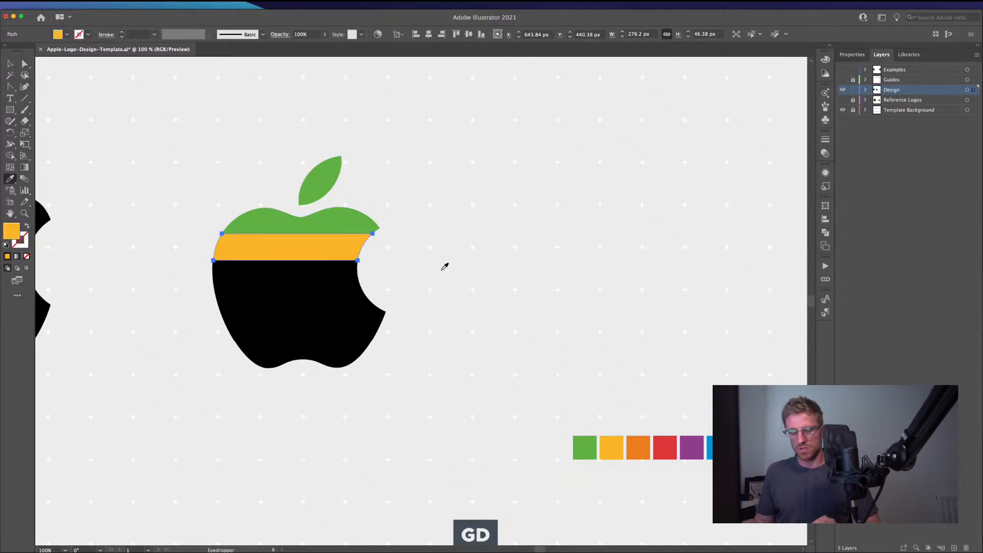
{"action": "key", "text": "v"}
{"action": "key", "text": "i"}
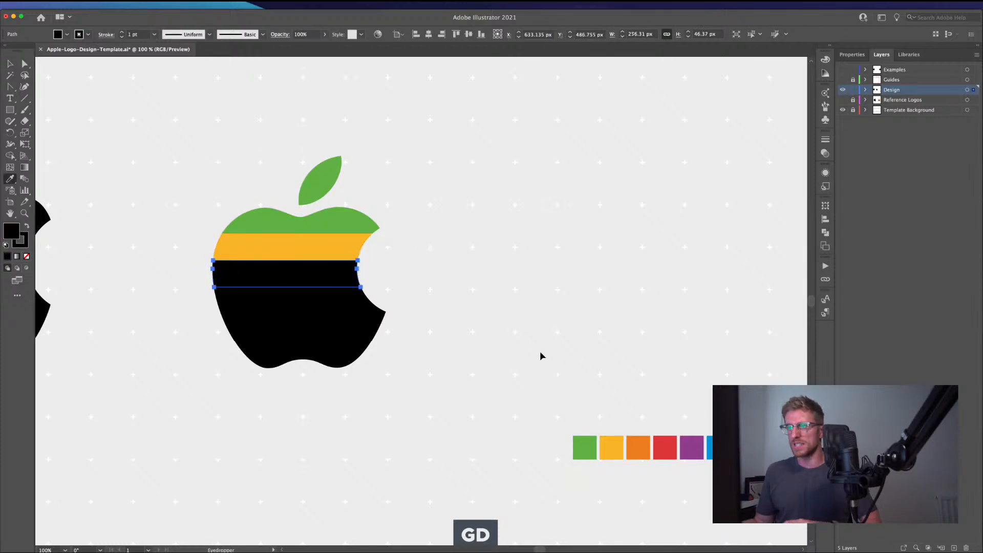
{"action": "left_click", "coordinate": [636, 441]}
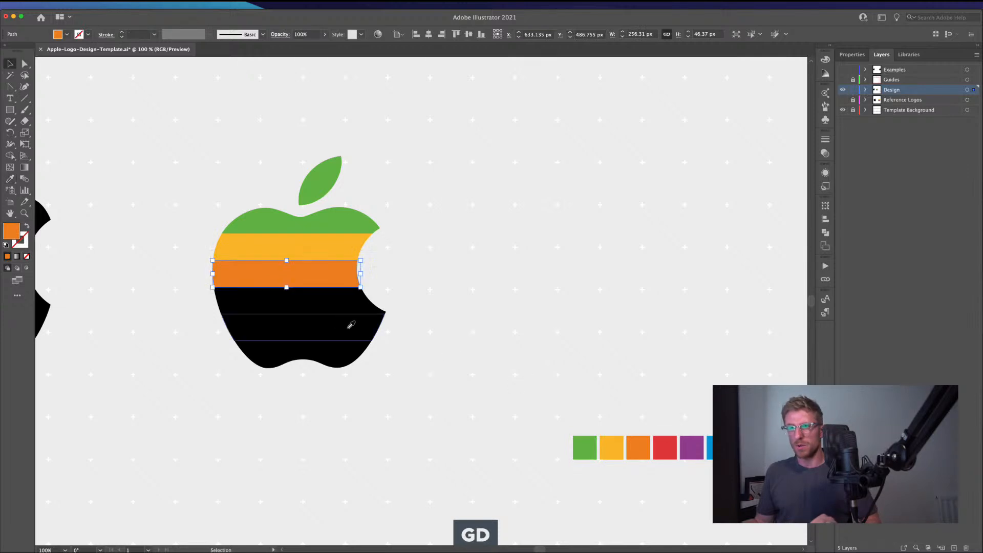
Step: Fill the fourth slice with the red swatch colour and the fifth slice with the purple one
{"action": "left_click", "coordinate": [325, 300], "text": "super"}
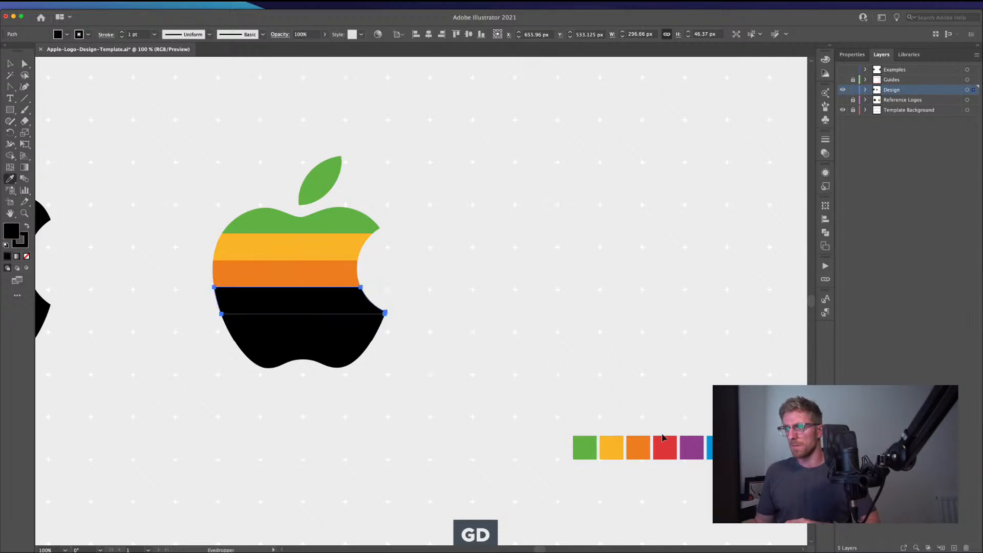
{"action": "left_click", "coordinate": [662, 439]}
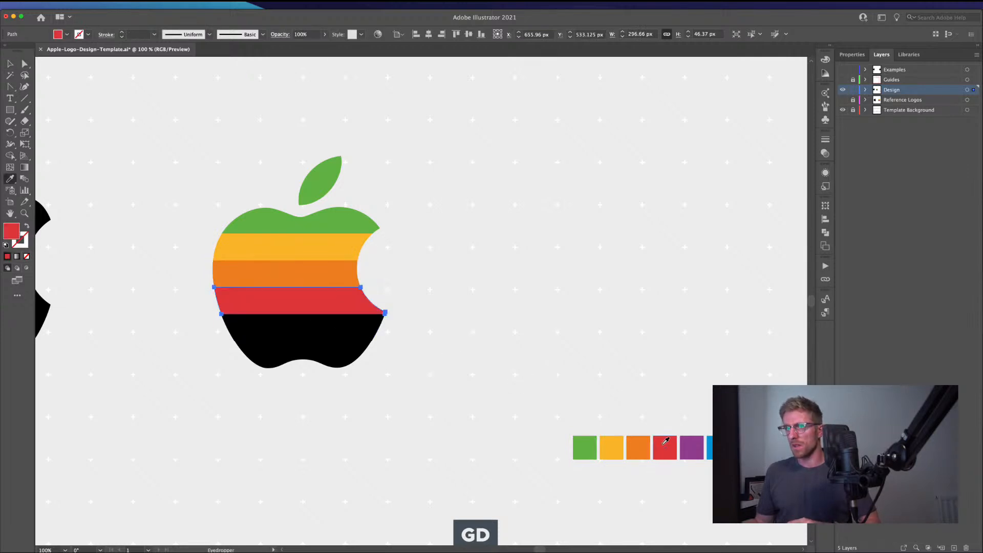
{"action": "left_click", "coordinate": [340, 325], "text": "super"}
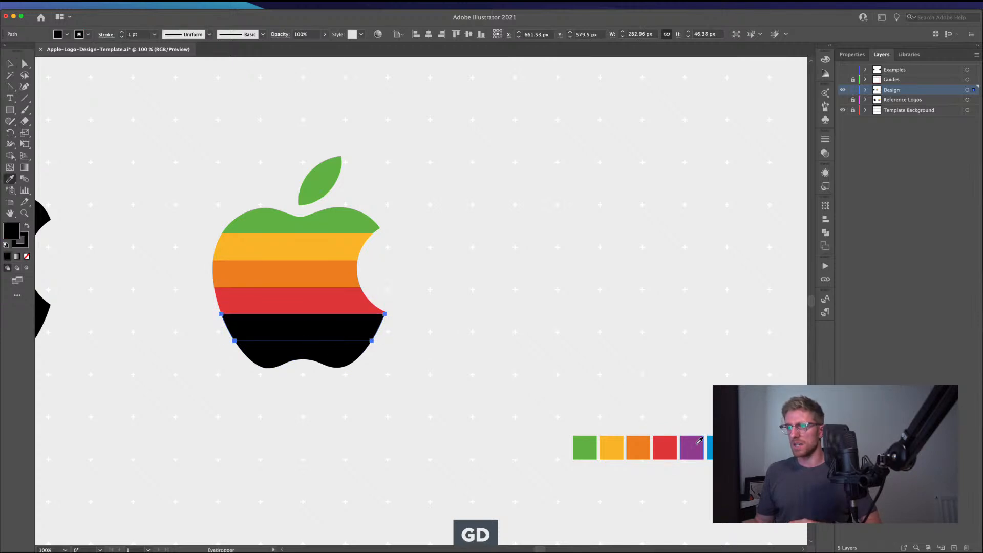
{"action": "left_click", "coordinate": [695, 440]}
{"action": "key", "text": "v"}
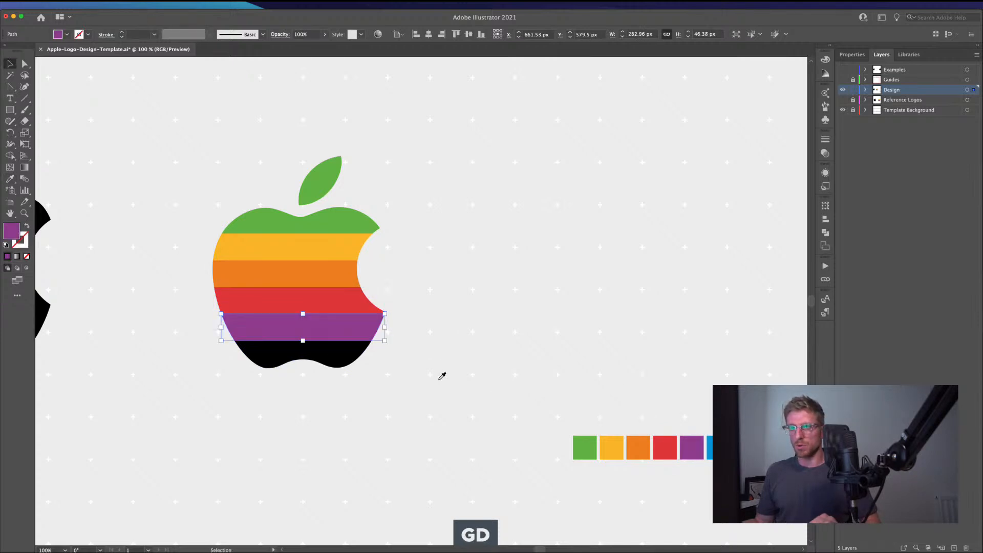
Step: Fill the lowest slice of the apple with the blue swatch colour and deselect it
{"action": "left_click", "coordinate": [346, 362]}
{"action": "key", "text": "i"}
{"action": "left_click", "coordinate": [709, 447]}
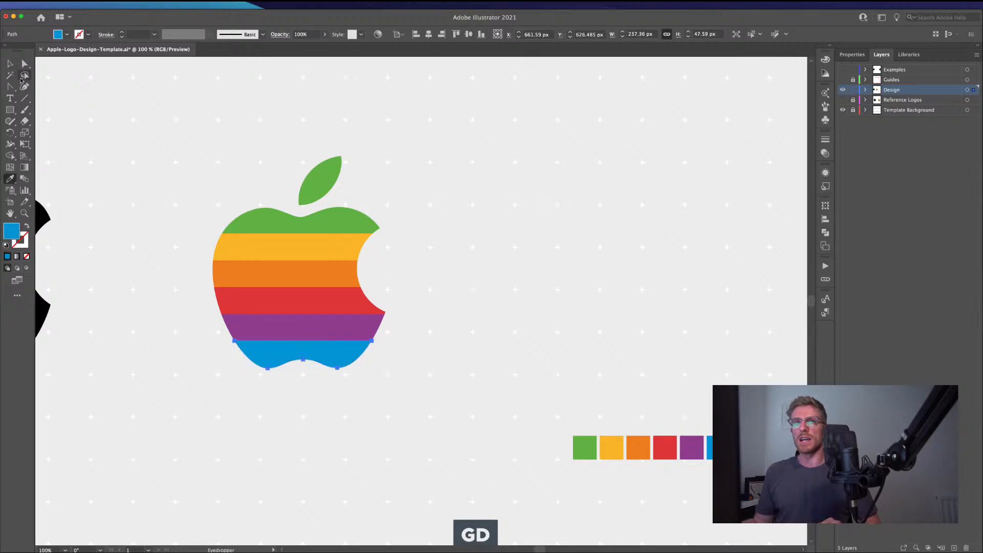
{"action": "left_click", "coordinate": [10, 63]}
{"action": "left_click", "coordinate": [205, 119]}
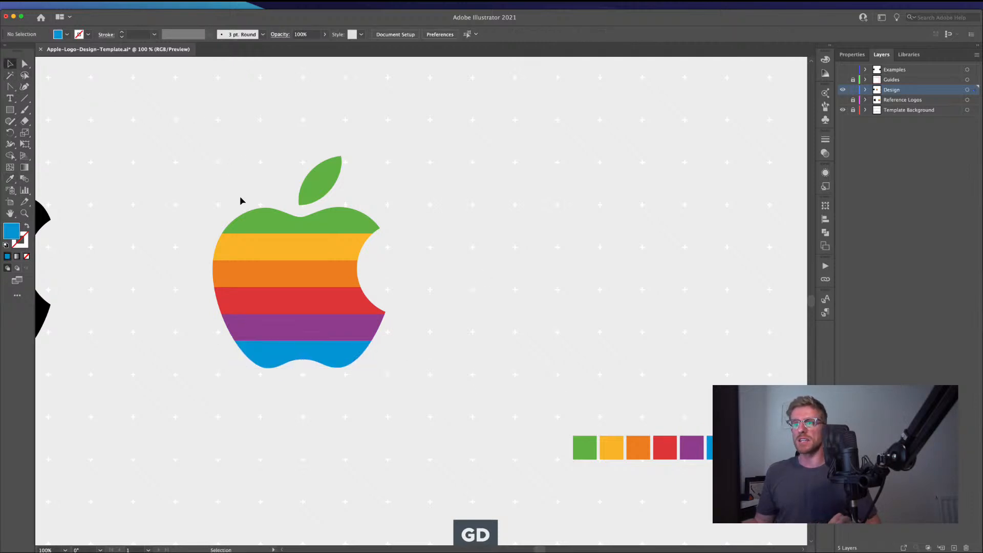
Step: Show the Examples layer with the GDP Trace and Official Apple EPS logos
{"action": "scroll", "coordinate": [241, 198], "scroll_direction": "down", "scroll_amount": 1}
{"action": "left_click_drag", "start_coordinate": [261, 193], "coordinate": [361, 236]}
{"action": "scroll", "coordinate": [361, 236], "scroll_direction": "down", "scroll_amount": 1}
{"action": "scroll", "coordinate": [361, 236], "scroll_direction": "up", "scroll_amount": 1}
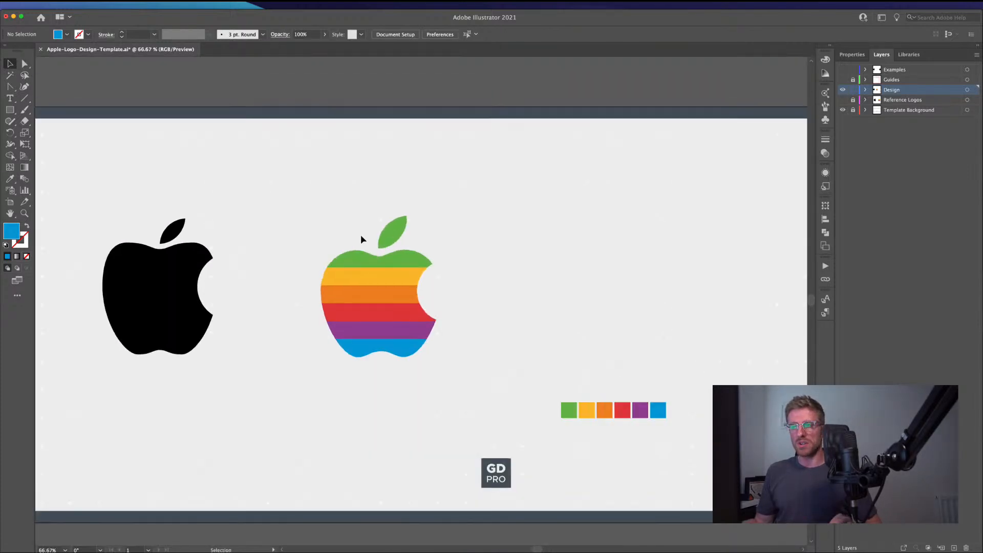
{"action": "scroll", "coordinate": [361, 238], "scroll_direction": "down", "scroll_amount": 1}
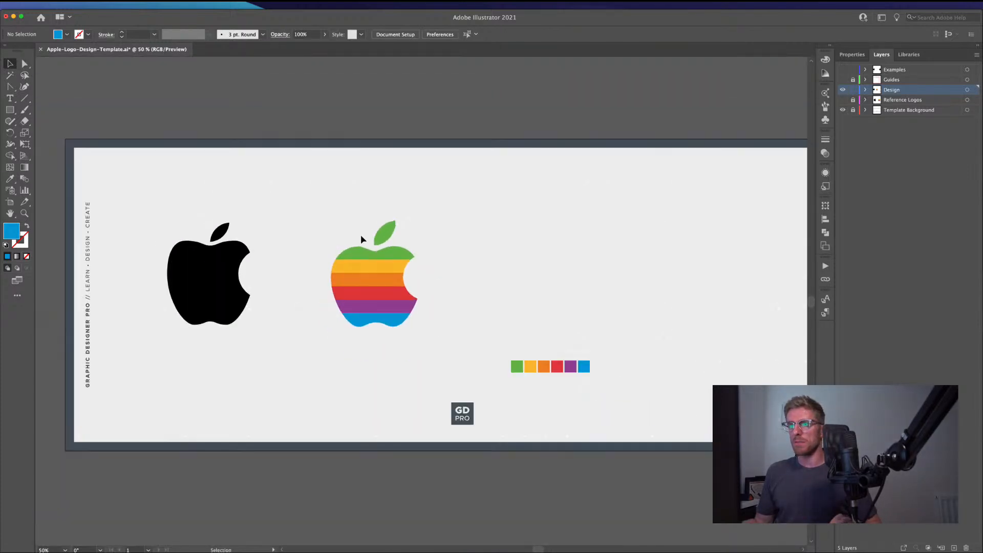
{"action": "left_click", "coordinate": [843, 69]}
{"action": "scroll", "coordinate": [536, 219], "scroll_direction": "right", "scroll_amount": 4}
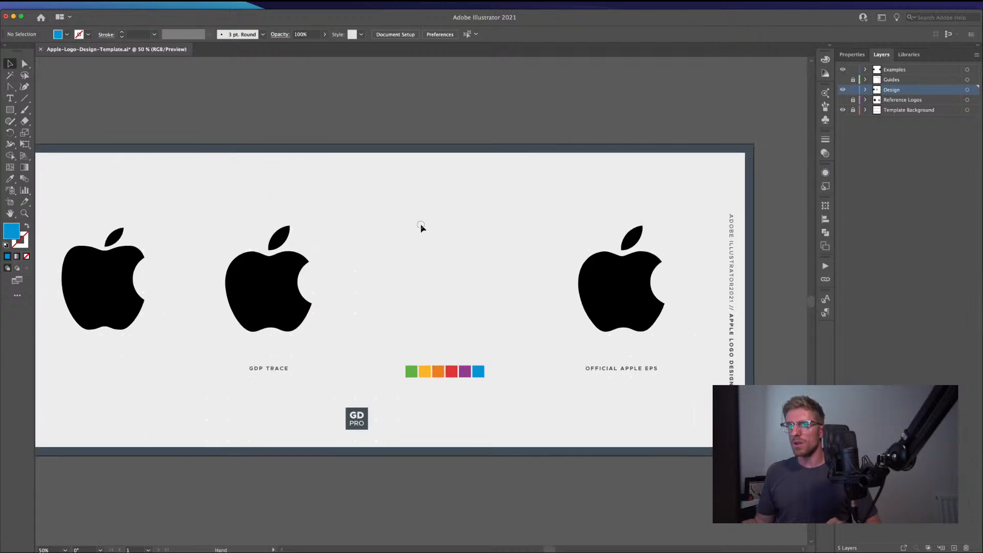
Step: Move the black apple above the GDP TRACE label across to sit beside the Official Apple EPS logo
{"action": "left_click", "coordinate": [255, 262]}
{"action": "left_click_drag", "start_coordinate": [239, 268], "coordinate": [489, 269]}
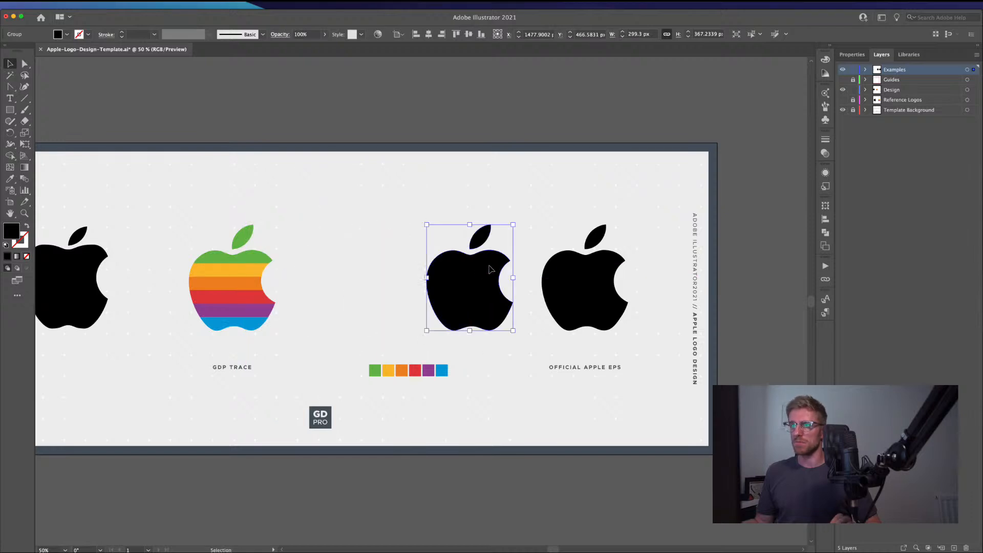
{"action": "scroll", "coordinate": [489, 269], "scroll_direction": "up", "scroll_amount": 2}
{"action": "left_click_drag", "start_coordinate": [582, 234], "coordinate": [415, 256]}
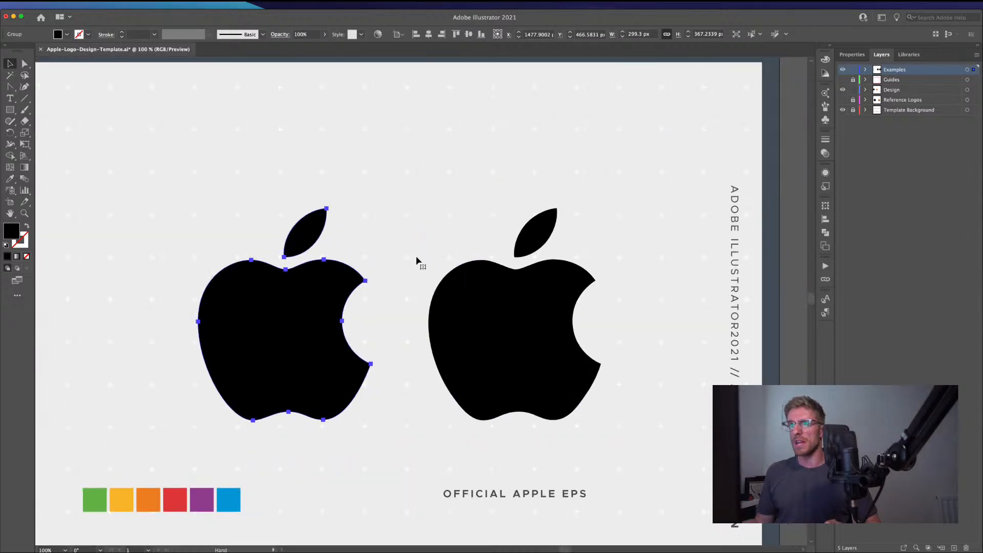
Step: Compare the anchor points of the traced apple and the official apple using Direct Selection, and deselect both
{"action": "left_click", "coordinate": [549, 340], "text": "shift"}
{"action": "left_click", "coordinate": [331, 176]}
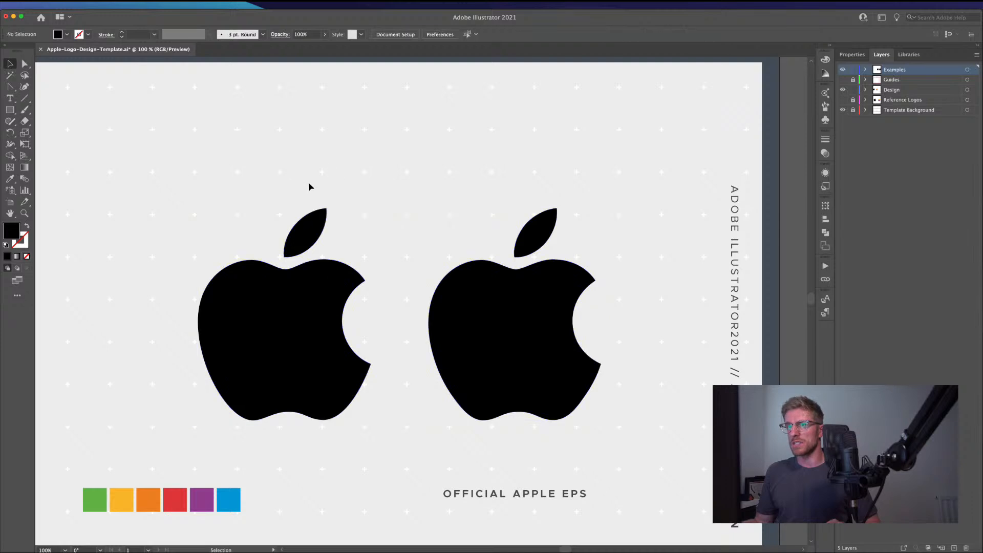
{"action": "left_click_drag", "start_coordinate": [570, 371], "coordinate": [568, 369]}
{"action": "key", "text": "a"}
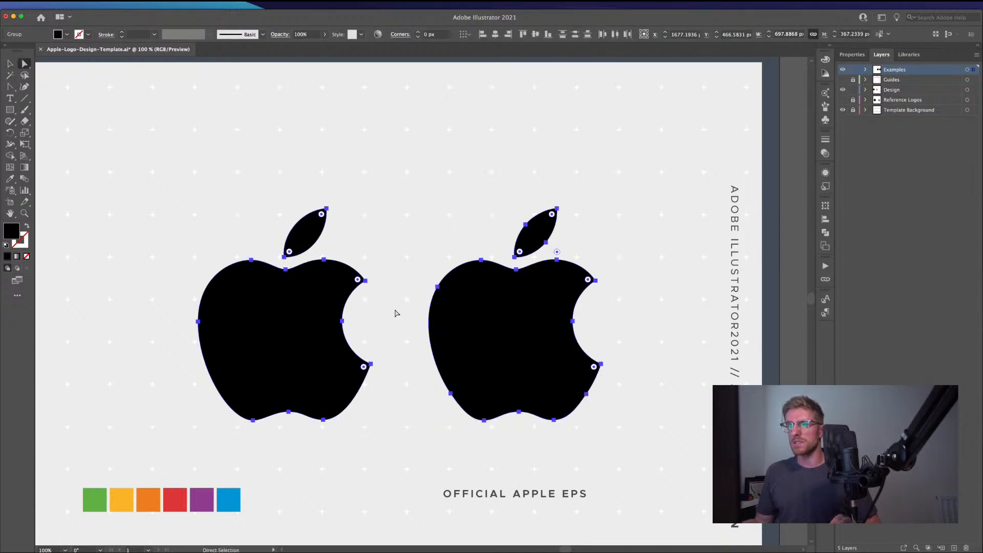
{"action": "scroll", "coordinate": [389, 314], "scroll_direction": "up", "scroll_amount": 1}
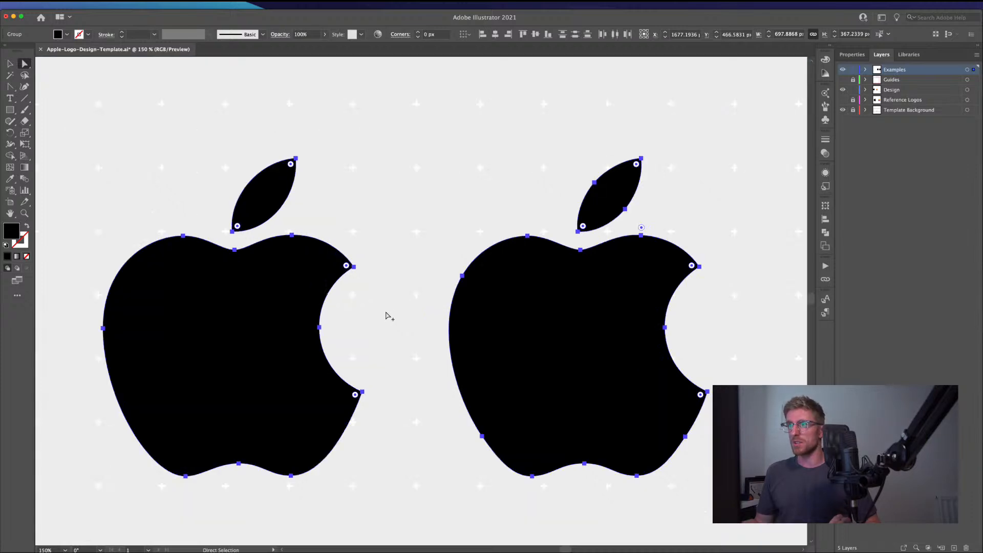
{"action": "scroll", "coordinate": [378, 314], "scroll_direction": "down", "scroll_amount": 2}
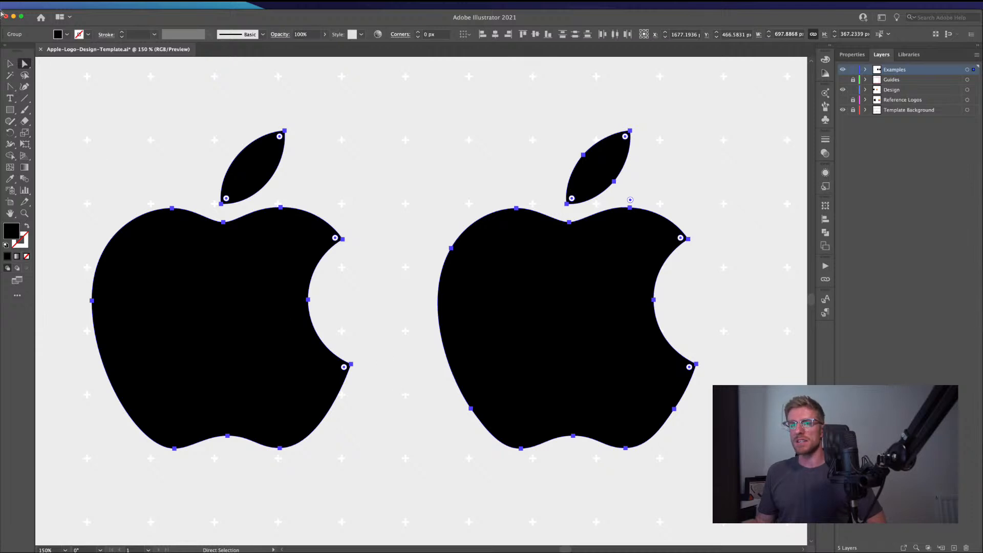
{"action": "left_click", "coordinate": [9, 63]}
{"action": "left_click", "coordinate": [134, 150]}
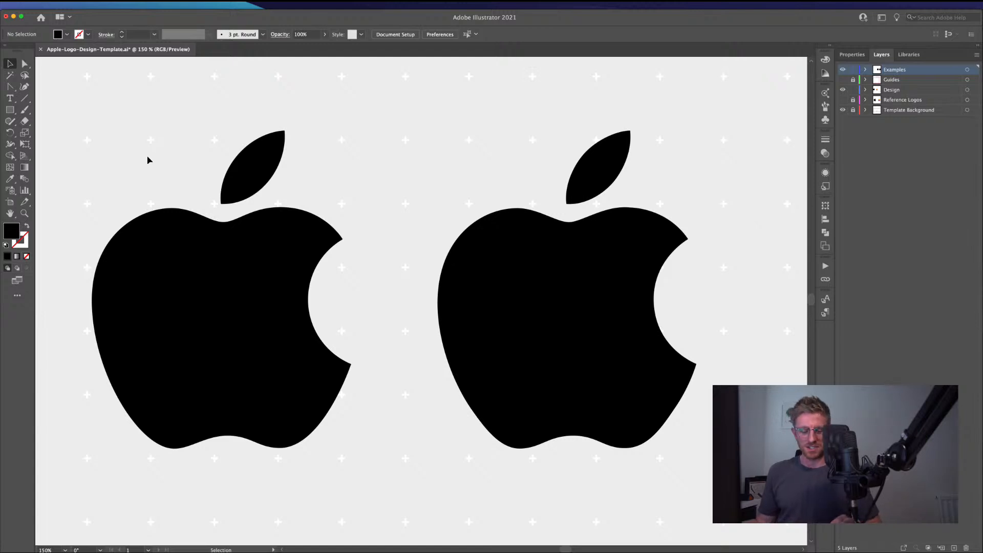
{"action": "scroll", "coordinate": [153, 171], "scroll_direction": "down", "scroll_amount": 3}
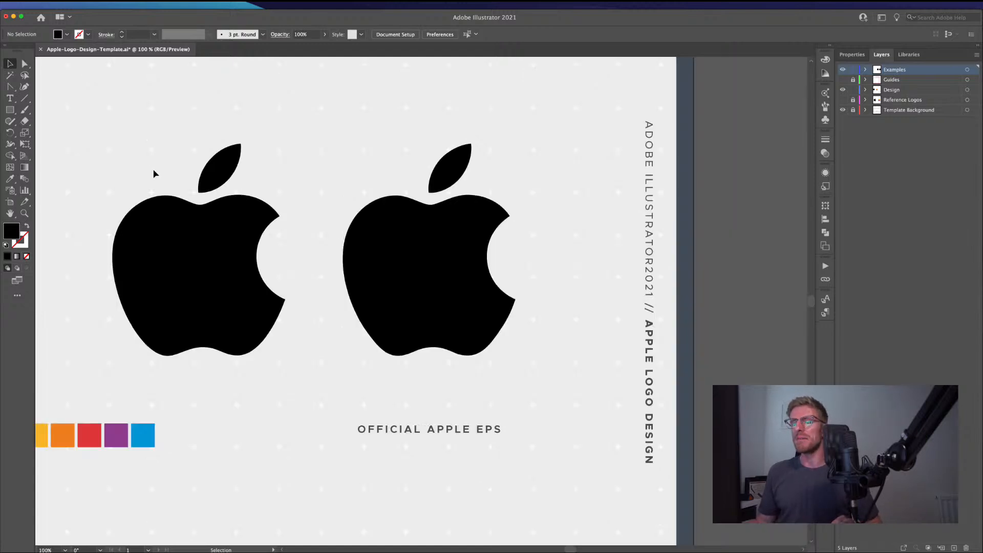
{"action": "mouse_move", "coordinate": [233, 179]}
{"action": "left_mouse_down"}
{"action": "mouse_move", "coordinate": [459, 242]}
{"action": "mouse_move", "coordinate": [657, 262]}
{"action": "left_mouse_up"}
{"action": "scroll", "coordinate": [383, 267], "scroll_direction": "down", "scroll_amount": 1}
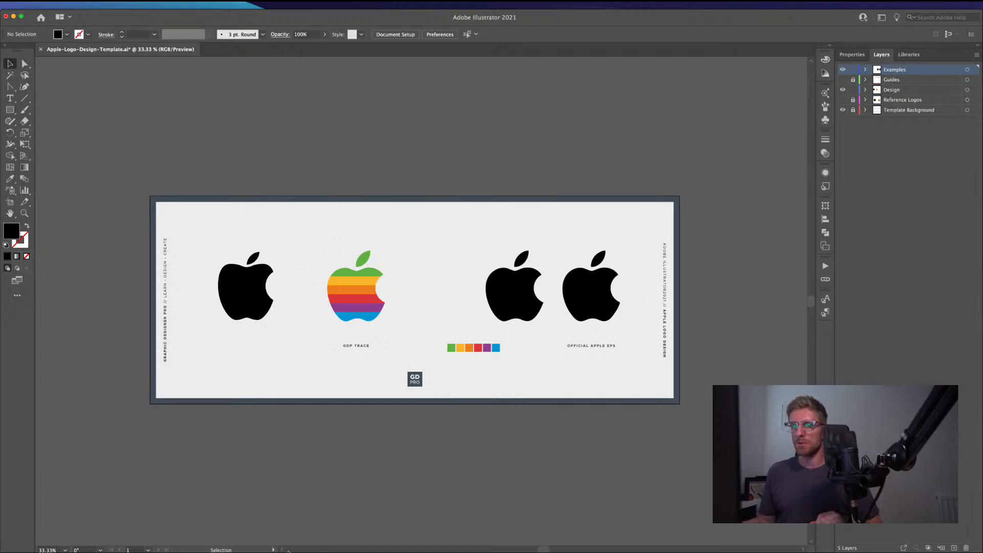
{"action": "left_click", "coordinate": [414, 551]}
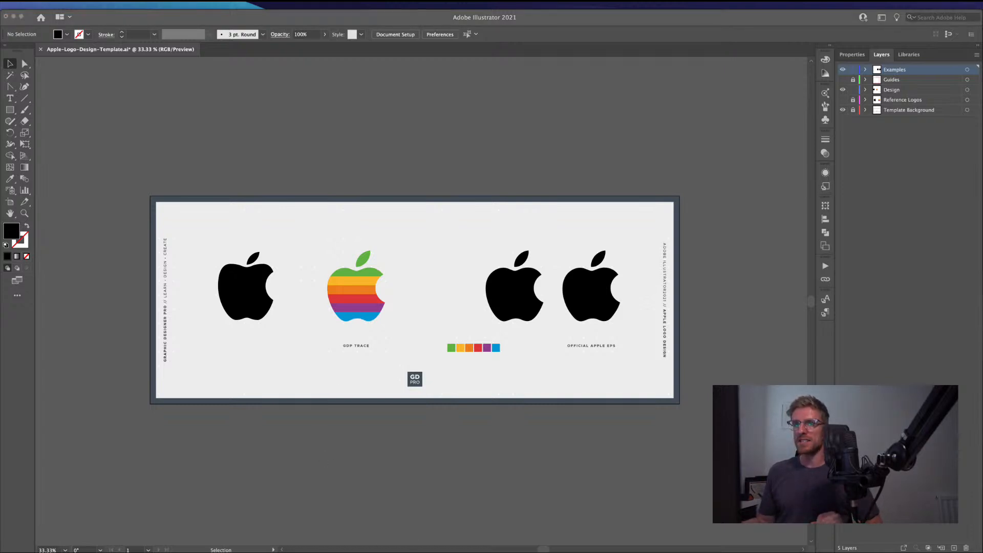